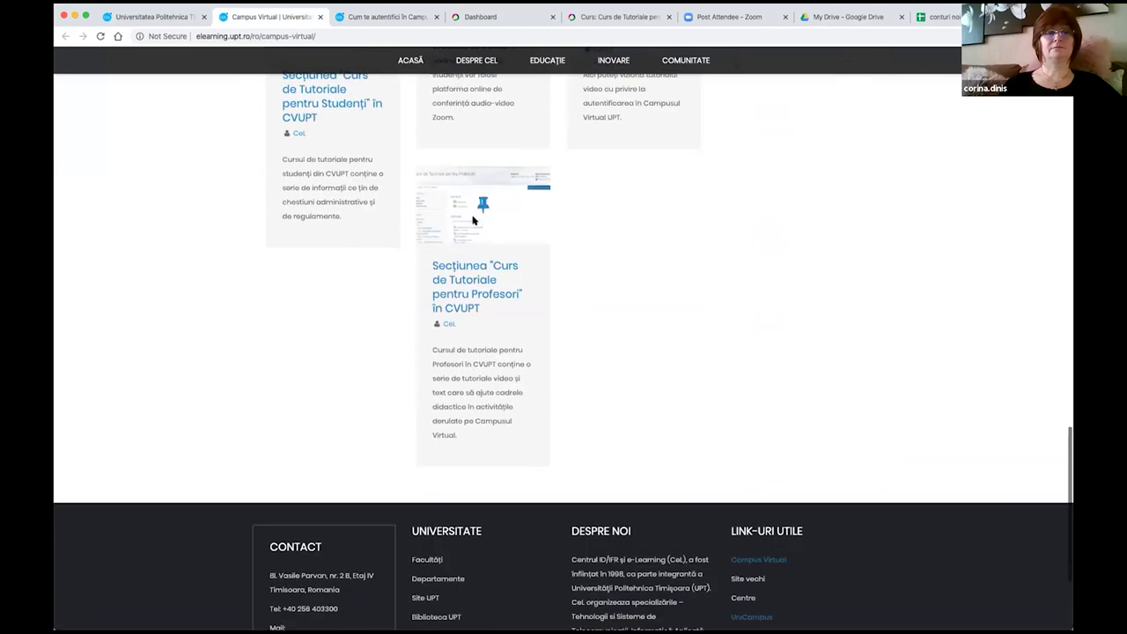
Open the Zoom videoconference tutorial page and look through its video and setup instructions.
click(457, 239)
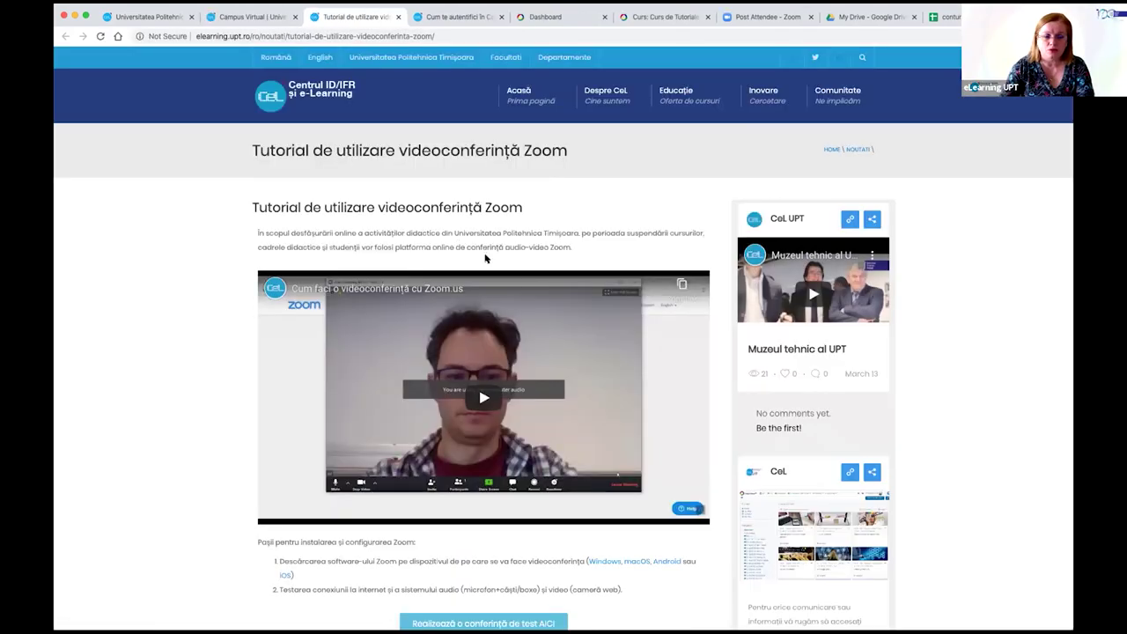
scroll(485, 251, down, 4)
scroll(517, 269, down, 3)
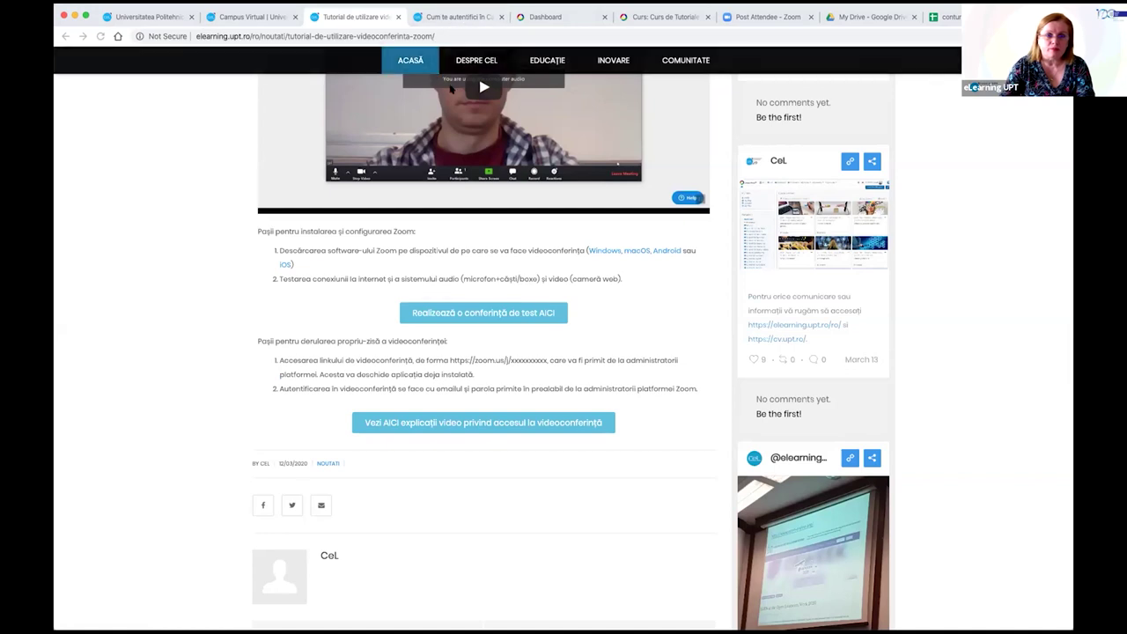
scroll(583, 251, up, 1)
scroll(582, 251, up, 5)
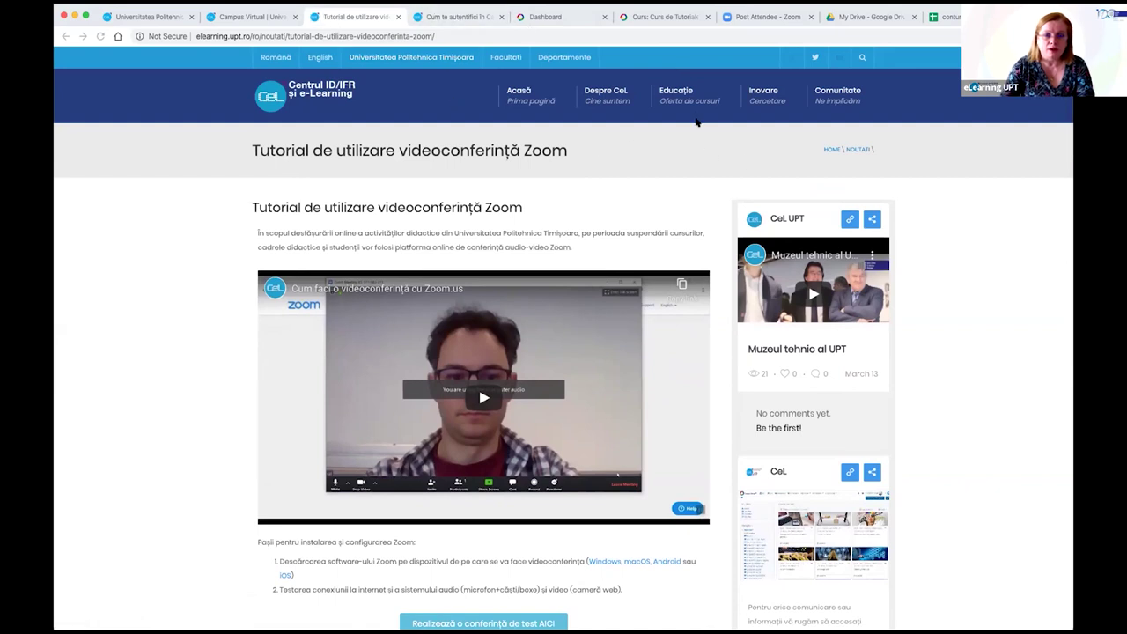
Browse the Educație, Video and Despre CeL pages of the eLearning centre site.
click(721, 100)
mouse_move(608, 96)
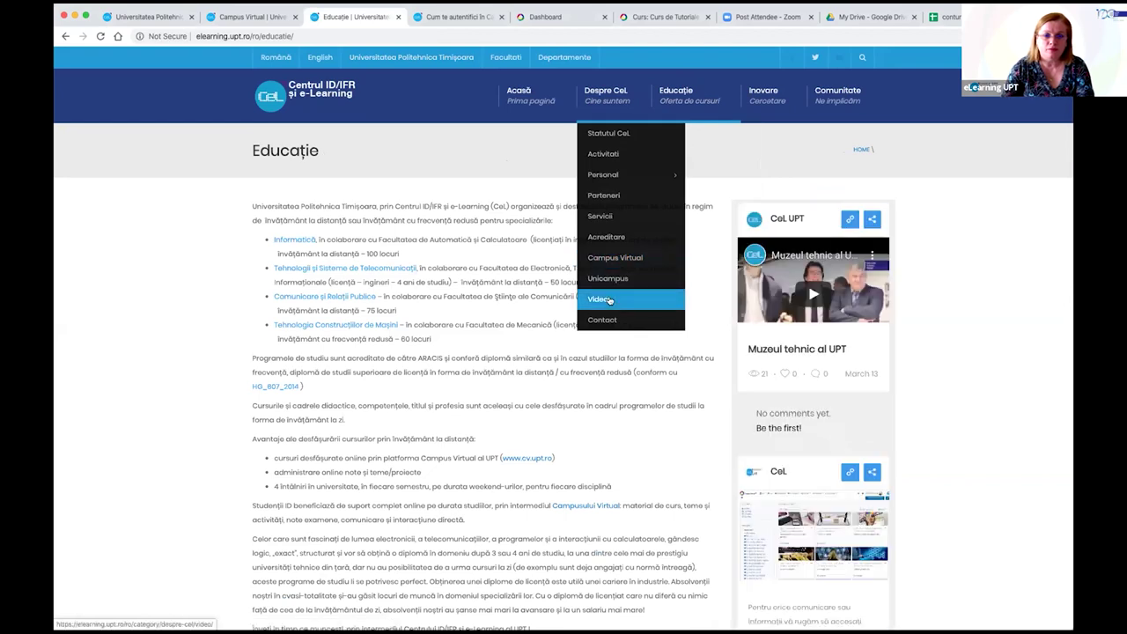
click(610, 301)
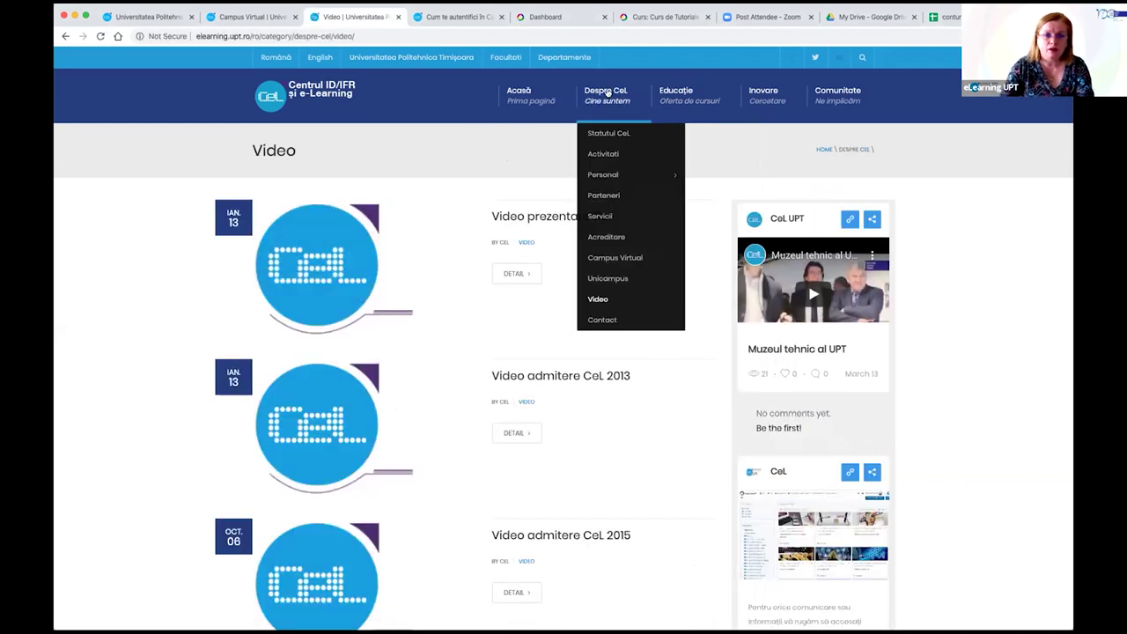
click(614, 141)
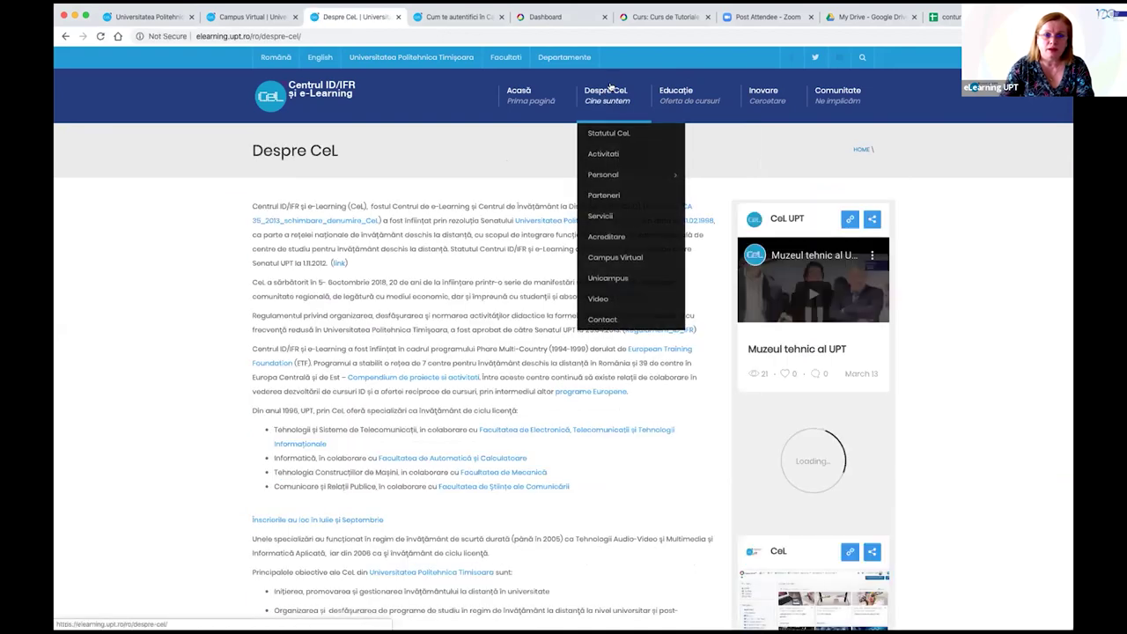
Switch to the Campus Virtual dashboard and log out of the account.
click(538, 17)
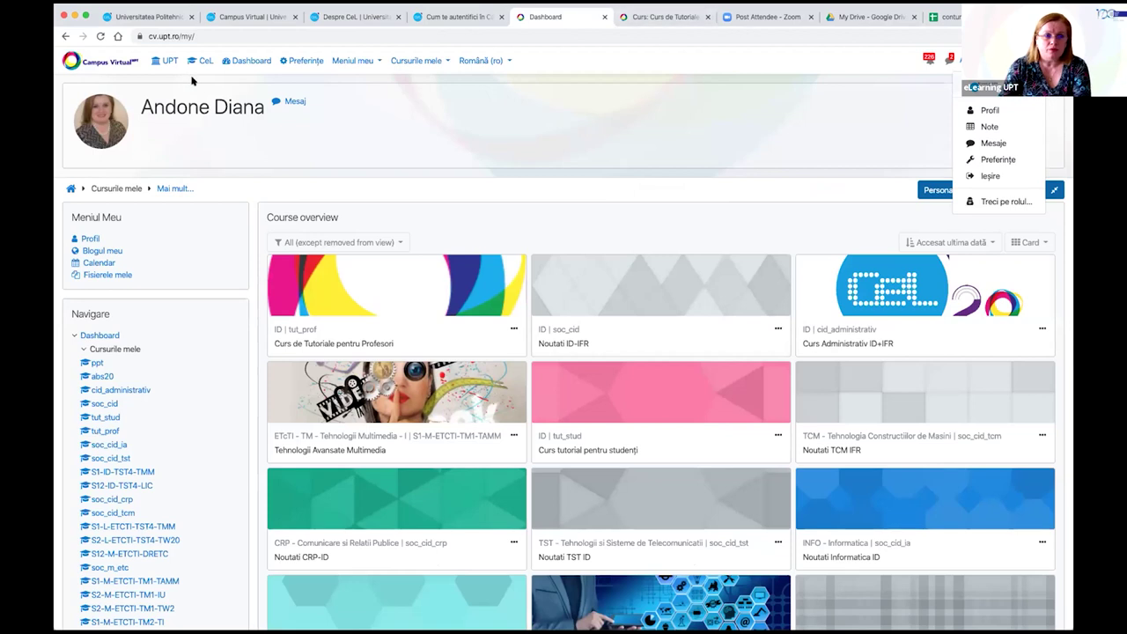
click(960, 60)
click(960, 60)
click(961, 60)
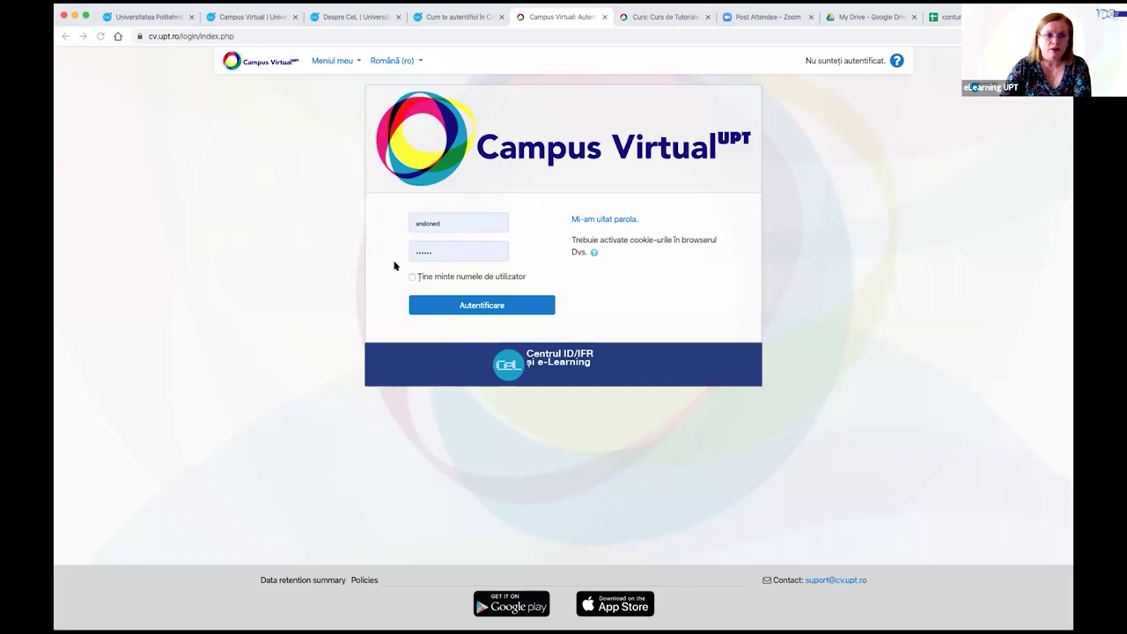
Look over the language choices on the Campus Virtual login page and its forgotten-password recovery form.
click(416, 62)
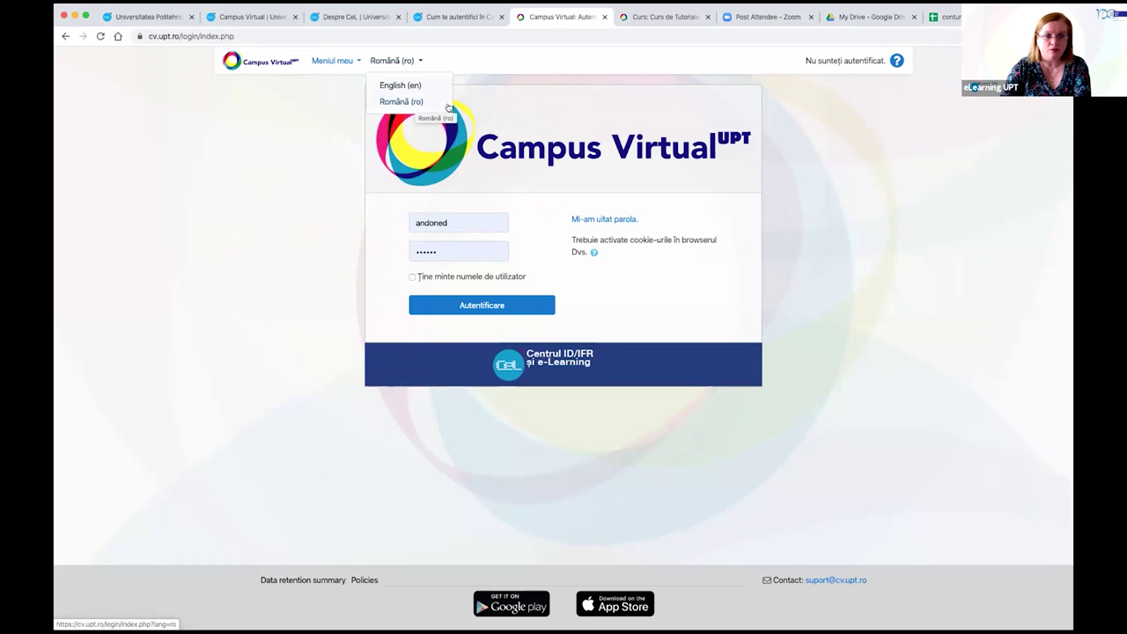
click(877, 195)
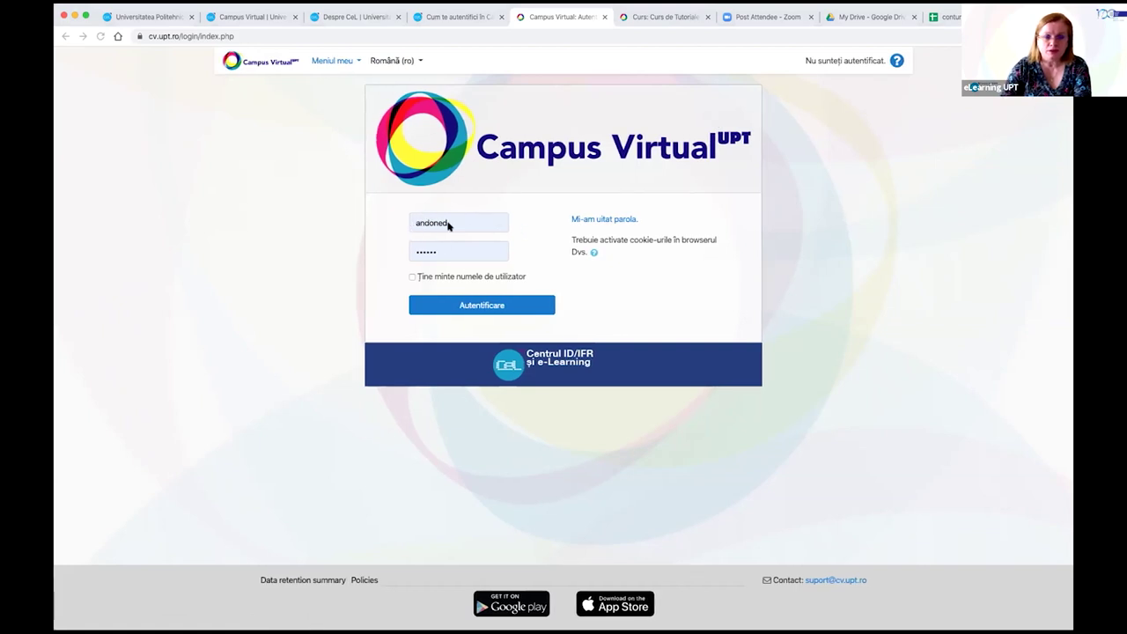
click(617, 221)
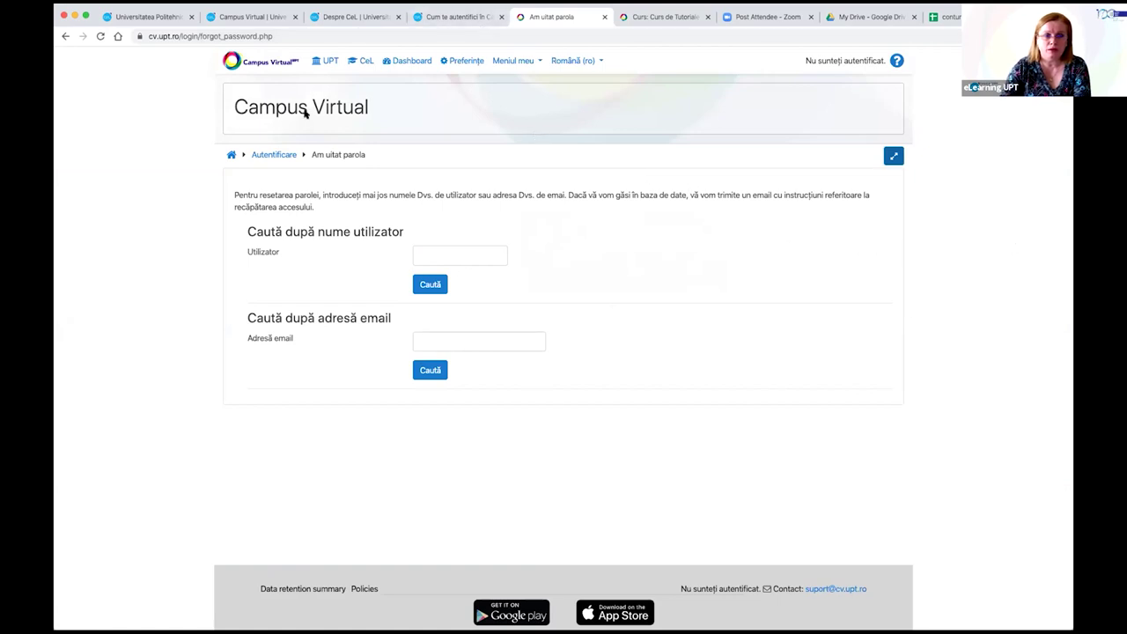
key(super+bracketleft)
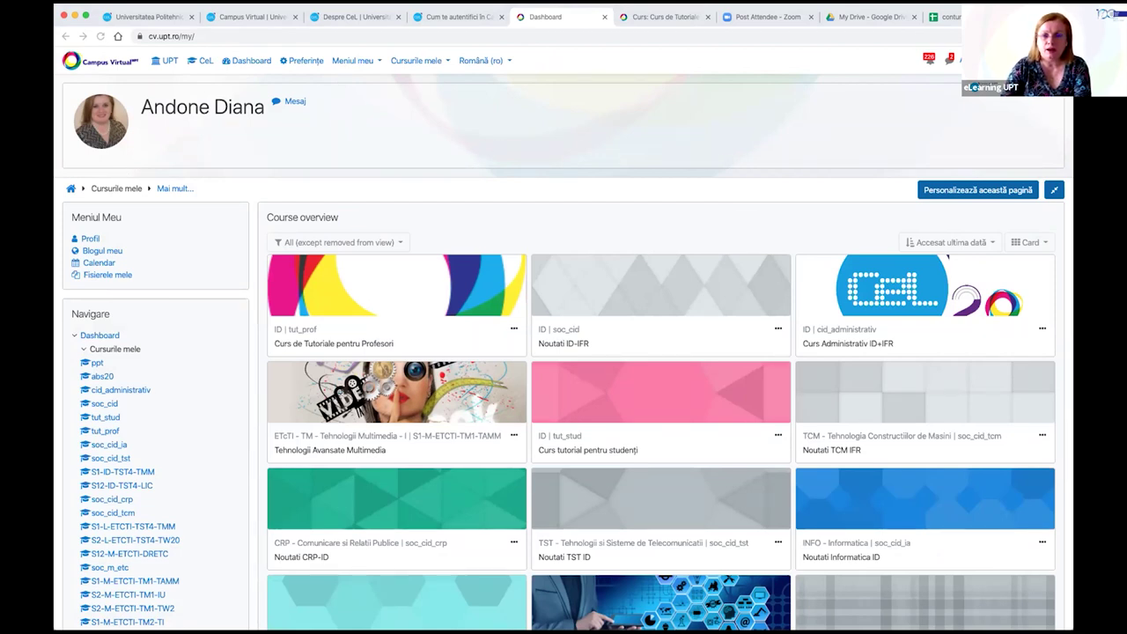
Open the account's profile page from the dashboard and review the options offered for the account.
click(995, 60)
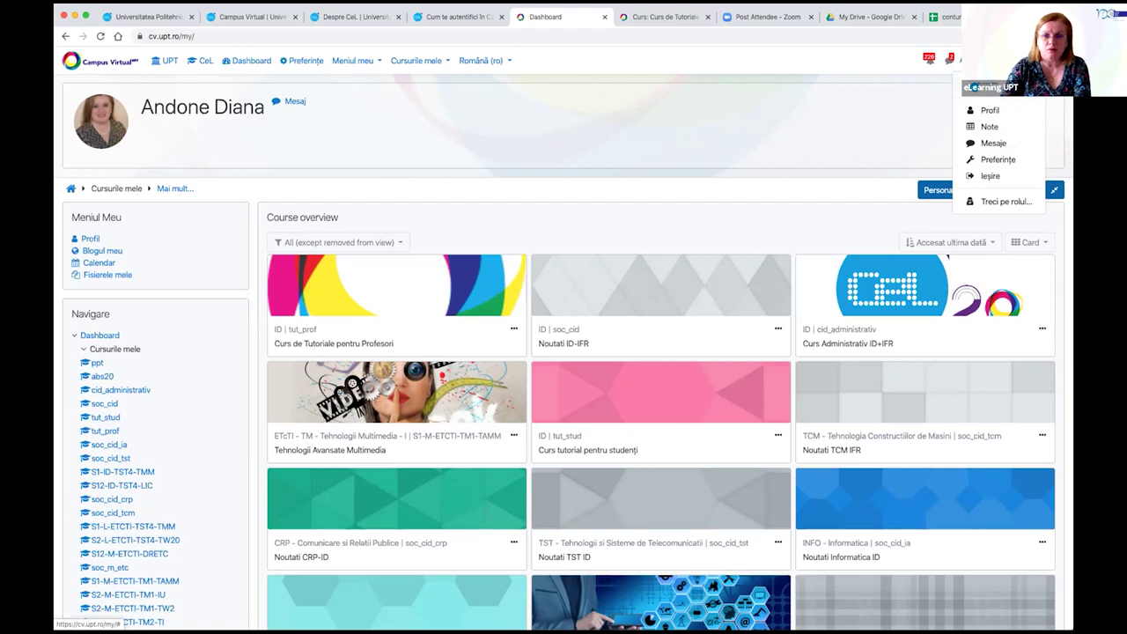
click(990, 110)
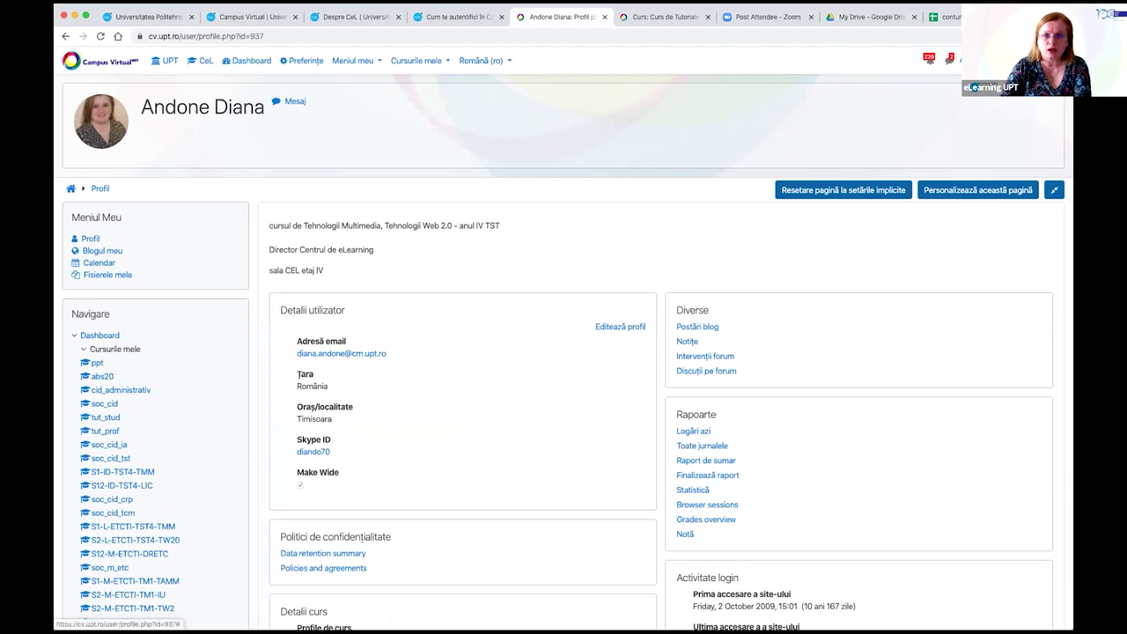
click(973, 87)
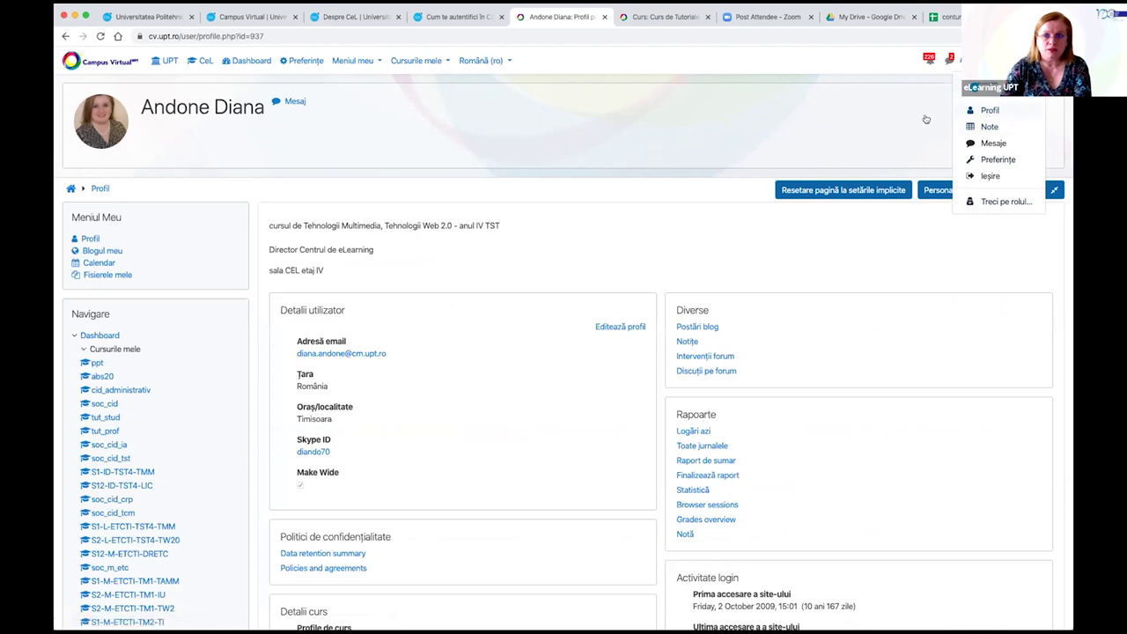
click(797, 117)
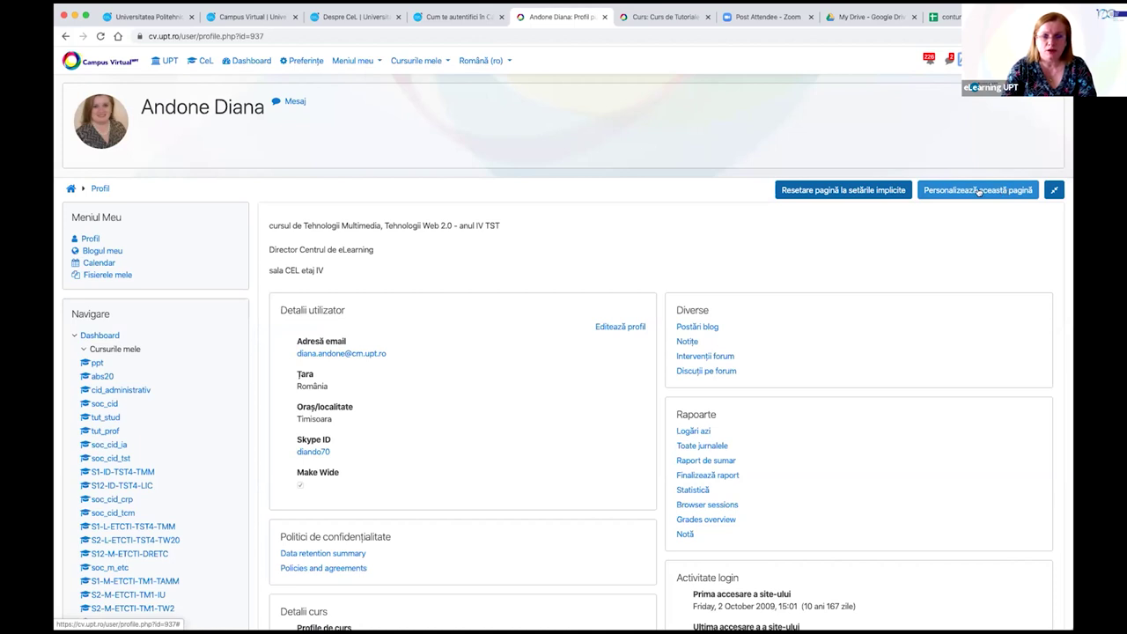
Turn on customization of the profile page and look through its user, course and report sections.
click(978, 191)
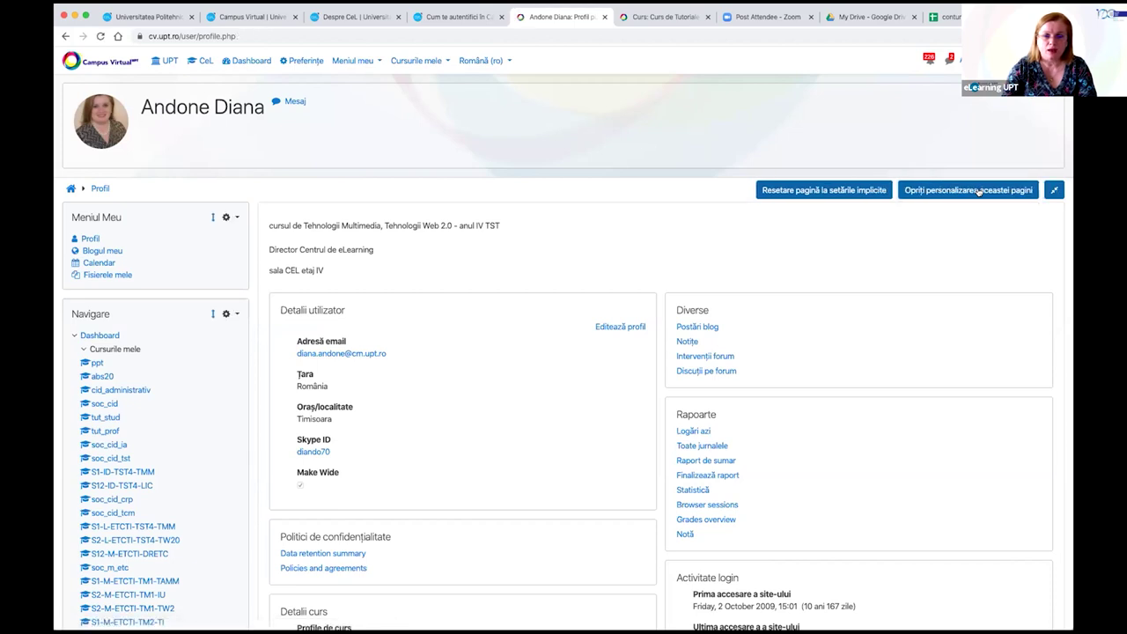
scroll(423, 255, down, 5)
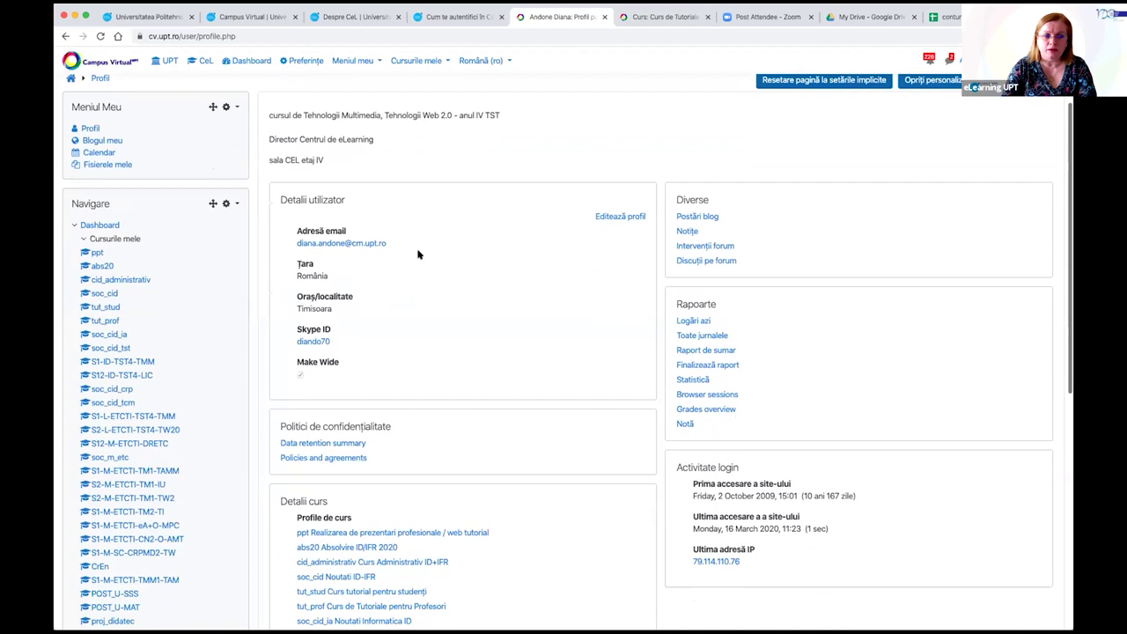
scroll(418, 255, down, 2)
scroll(418, 255, up, 3)
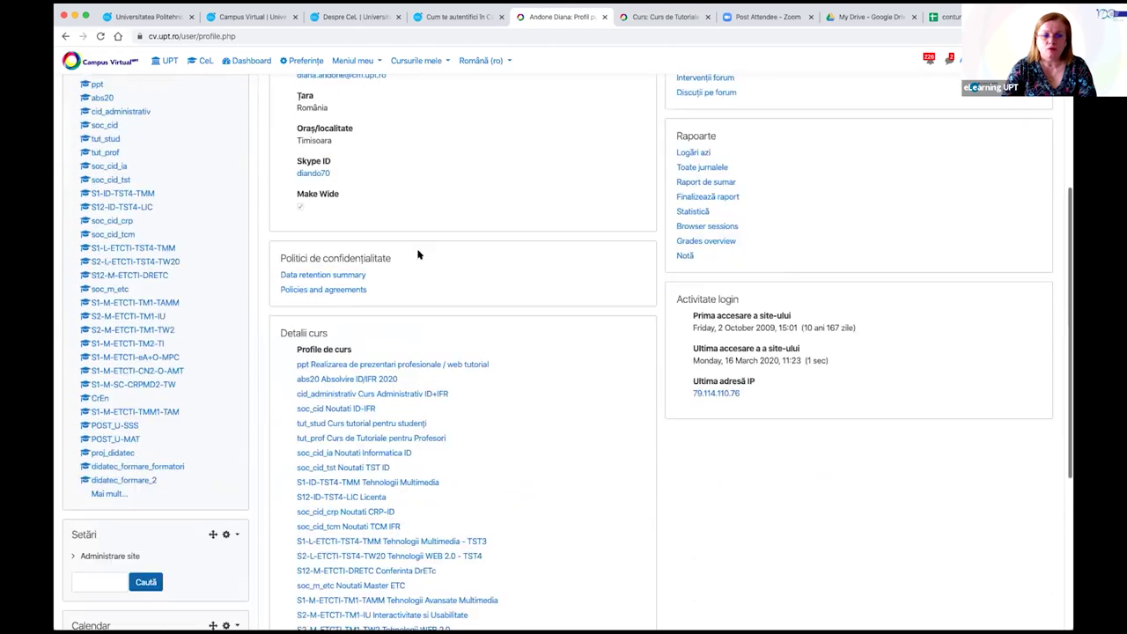
scroll(419, 255, up, 4)
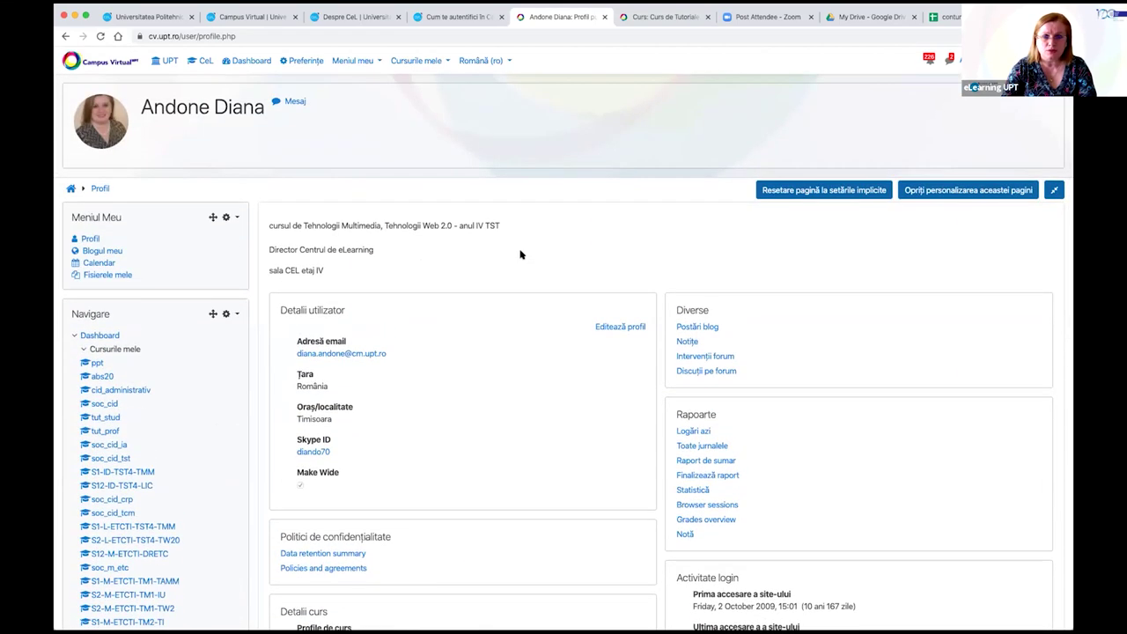
scroll(520, 254, down, 3)
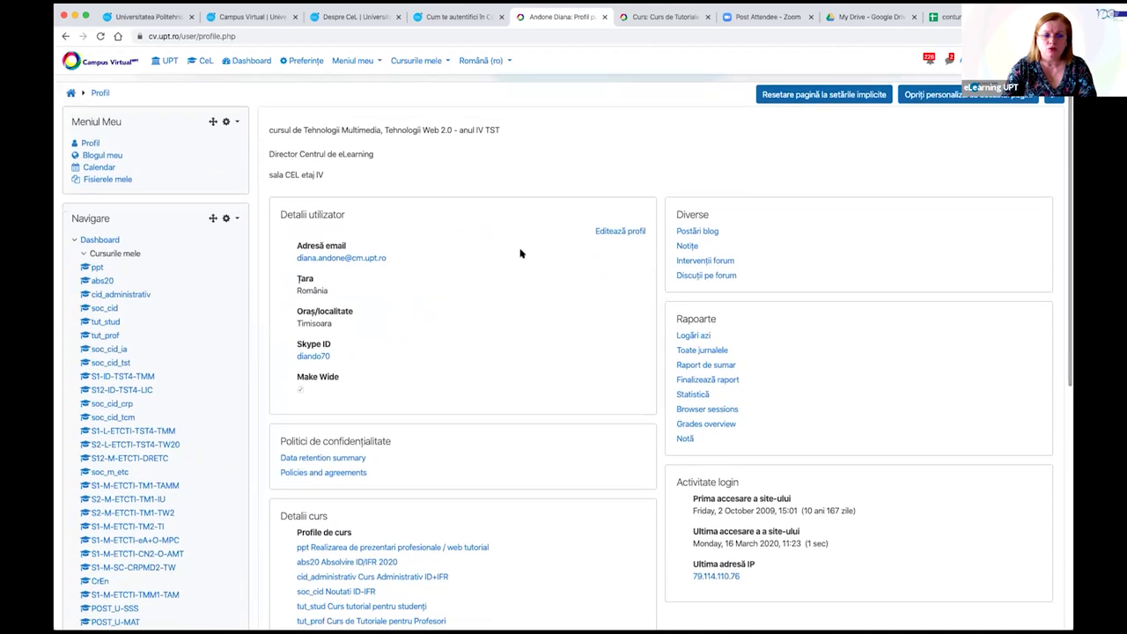
scroll(520, 254, up, 1)
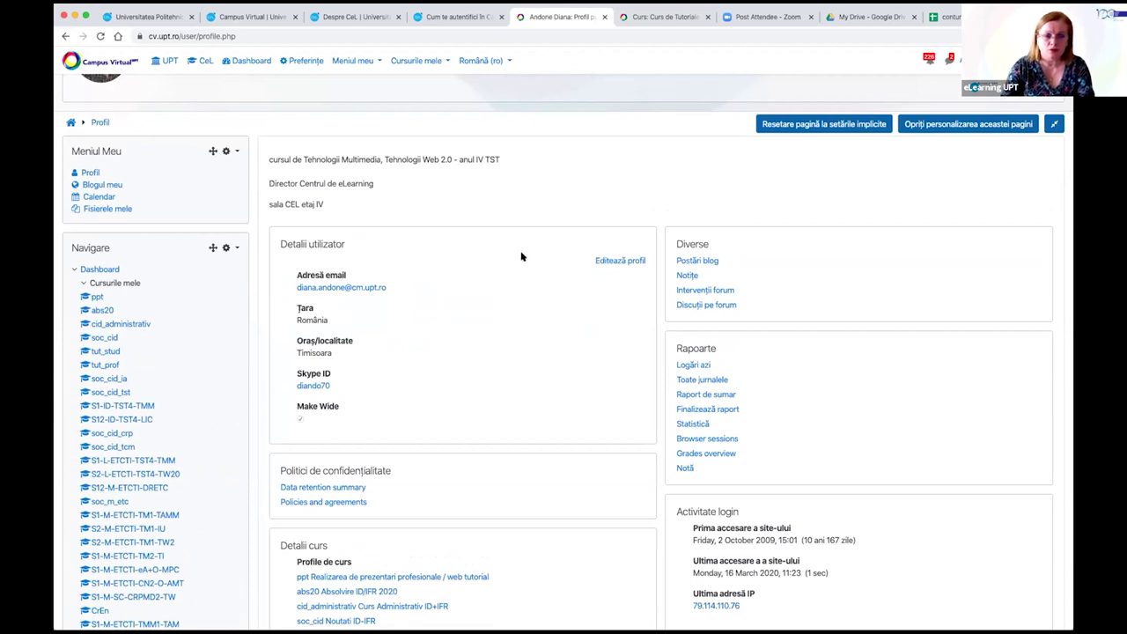
Open the profile for editing and review its general fields, description and user image section.
click(623, 262)
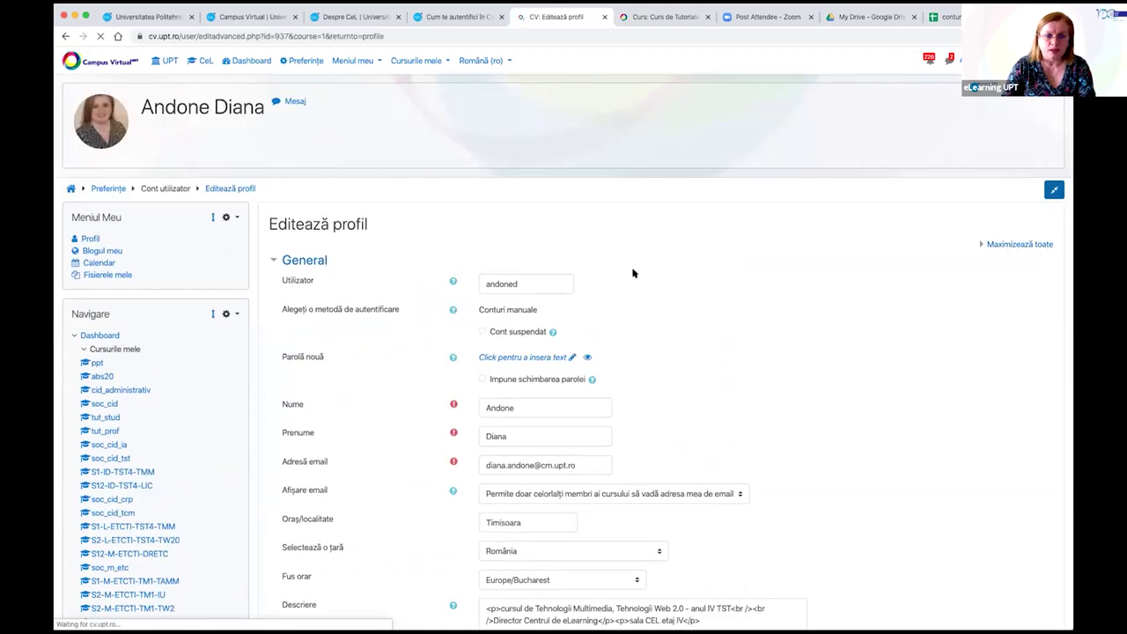
scroll(629, 267, down, 2)
scroll(768, 314, down, 2)
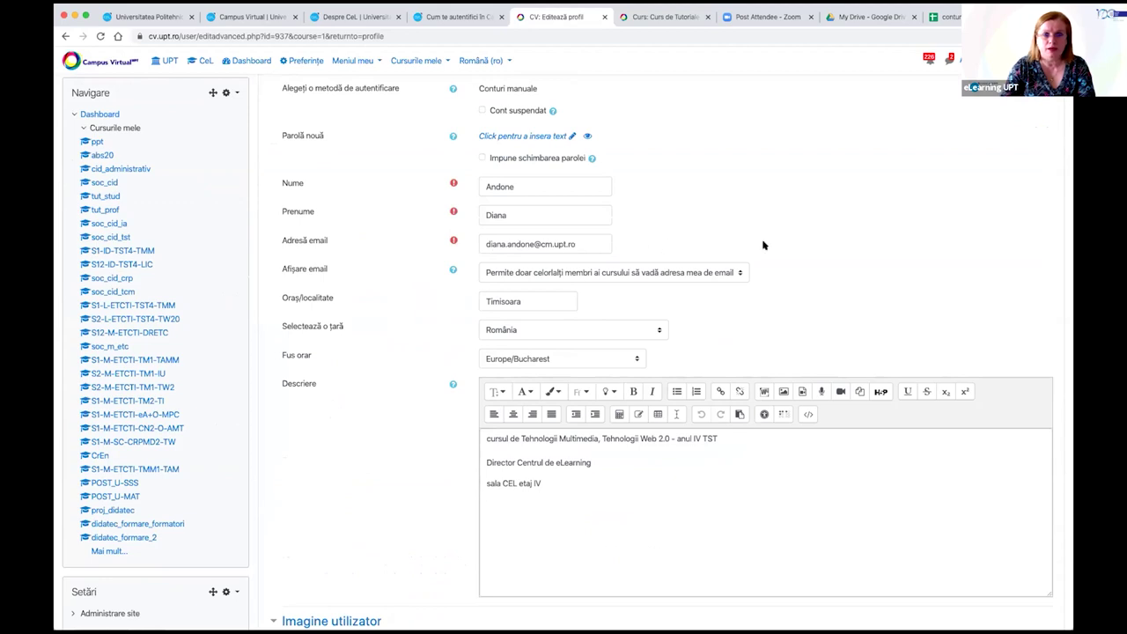
scroll(764, 242, down, 4)
scroll(764, 241, down, 2)
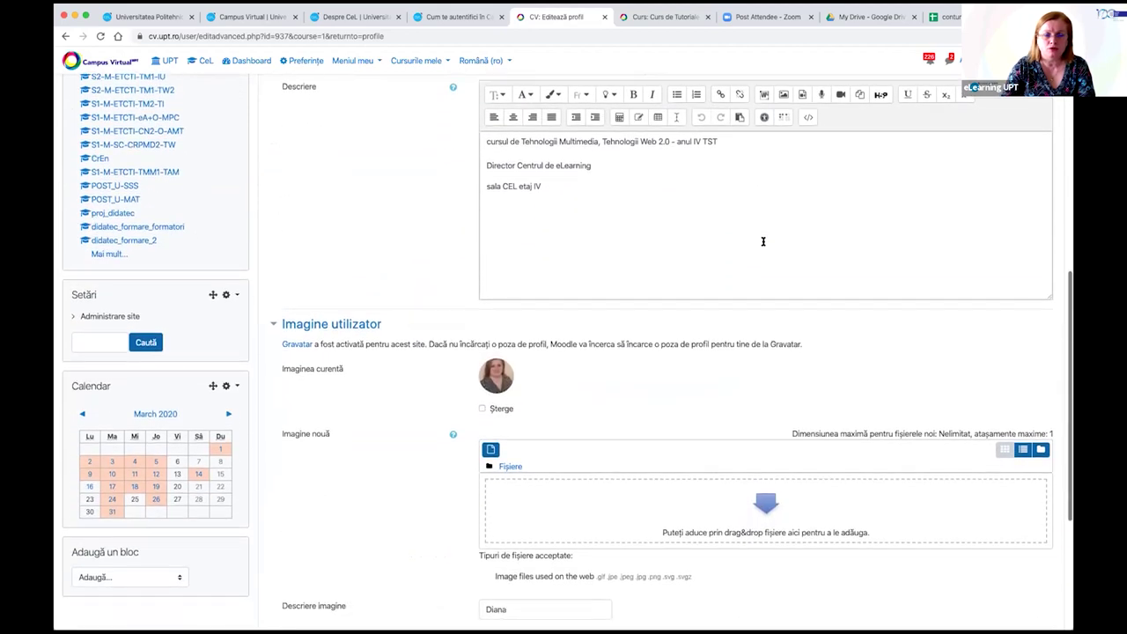
scroll(763, 243, up, 3)
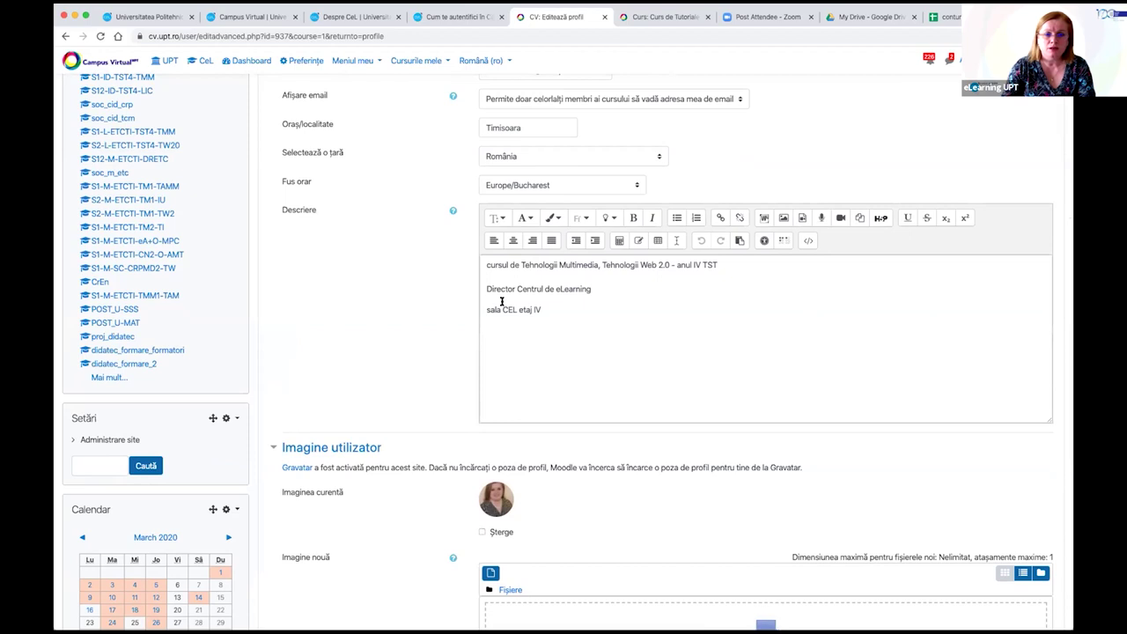
scroll(509, 224, down, 2)
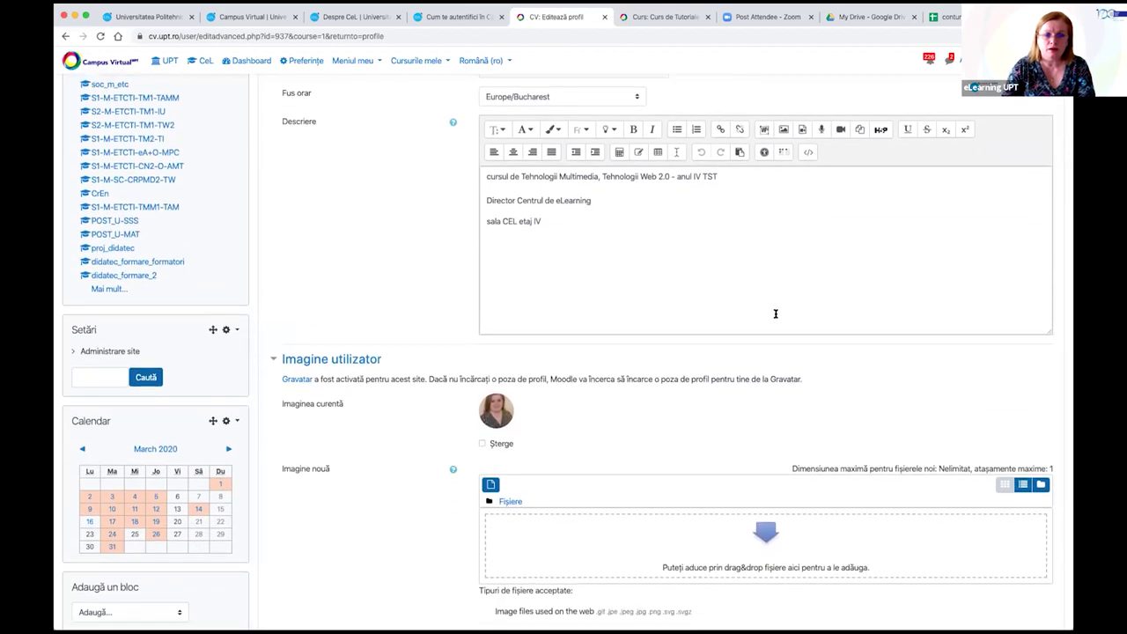
scroll(775, 314, down, 3)
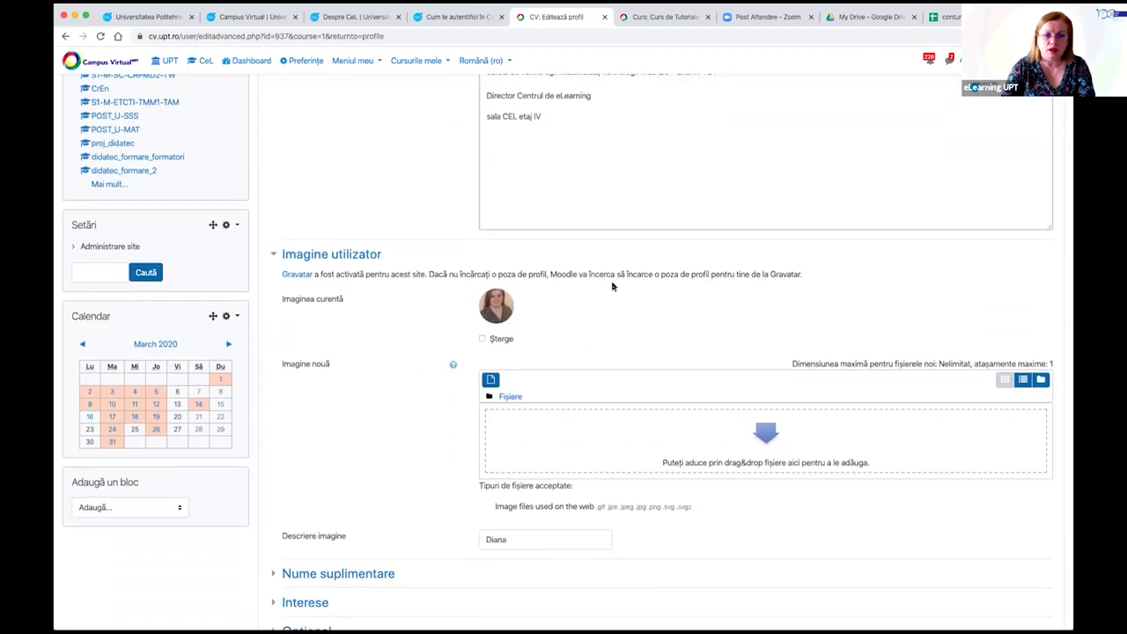
scroll(521, 305, down, 2)
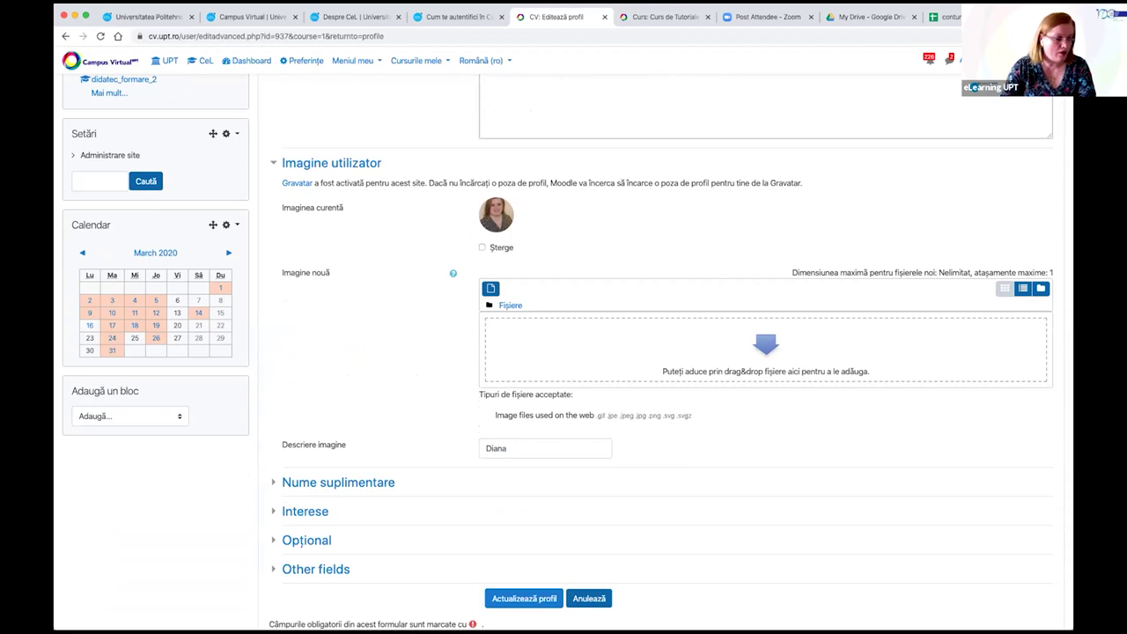
Add the Fundal_ZOO… image file as the new profile picture and update the profile.
drag(539, 278, 669, 352)
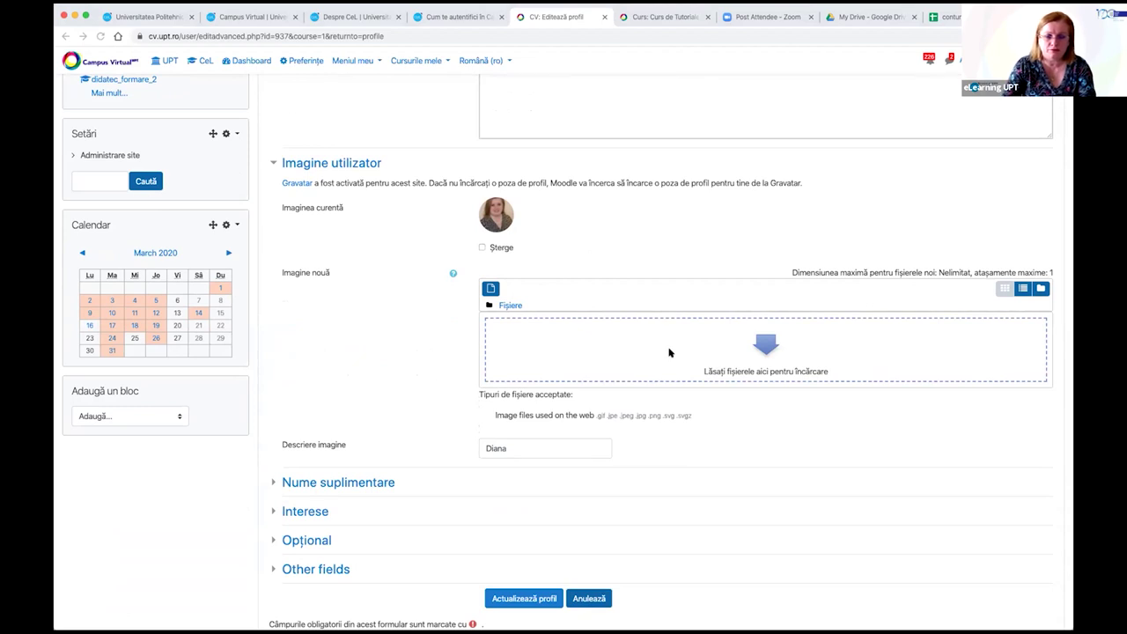
drag(670, 353, 669, 352)
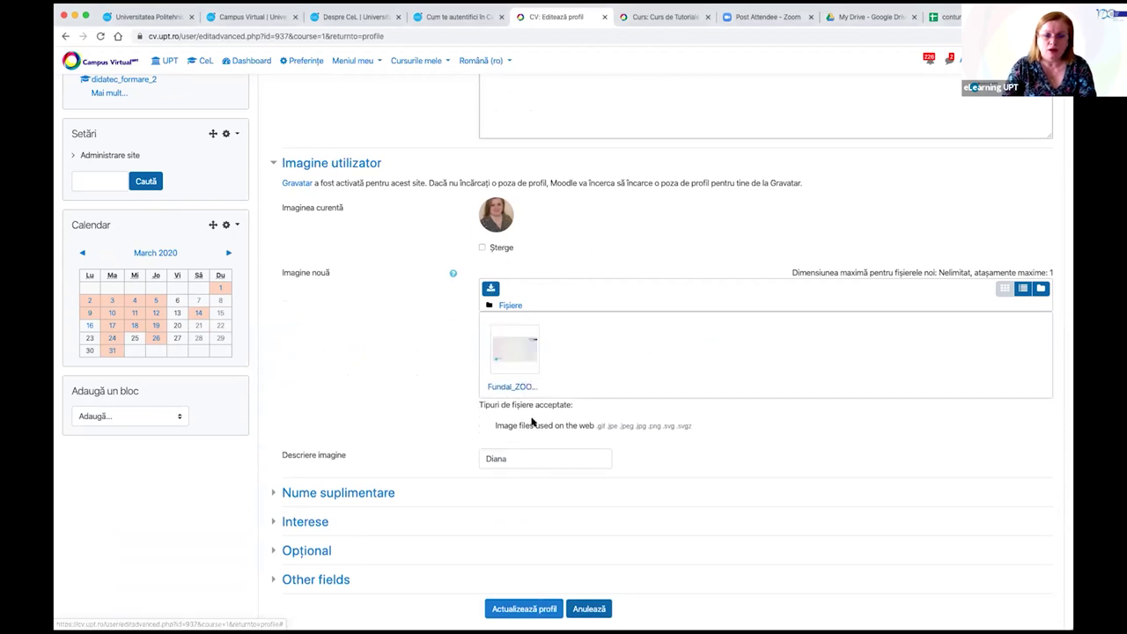
scroll(568, 425, down, 3)
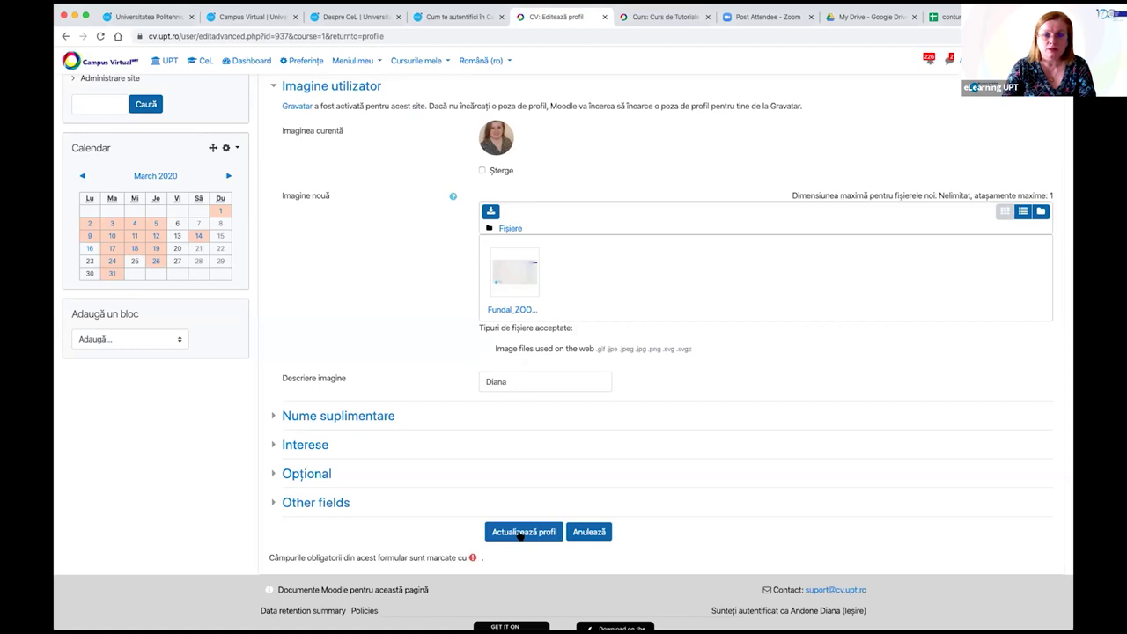
click(520, 535)
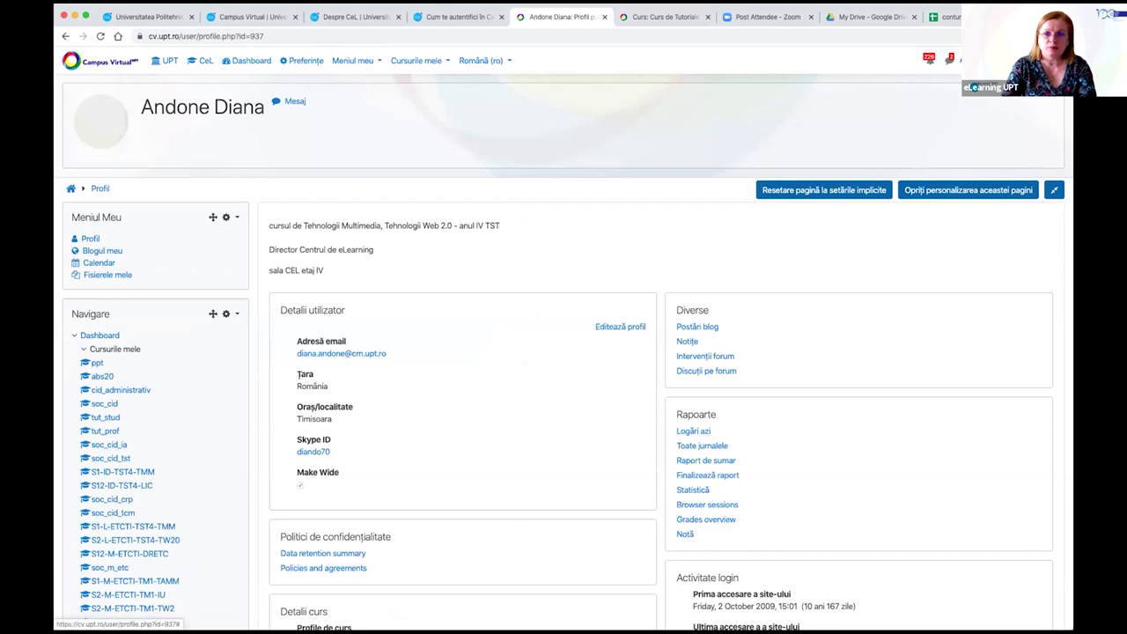
click(959, 60)
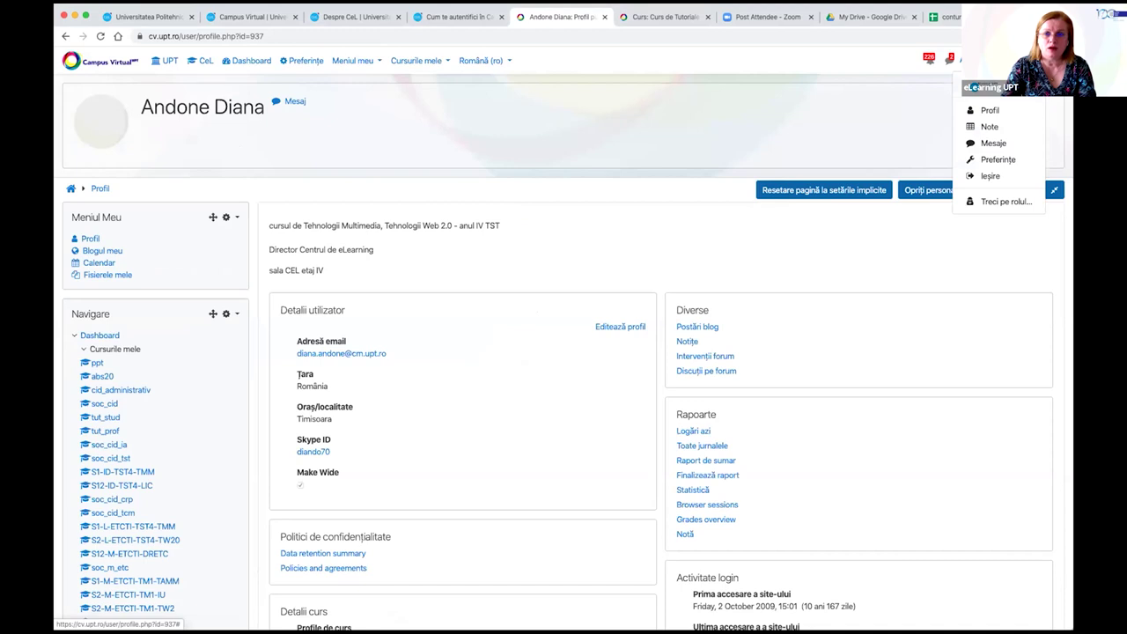
click(726, 58)
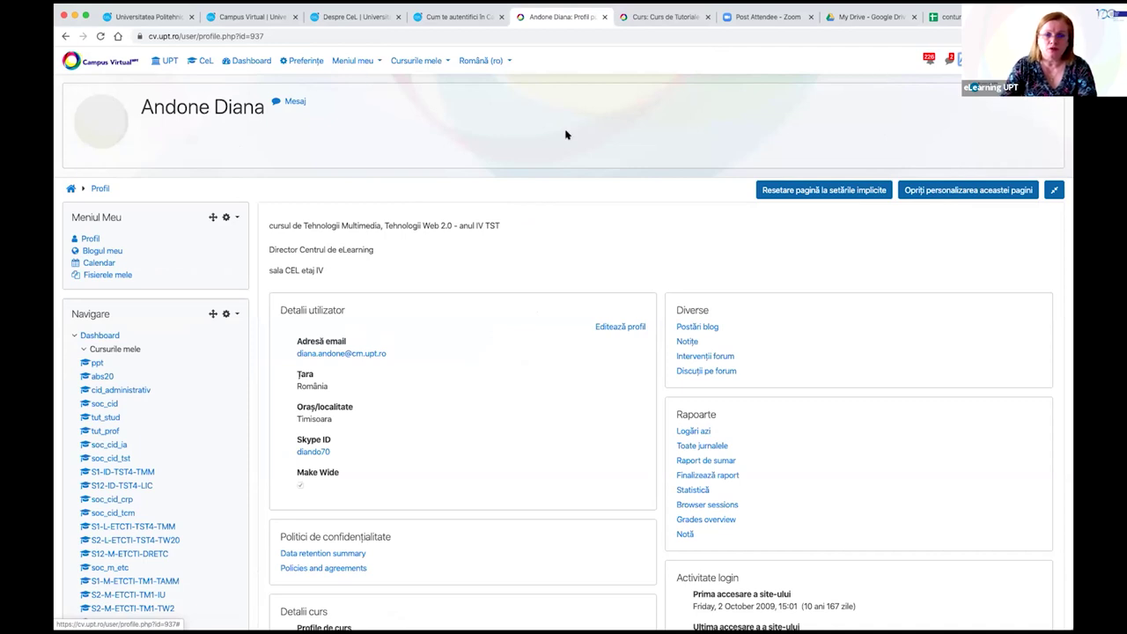
Close the window of available tutorials shown over the profile page and return to the dashboard's course overview.
scroll(493, 346, down, 2)
scroll(492, 346, up, 2)
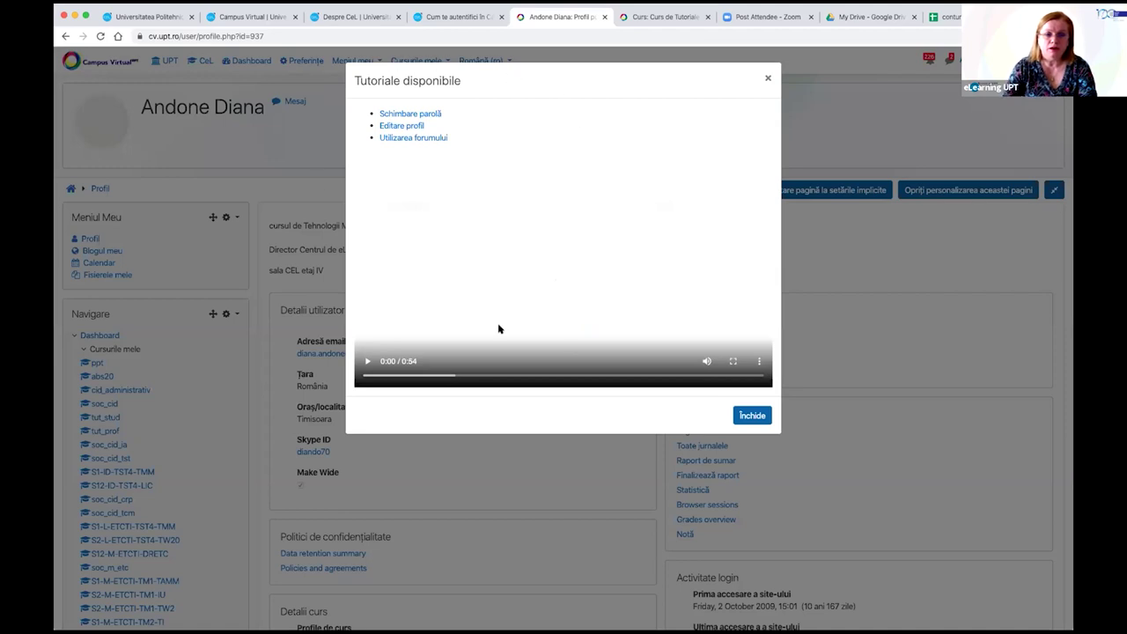
click(768, 79)
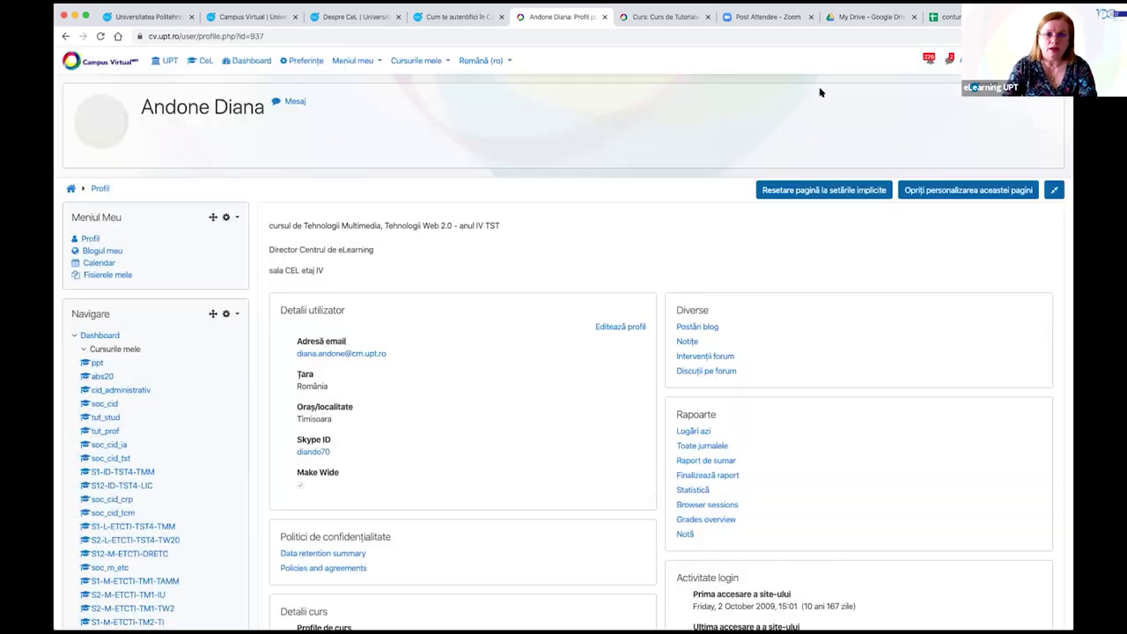
click(70, 188)
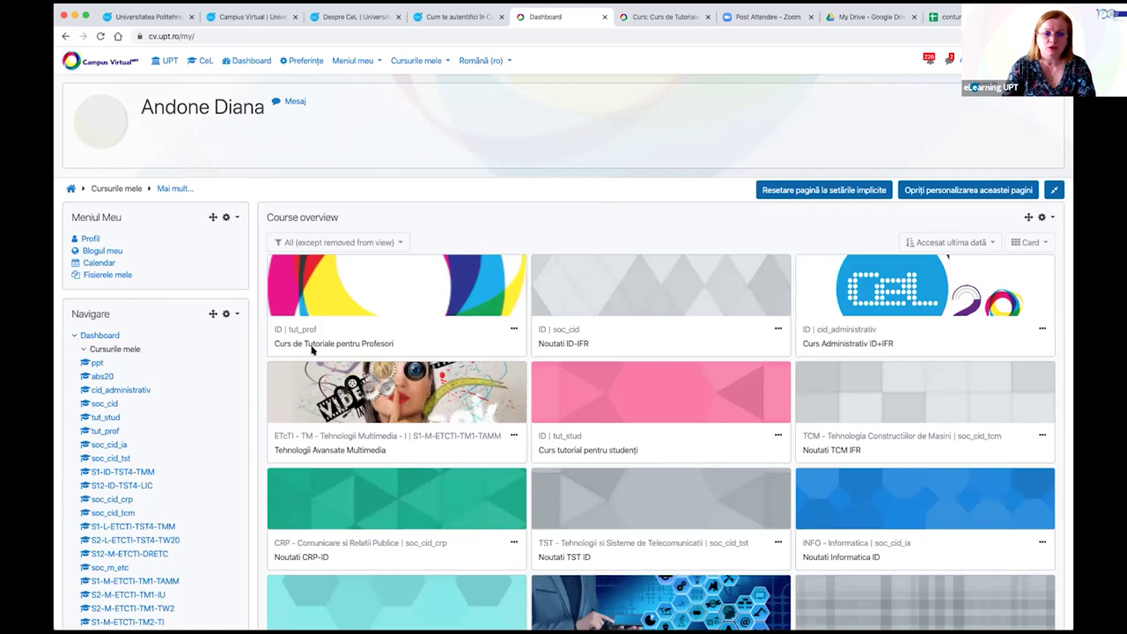
Switch to the open Curs de Tutoriale pentru Profesori course and review its General and Tutoriale sections.
click(650, 18)
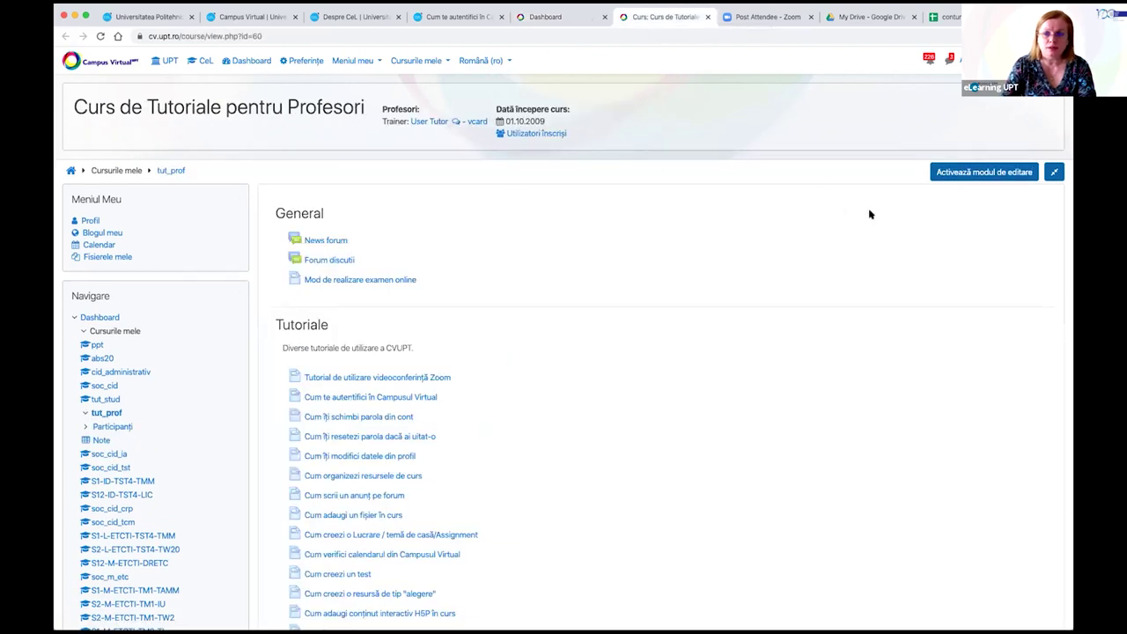
scroll(755, 224, down, 2)
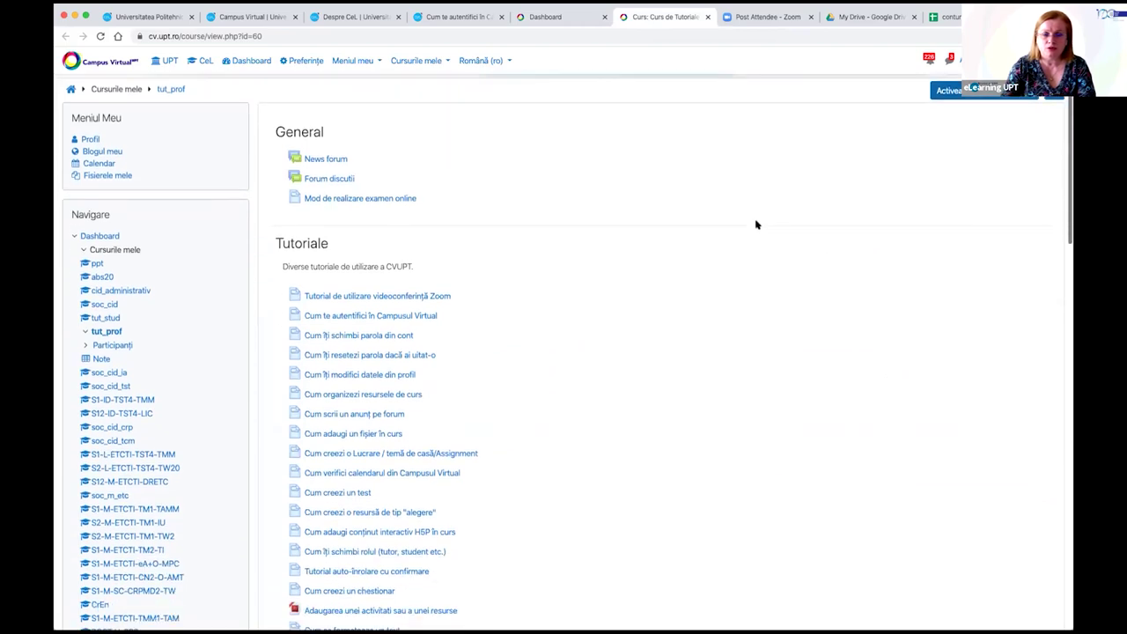
scroll(756, 225, up, 2)
scroll(755, 225, up, 1)
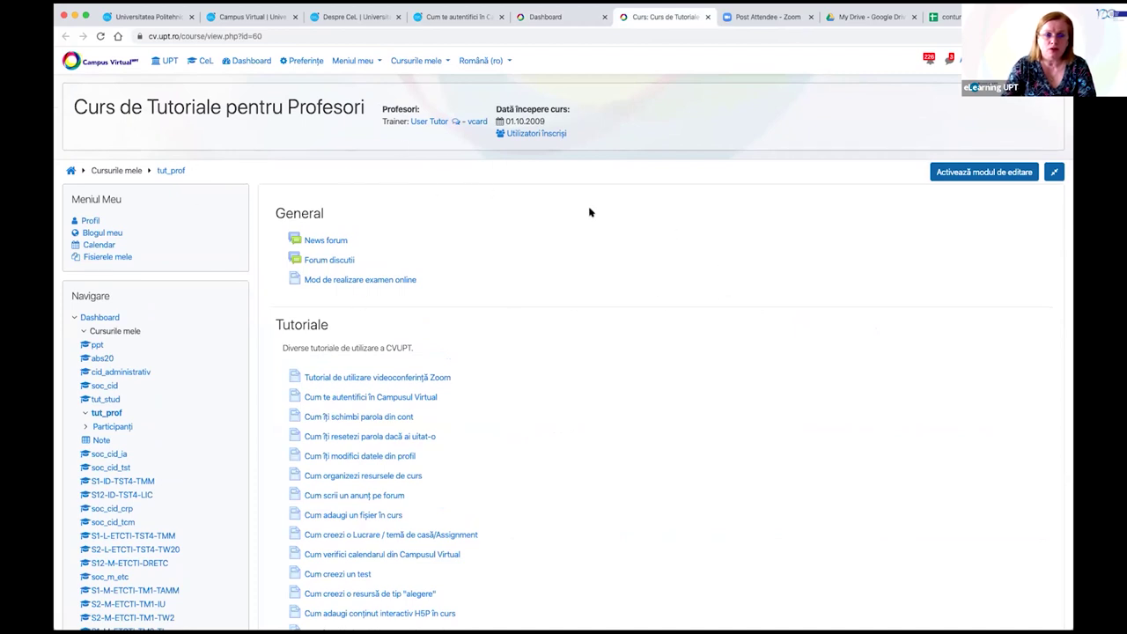
scroll(583, 212, down, 1)
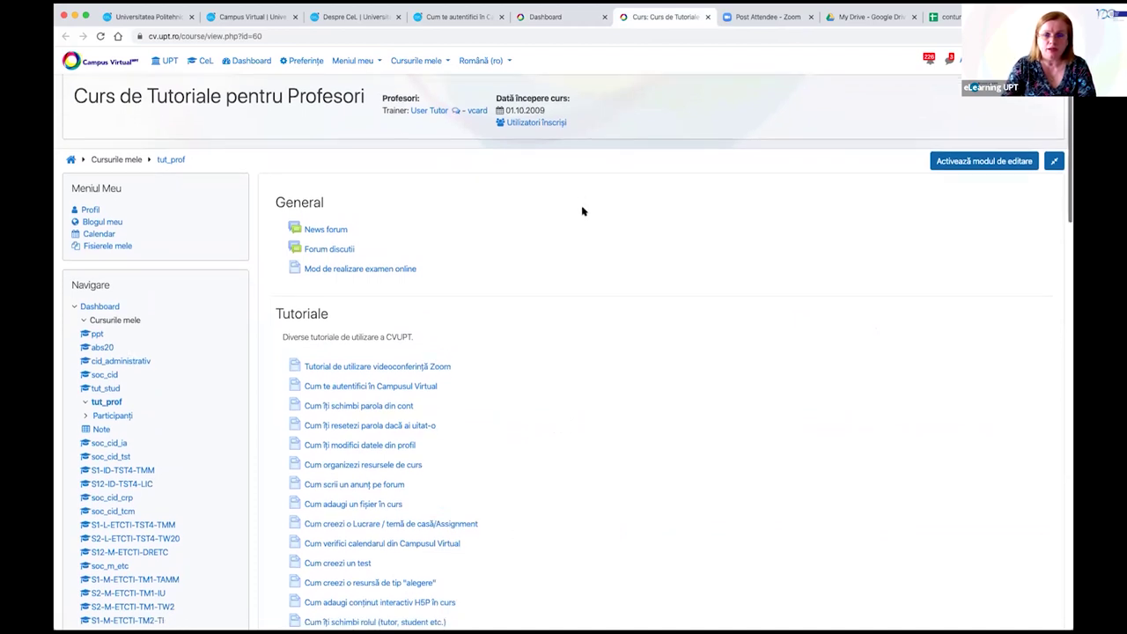
scroll(582, 211, up, 1)
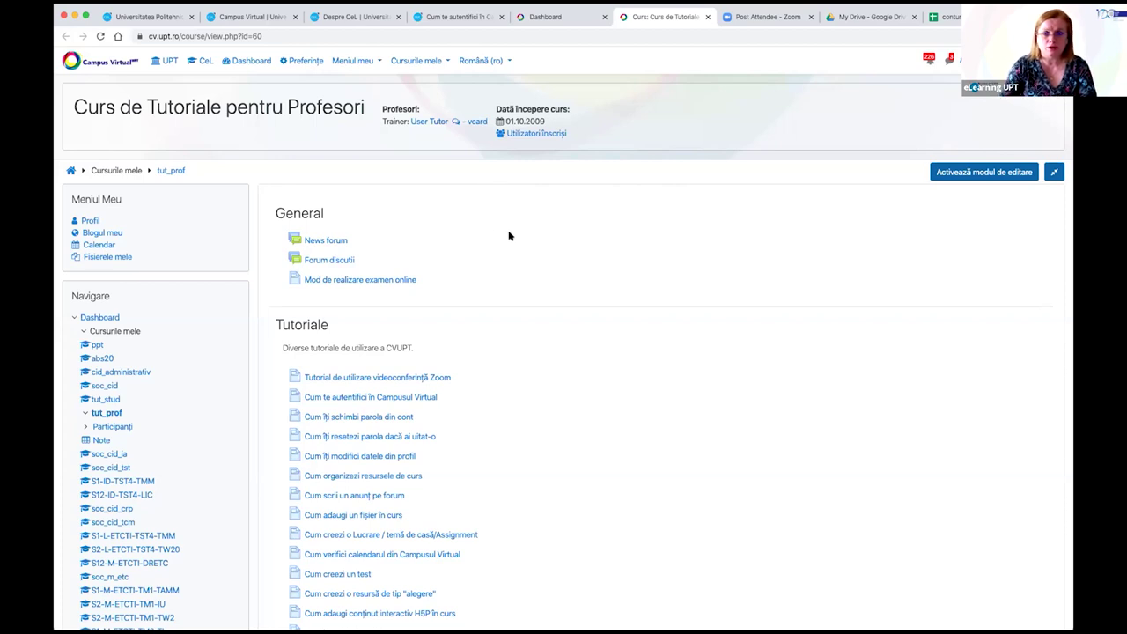
scroll(508, 236, down, 2)
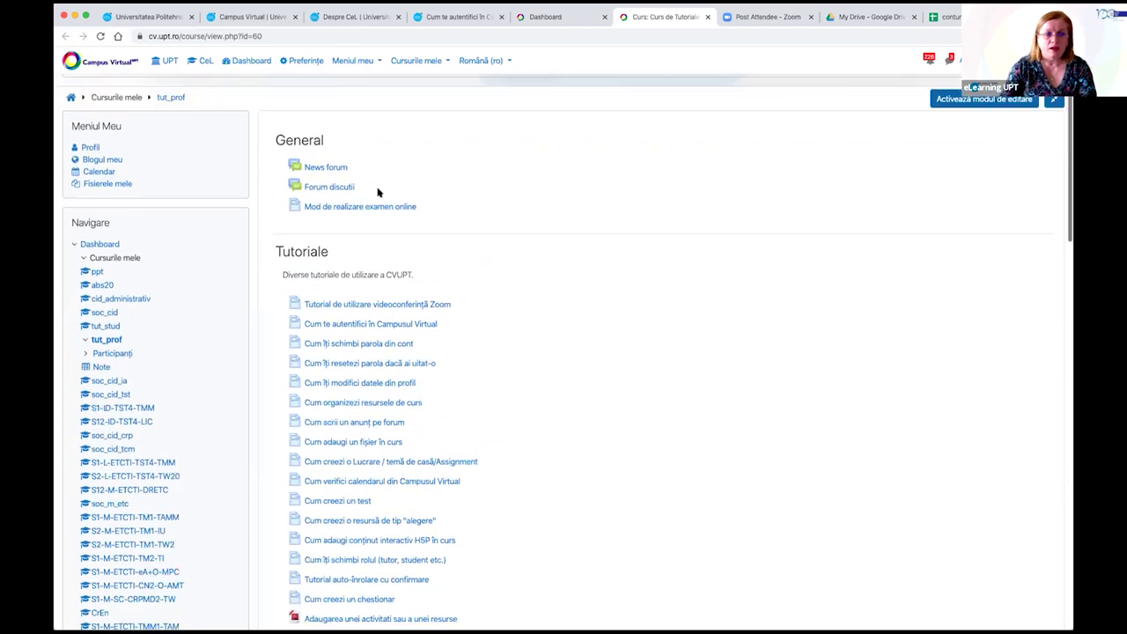
scroll(379, 192, up, 1)
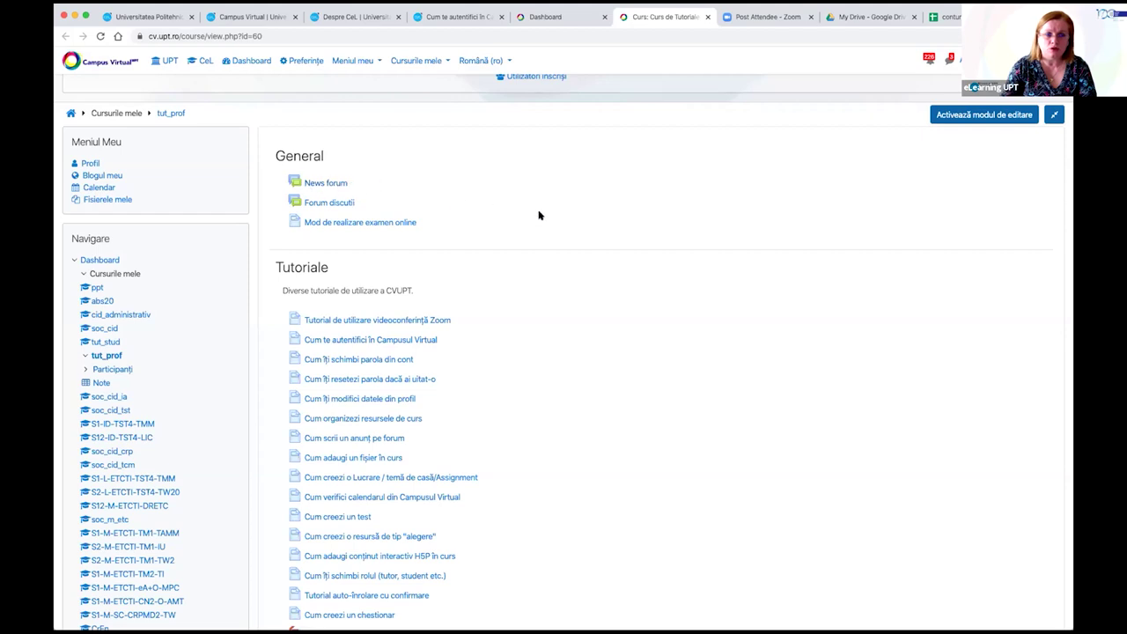
scroll(540, 215, down, 2)
scroll(540, 215, up, 2)
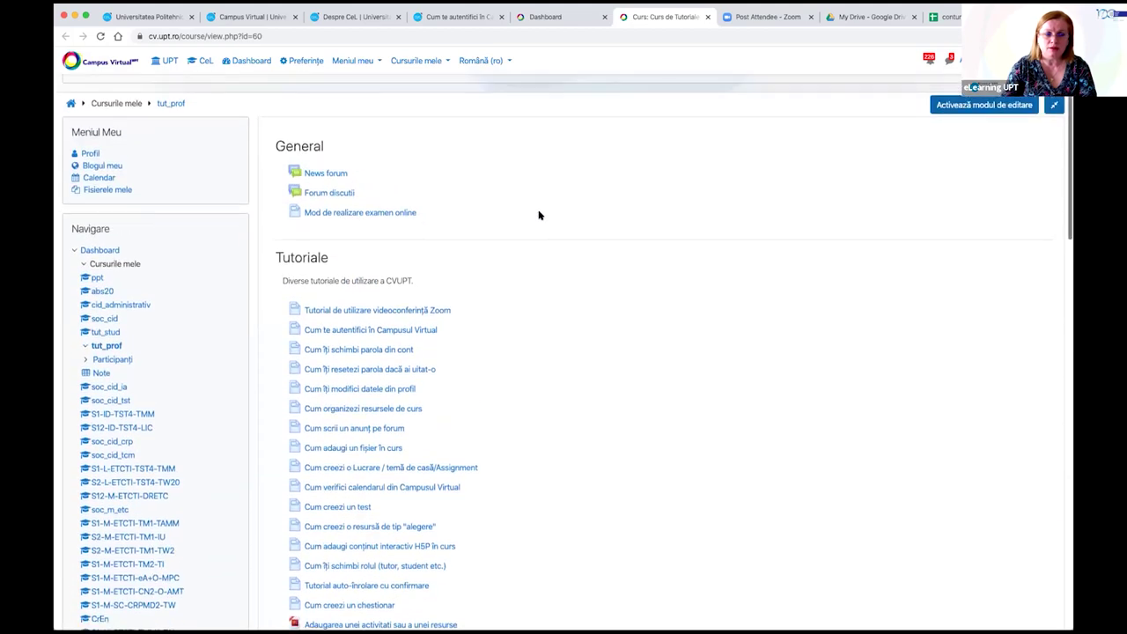
scroll(540, 215, up, 1)
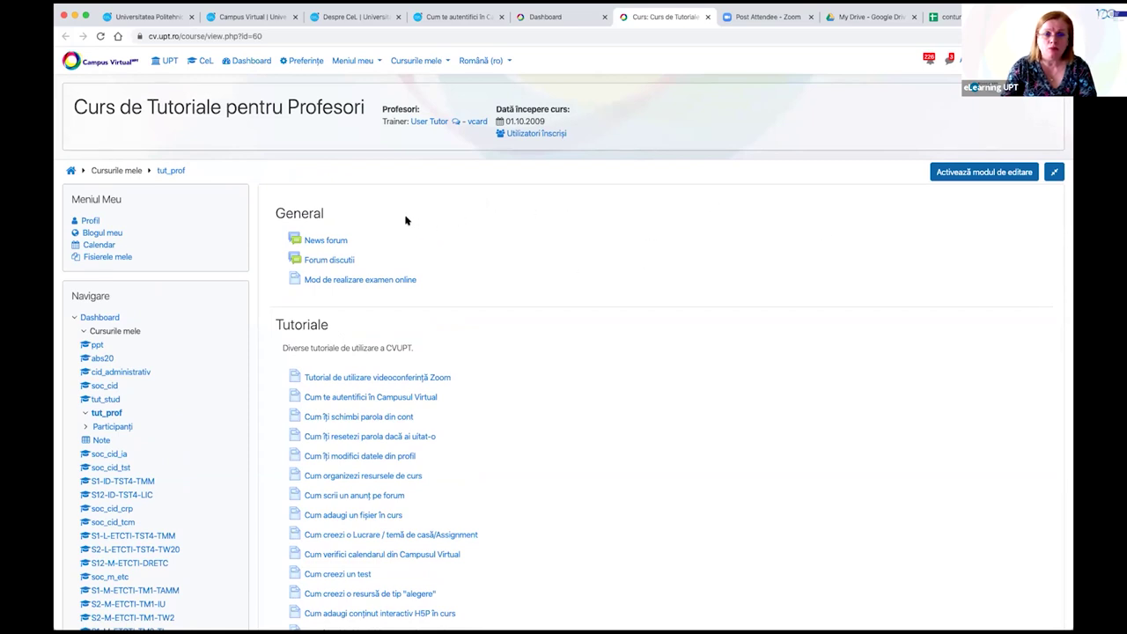
Open the course's News forum and look through its list of announcement discussions.
click(335, 240)
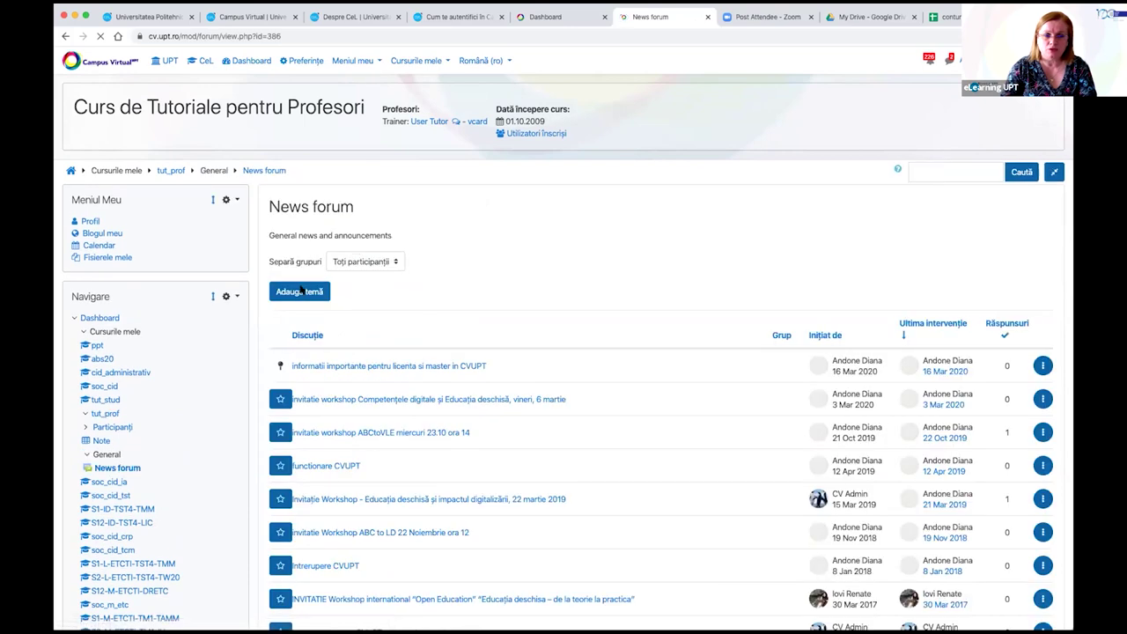
scroll(581, 309, down, 1)
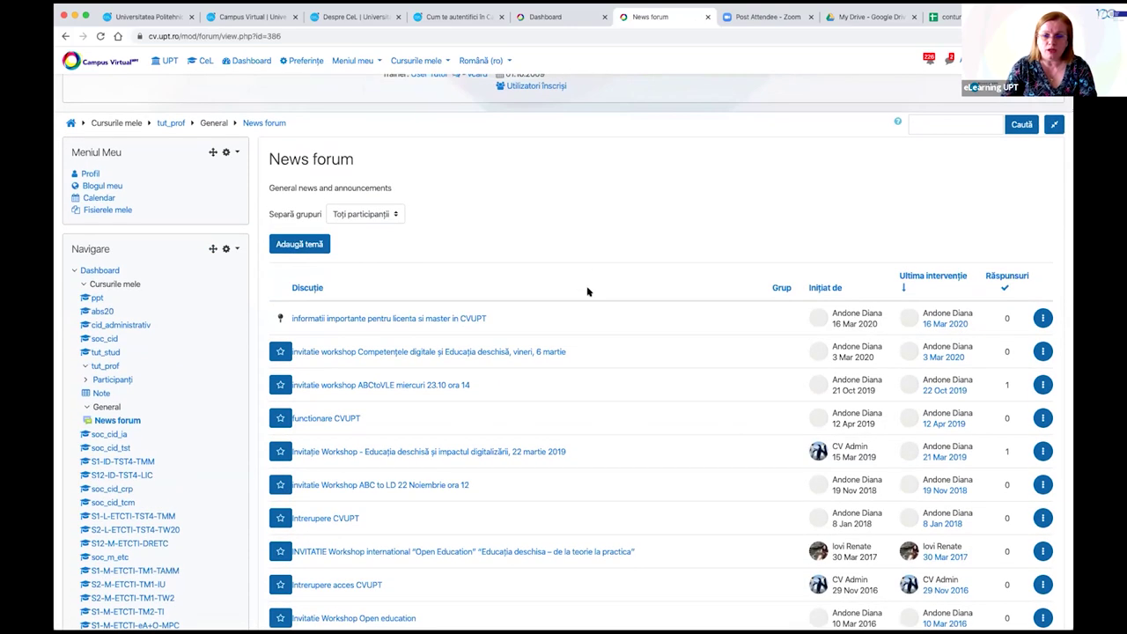
scroll(589, 255, down, 1)
scroll(590, 256, up, 1)
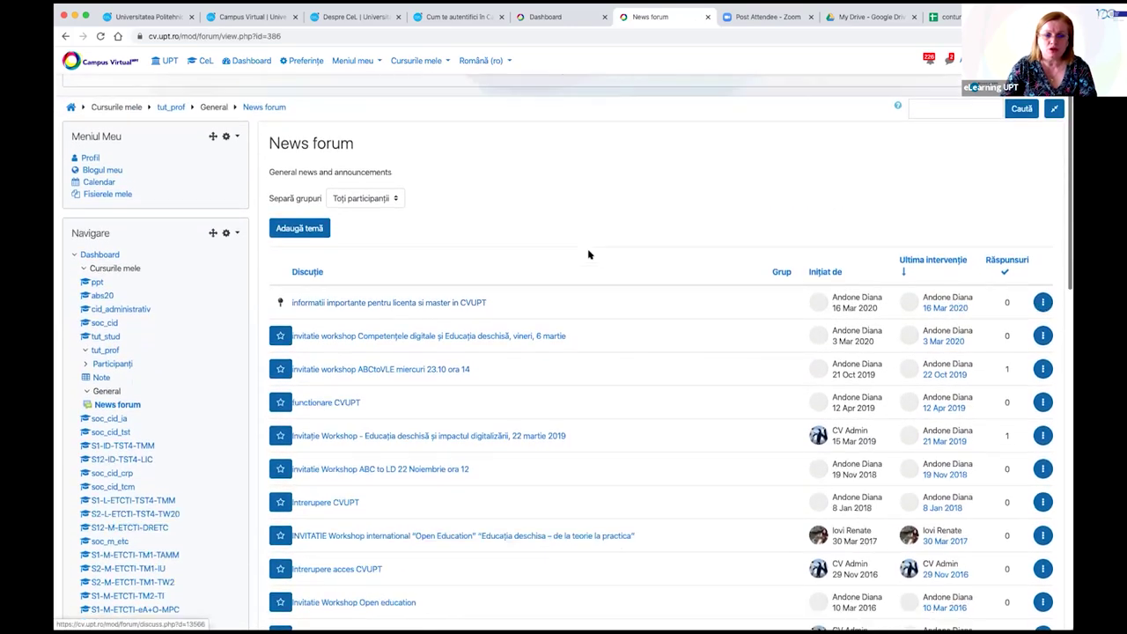
scroll(589, 255, down, 5)
scroll(589, 255, up, 6)
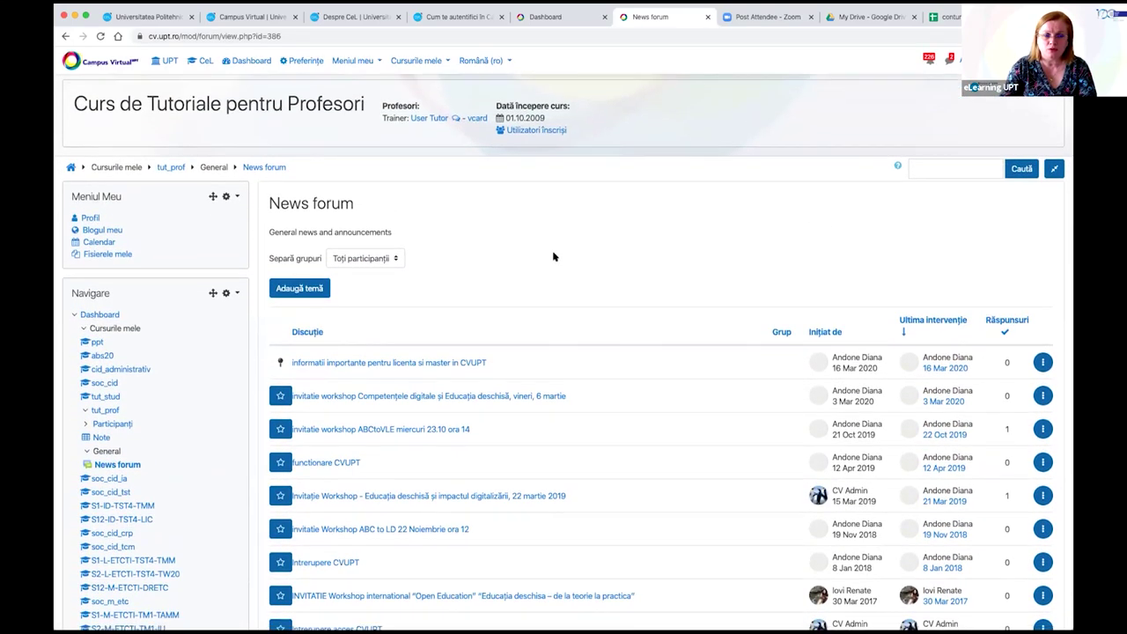
scroll(580, 257, down, 3)
scroll(553, 257, up, 1)
scroll(553, 257, up, 1)
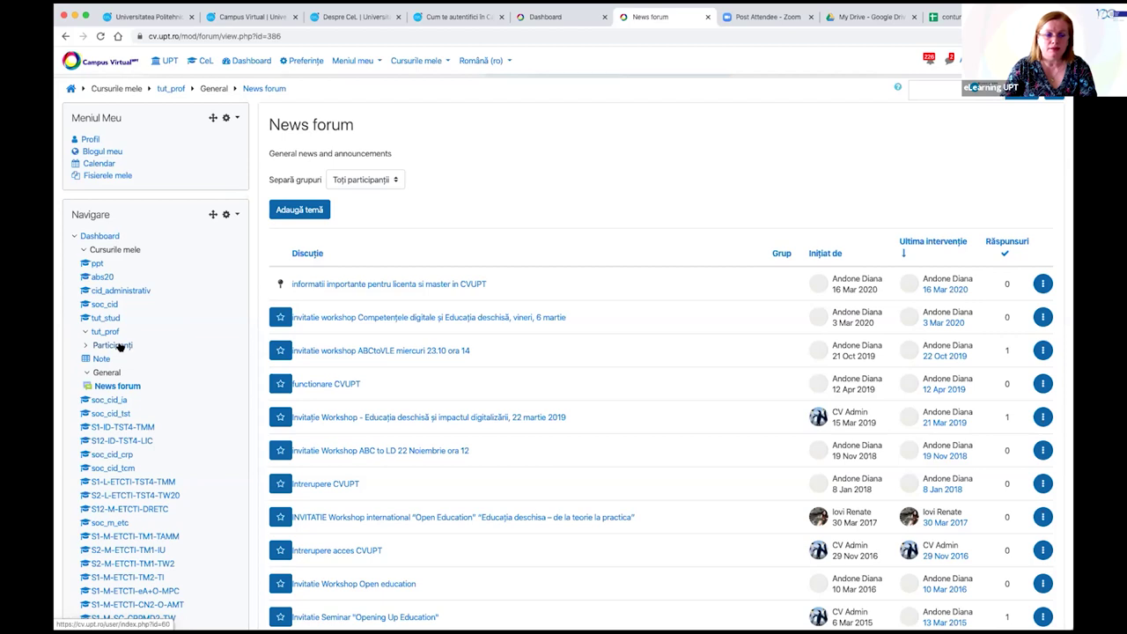
Open the participants list of the tut_prof course and examine the users' roles, groups and last course access.
click(119, 347)
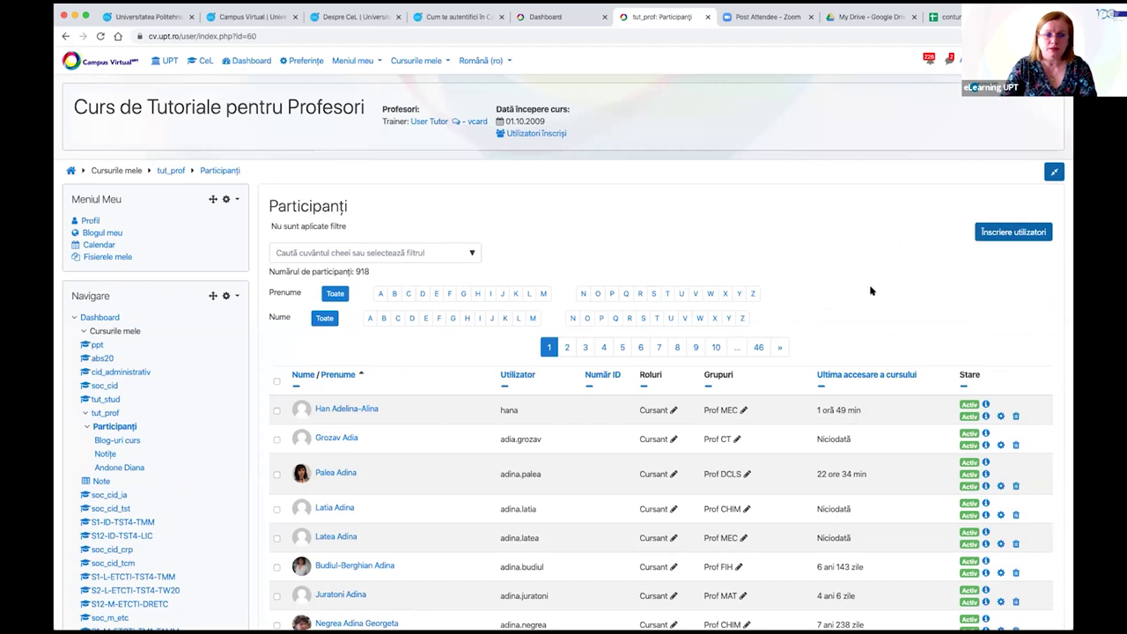
scroll(871, 291, down, 3)
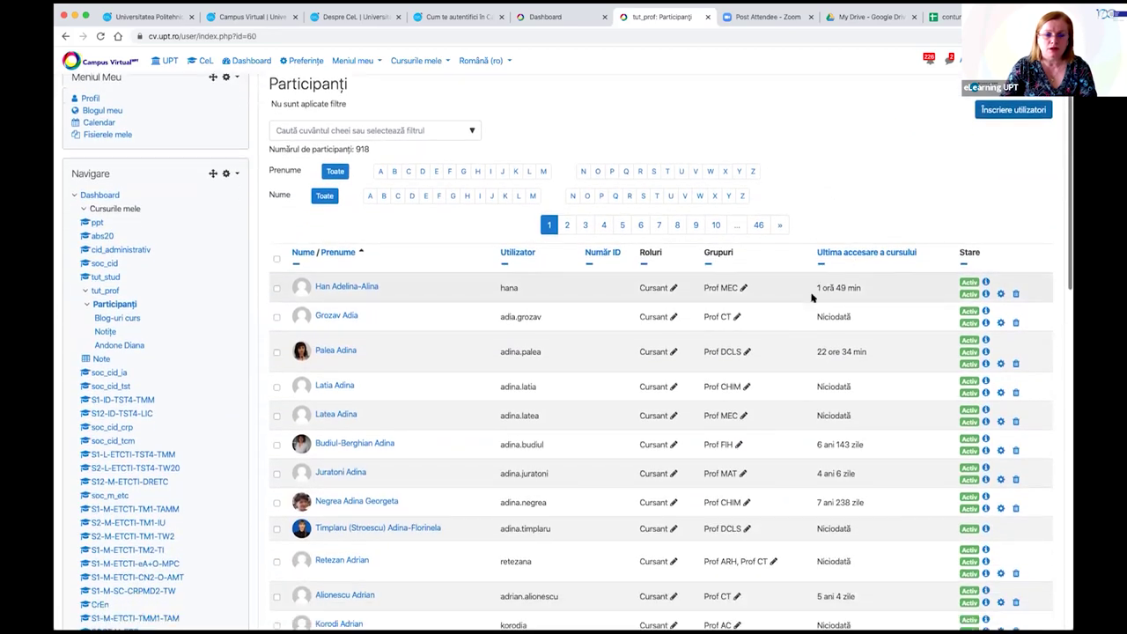
scroll(813, 298, down, 5)
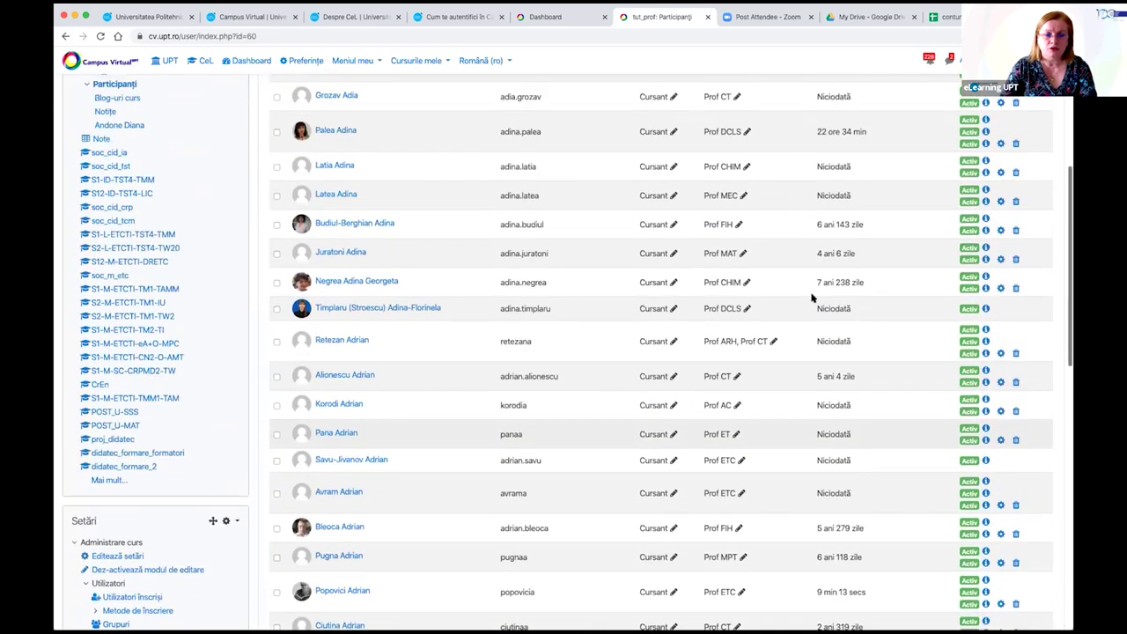
scroll(812, 298, up, 8)
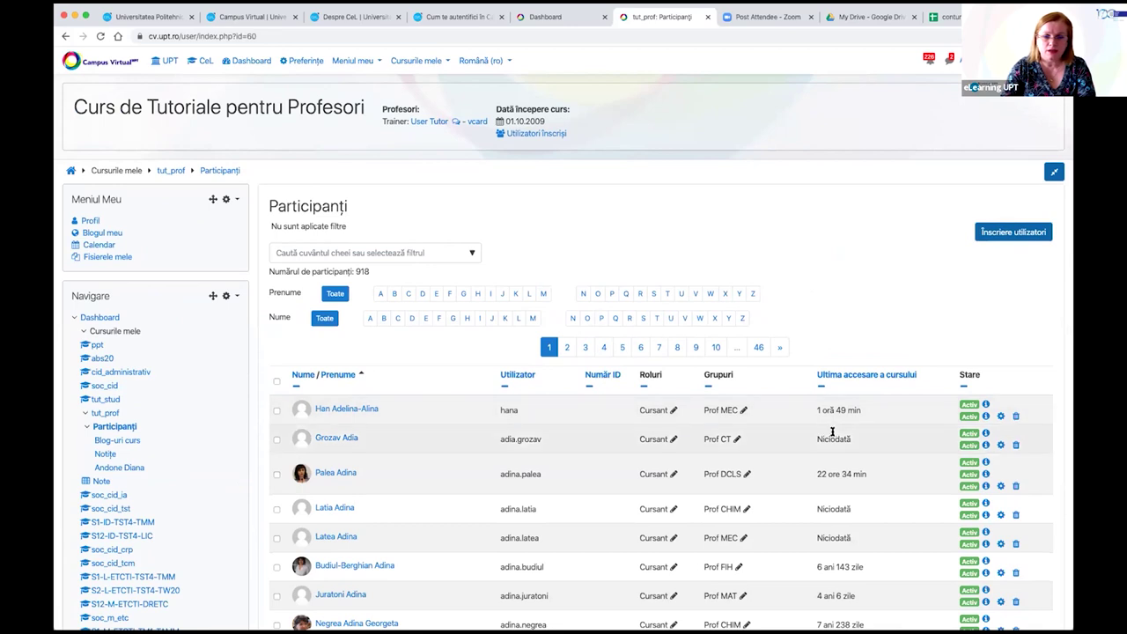
scroll(838, 469, down, 2)
scroll(839, 472, down, 4)
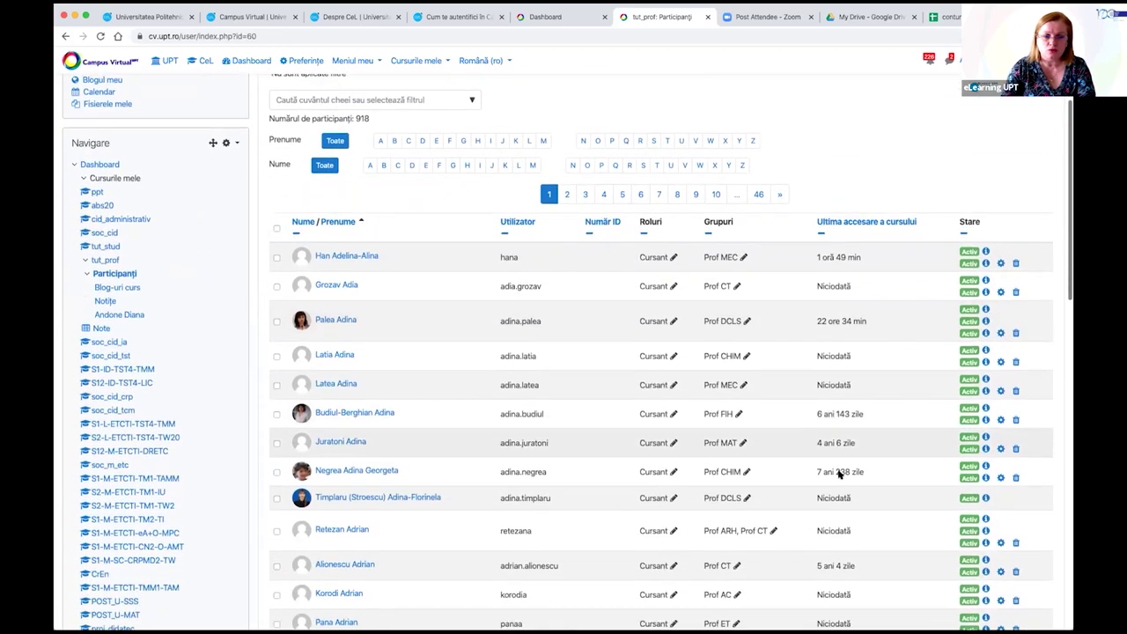
scroll(843, 381, down, 3)
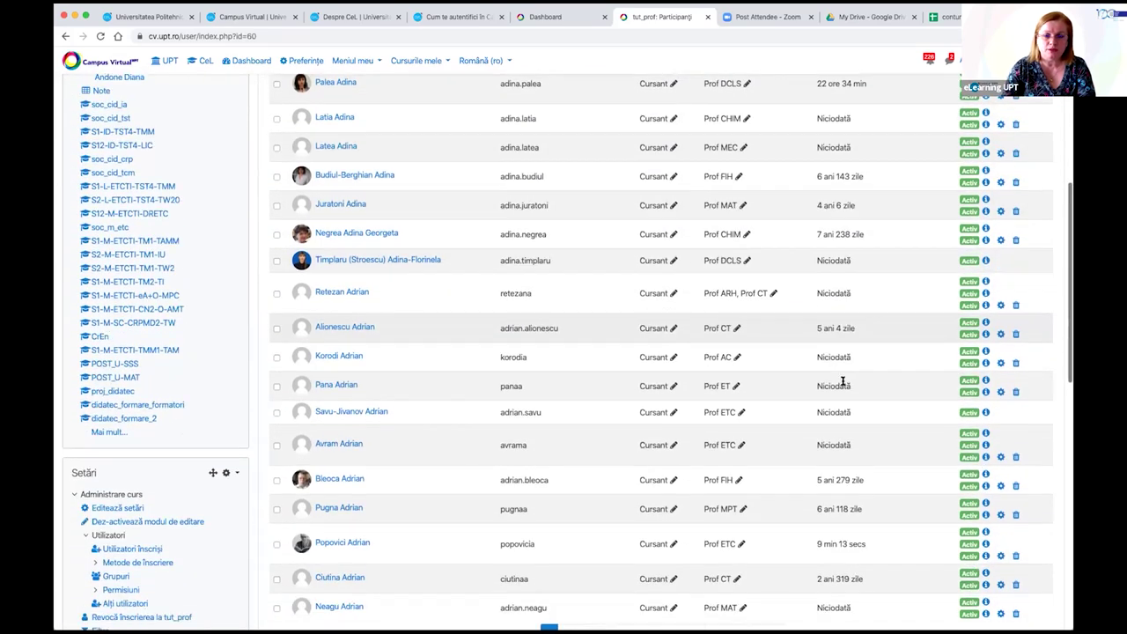
scroll(663, 388, up, 9)
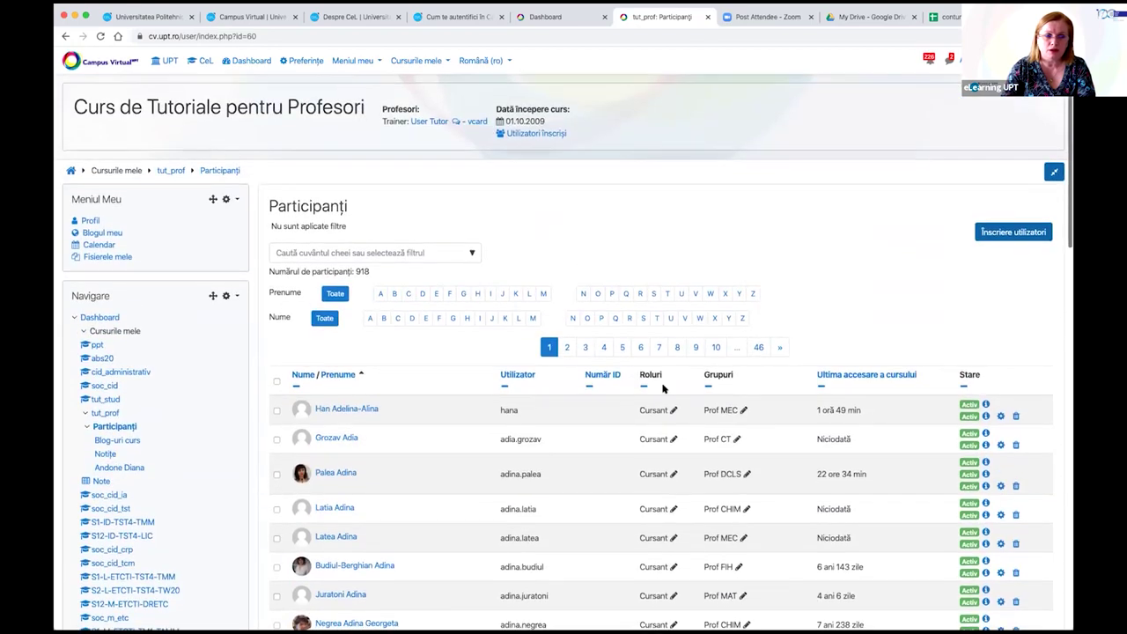
Return to the tut_prof course page, turn its editing mode off and look over its resources.
click(96, 414)
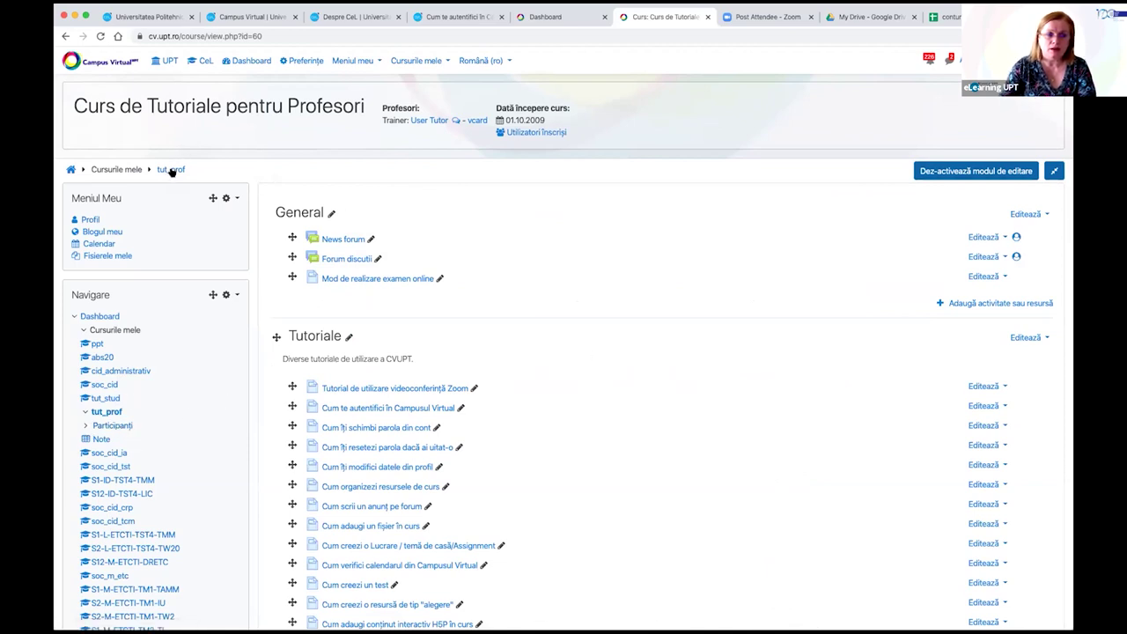
click(1005, 170)
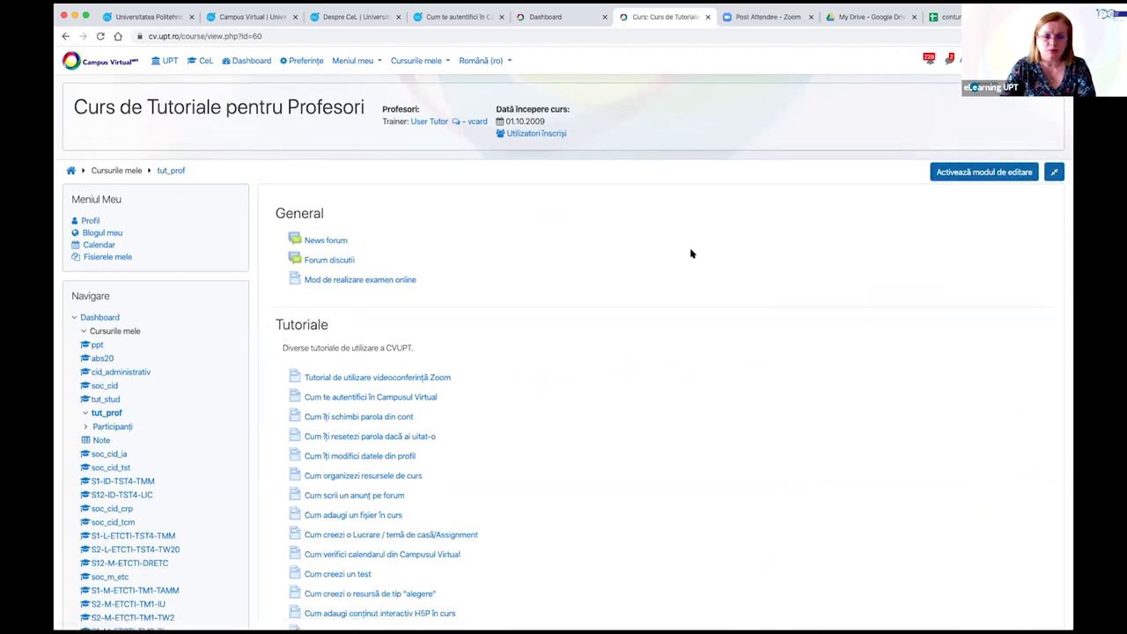
scroll(690, 246, down, 1)
scroll(679, 234, down, 3)
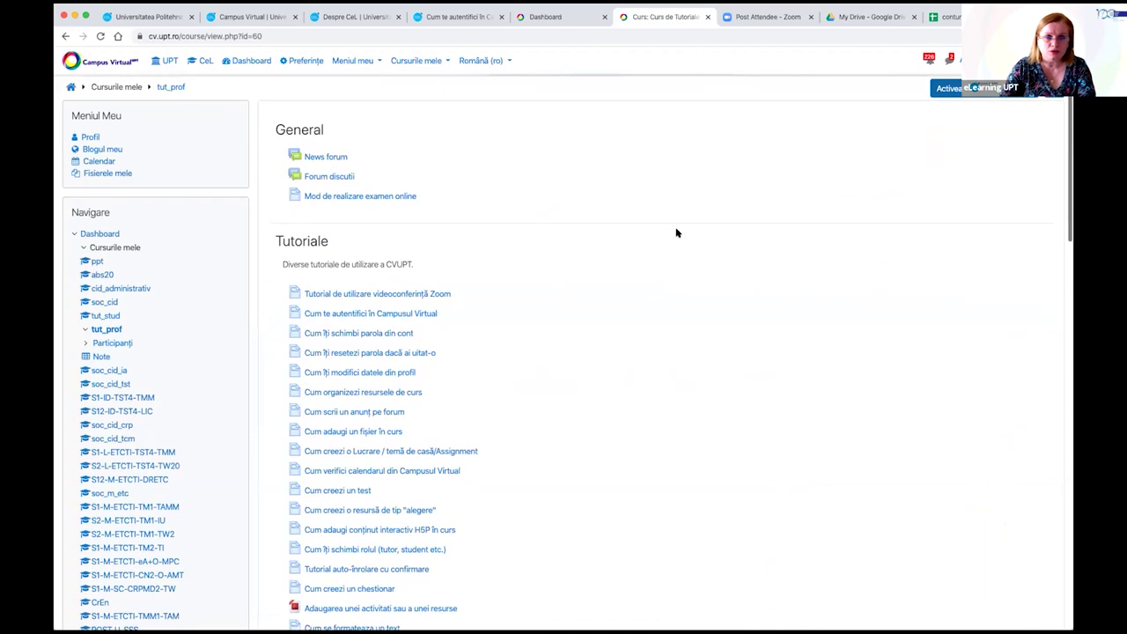
scroll(676, 232, up, 2)
scroll(674, 229, down, 2)
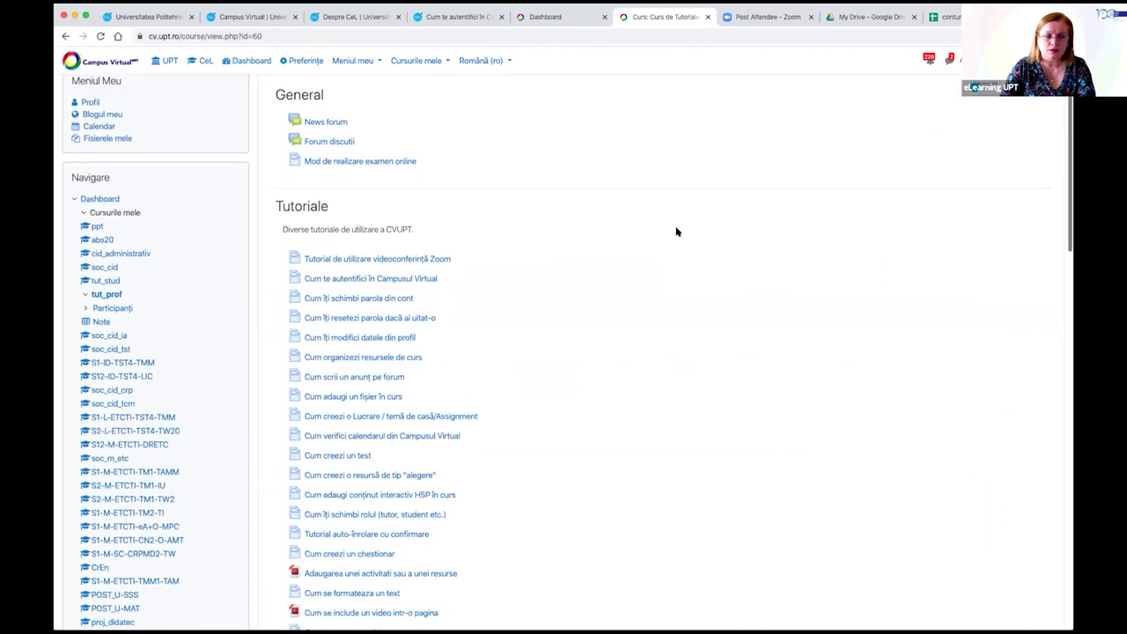
View the Forum discutii discussion forum in the General section and return to the tut_prof course page.
scroll(461, 183, up, 2)
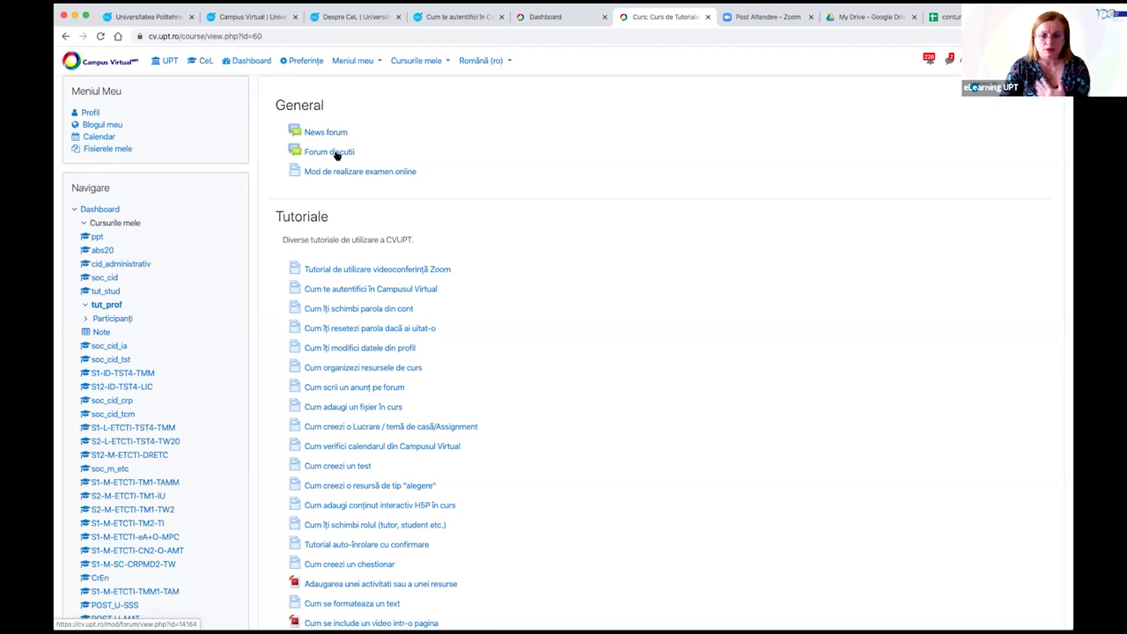
click(337, 154)
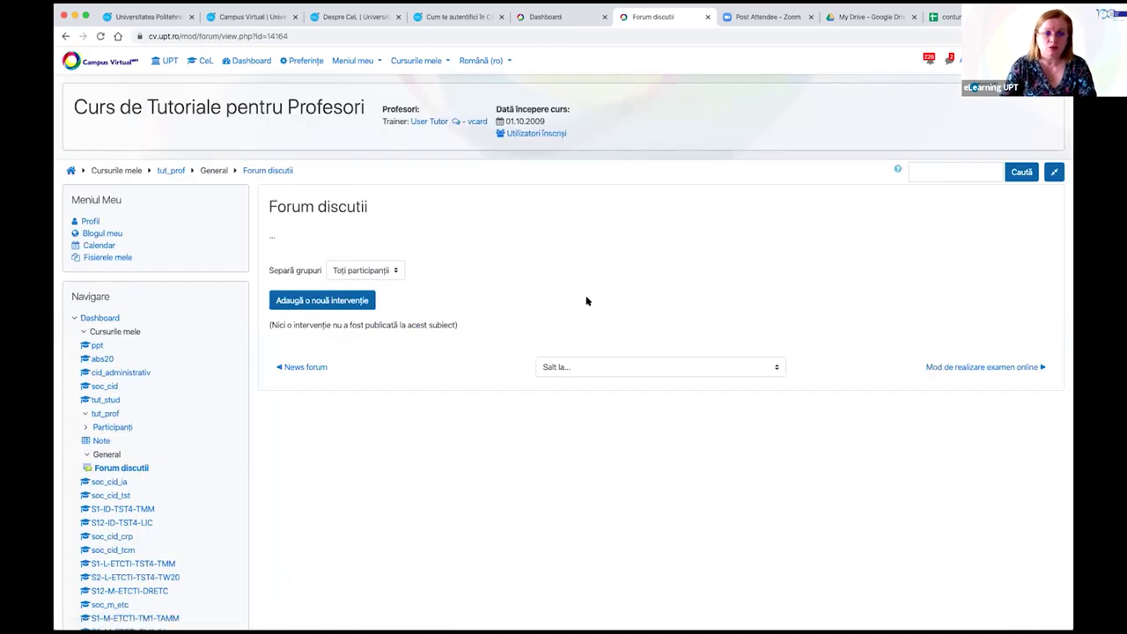
click(170, 171)
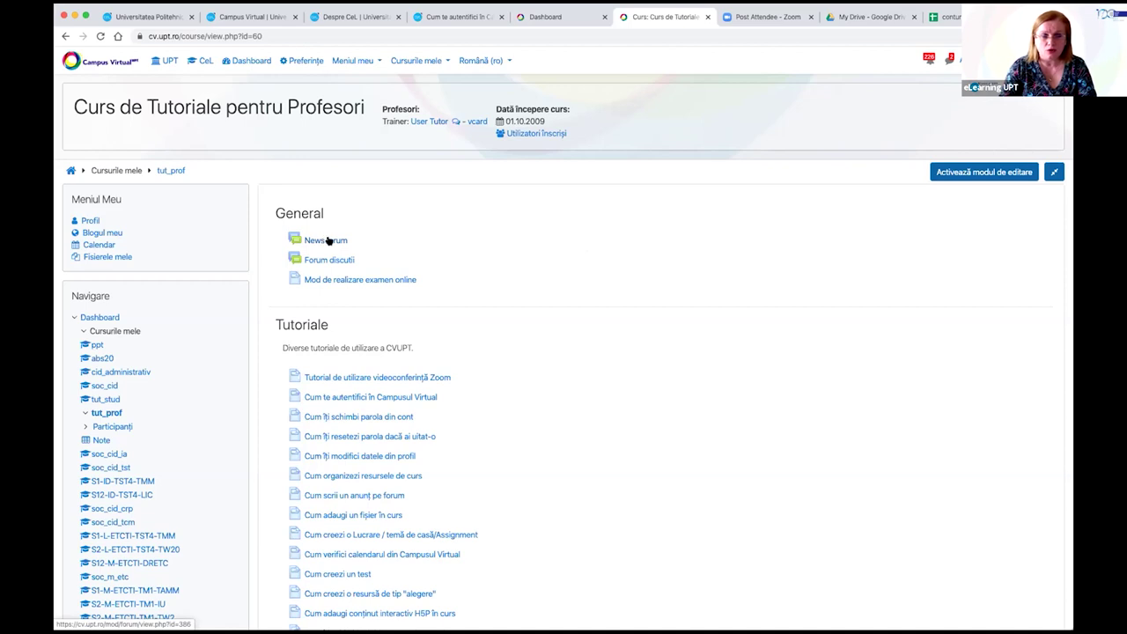
Open the Mod de realizare examen online page in the General section and read through its online exam methods.
scroll(468, 247, down, 1)
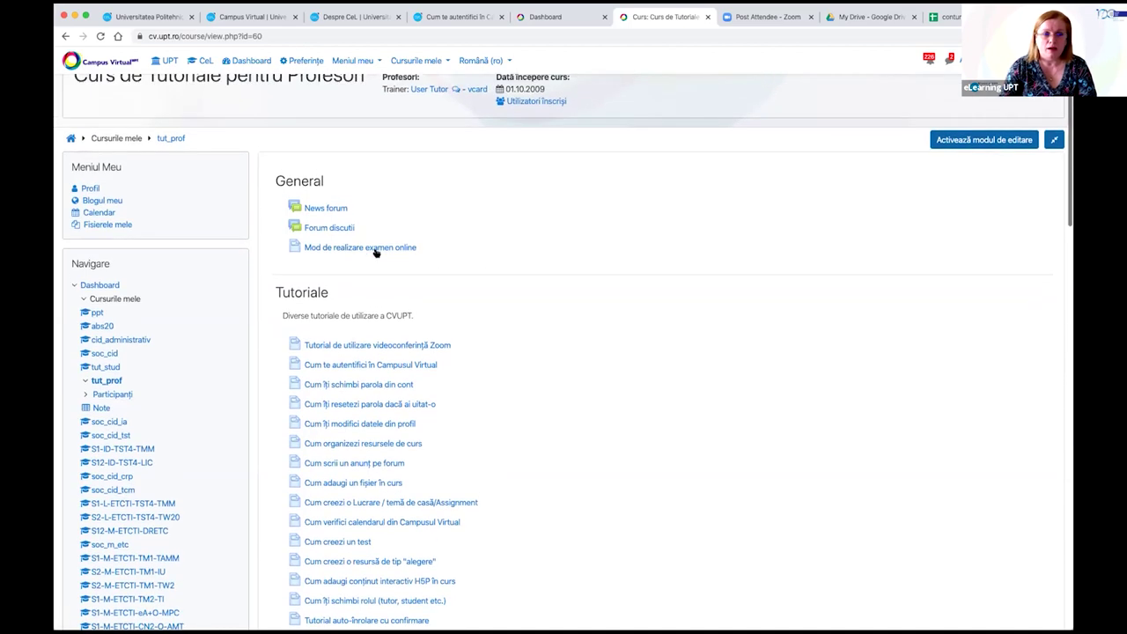
click(373, 249)
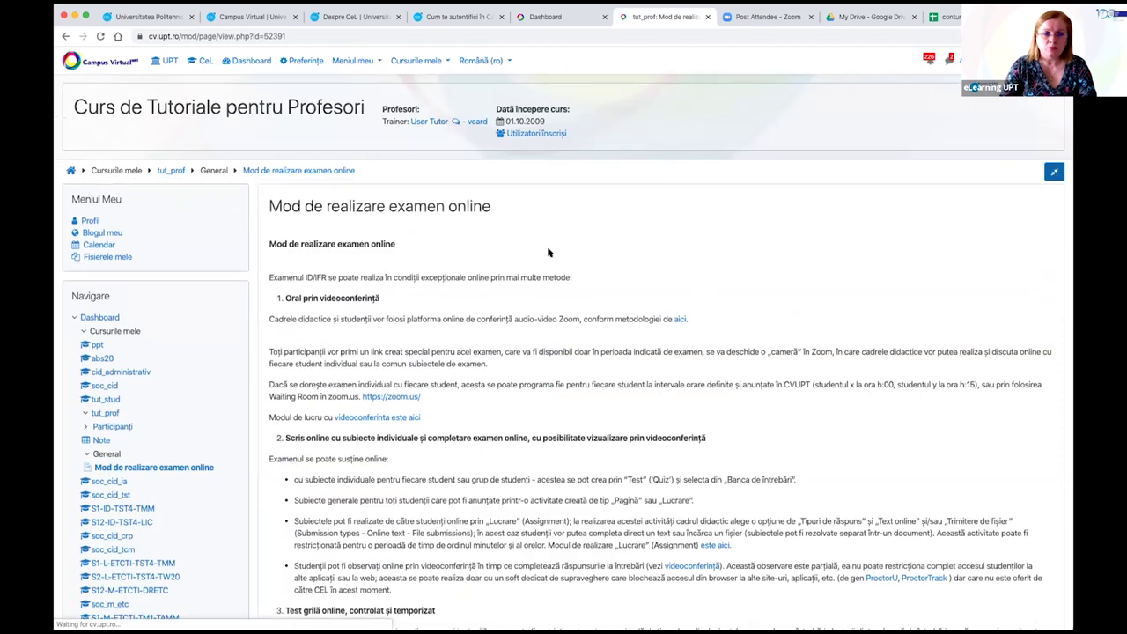
scroll(547, 254, down, 3)
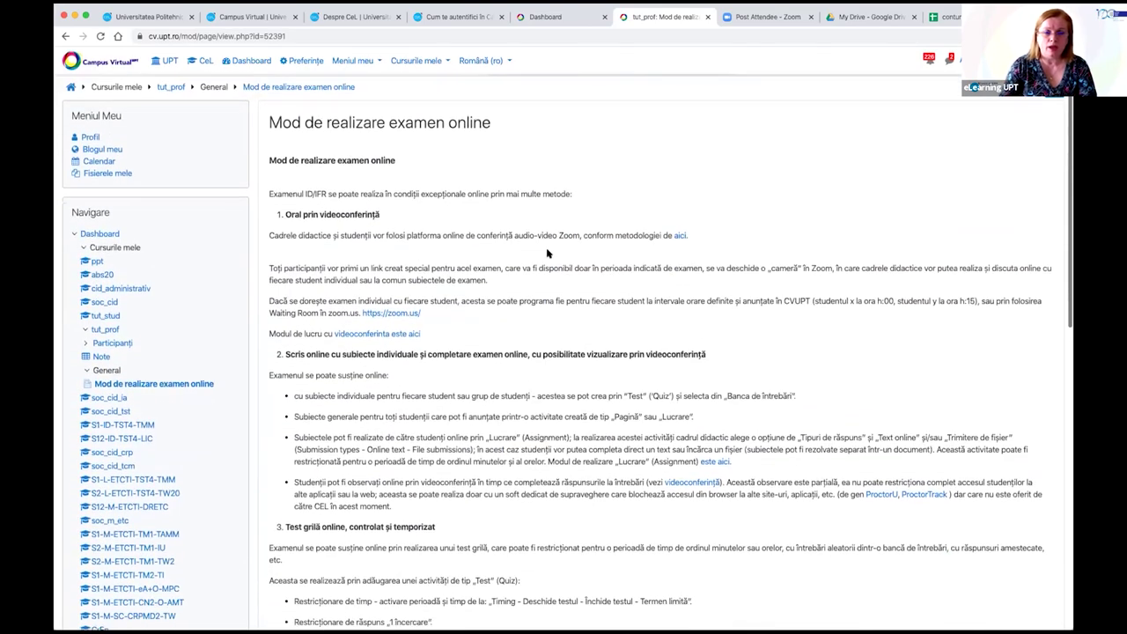
scroll(546, 256, down, 4)
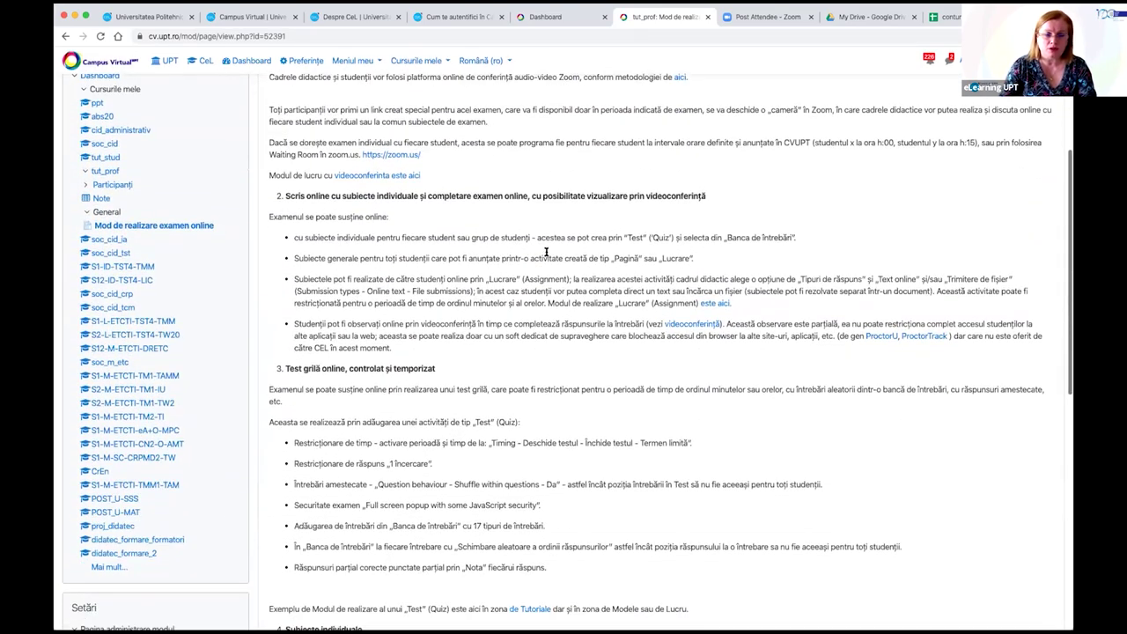
scroll(547, 254, down, 3)
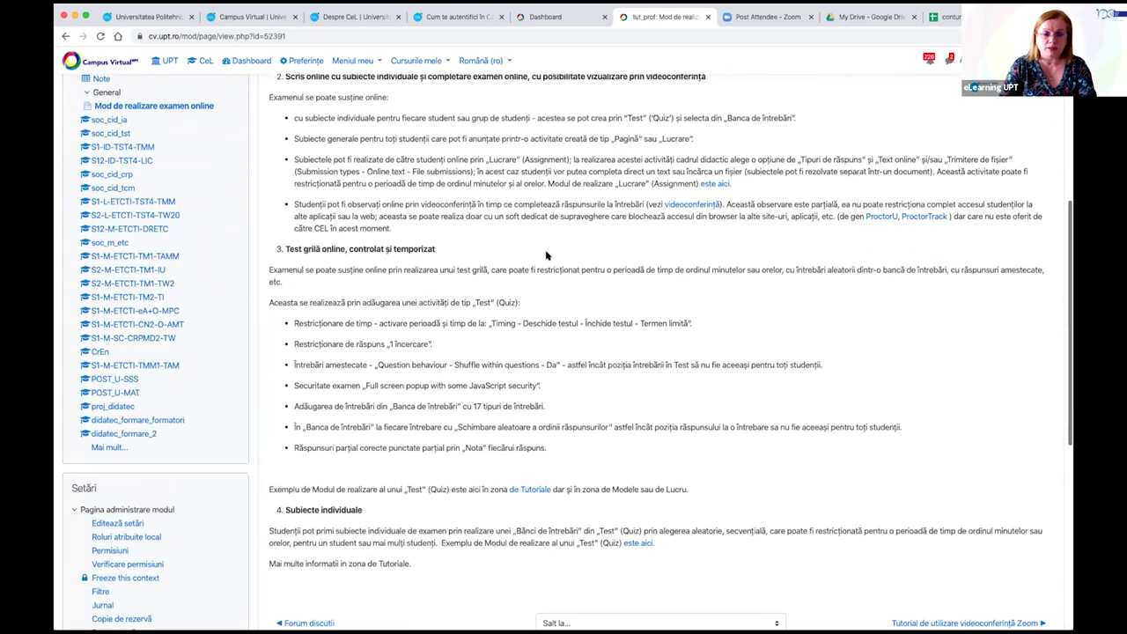
scroll(546, 256, down, 2)
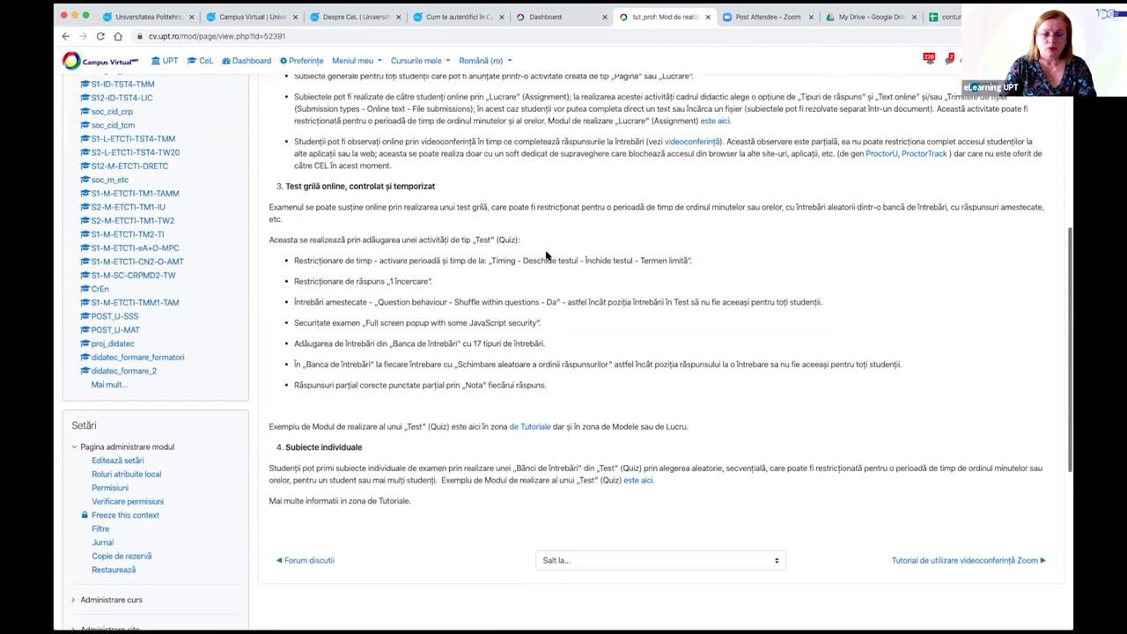
scroll(547, 255, up, 3)
scroll(546, 255, up, 10)
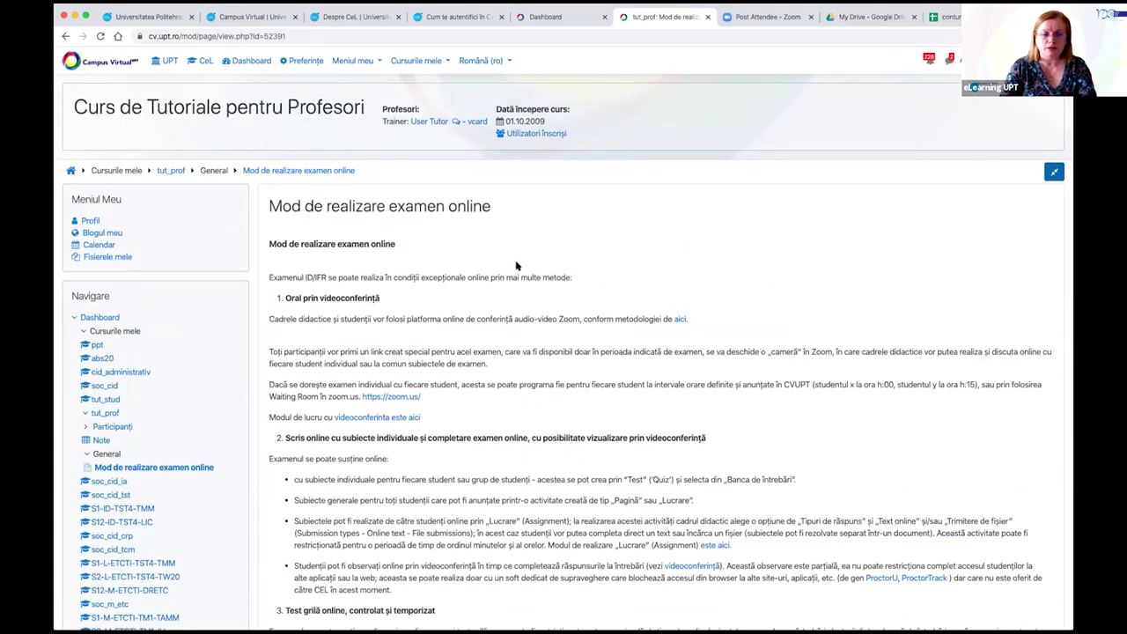
Review the oral videoconference, written online and timed quiz exam options again, and return to the tut_prof course page.
scroll(517, 266, down, 5)
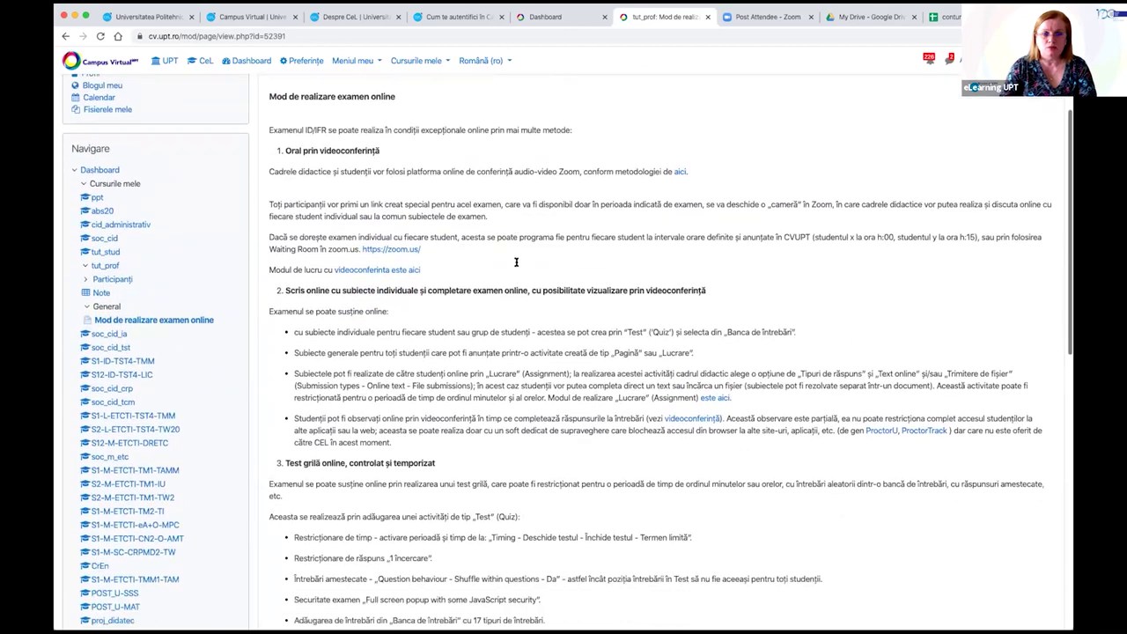
scroll(517, 266, down, 2)
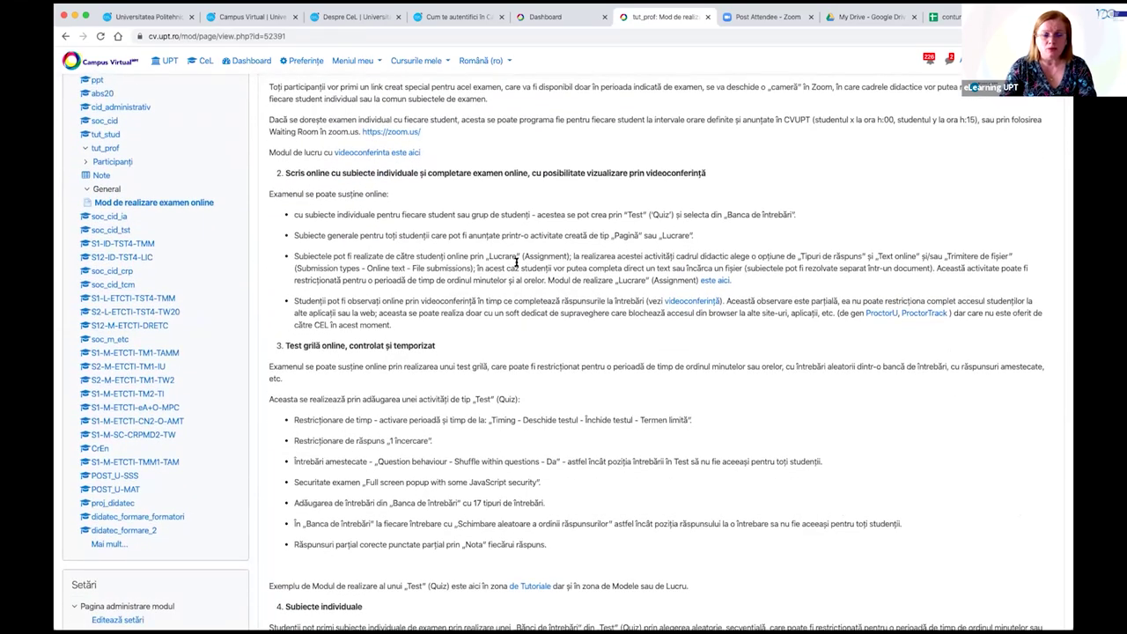
scroll(517, 263, up, 8)
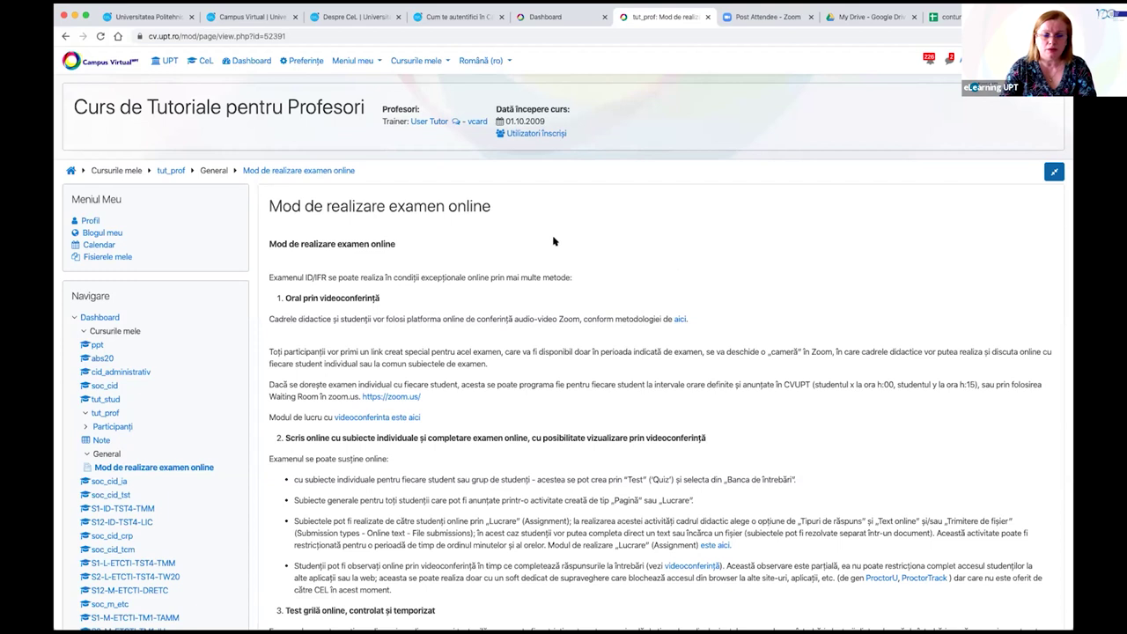
scroll(554, 241, down, 5)
scroll(534, 234, up, 3)
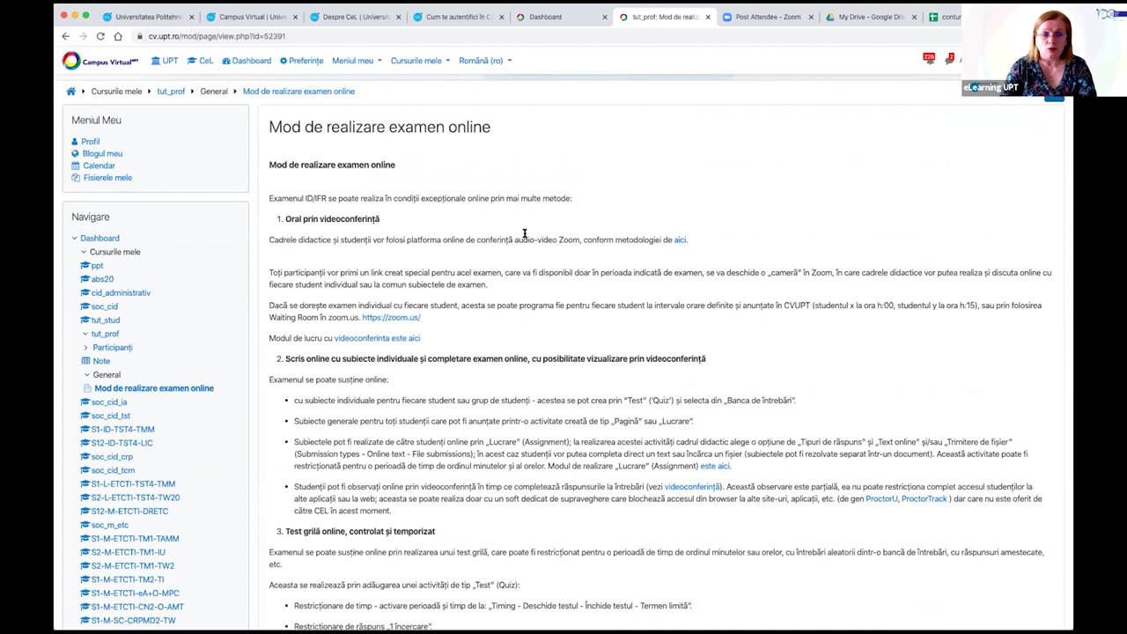
scroll(531, 236, up, 2)
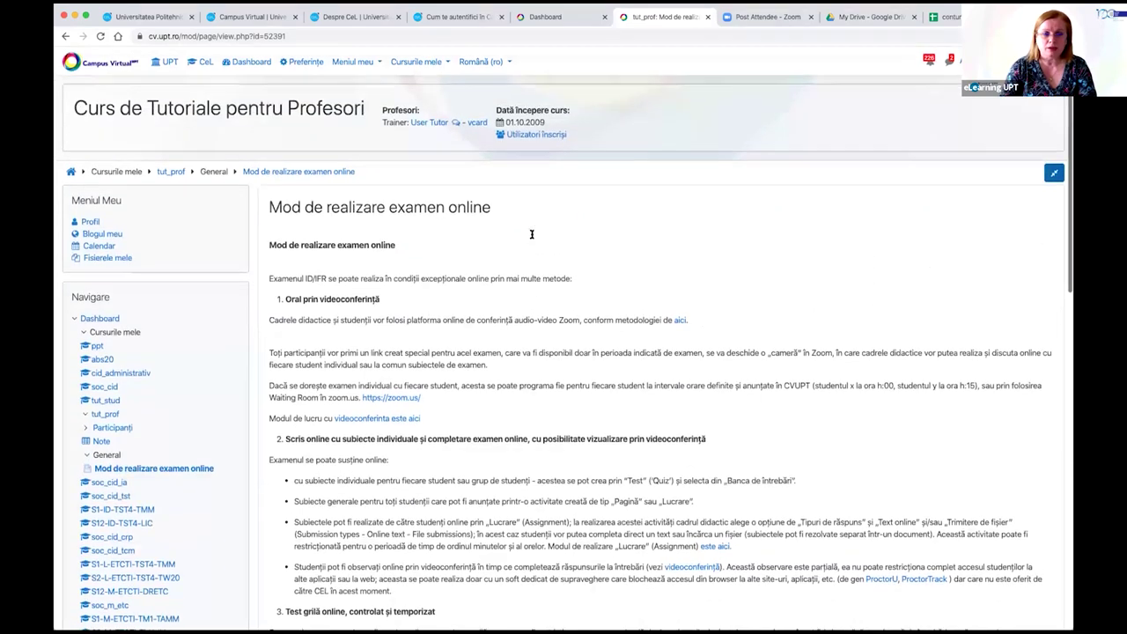
scroll(531, 237, down, 8)
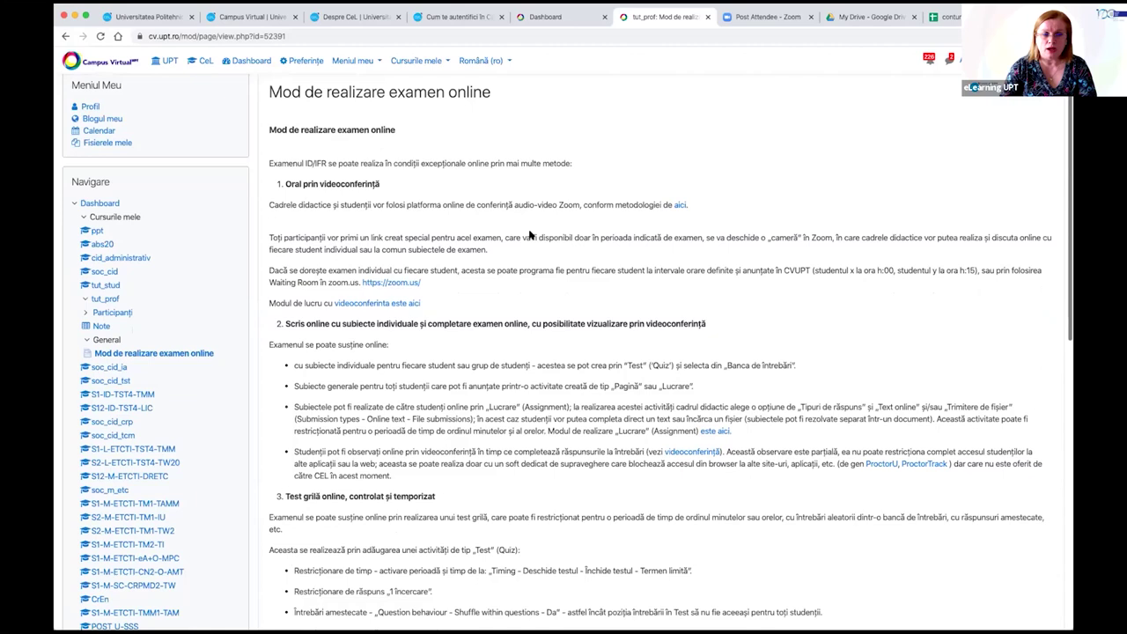
scroll(537, 220, up, 3)
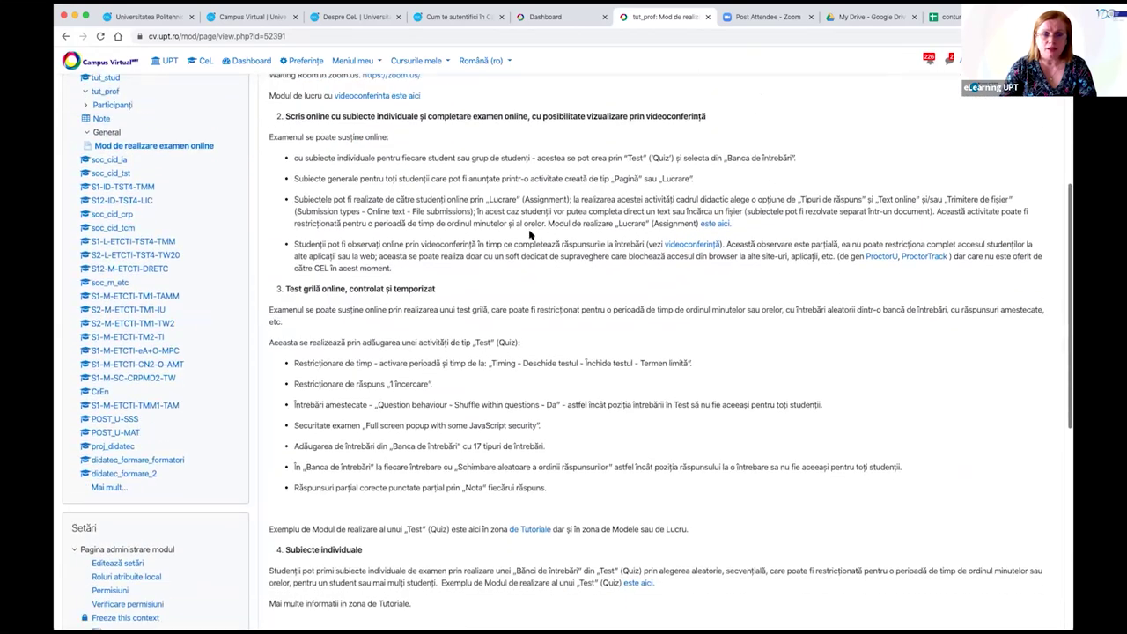
scroll(548, 201, up, 5)
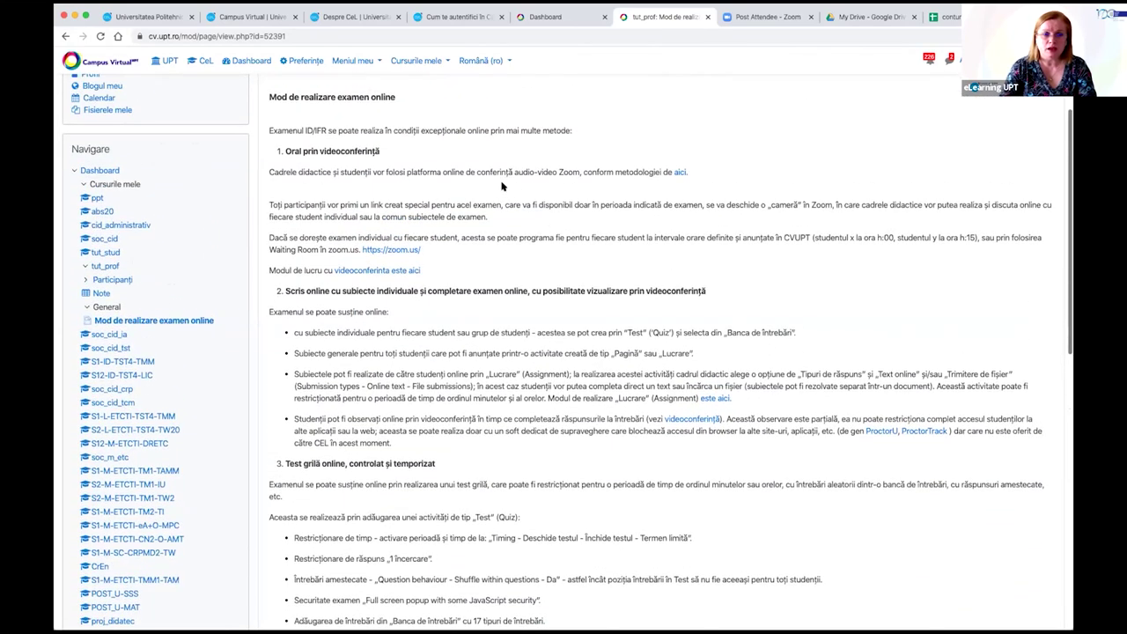
click(172, 89)
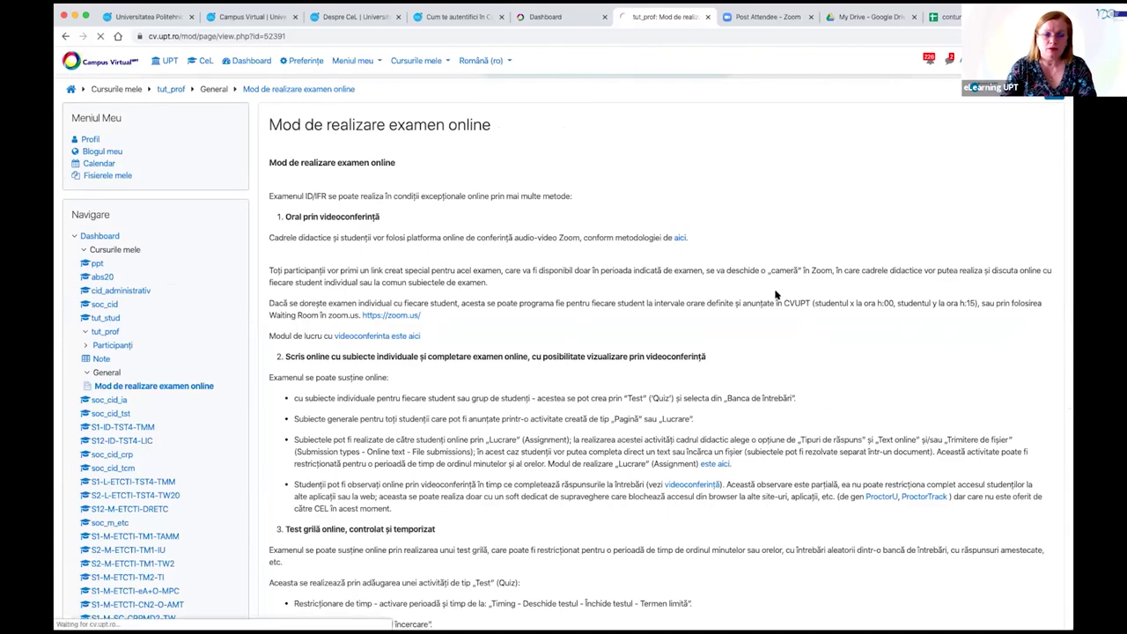
Open the Cum îți modifici datele din profil tutorial, look over its video and written instructions, and return to the tut_prof course page.
scroll(454, 344, down, 5)
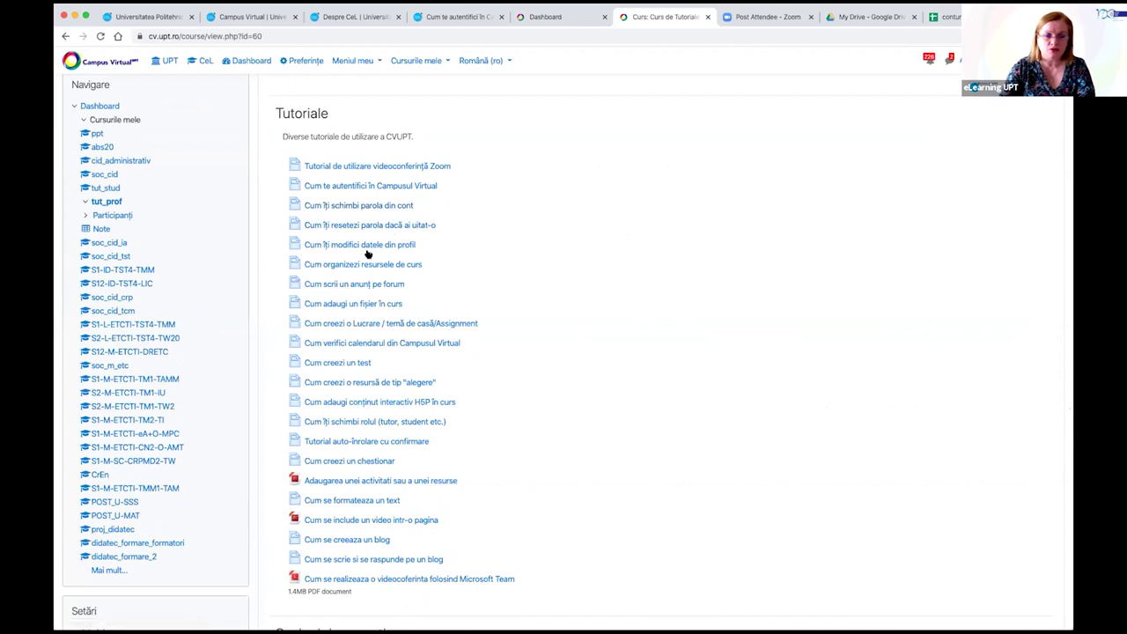
click(385, 245)
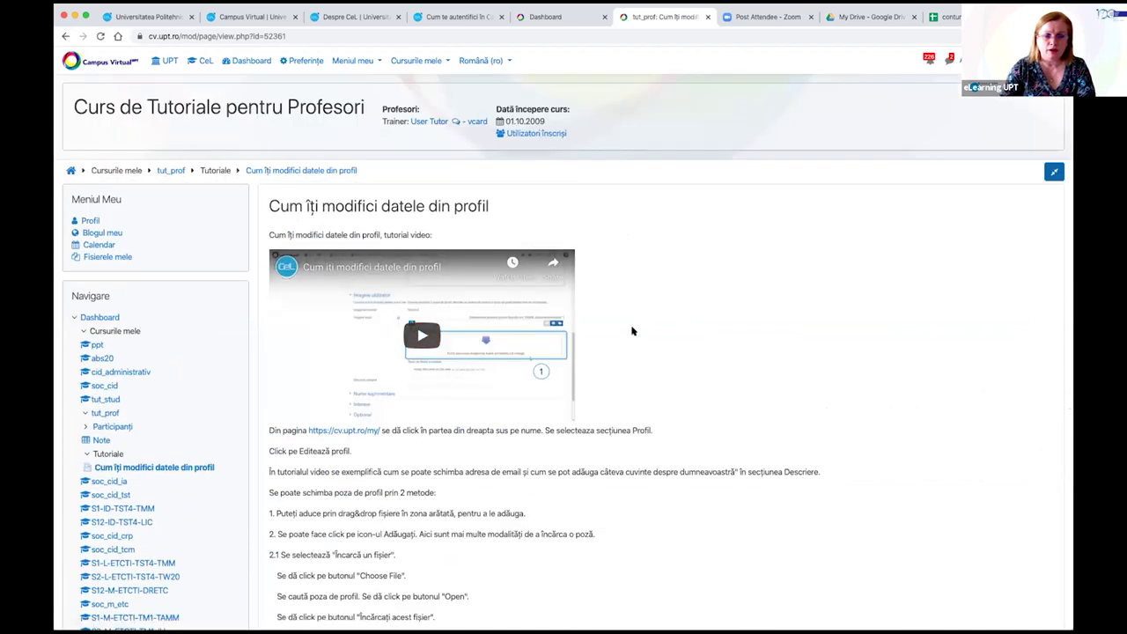
scroll(632, 330, down, 2)
scroll(633, 330, down, 3)
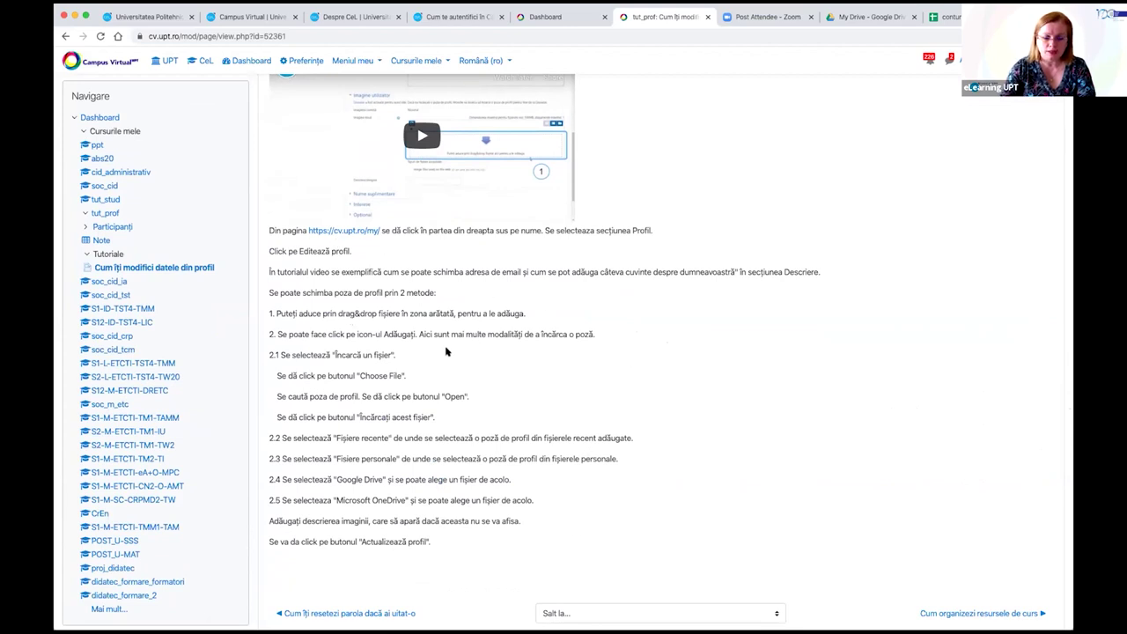
scroll(446, 352, up, 3)
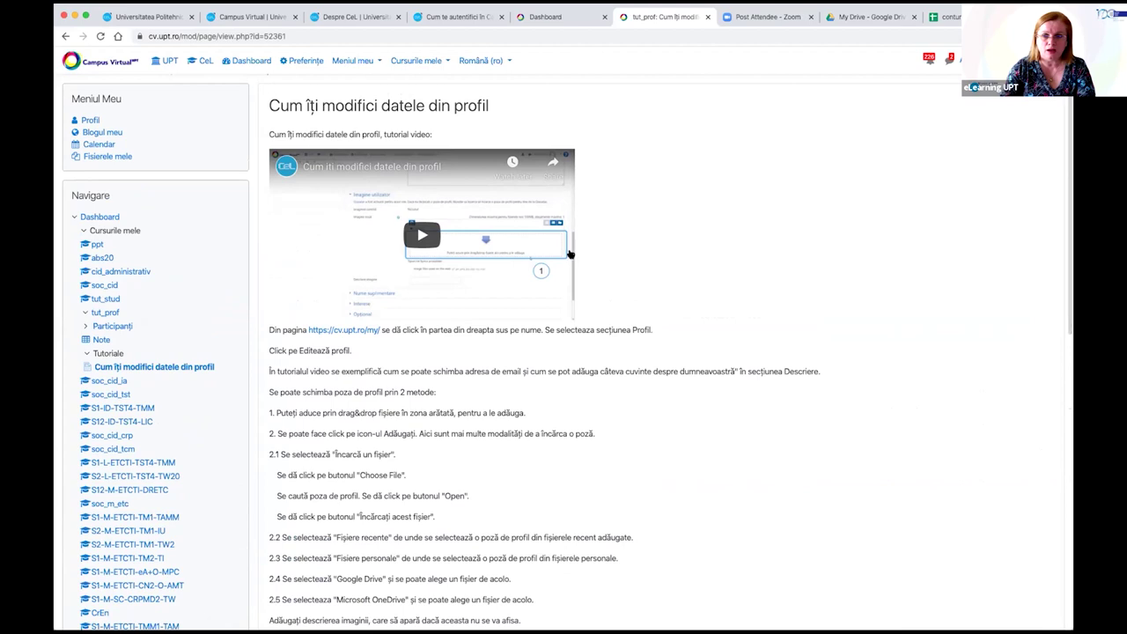
scroll(441, 202, up, 2)
click(171, 139)
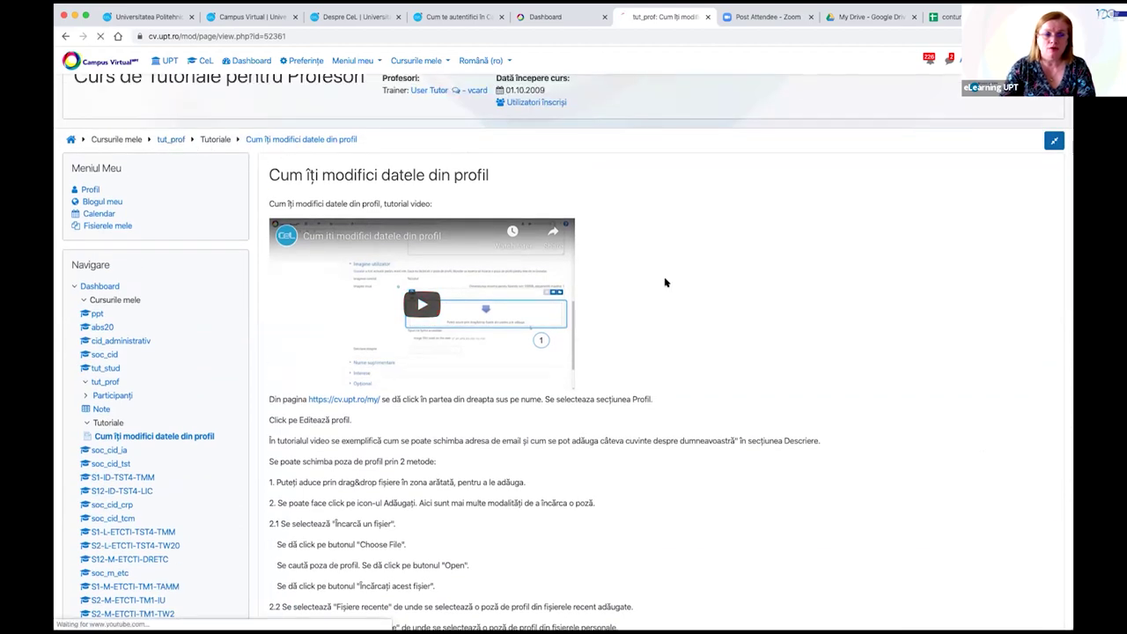
Look through the list of Campus Virtual tutorials in the course's Tutoriale section.
scroll(690, 377, down, 3)
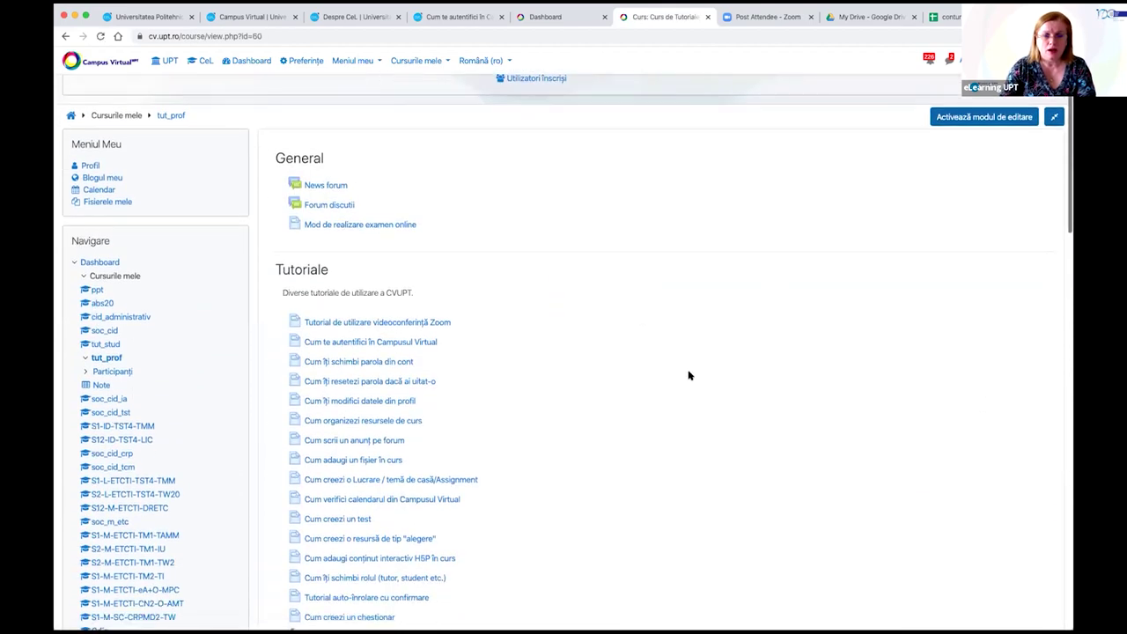
scroll(690, 376, down, 2)
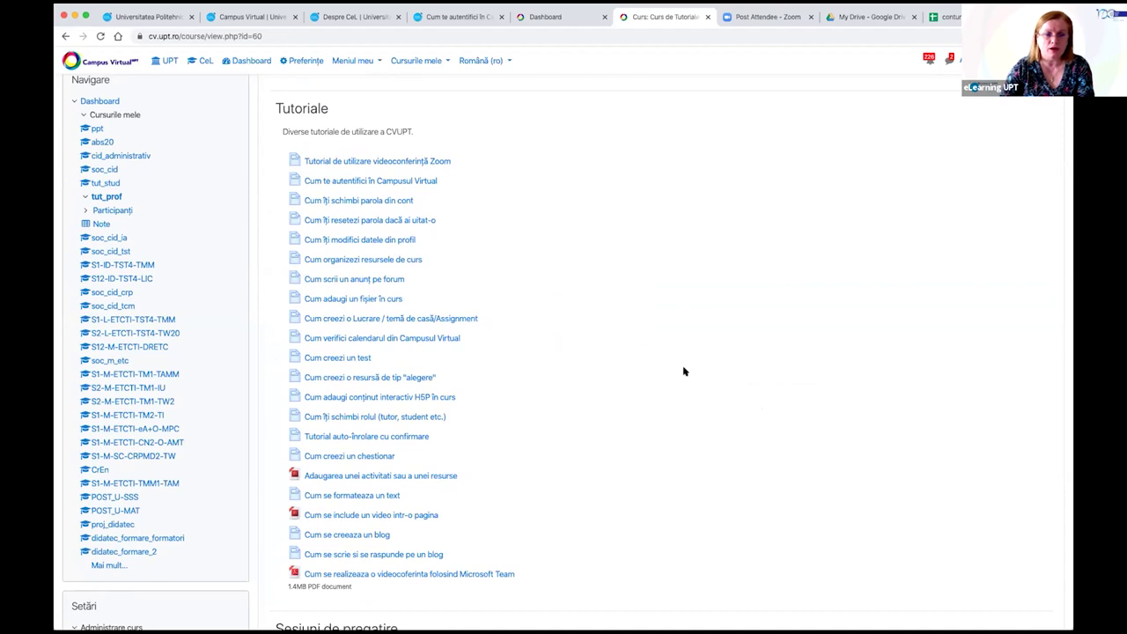
scroll(508, 401, down, 2)
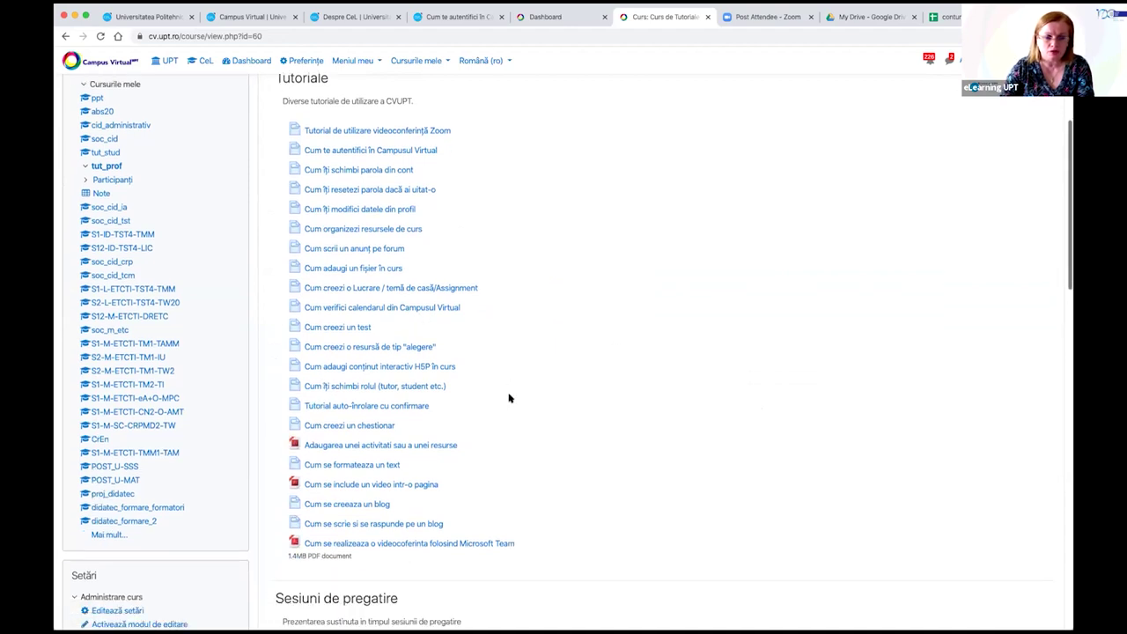
scroll(509, 401, up, 3)
scroll(508, 398, down, 4)
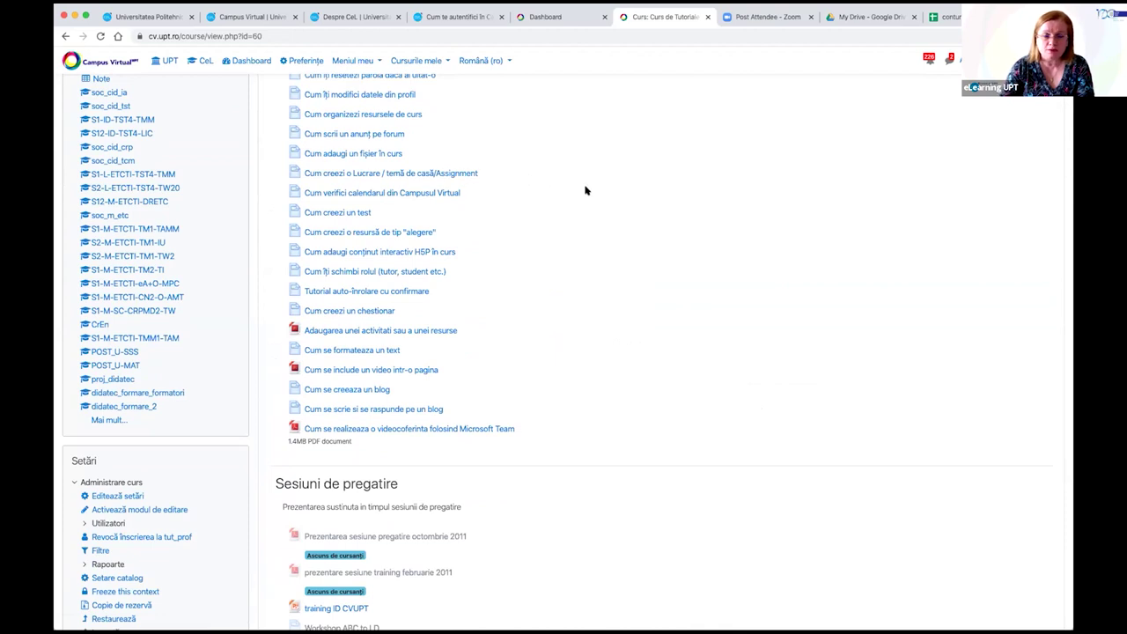
Examine the resources in the Sesiuni de pregatire, Modele and Zona de lucru sections of the course.
scroll(583, 205, down, 3)
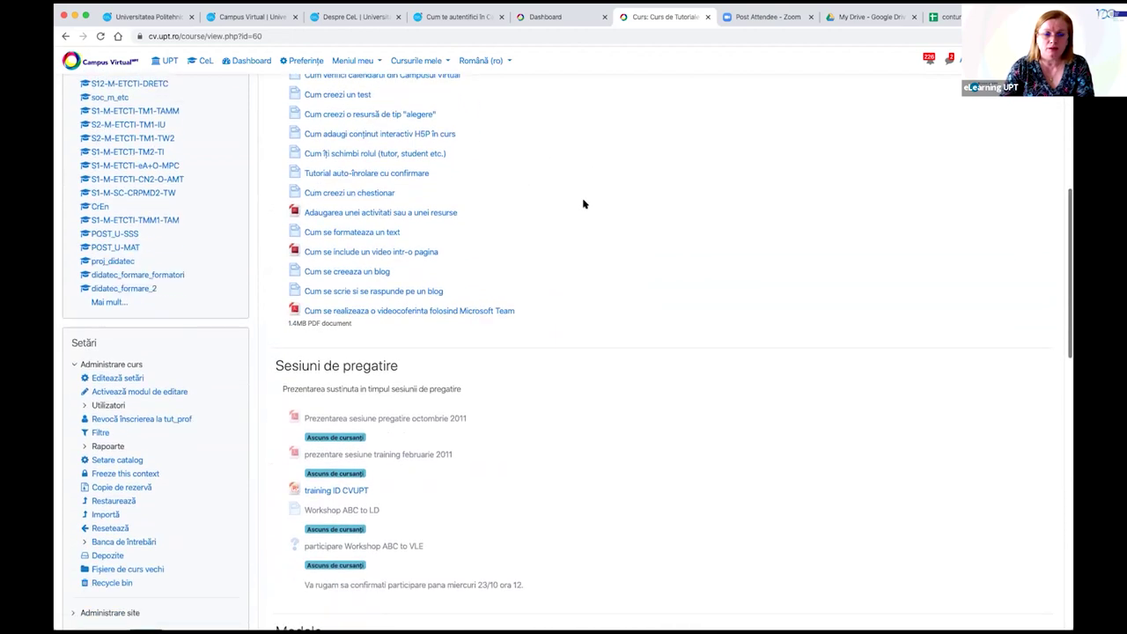
scroll(583, 204, down, 9)
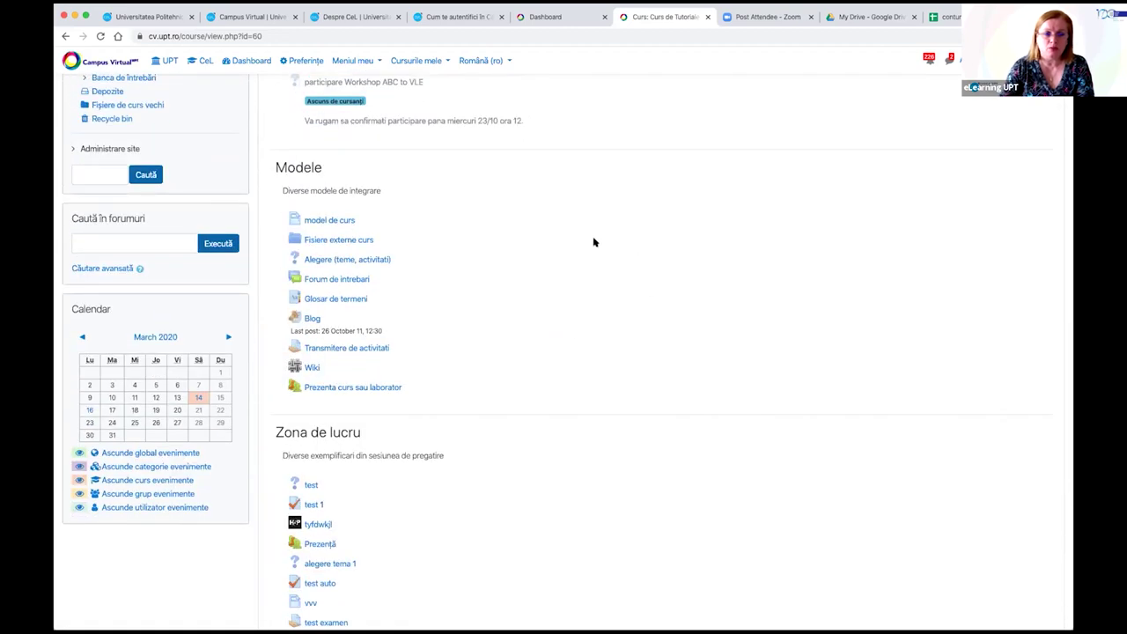
scroll(596, 243, up, 1)
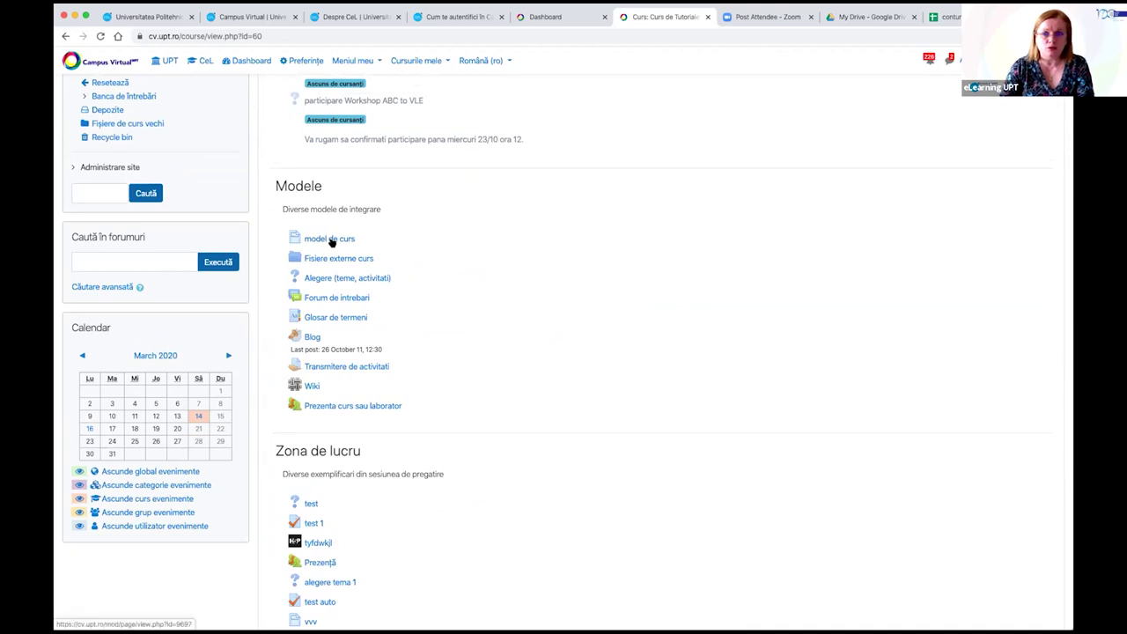
scroll(478, 252, up, 1)
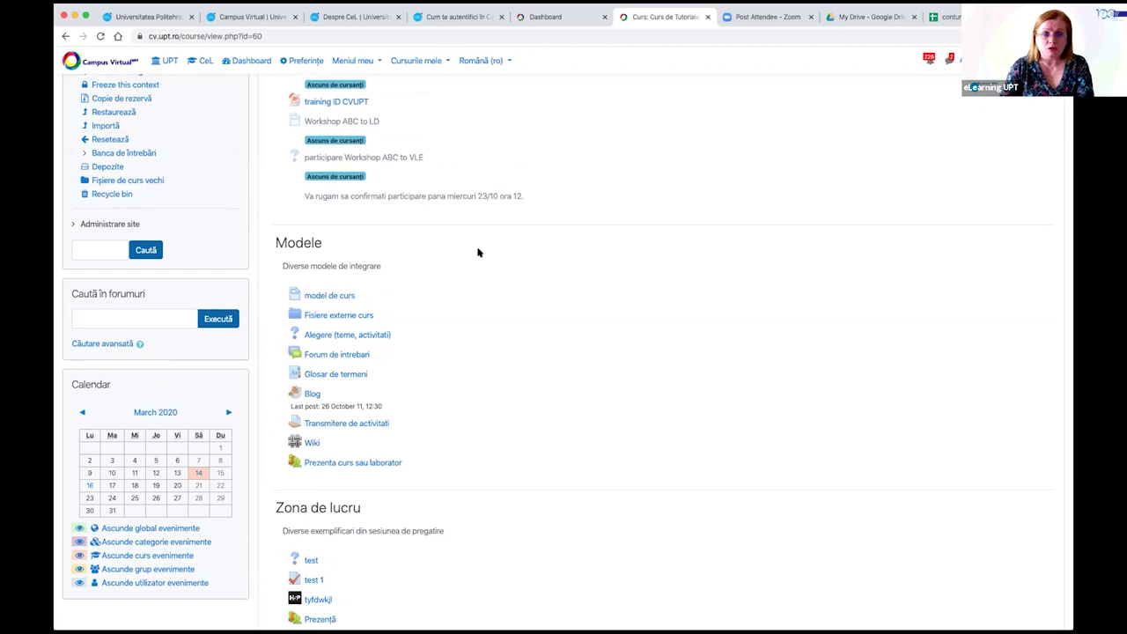
scroll(479, 253, down, 2)
scroll(478, 253, up, 1)
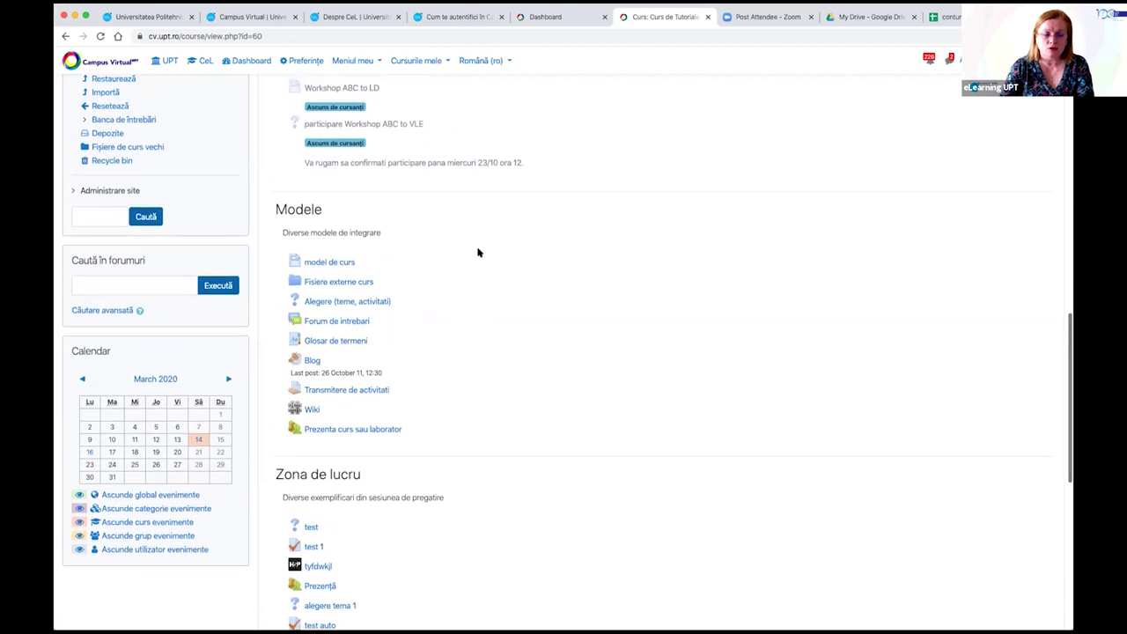
Go back to the start of the course page and review the General and Tutoriale sections again.
scroll(478, 252, up, 15)
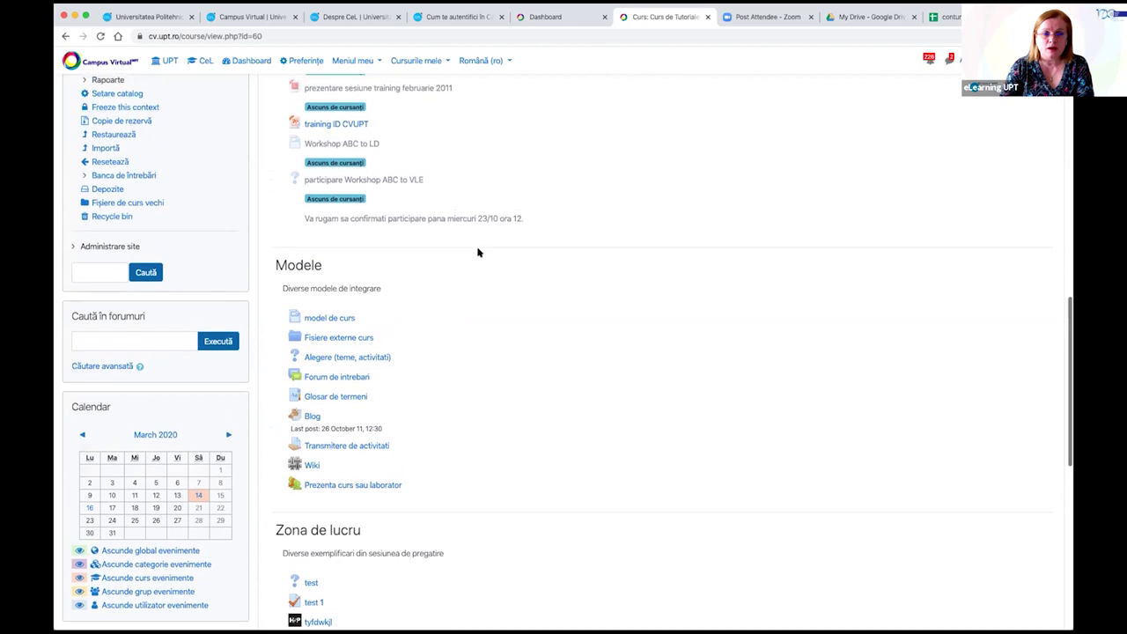
scroll(479, 253, up, 10)
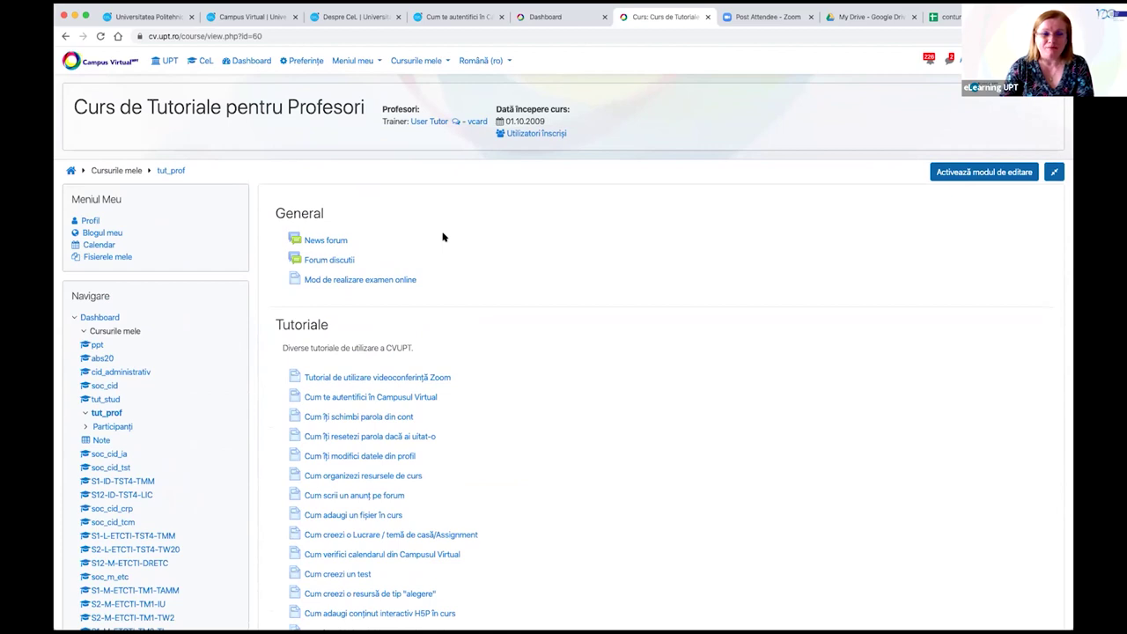
scroll(443, 236, down, 3)
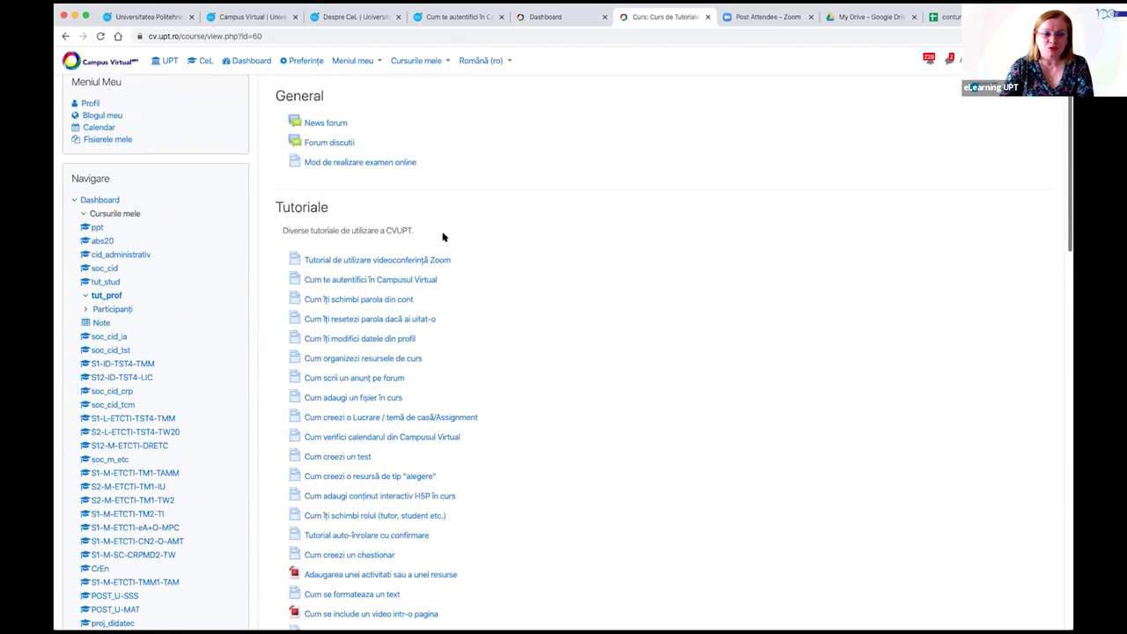
scroll(443, 237, down, 2)
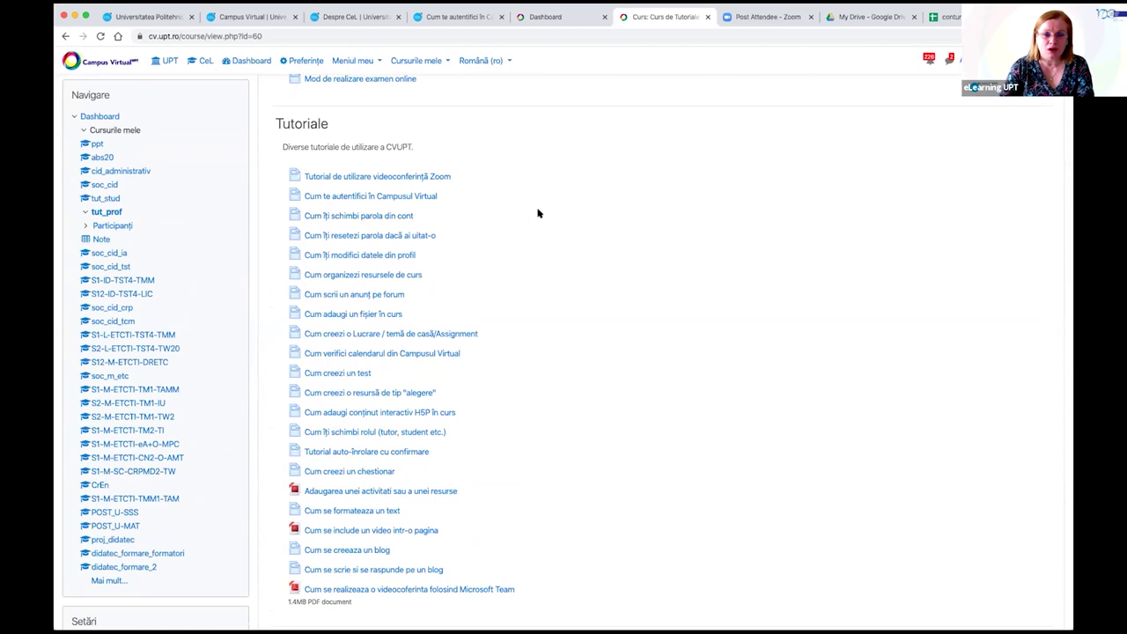
scroll(532, 212, up, 4)
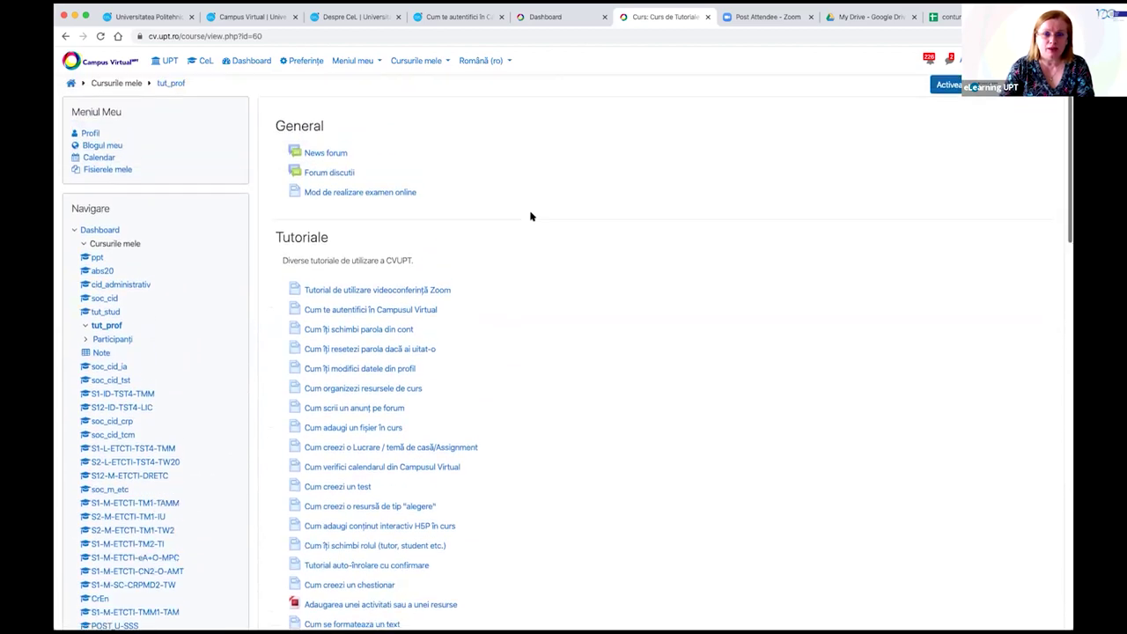
Turn on editing mode for the Curs de Tutoriale pentru Profesori course.
scroll(531, 217, up, 2)
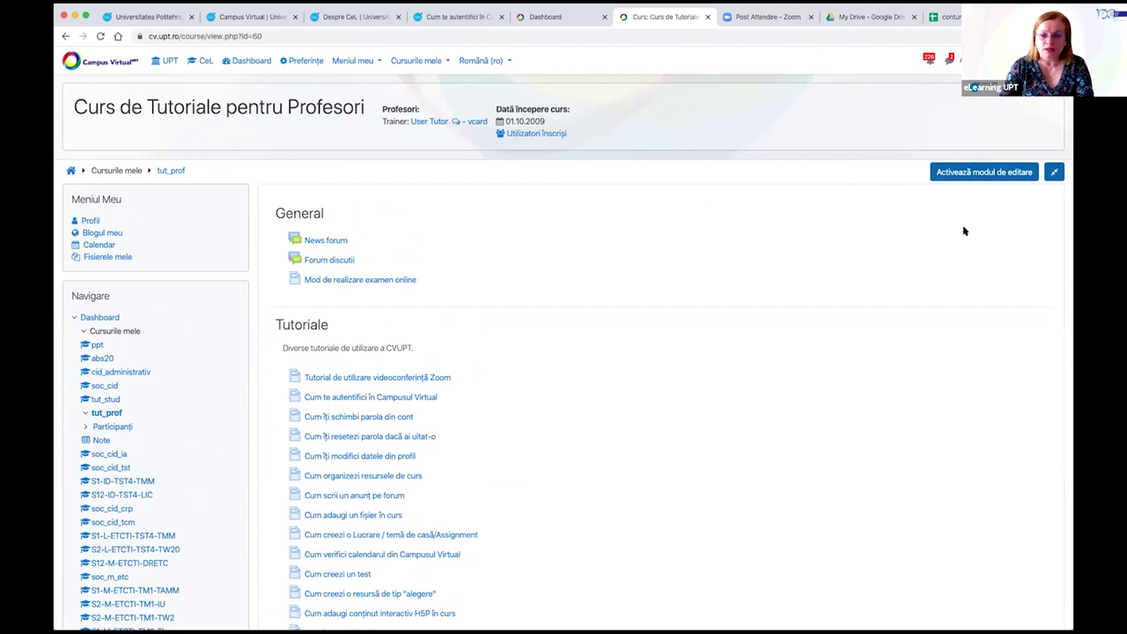
click(980, 171)
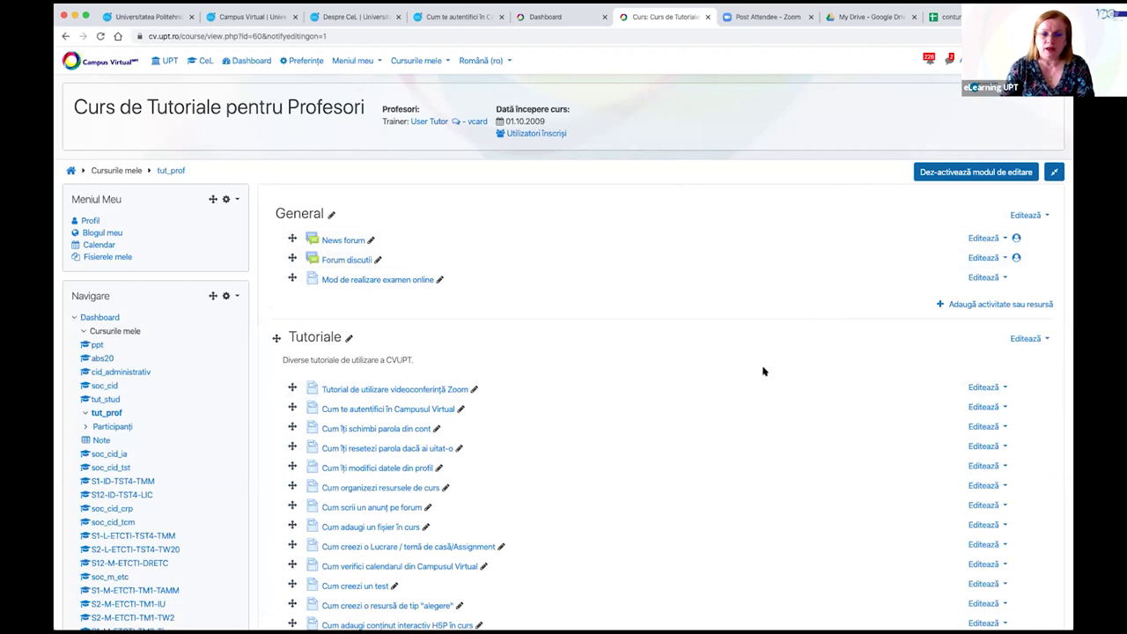
Open the Zona de lucru topic for editing, review its section name and summary, and save the form.
scroll(725, 361, down, 15)
scroll(712, 359, down, 5)
scroll(710, 358, up, 3)
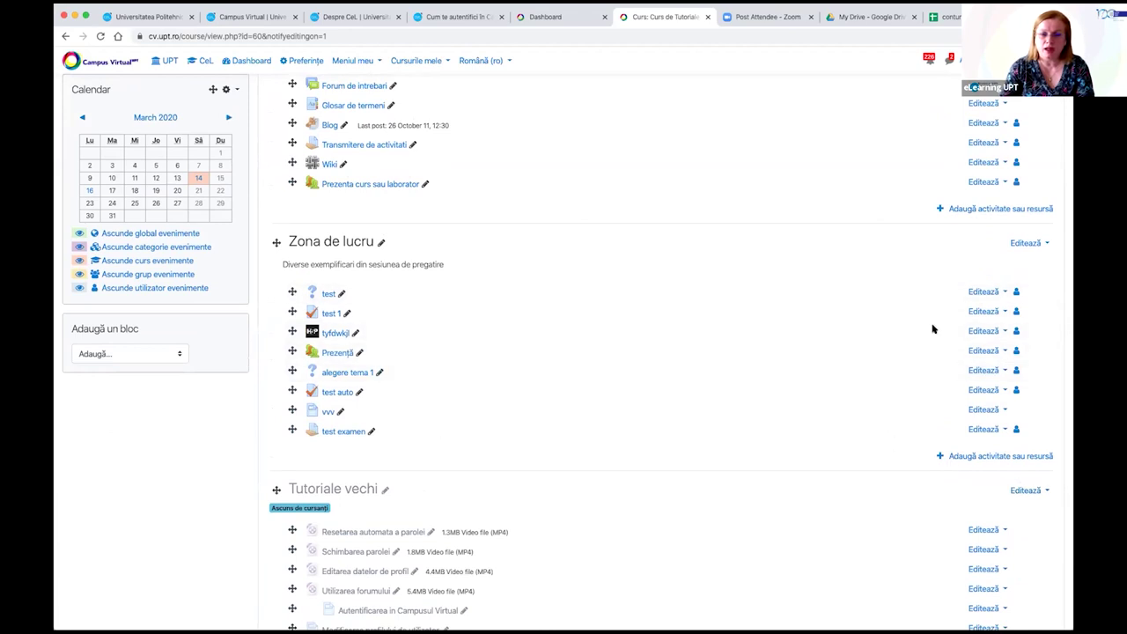
click(1041, 245)
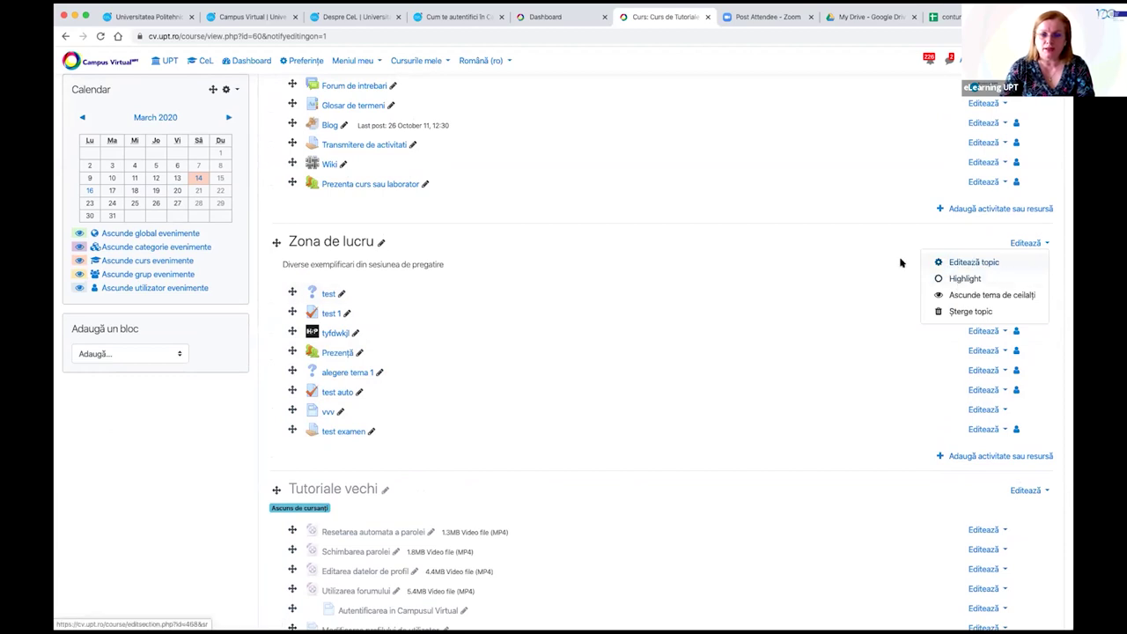
click(975, 262)
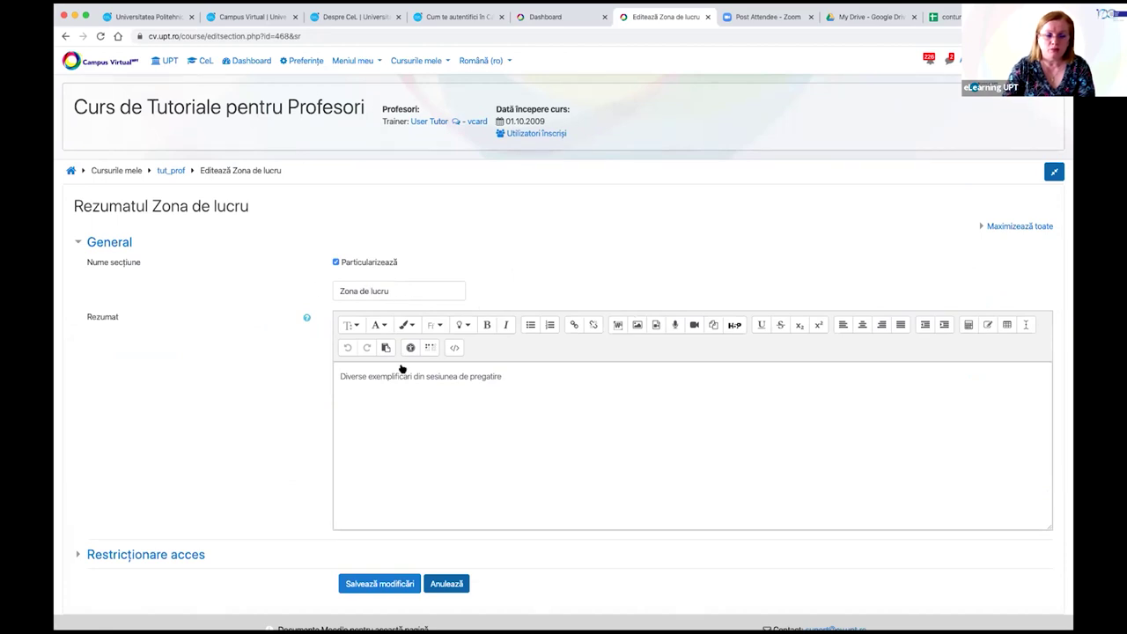
click(523, 372)
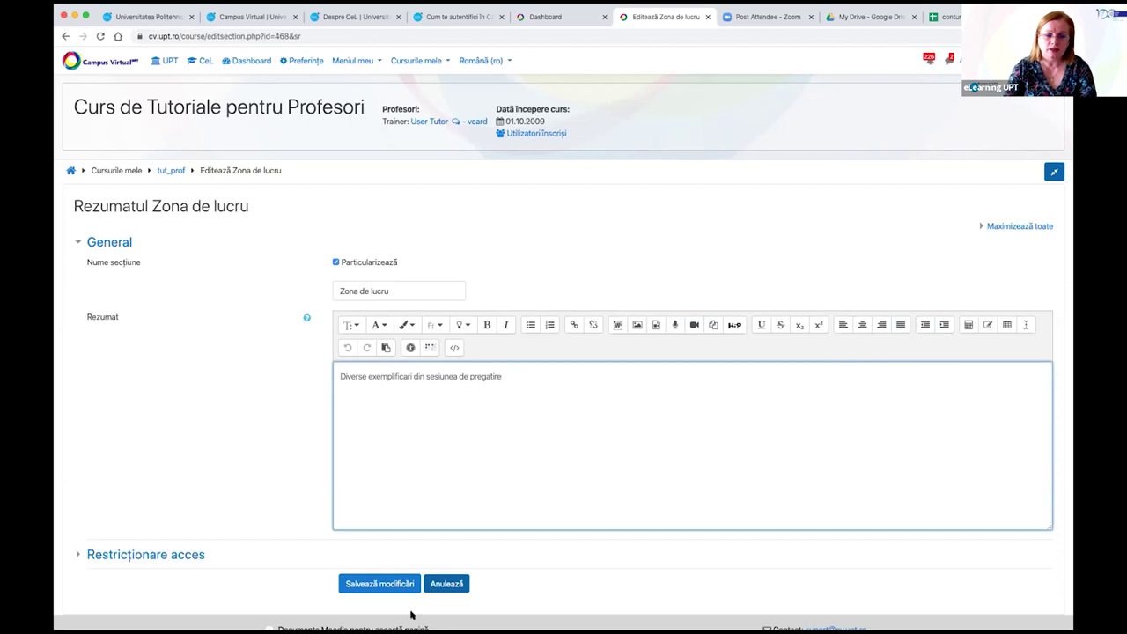
scroll(521, 540, down, 2)
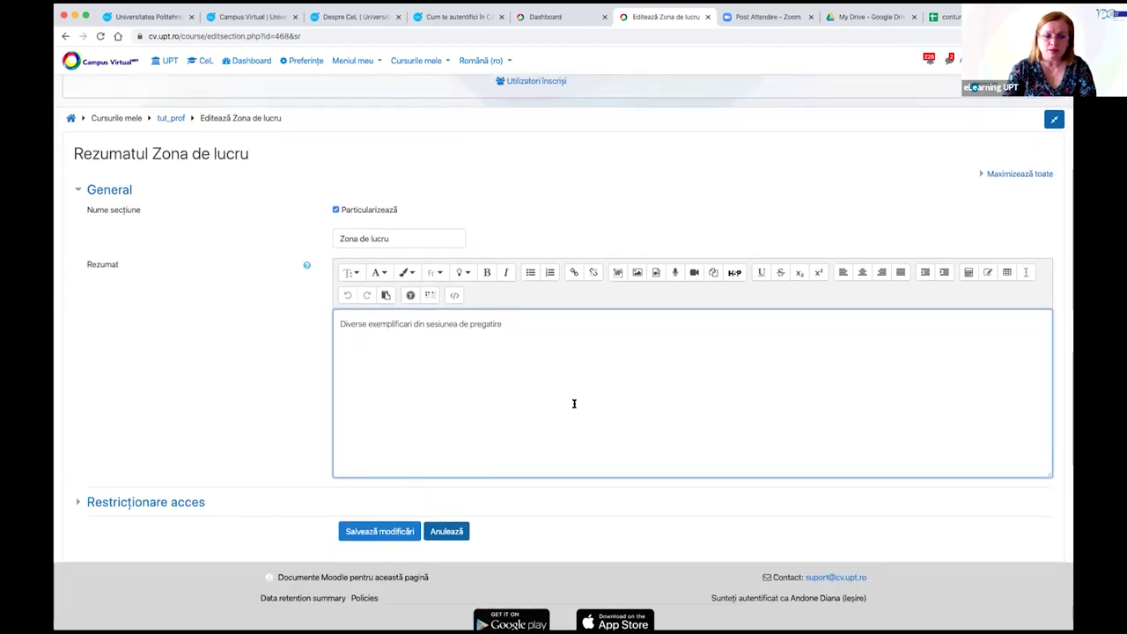
click(378, 532)
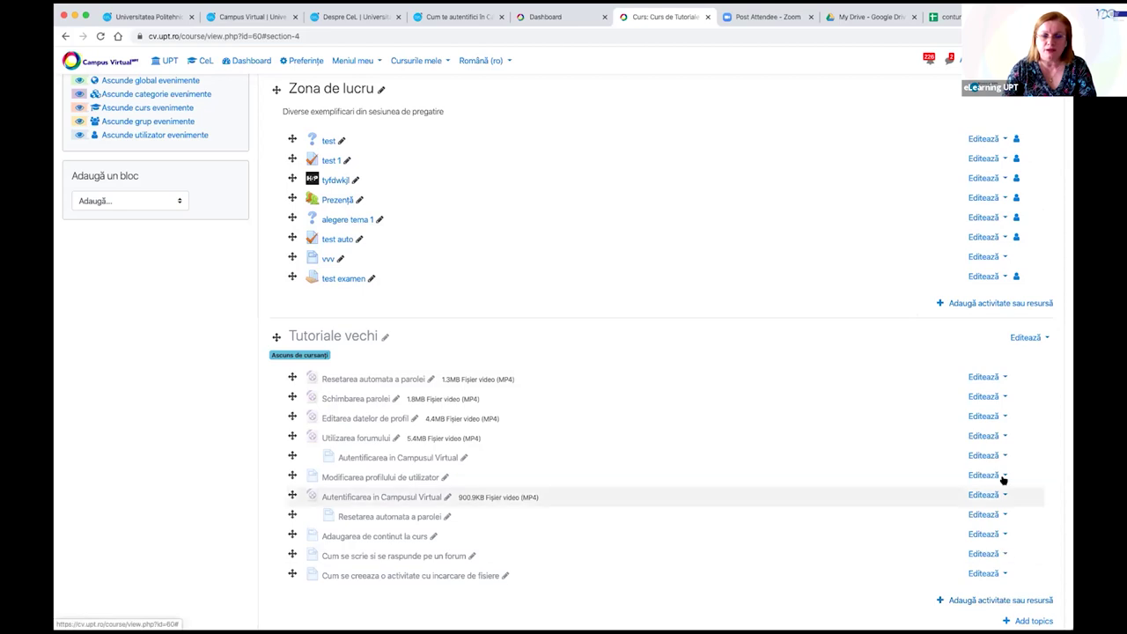
Look through the course sections in editing mode, from General and Tutoriale down to Modele and Zona de lucru.
scroll(995, 280, up, 2)
scroll(993, 285, up, 1)
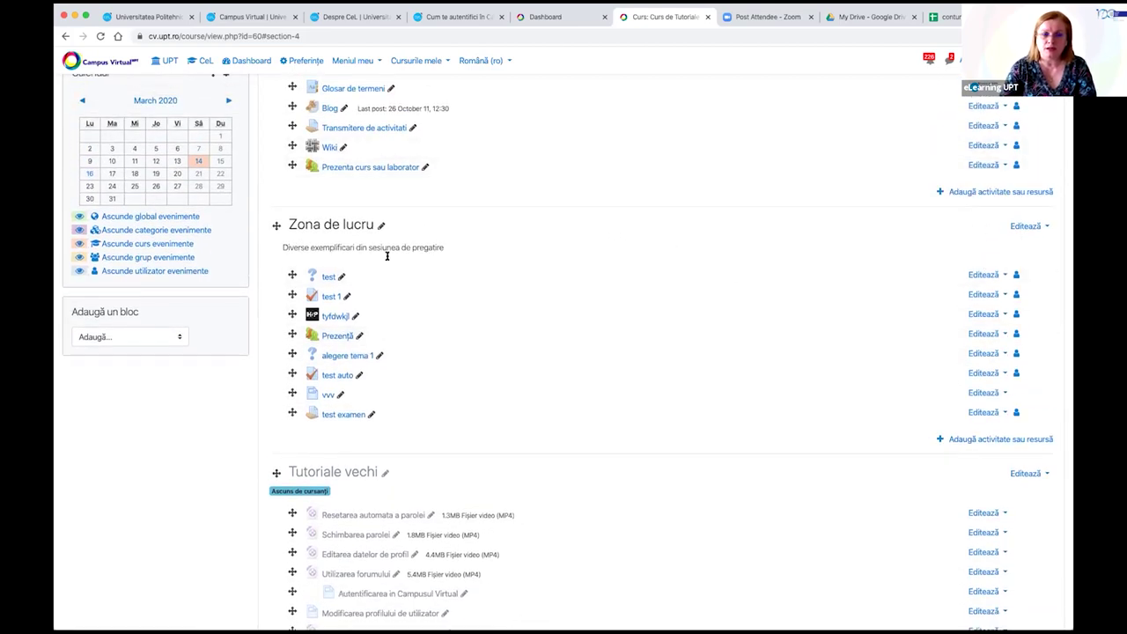
scroll(650, 292, up, 1)
scroll(650, 293, up, 10)
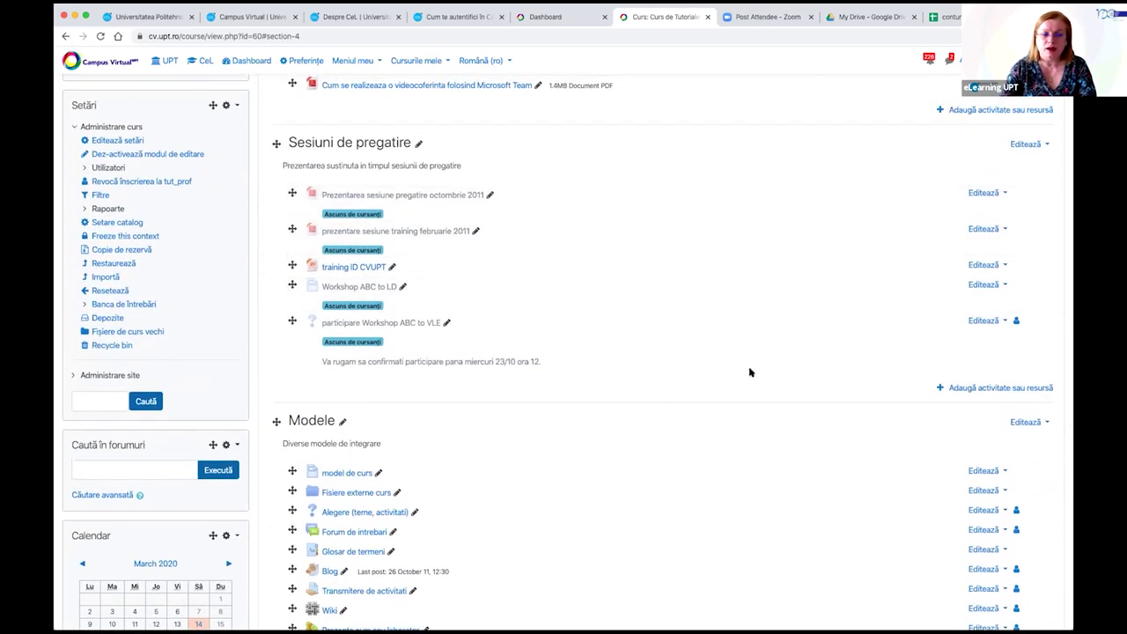
scroll(576, 234, up, 10)
scroll(576, 236, up, 5)
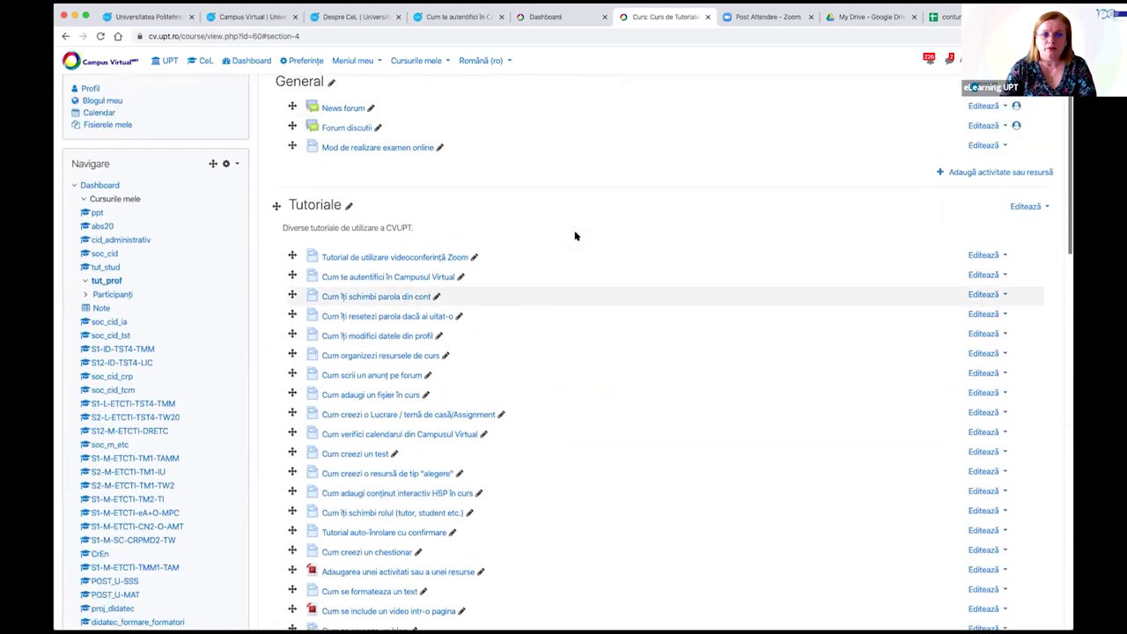
scroll(575, 236, down, 4)
scroll(575, 236, down, 7)
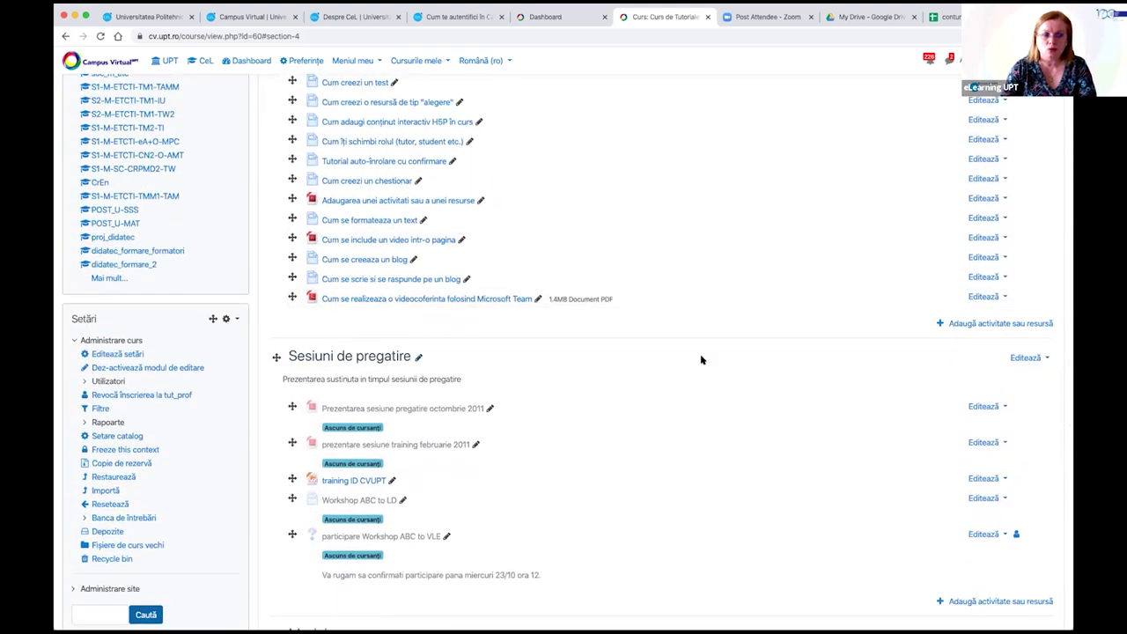
scroll(701, 360, down, 9)
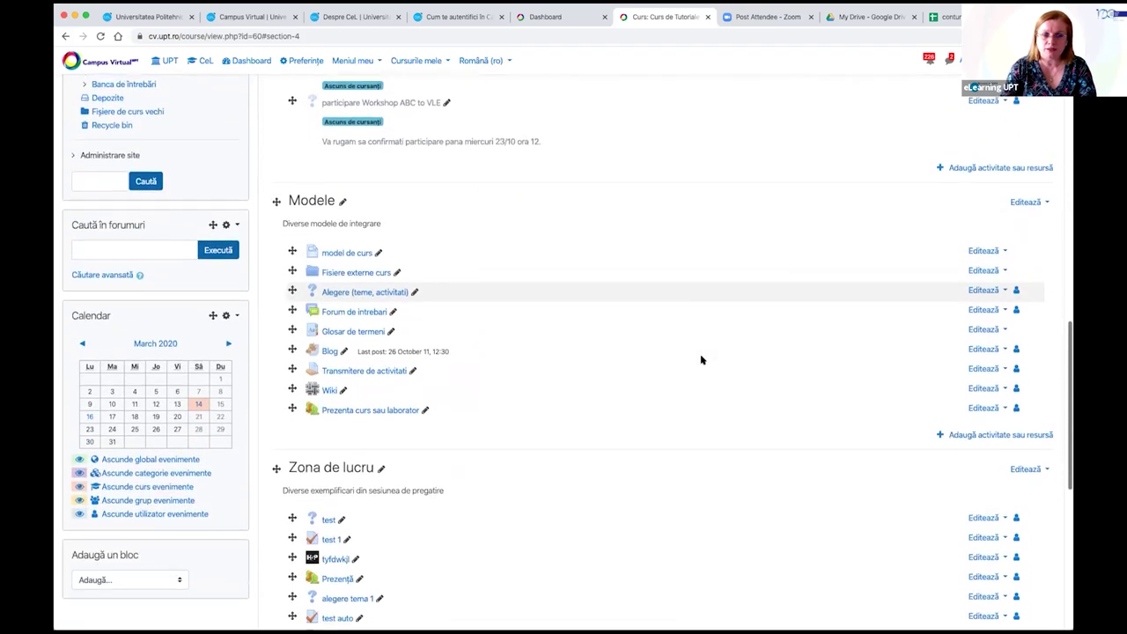
scroll(702, 359, down, 2)
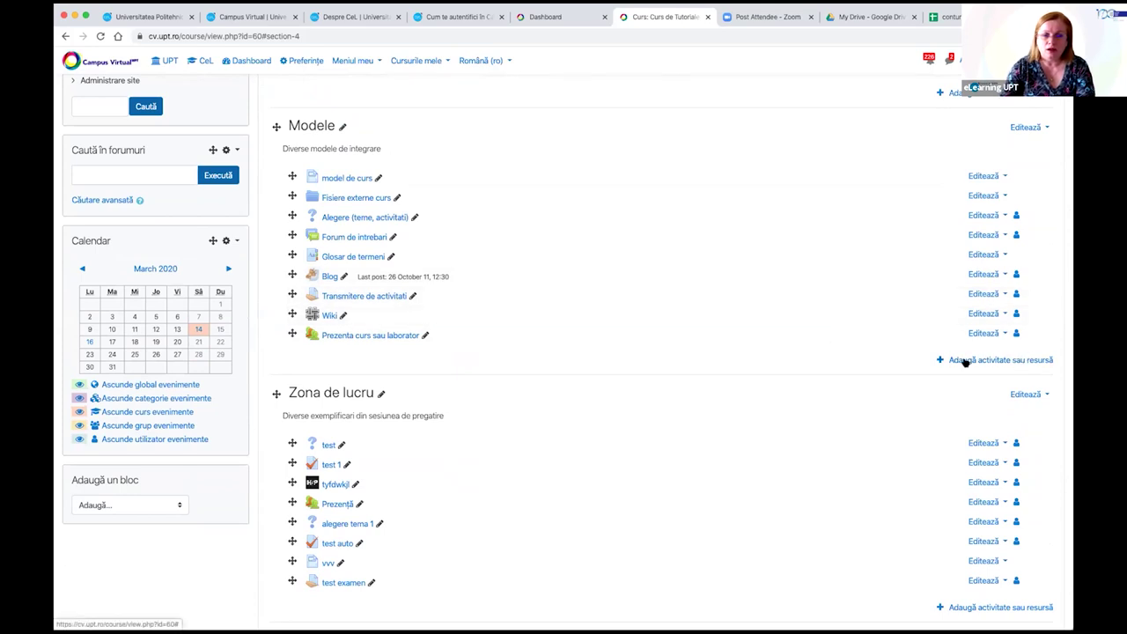
Start adding a Fișier resource to the Zona de lucru section after looking over the available activity and resource types.
scroll(960, 359, down, 3)
scroll(955, 358, down, 5)
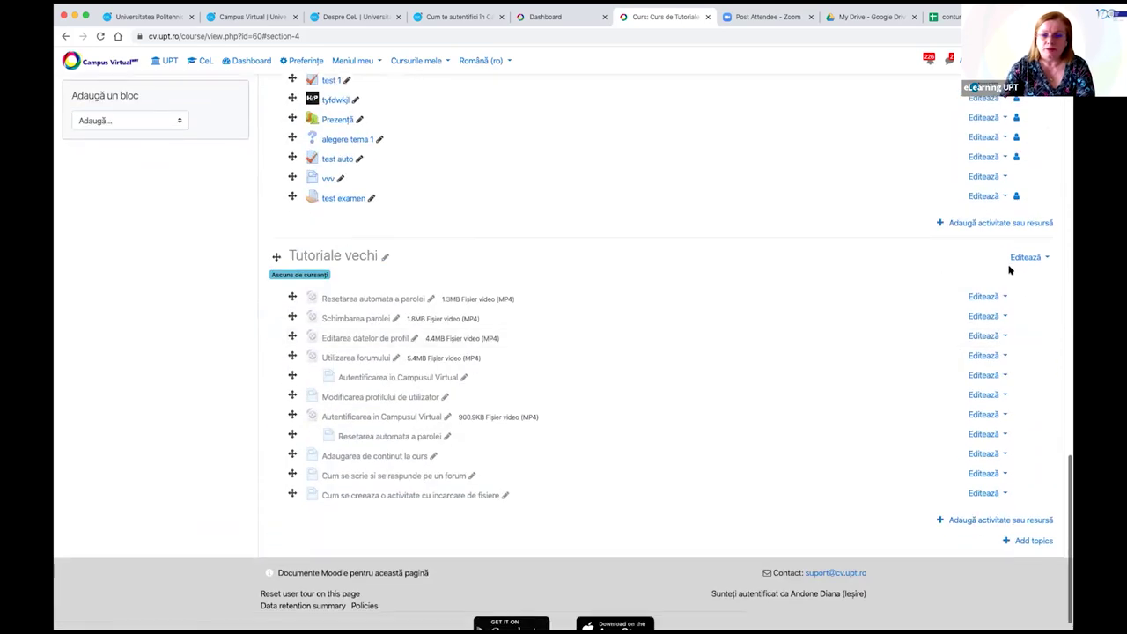
click(1010, 222)
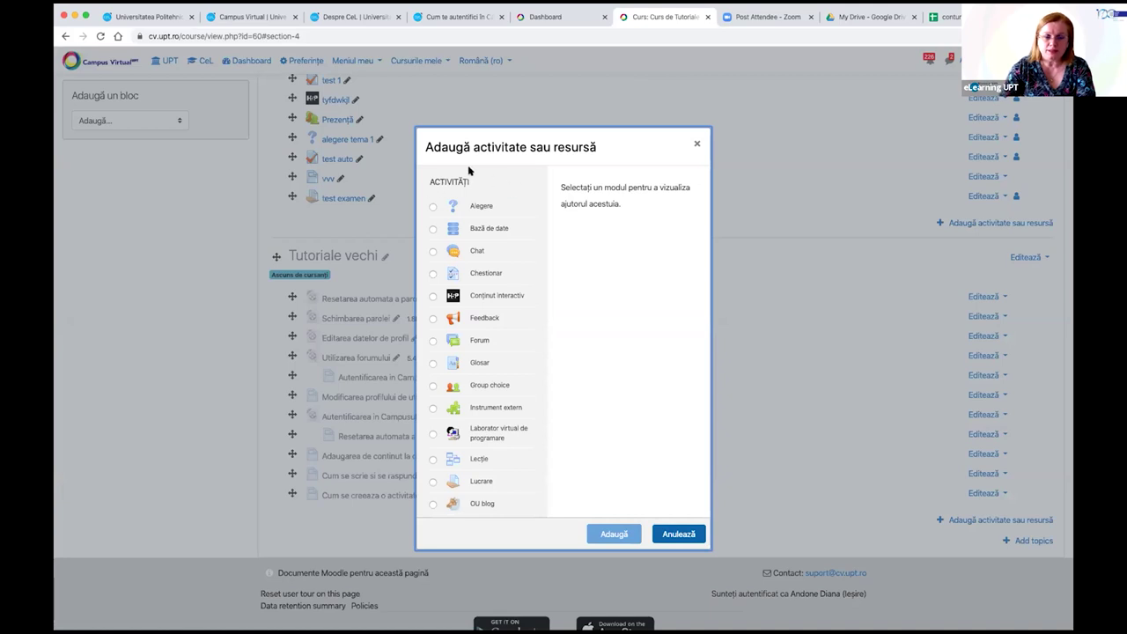
scroll(507, 300, down, 2)
scroll(507, 289, down, 3)
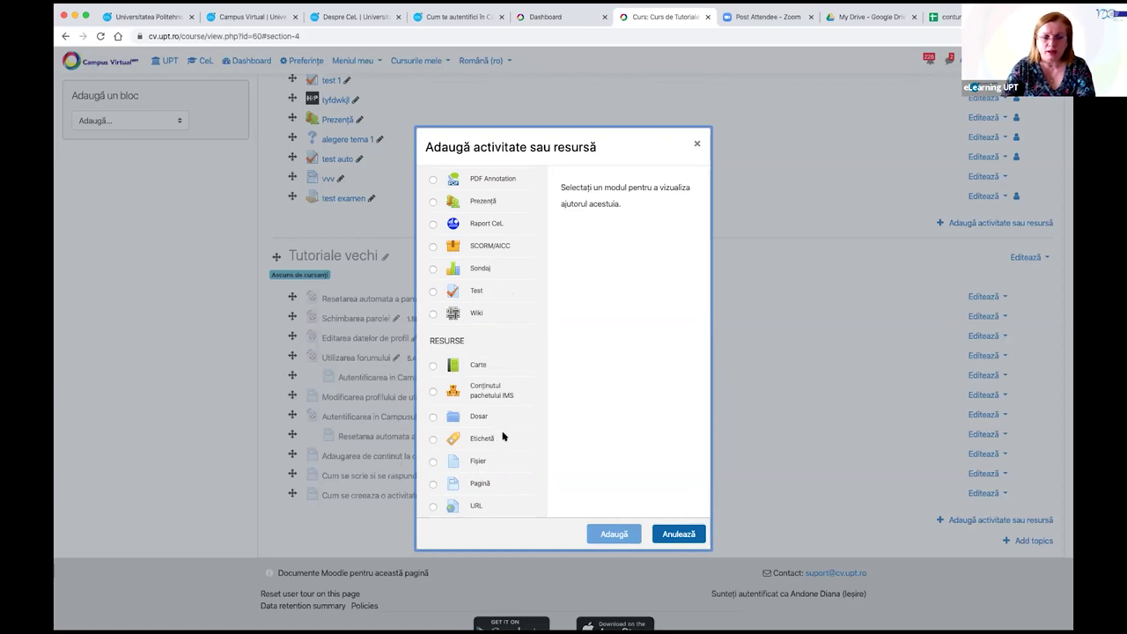
click(432, 462)
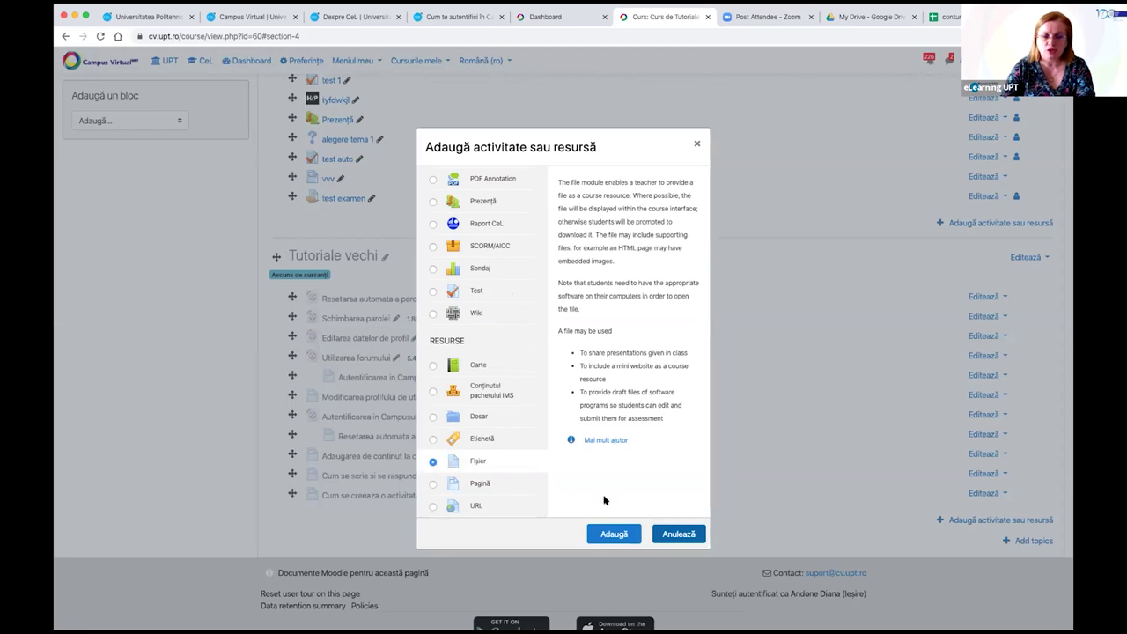
click(616, 532)
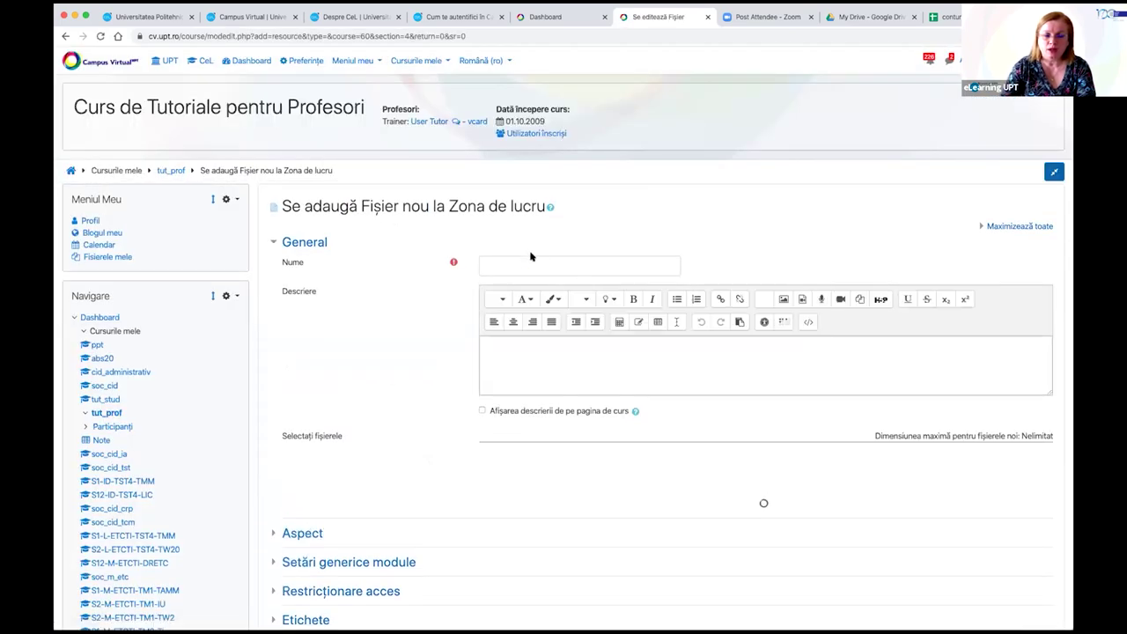
Name the new file resource "Curs 1" and enter "Semantic web" as its description.
text(Cur)
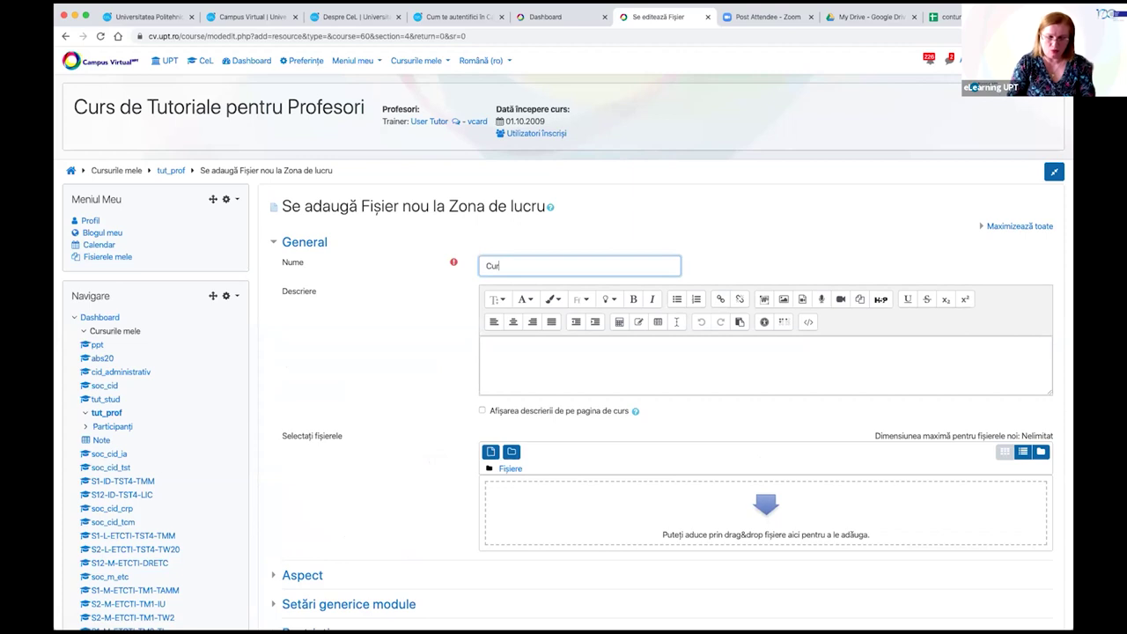
text(s Smear)
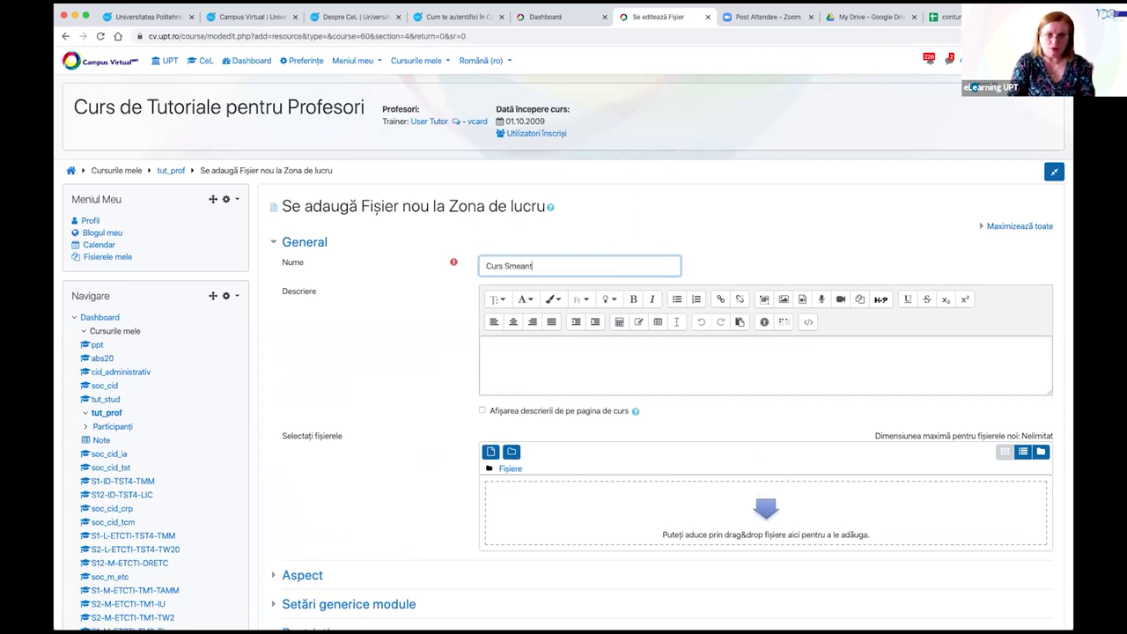
key(BackSpace)
key(BackSpace)
key(BackSpace)
key(BackSpace)
key(BackSpace)
key(BackSpace)
text(1)
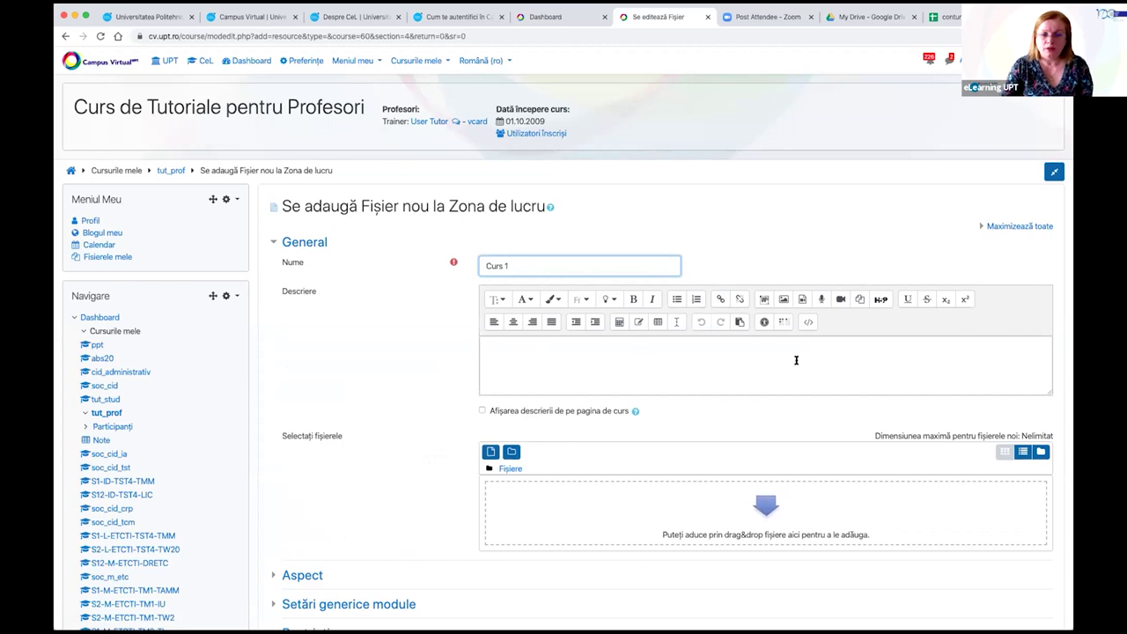
click(513, 354)
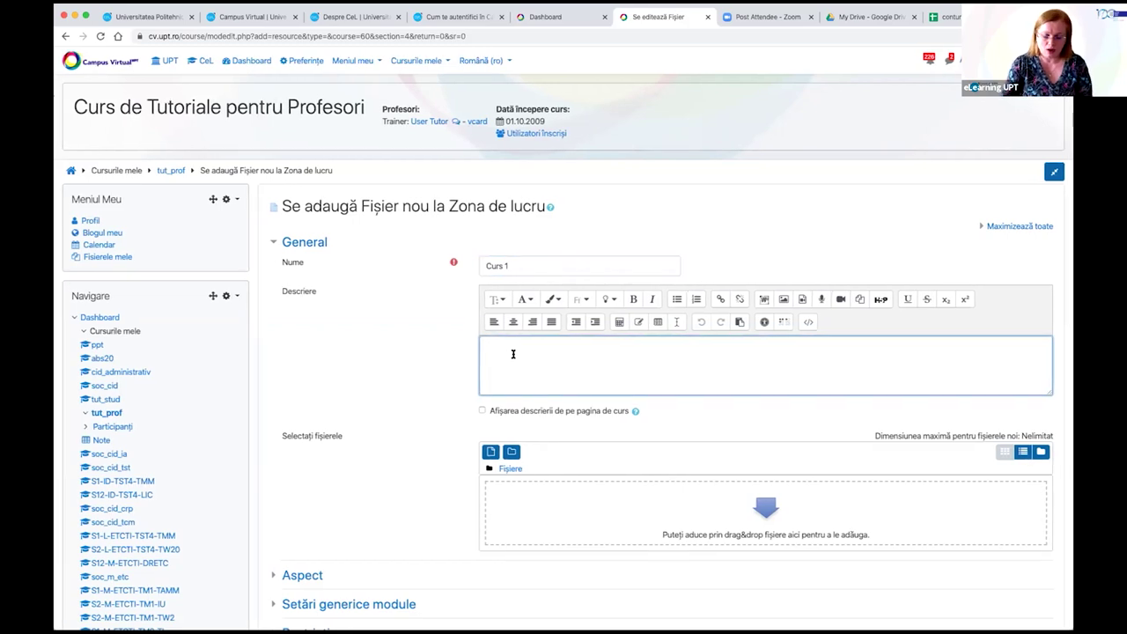
text(Smeanti)
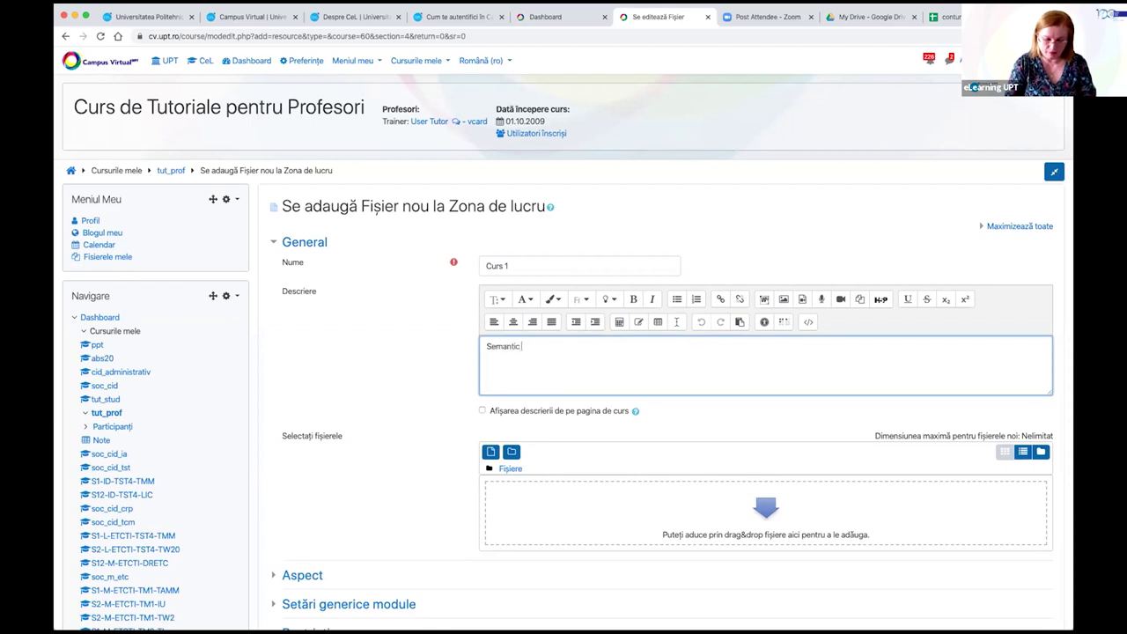
Upload the semantic web PDF from the computer to the resource's file area.
scroll(743, 489, down, 2)
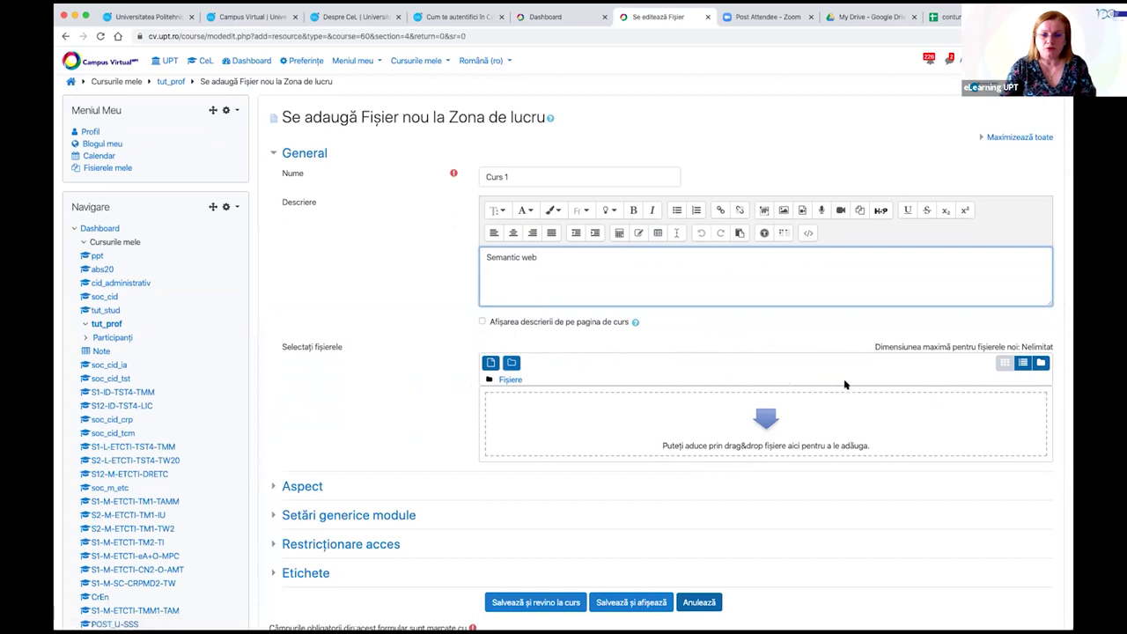
drag(1057, 414, 843, 415)
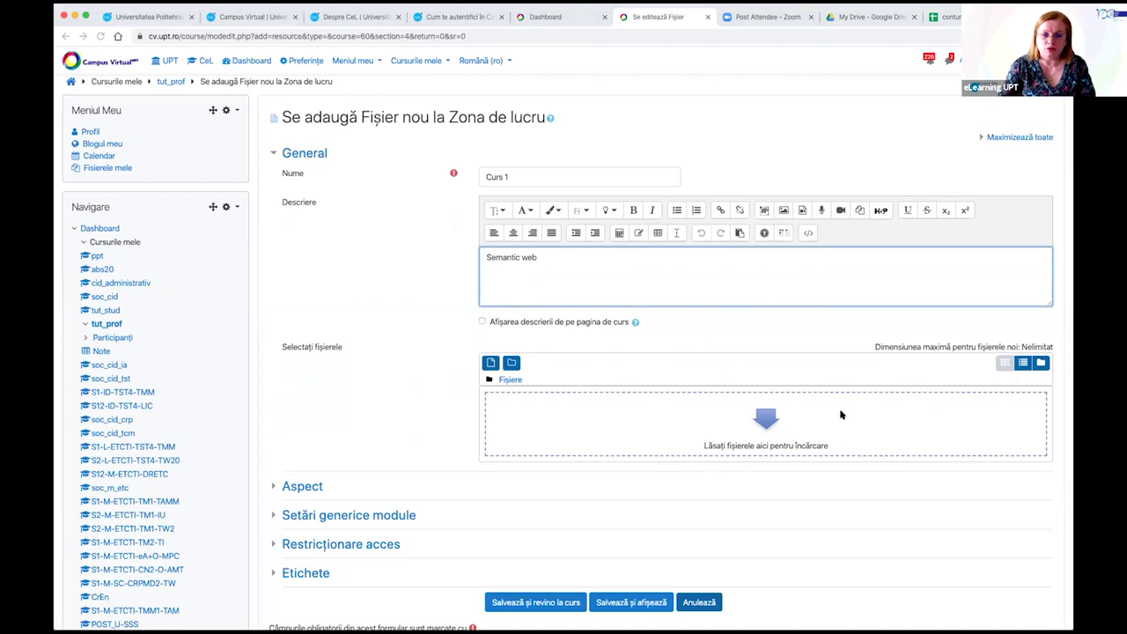
drag(843, 415, 795, 412)
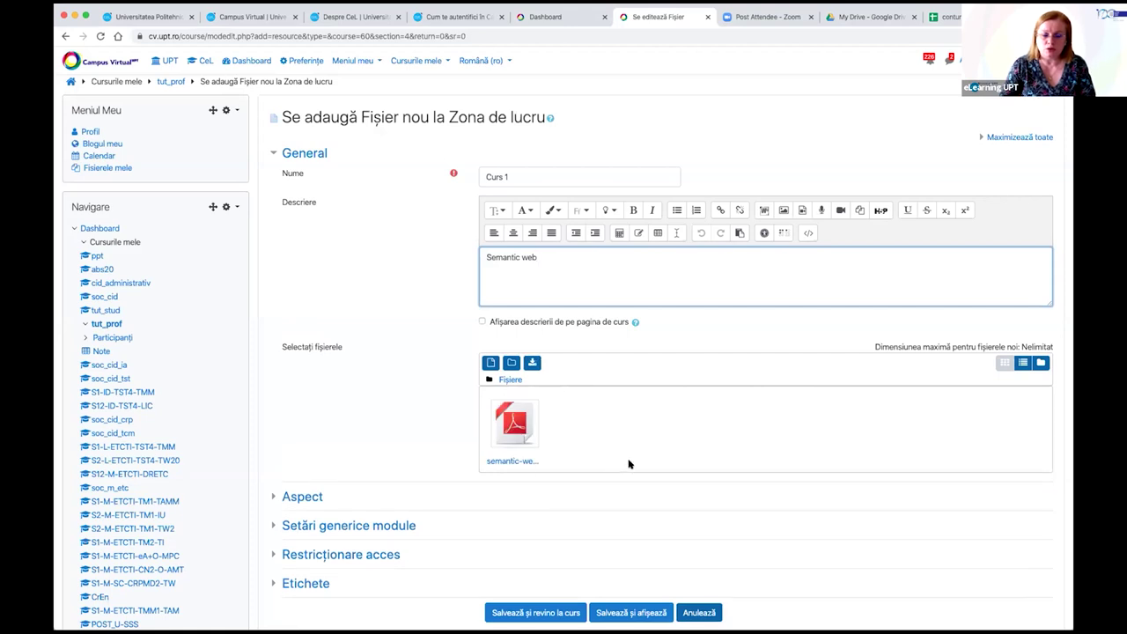
Expand the resource's Aspect settings and set Afișare to Integrează.
scroll(631, 457, down, 1)
scroll(630, 458, down, 3)
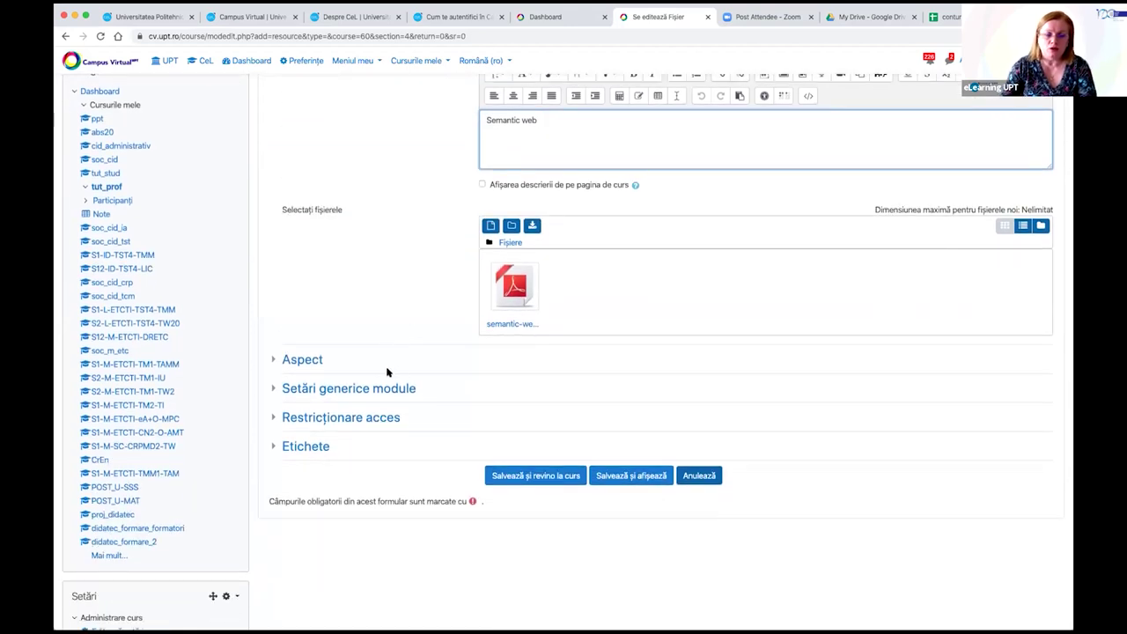
click(302, 361)
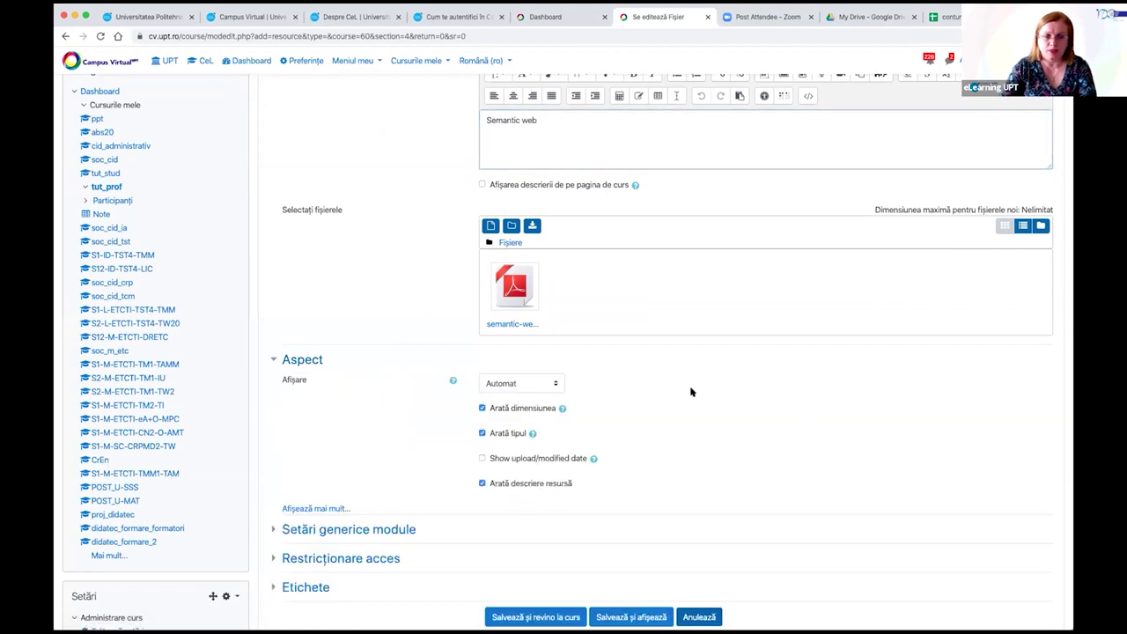
scroll(688, 386, down, 3)
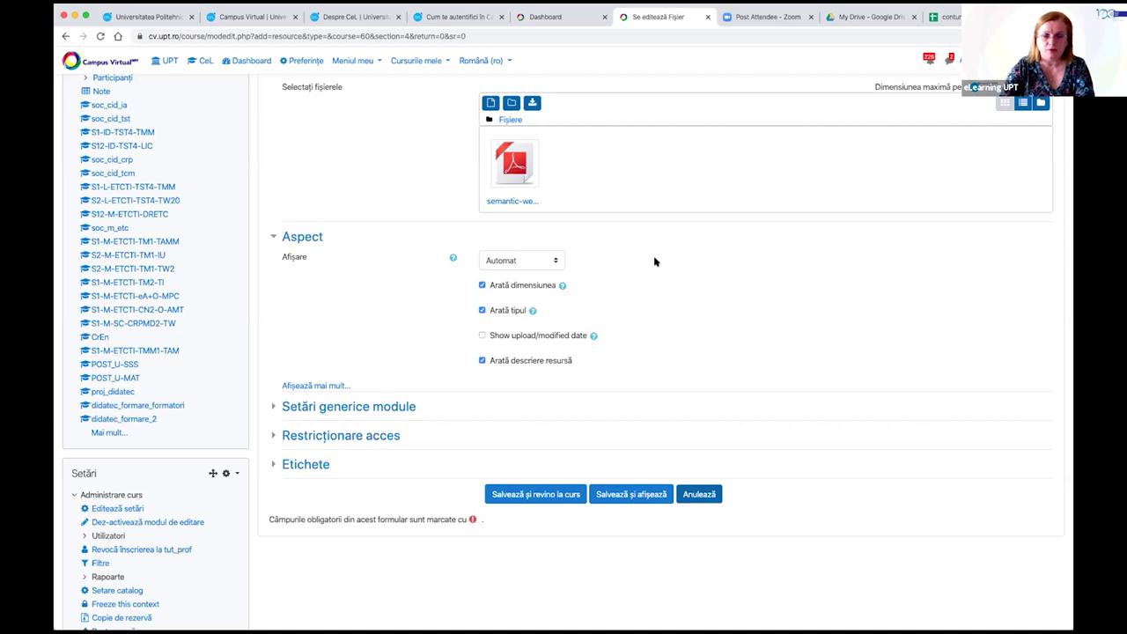
click(524, 265)
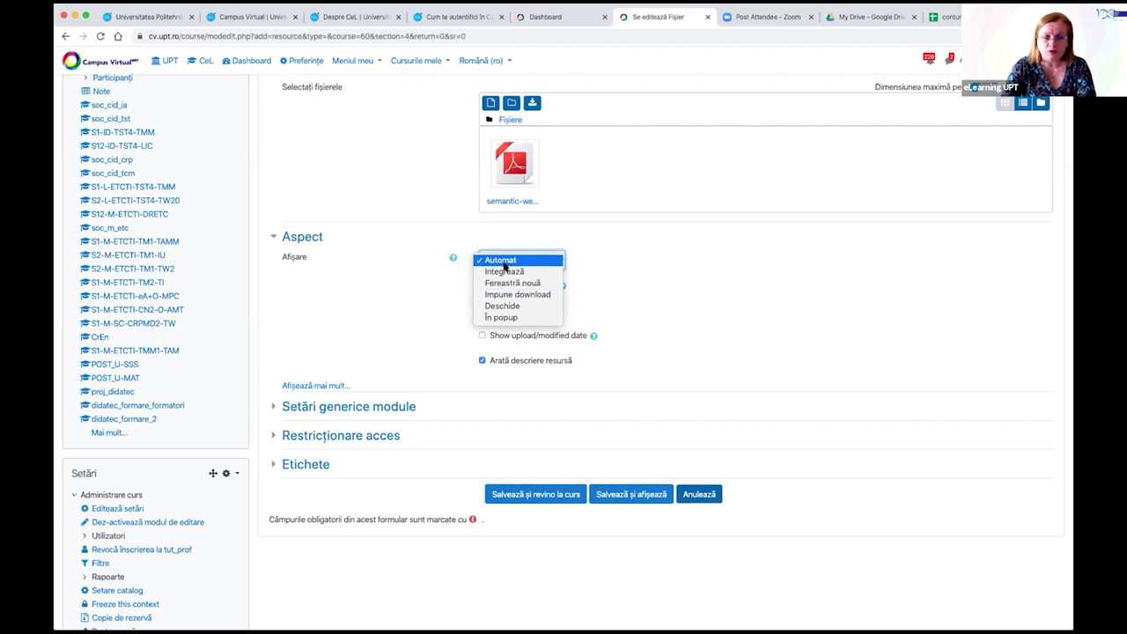
click(505, 272)
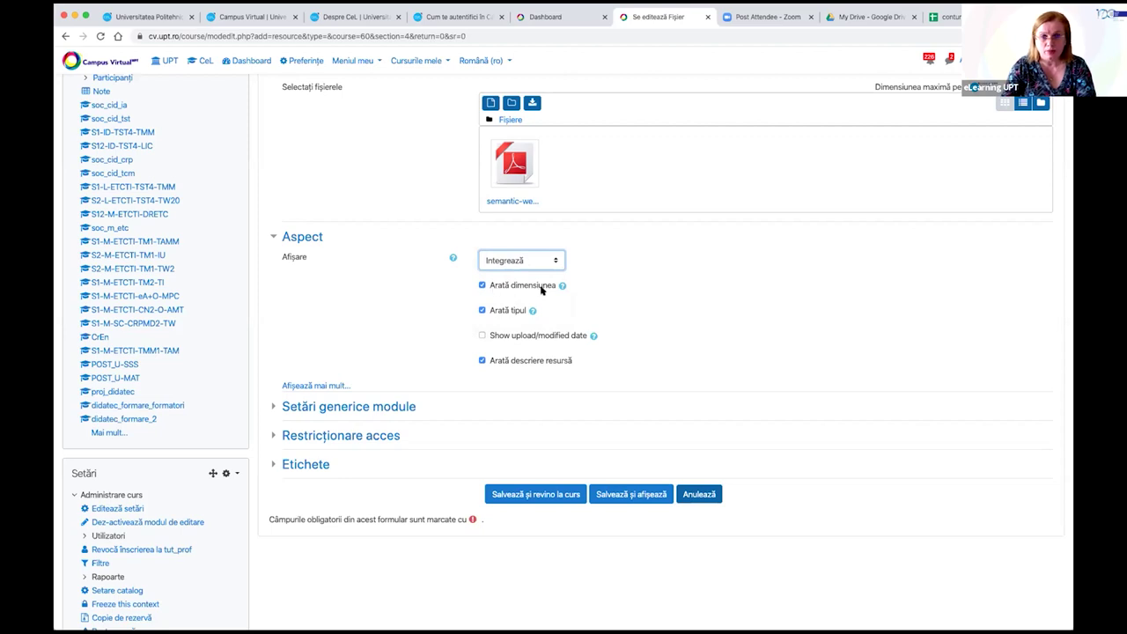
Expand the resource's Setări generice module and Restricționare acces sections to view their options.
scroll(542, 289, down, 1)
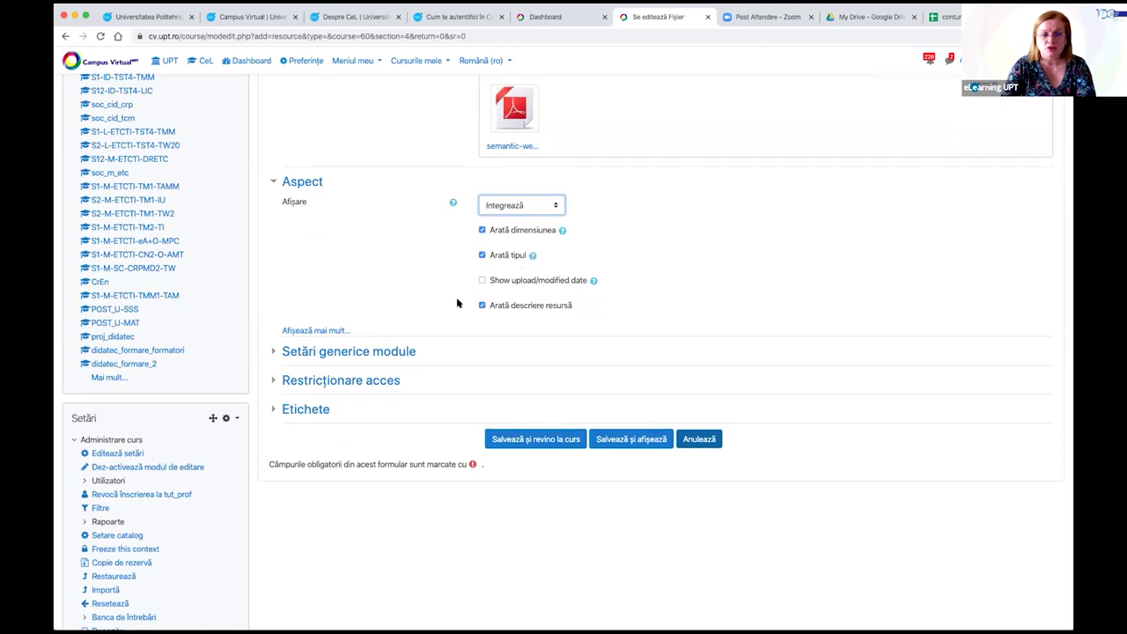
click(353, 352)
scroll(743, 334, down, 3)
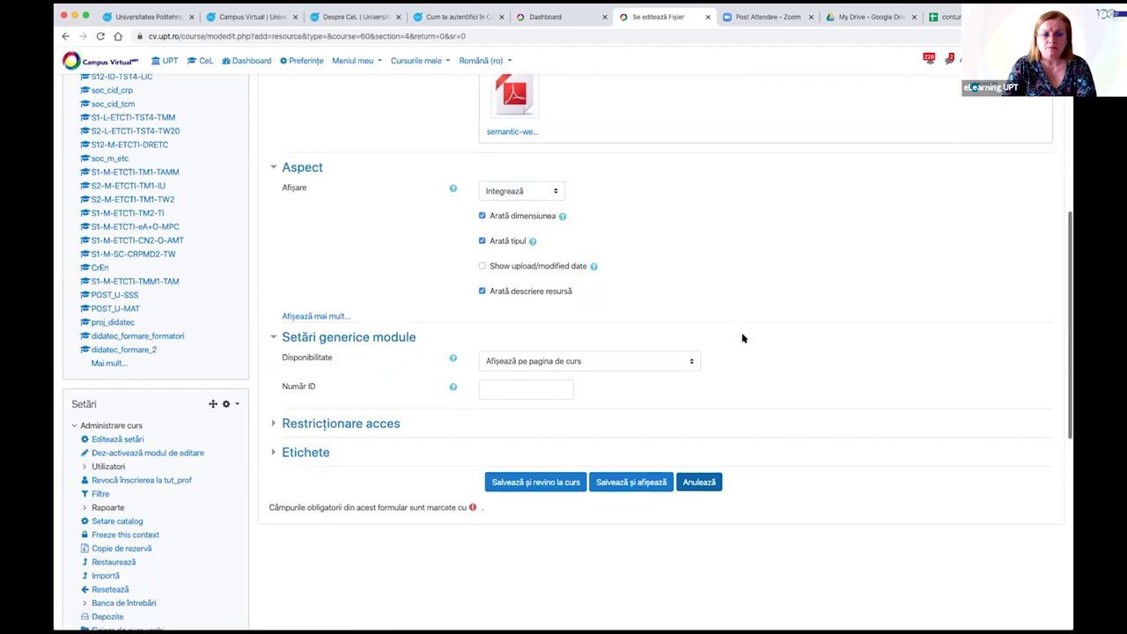
click(357, 320)
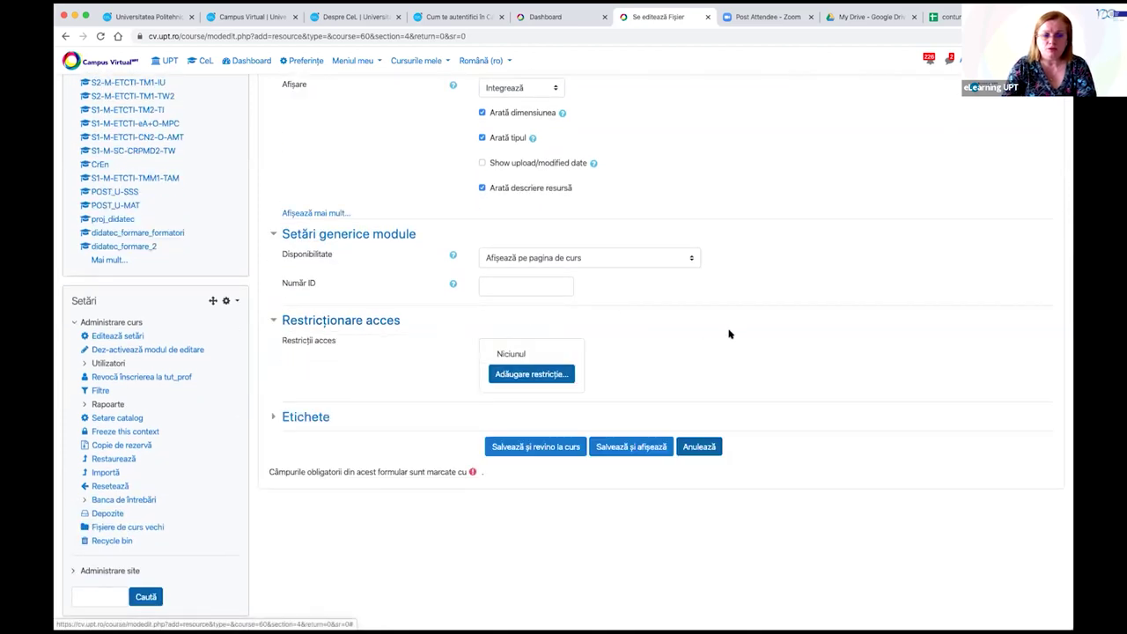
Expand the resource's Etichete section, leave the tags empty, and save and display the resource.
click(314, 418)
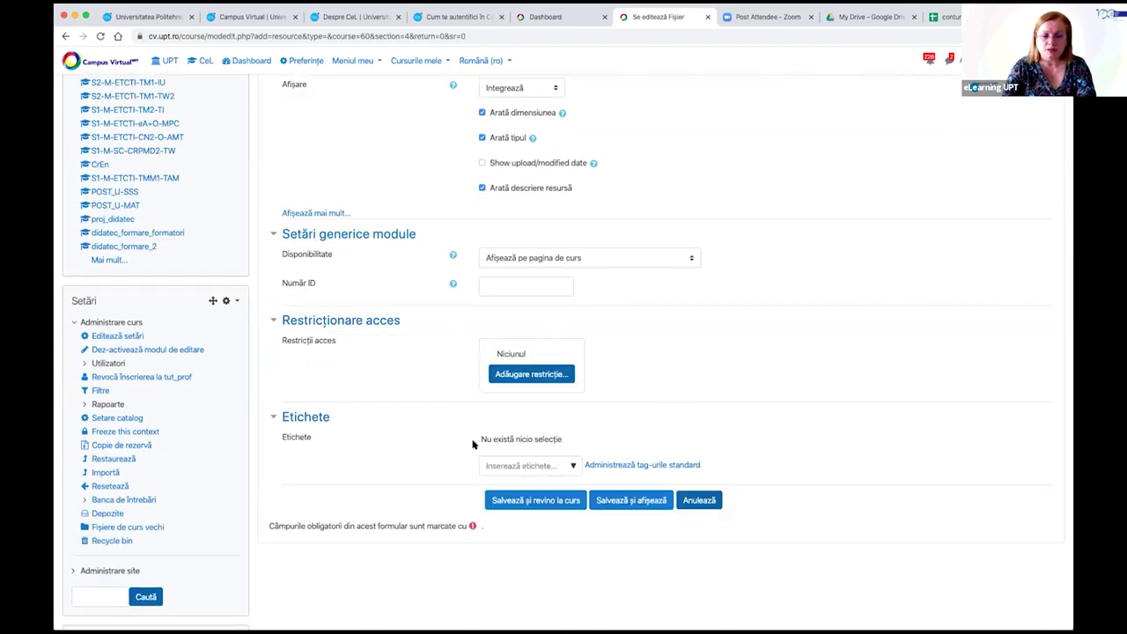
click(519, 464)
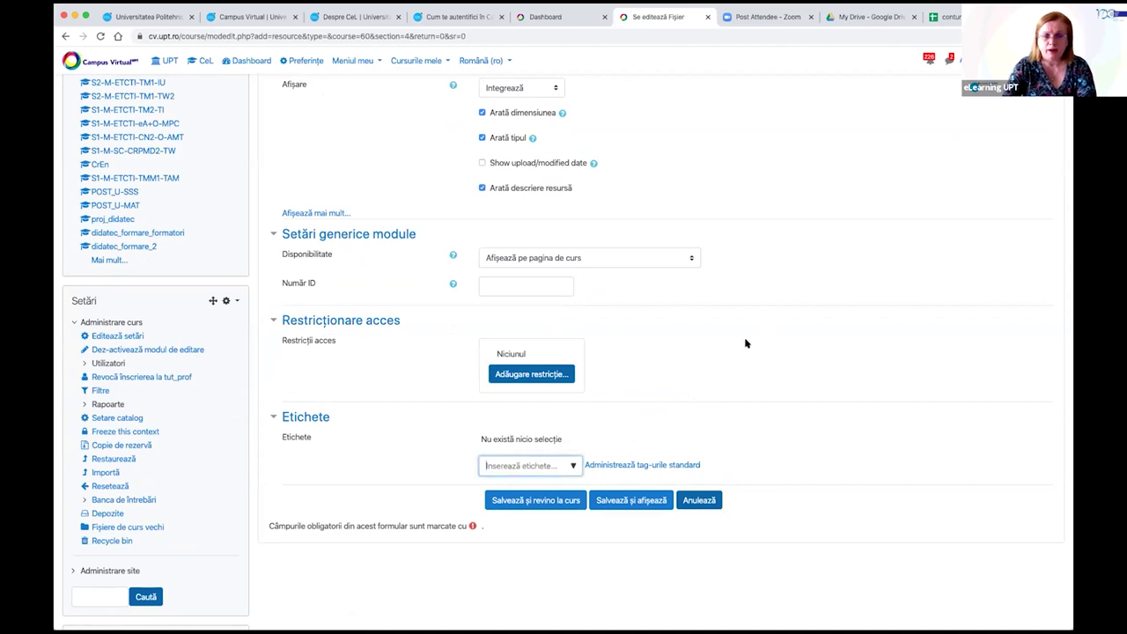
scroll(745, 344, up, 1)
scroll(745, 343, up, 3)
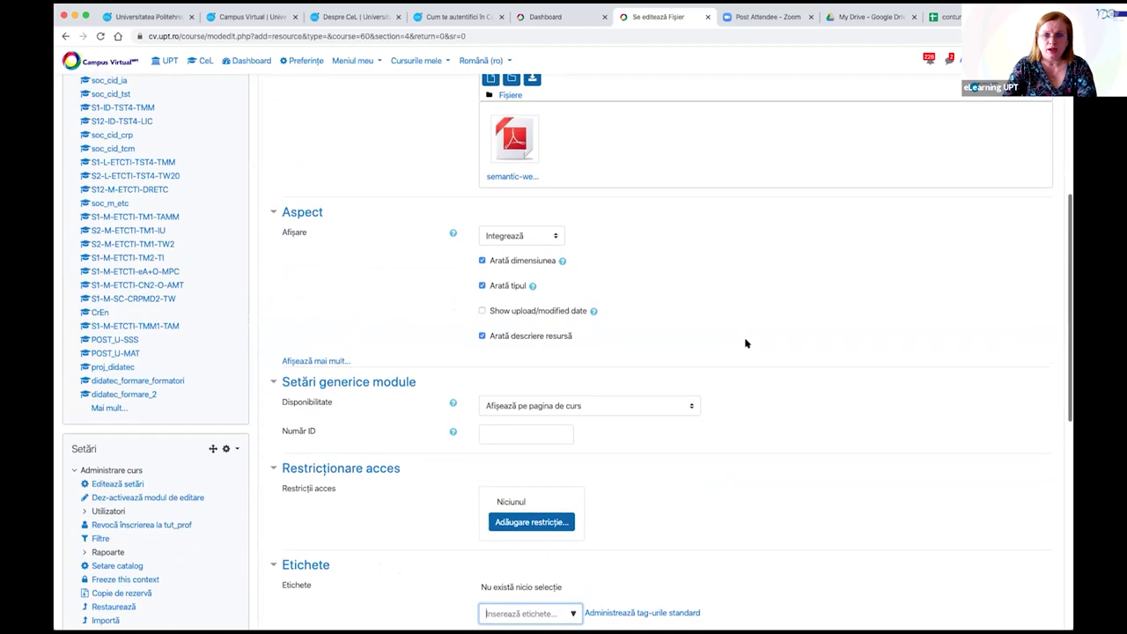
scroll(705, 339, down, 5)
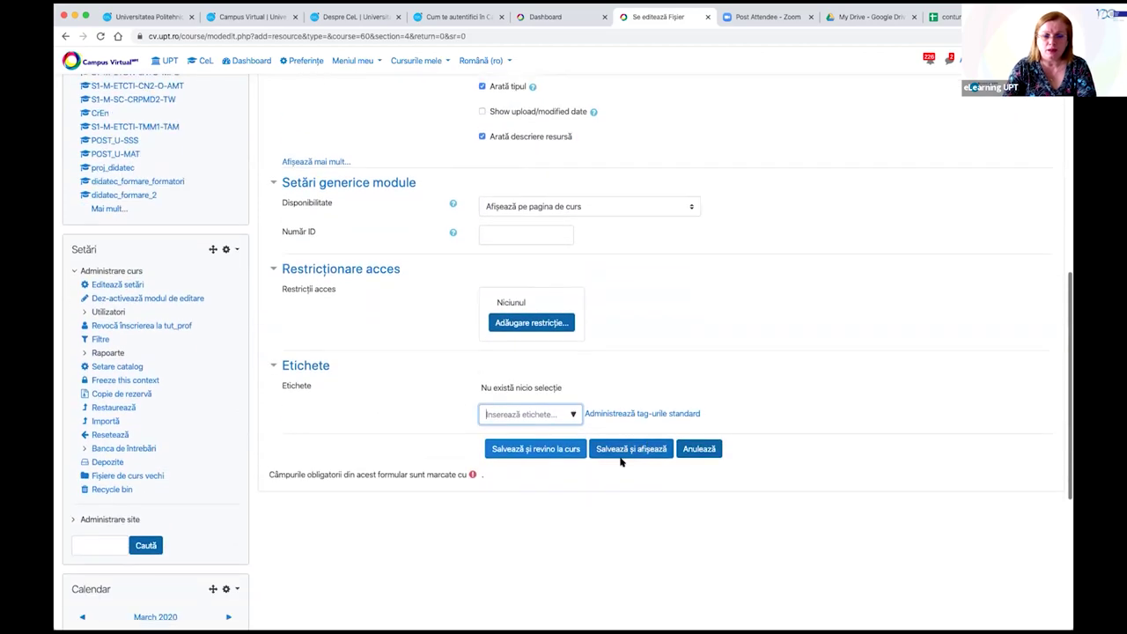
click(633, 449)
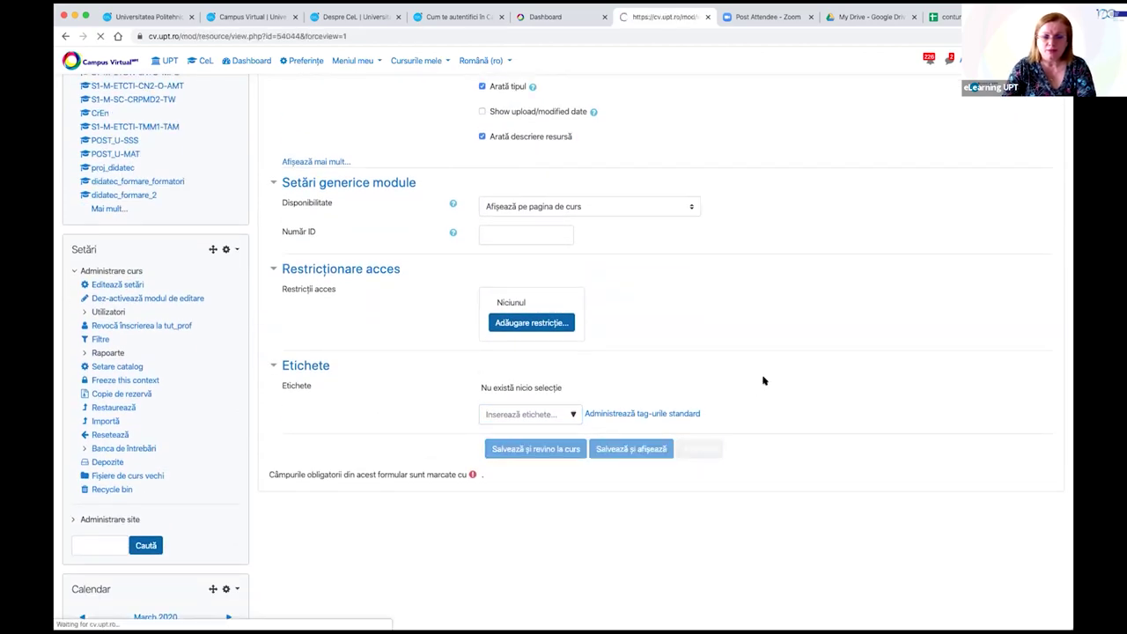
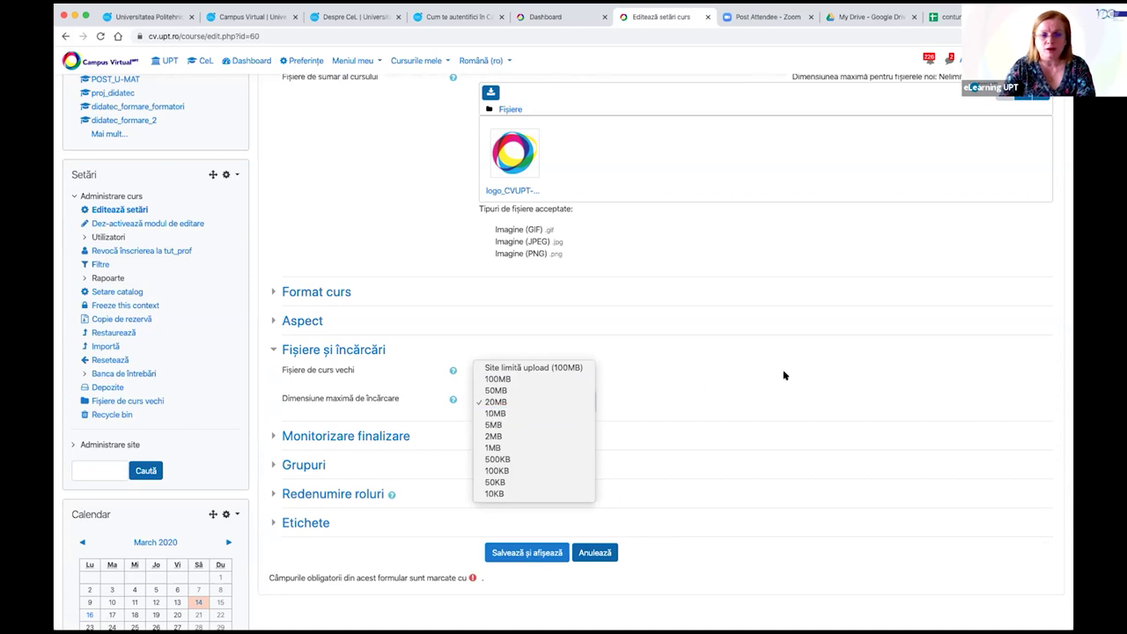
Examine the upload size options under Dimensiune maximă de încărcare in the course's Fișiere și încărcări settings.
click(753, 385)
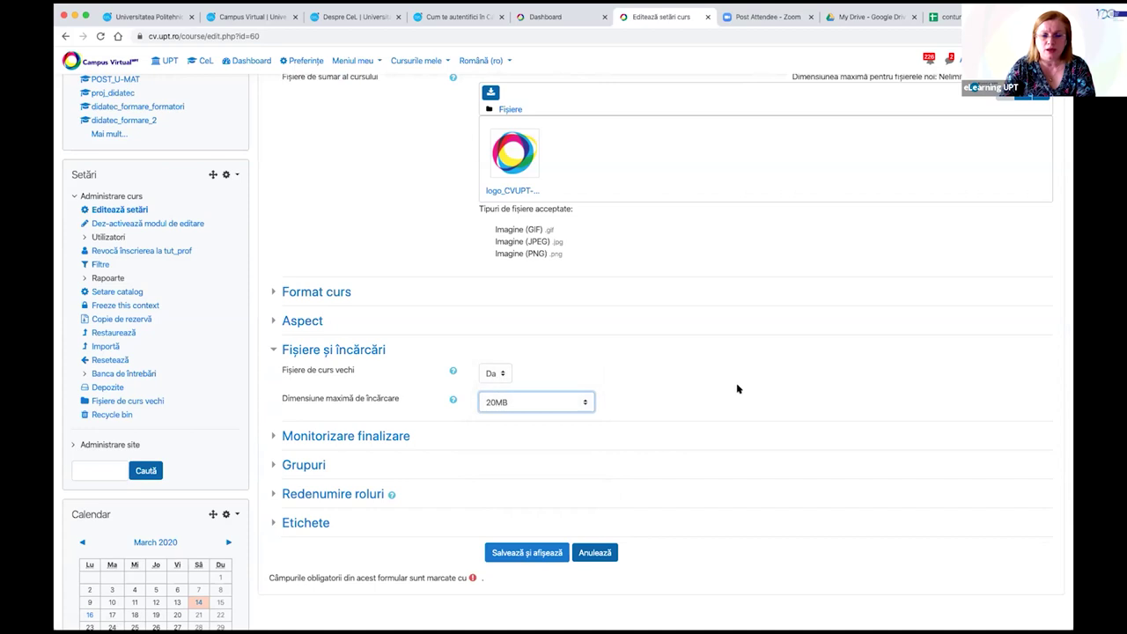
click(557, 406)
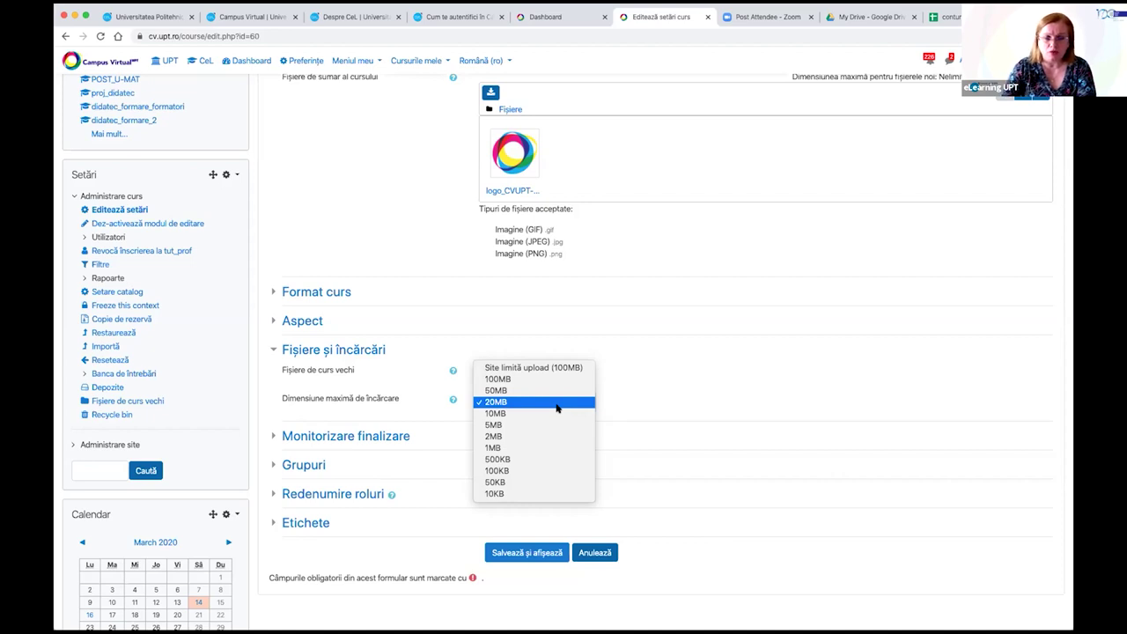
click(773, 381)
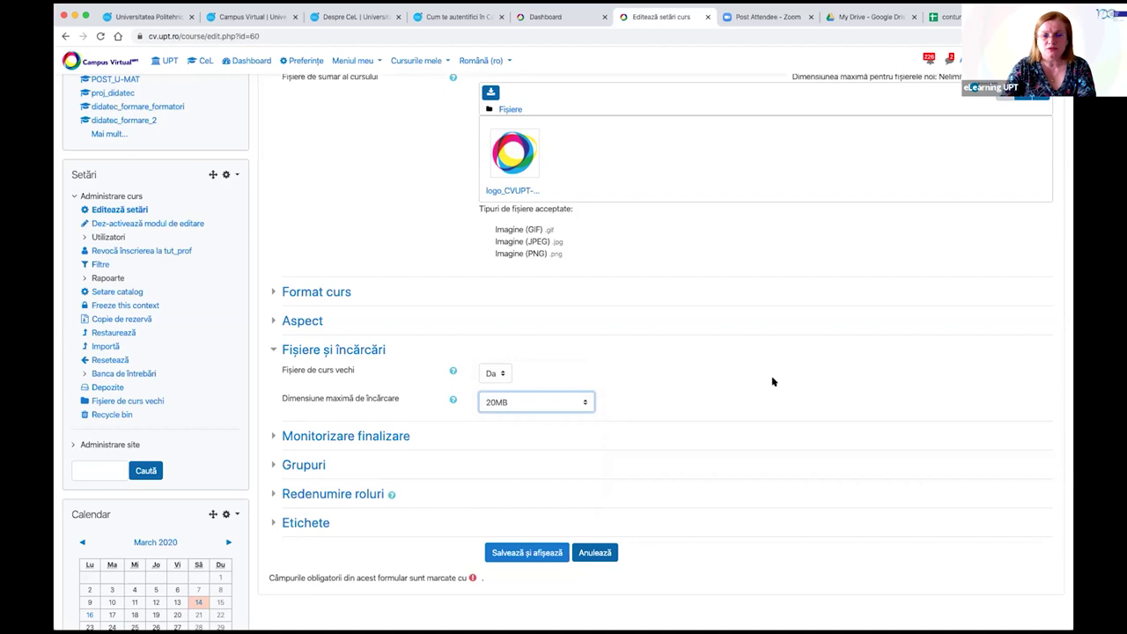
Return to the tut_prof course page and start adding a Pagină resource to the section containing Curs 1.
scroll(772, 378, up, 15)
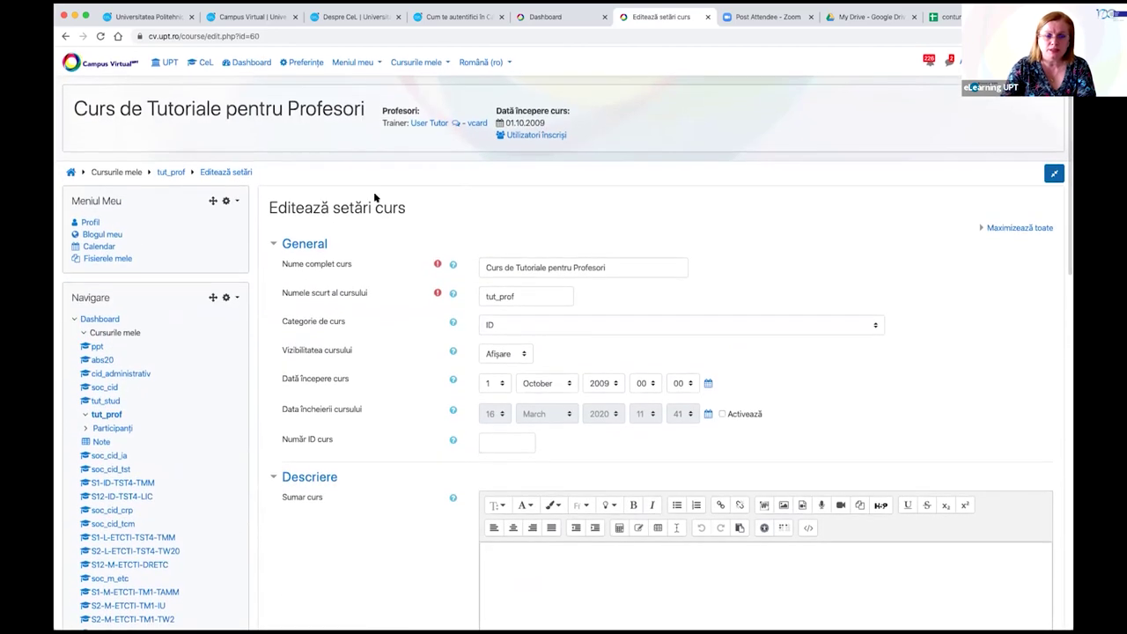
click(170, 172)
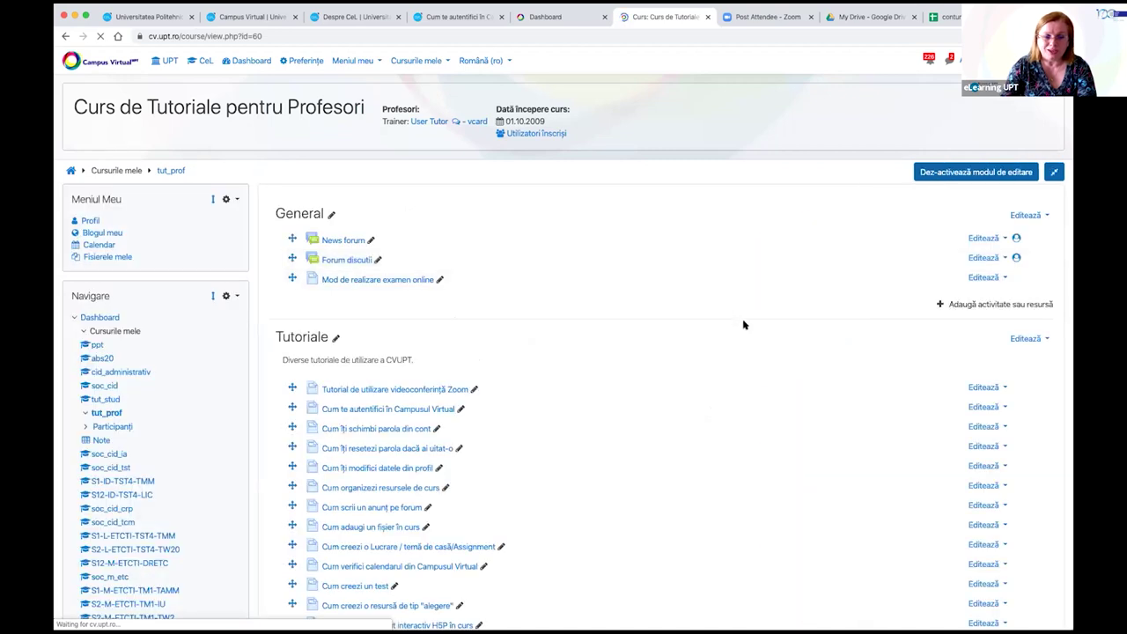
scroll(743, 325, down, 12)
scroll(730, 307, down, 15)
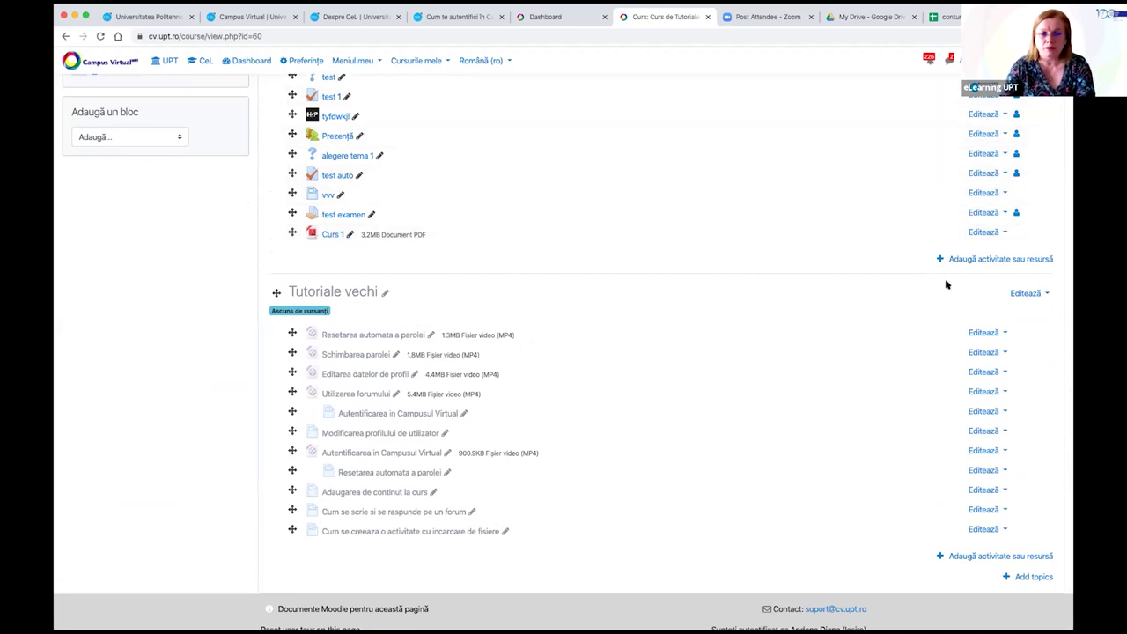
click(993, 260)
scroll(489, 267, down, 10)
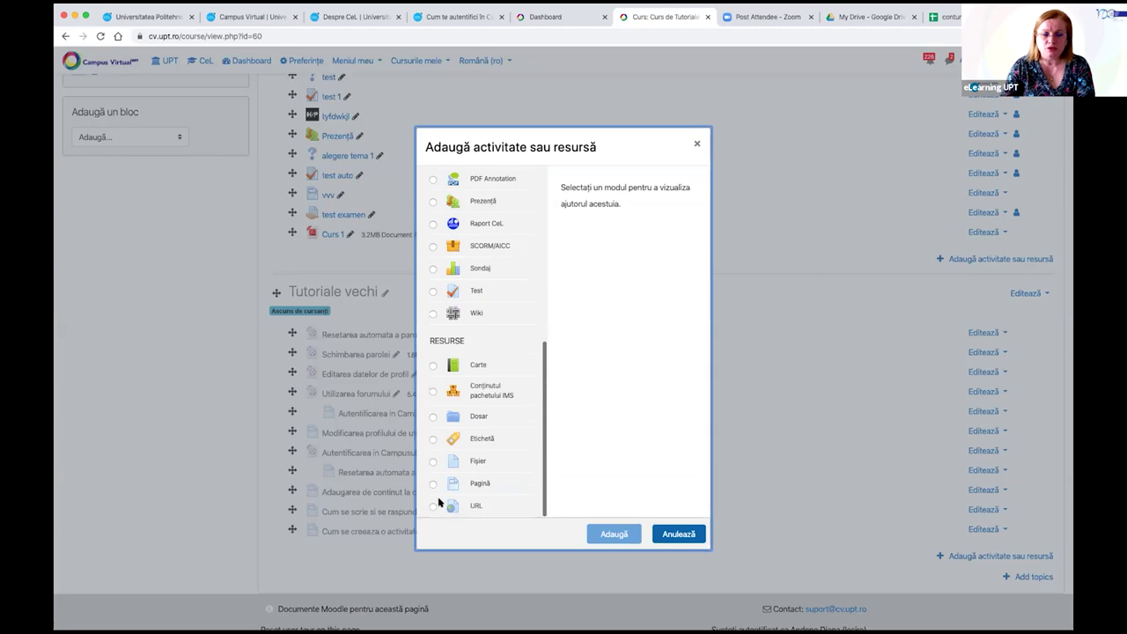
click(432, 485)
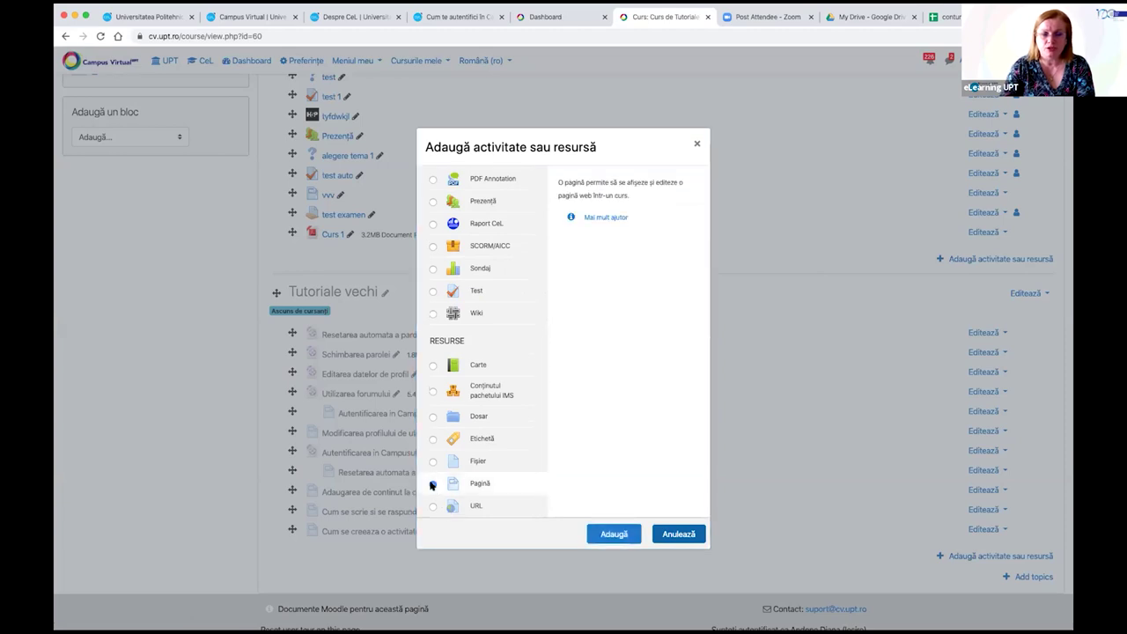
click(614, 534)
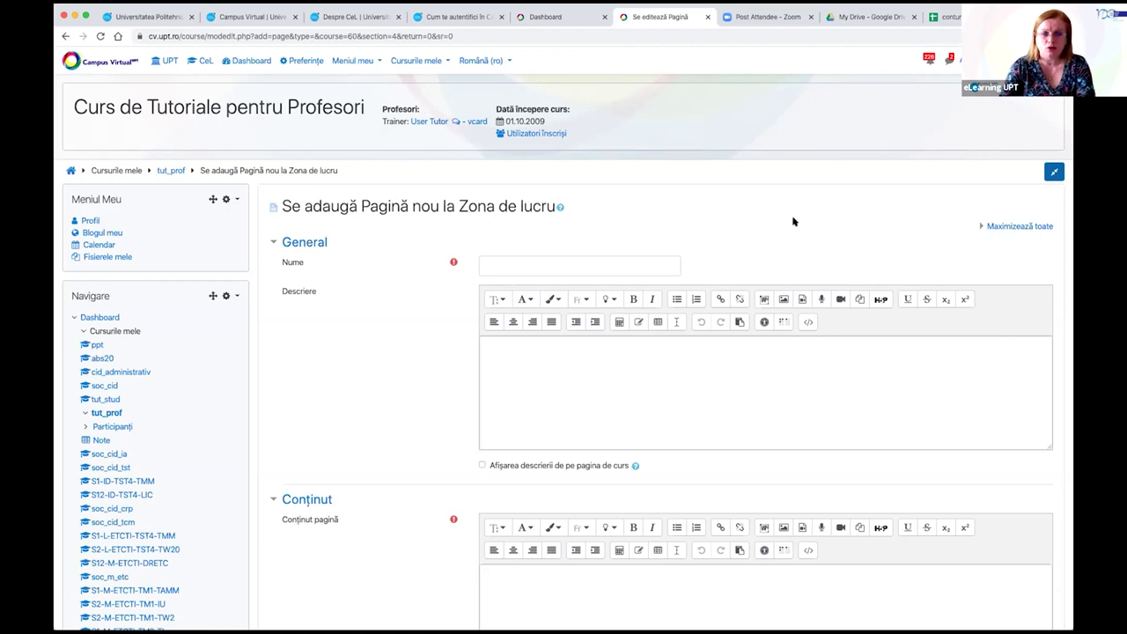
Name the new page "Definitii" and enter "Definitii multimedia" as its description.
scroll(793, 222, down, 1)
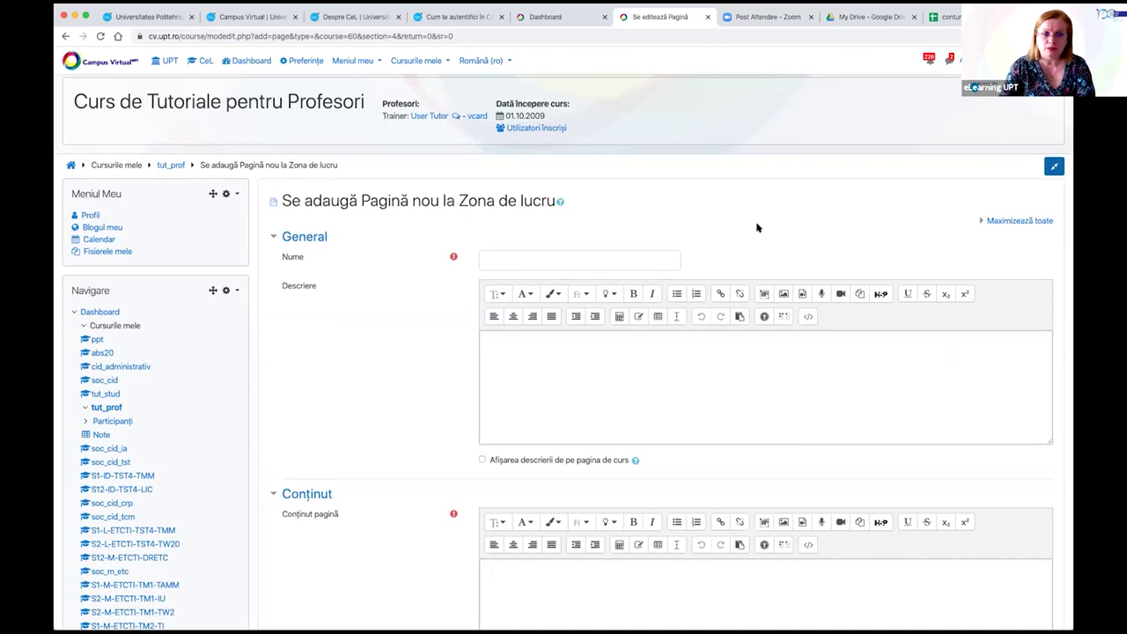
click(509, 257)
text(Definitii)
click(654, 361)
text(Definitii multimedia)
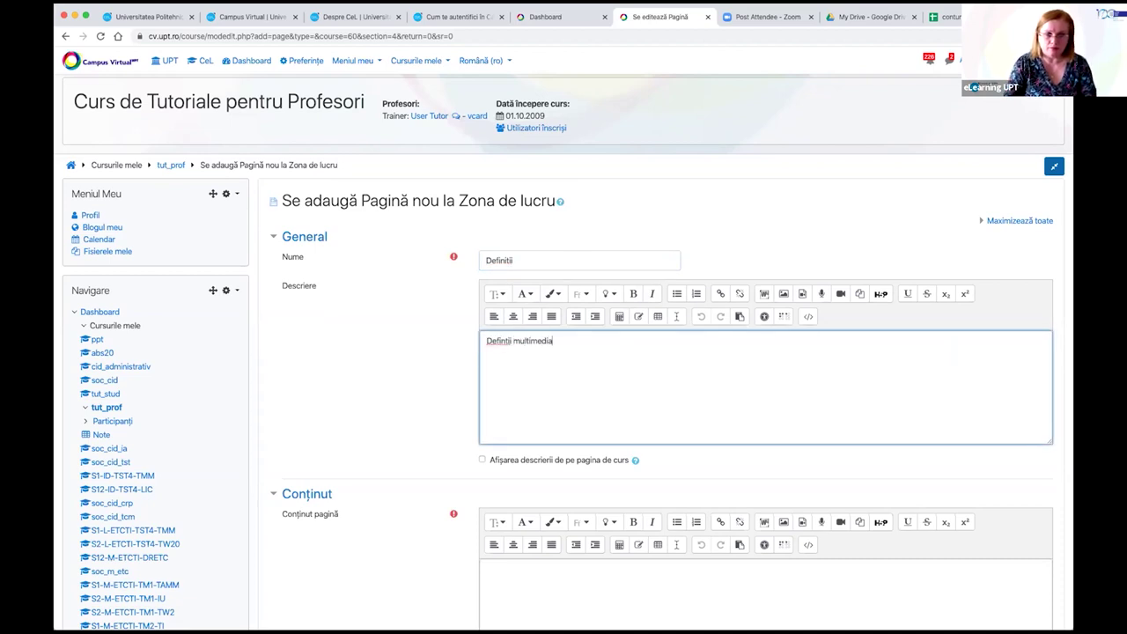
Try pasting the multimedia definitions text into the Conținut pagină field, look through it, and clear the field.
scroll(651, 366, down, 5)
click(571, 398)
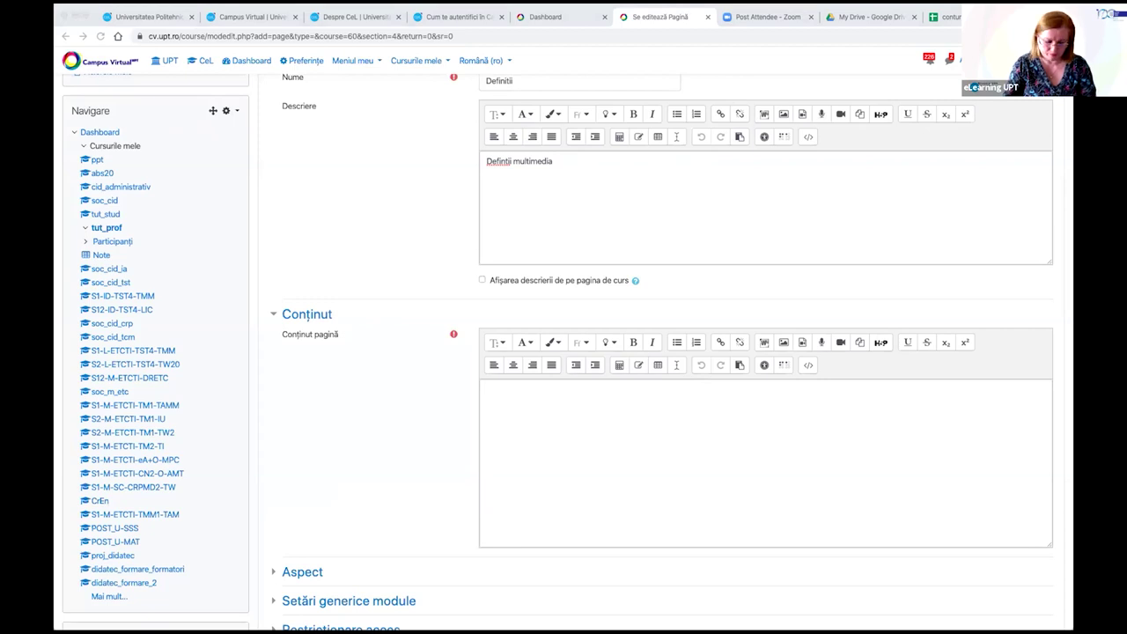
click(543, 389)
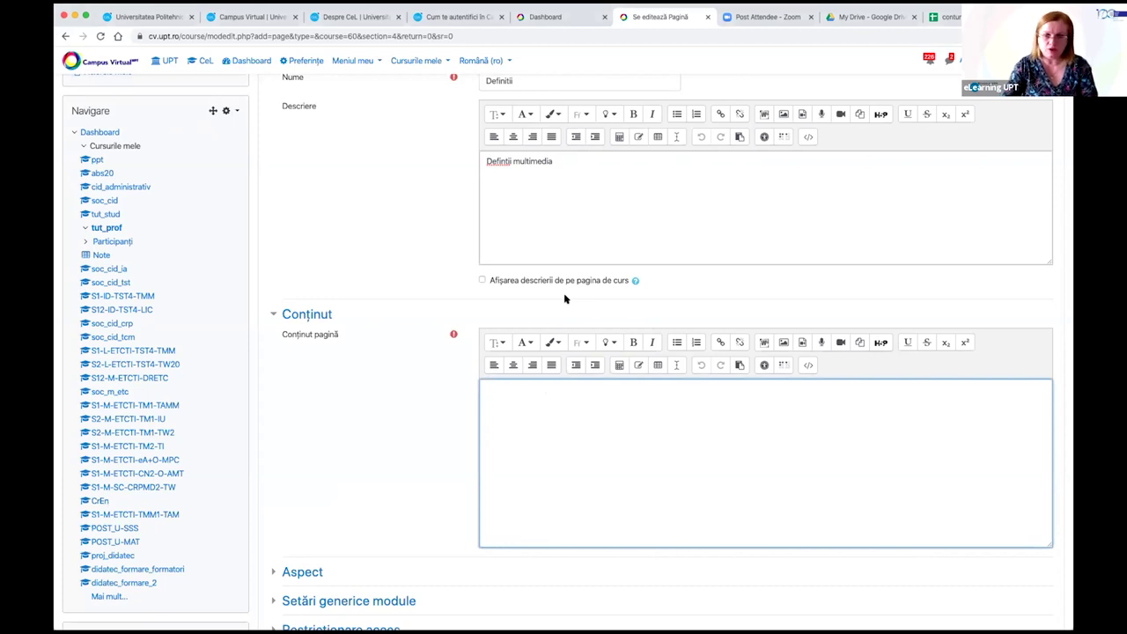
key(super+v)
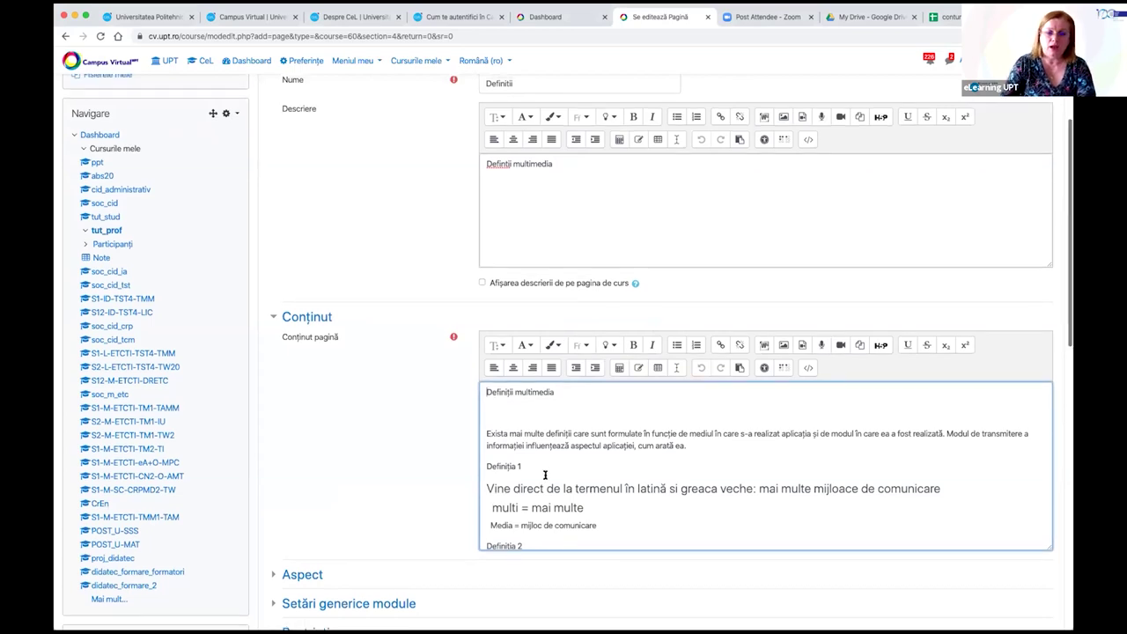
scroll(801, 453, down, 3)
scroll(778, 449, down, 5)
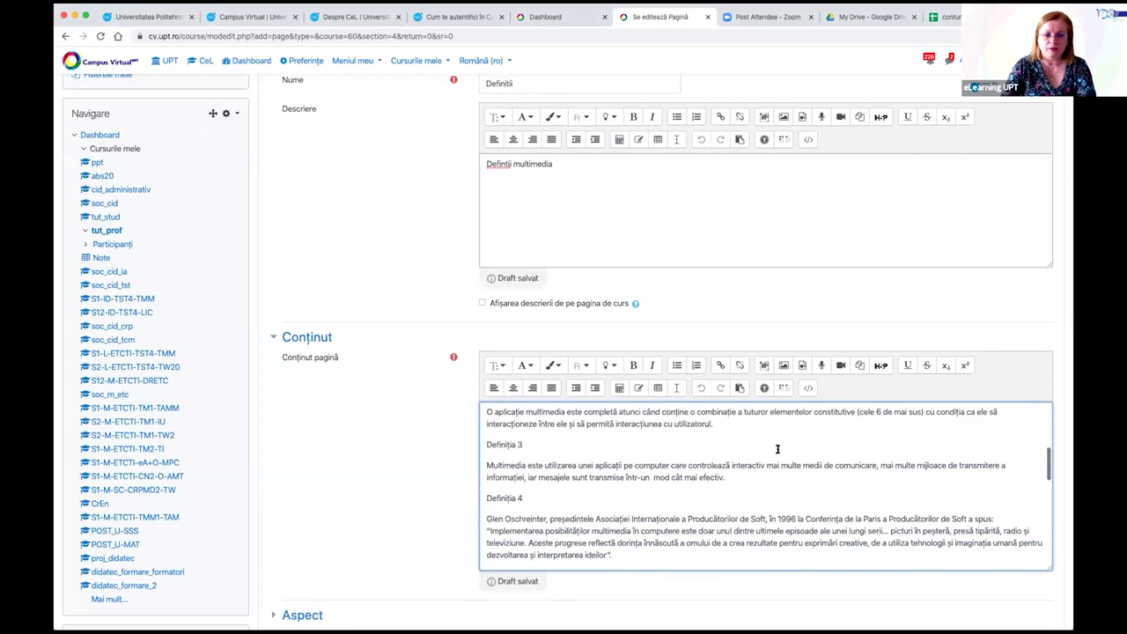
scroll(778, 450, up, 8)
scroll(778, 447, up, 2)
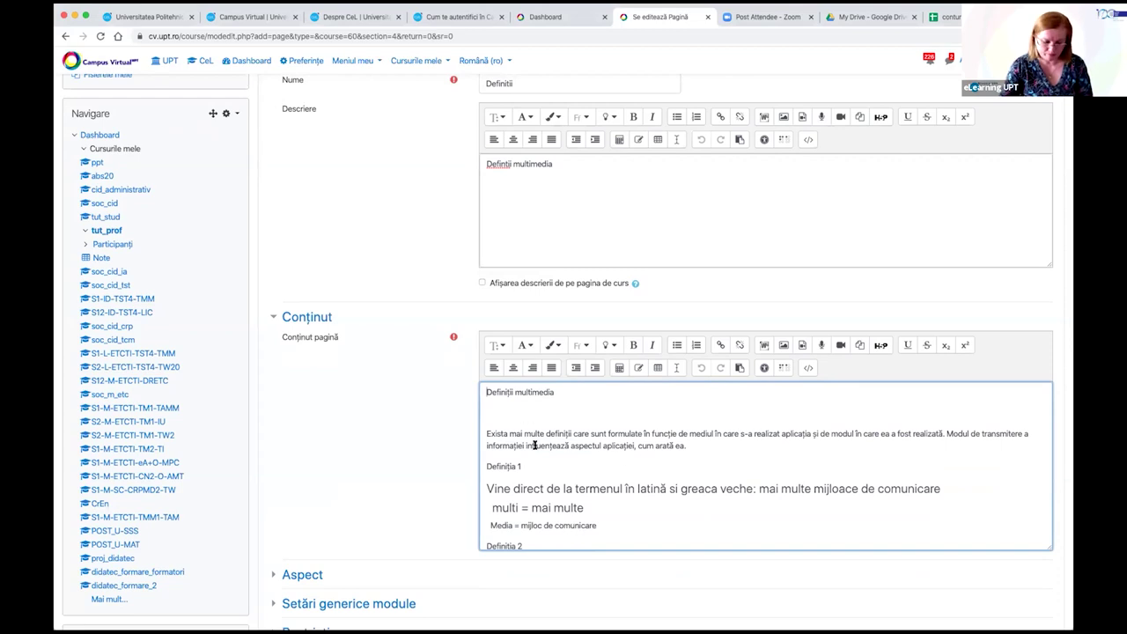
key(super+a)
key(BackSpace)
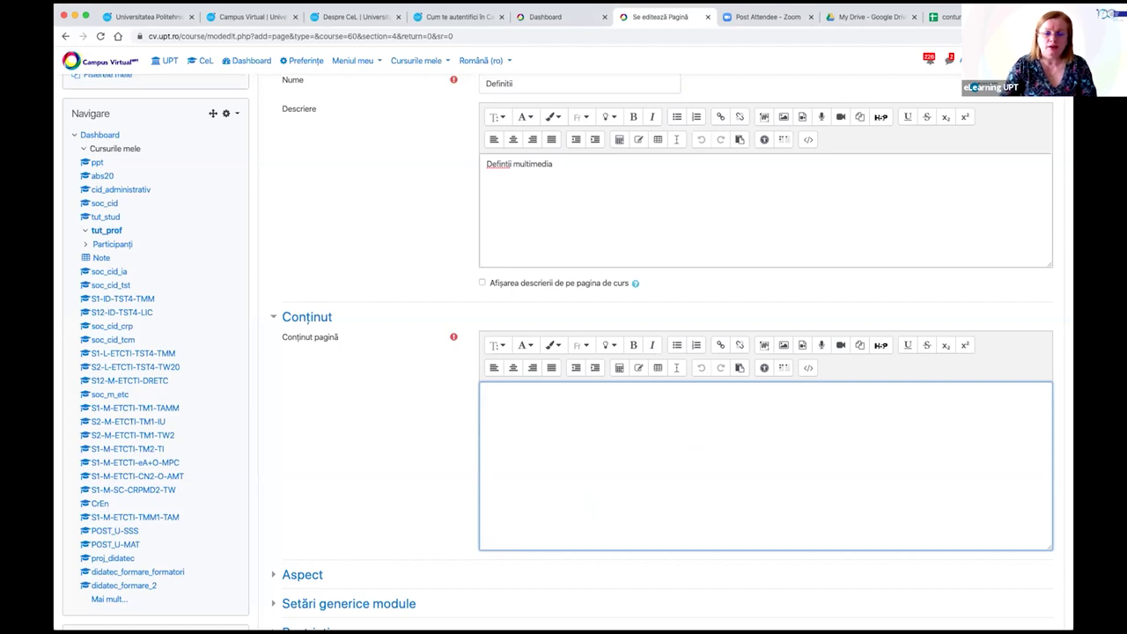
Paste the multimedia definitions text with bold headings into the Conținut pagină field and review it through Definiția 6.
key(super+Tab)
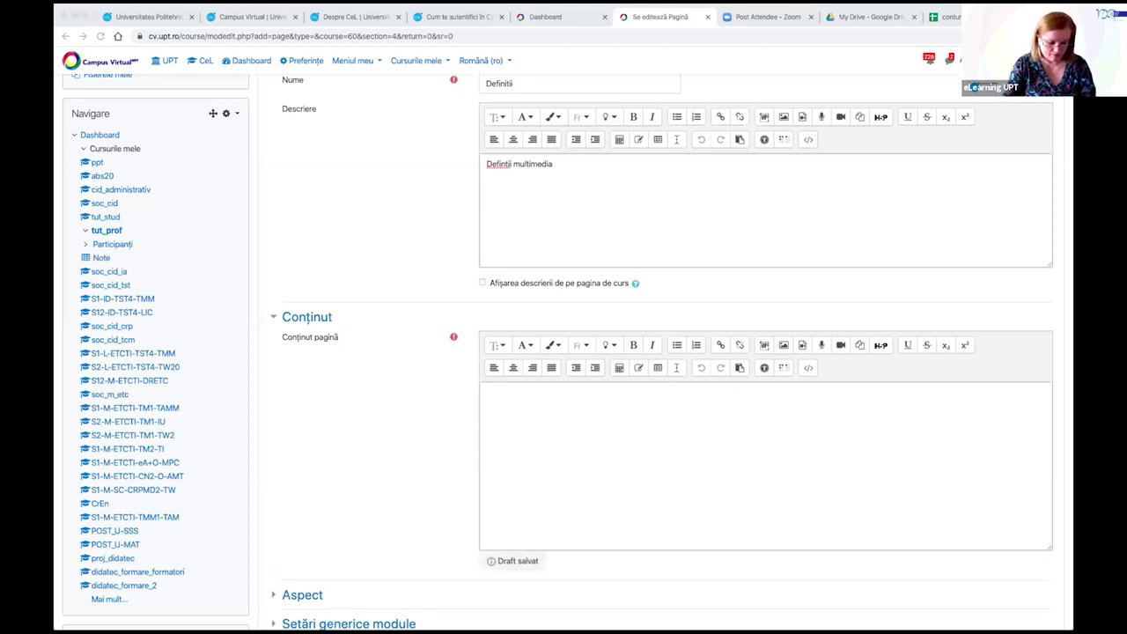
click(609, 401)
key(super+v)
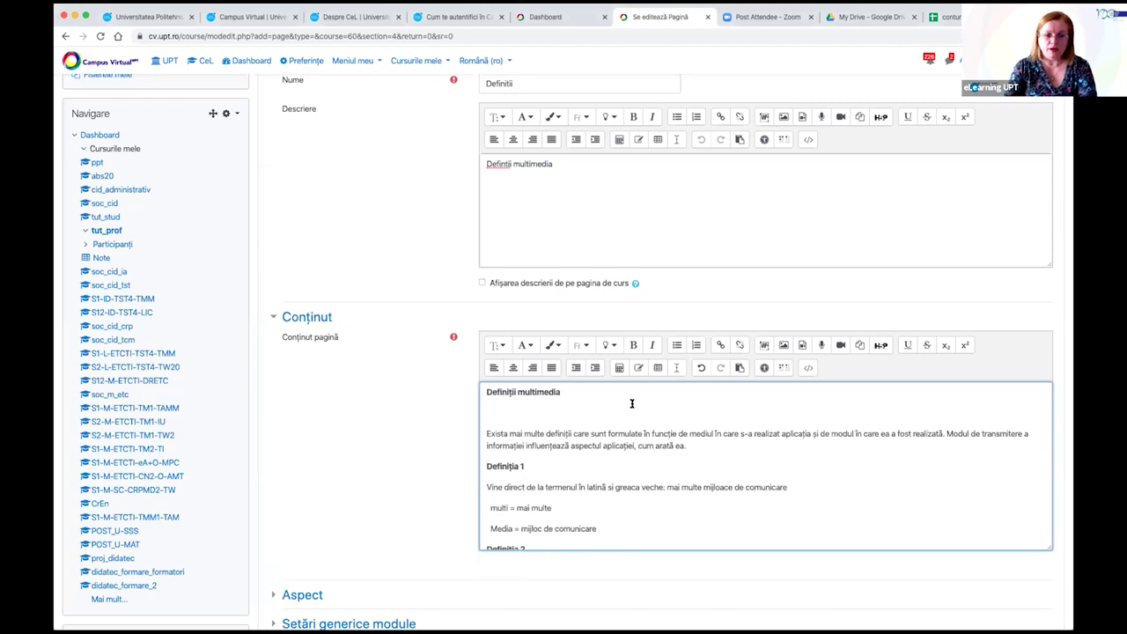
scroll(631, 400, up, 3)
scroll(776, 562, down, 6)
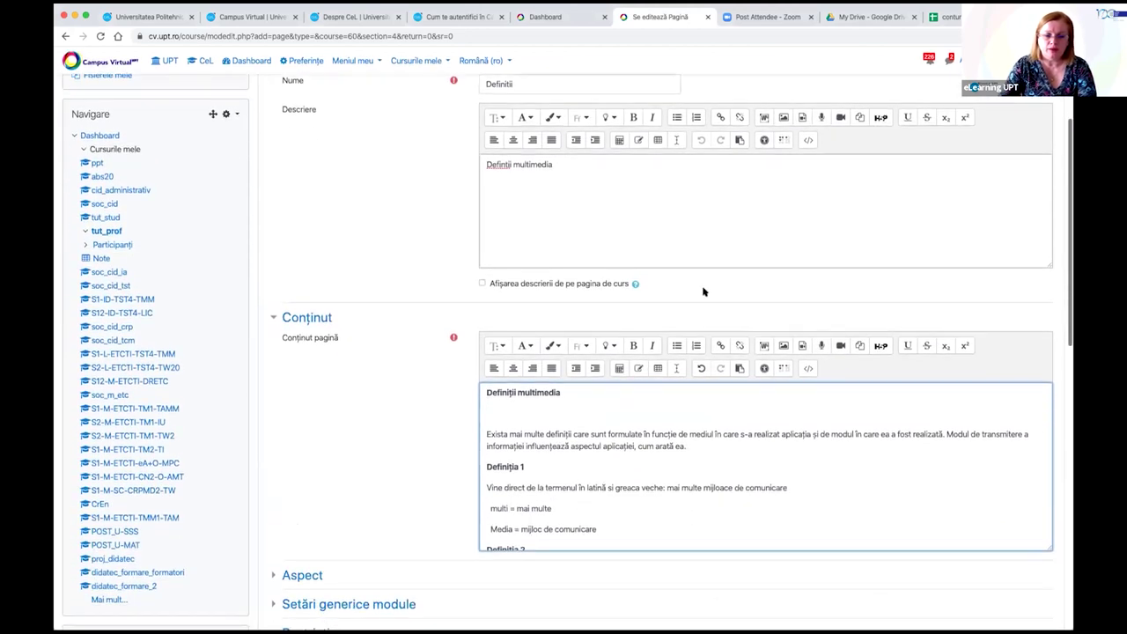
scroll(660, 419, down, 10)
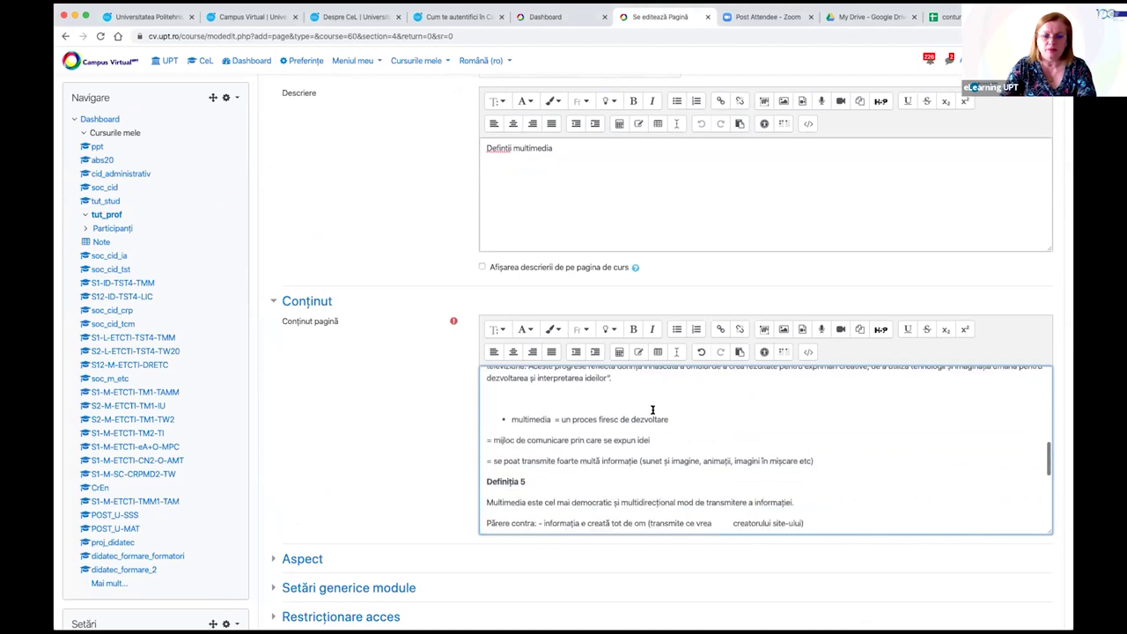
scroll(653, 409, down, 5)
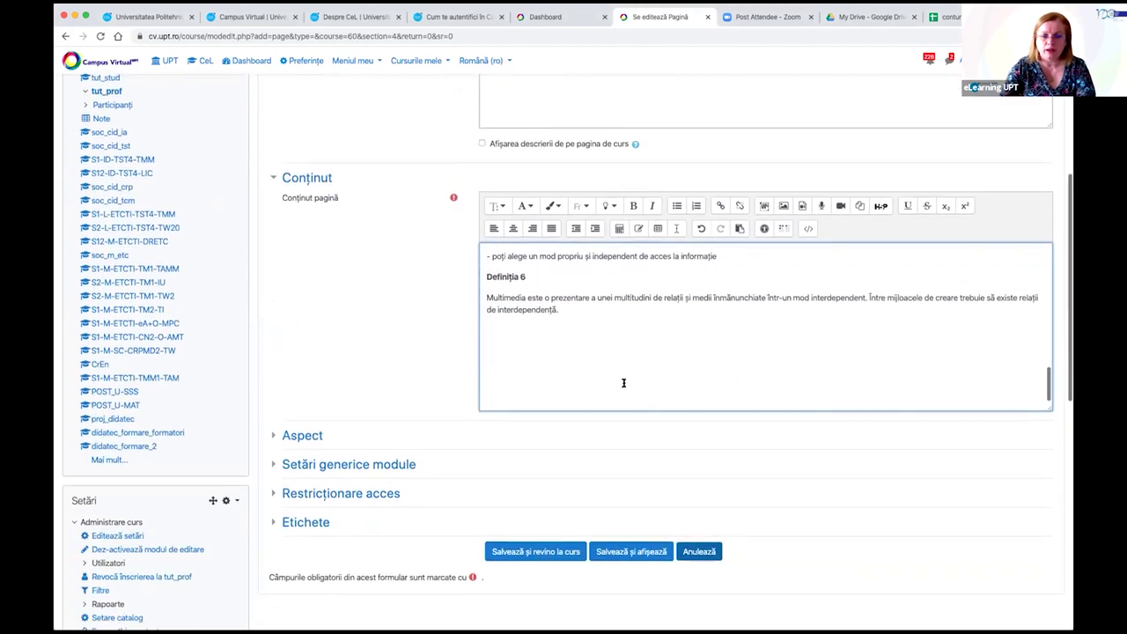
scroll(616, 361, up, 4)
scroll(616, 362, up, 6)
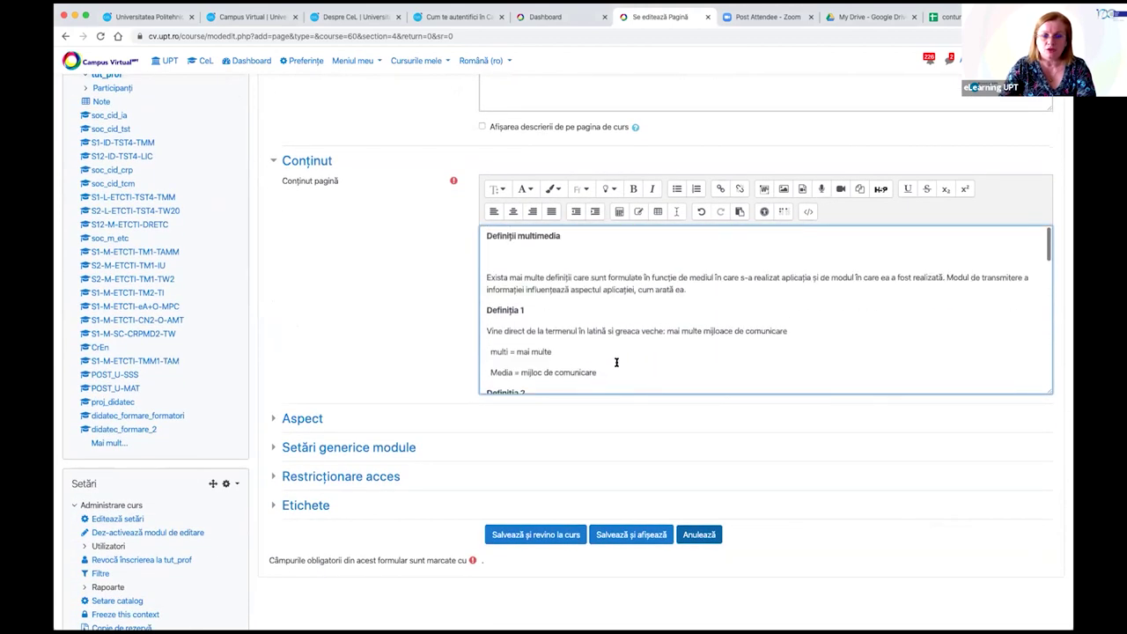
Enlarge the Conținut pagină editing area downward and delete the blank line below the "Definiții multimedia" heading.
drag(1046, 390, 972, 534)
scroll(539, 261, up, 1)
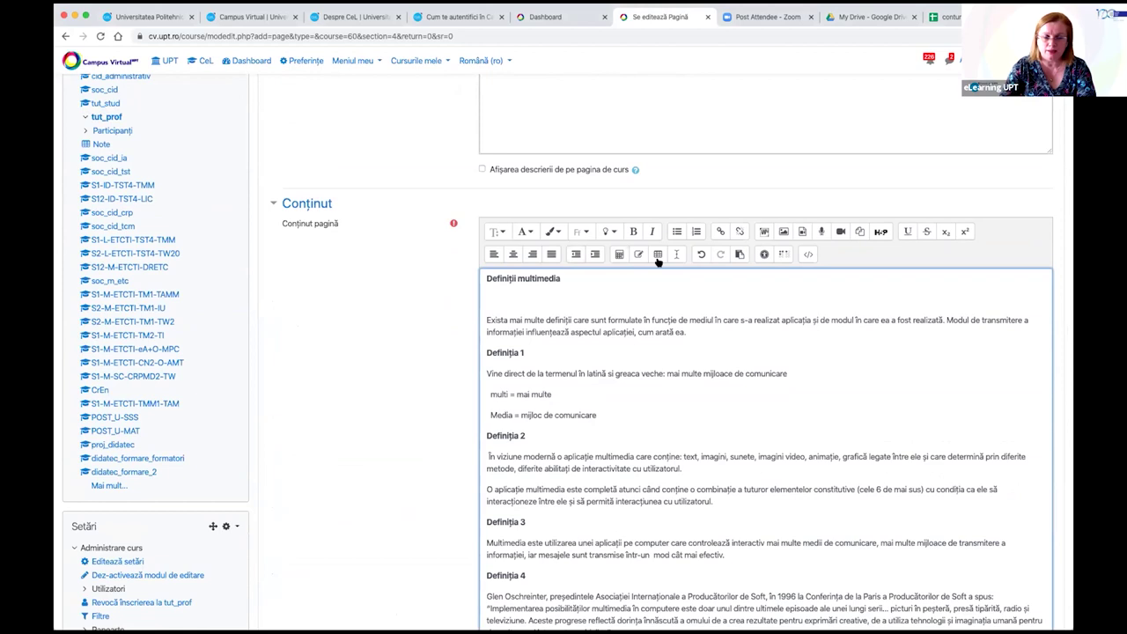
click(504, 295)
key(BackSpace)
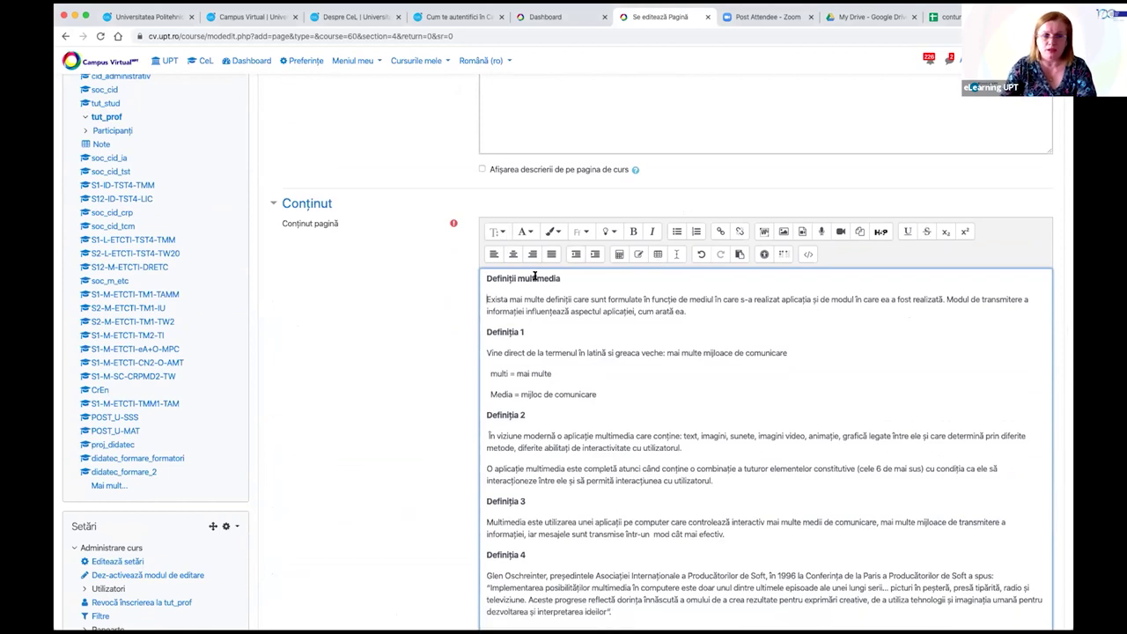
Set the "Definiții multimedia" heading in the page content to the x-large font size.
triple_click(535, 276)
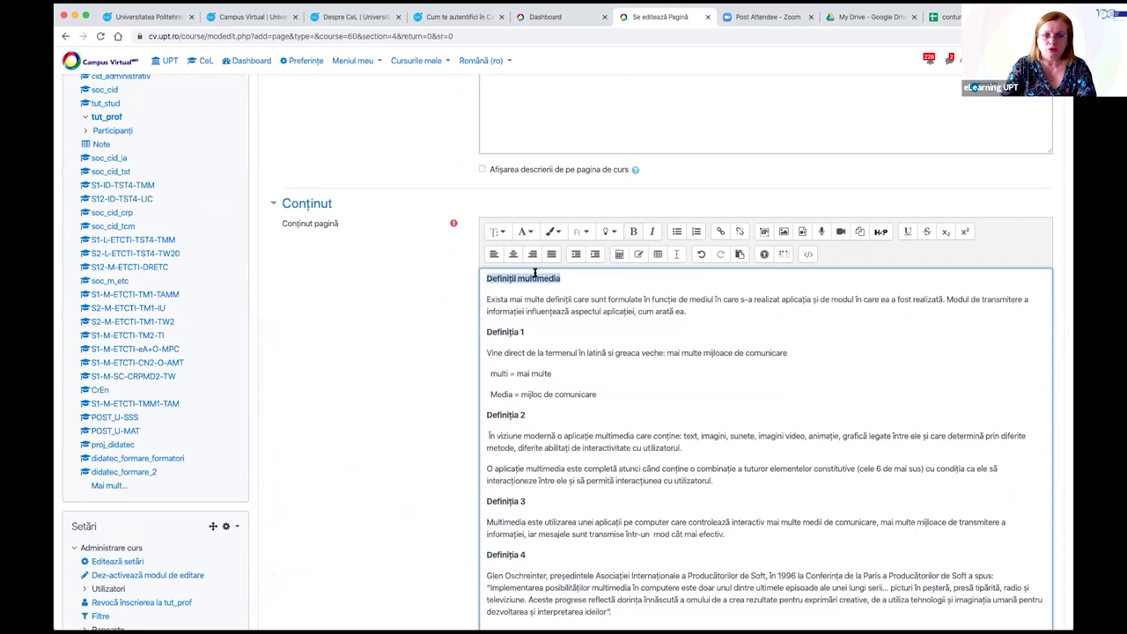
click(500, 232)
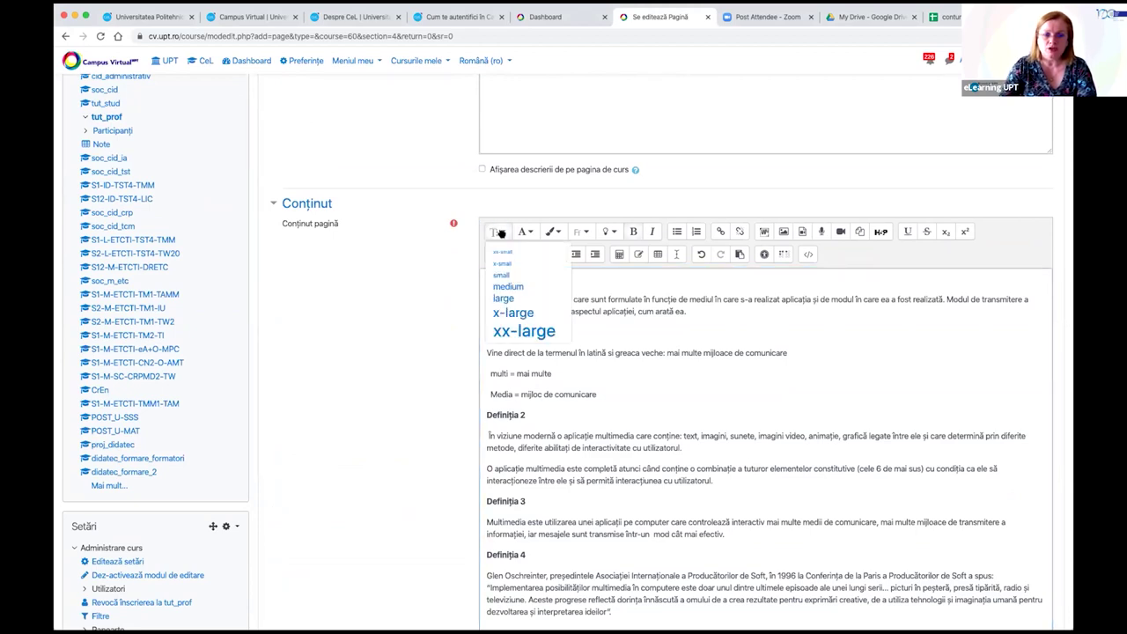
click(503, 298)
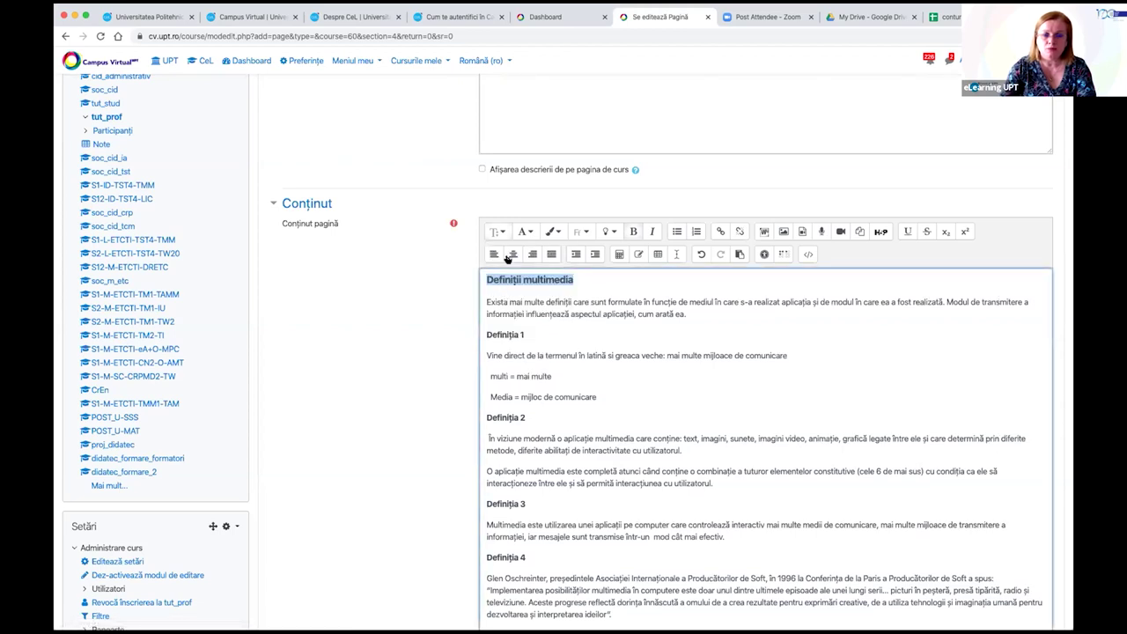
click(503, 227)
click(525, 313)
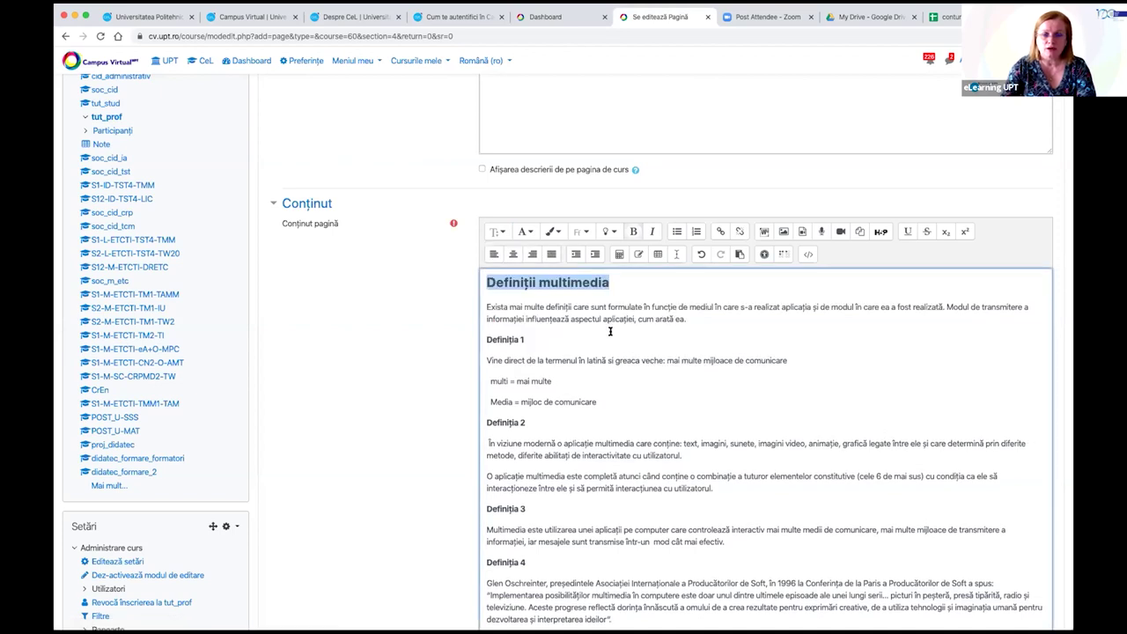
Apply the Titlu (mic) paragraph style to the "Definiții multimedia" heading in the page content.
click(582, 315)
drag(614, 282, 480, 281)
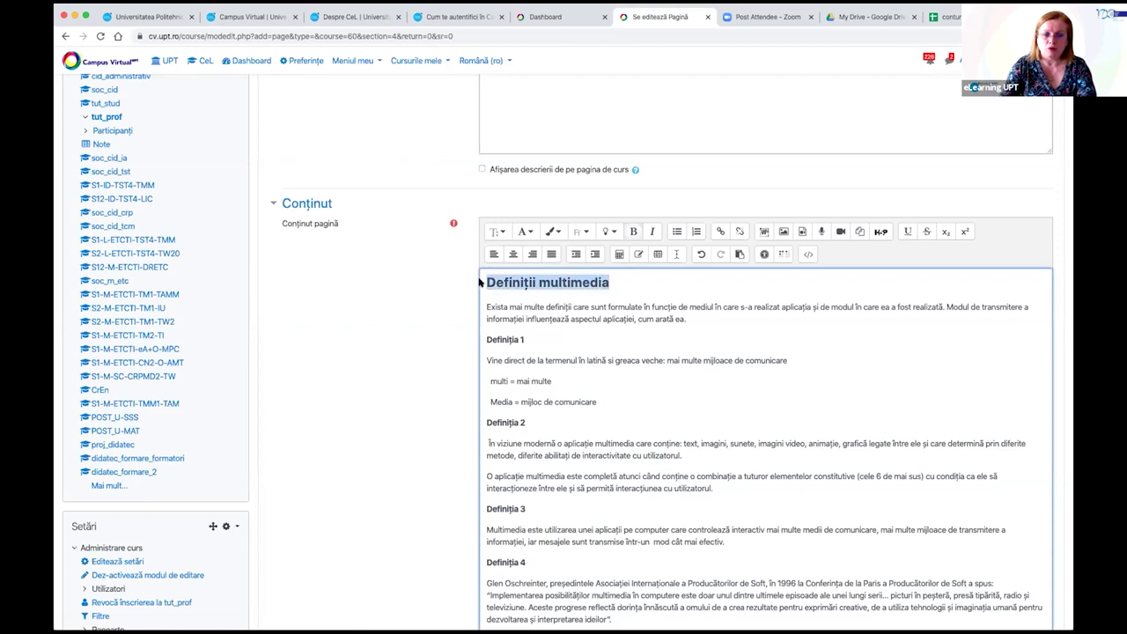
click(531, 231)
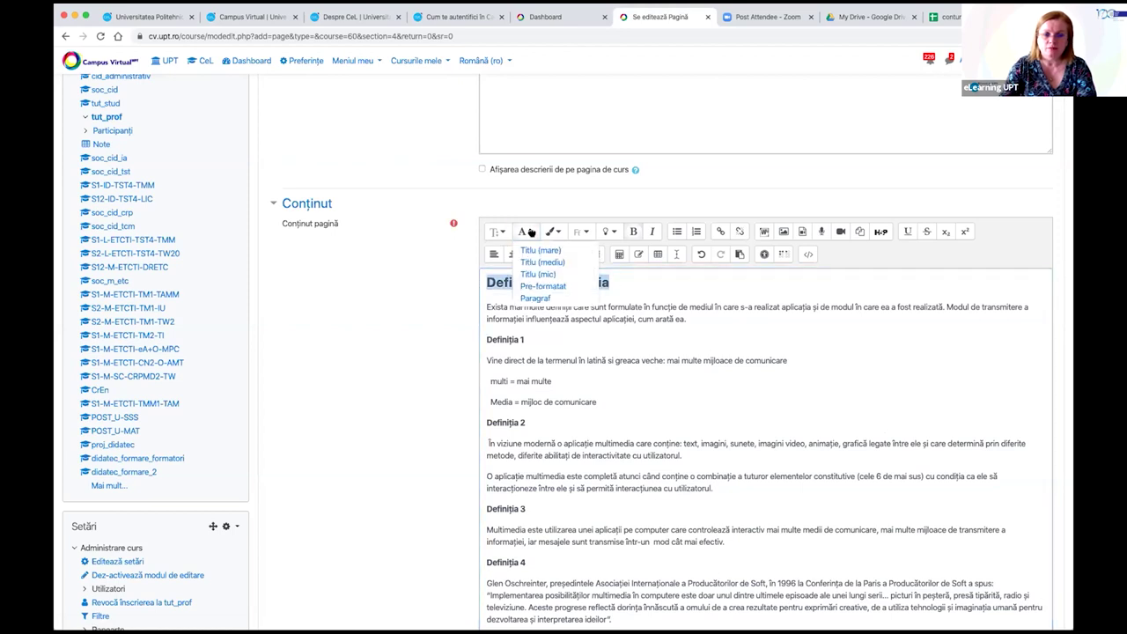
click(531, 231)
click(531, 232)
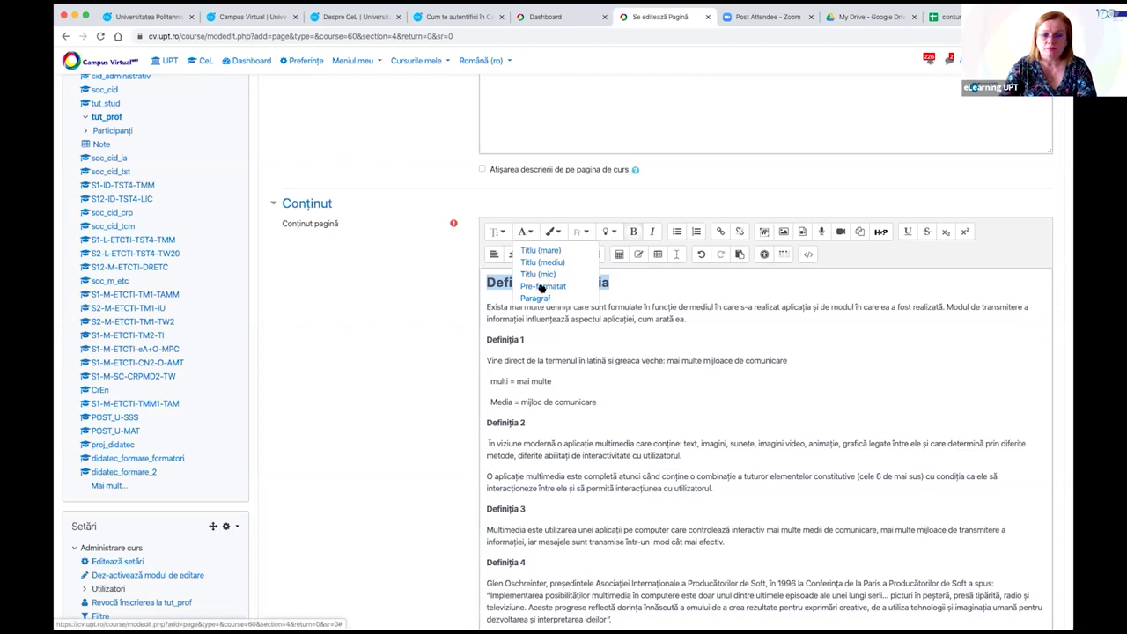
click(587, 276)
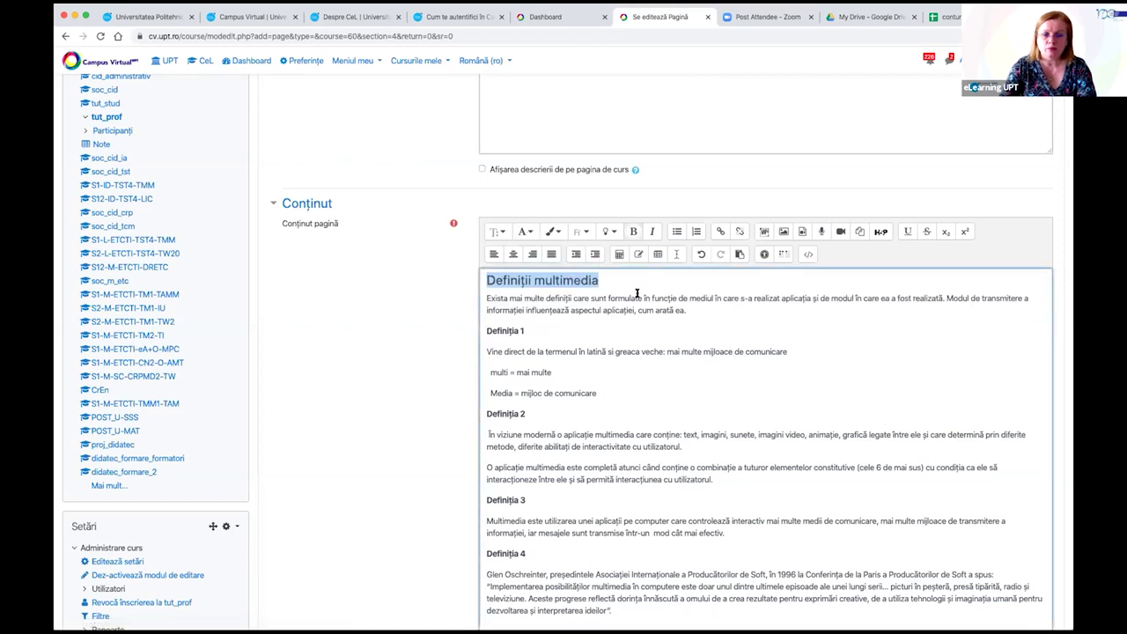
Color the "Definiții multimedia" heading text red.
click(557, 232)
click(557, 232)
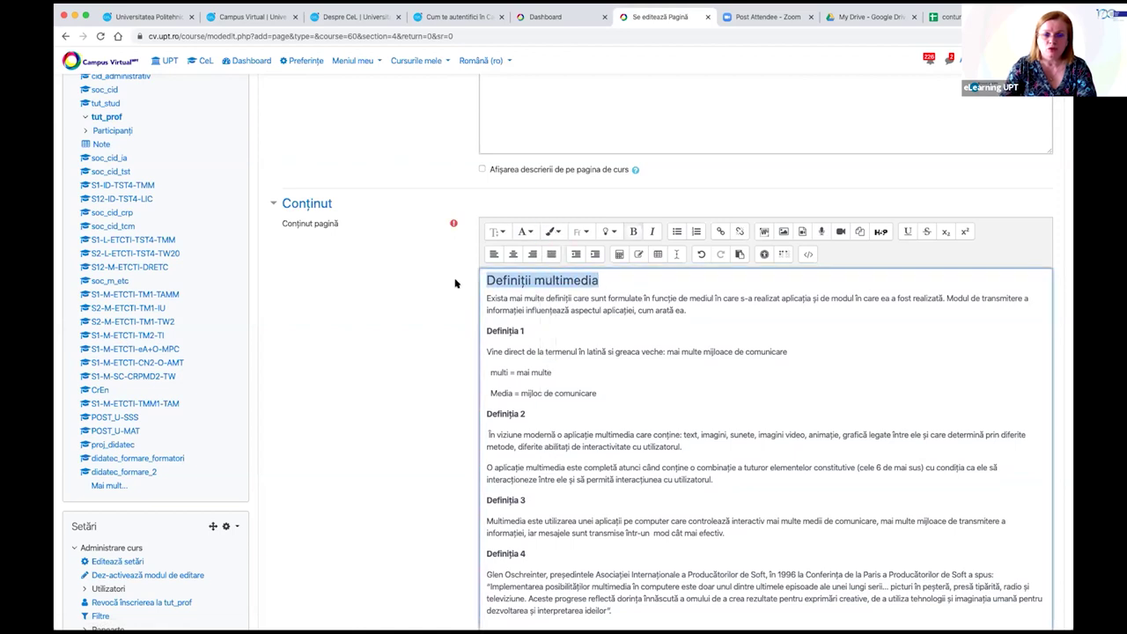
click(558, 233)
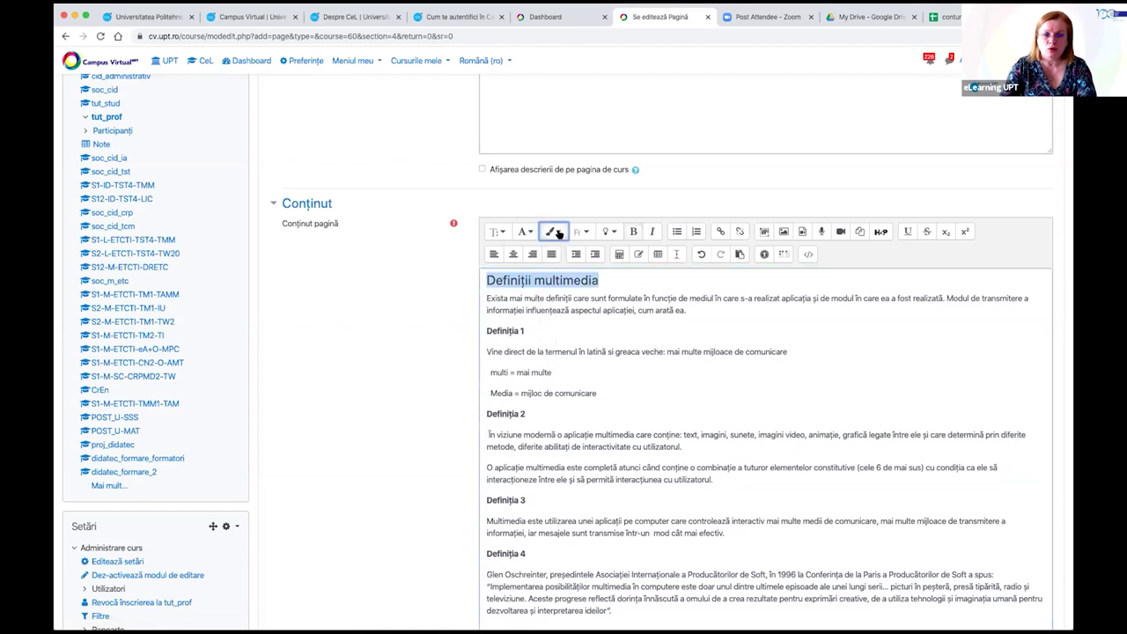
click(597, 301)
click(662, 310)
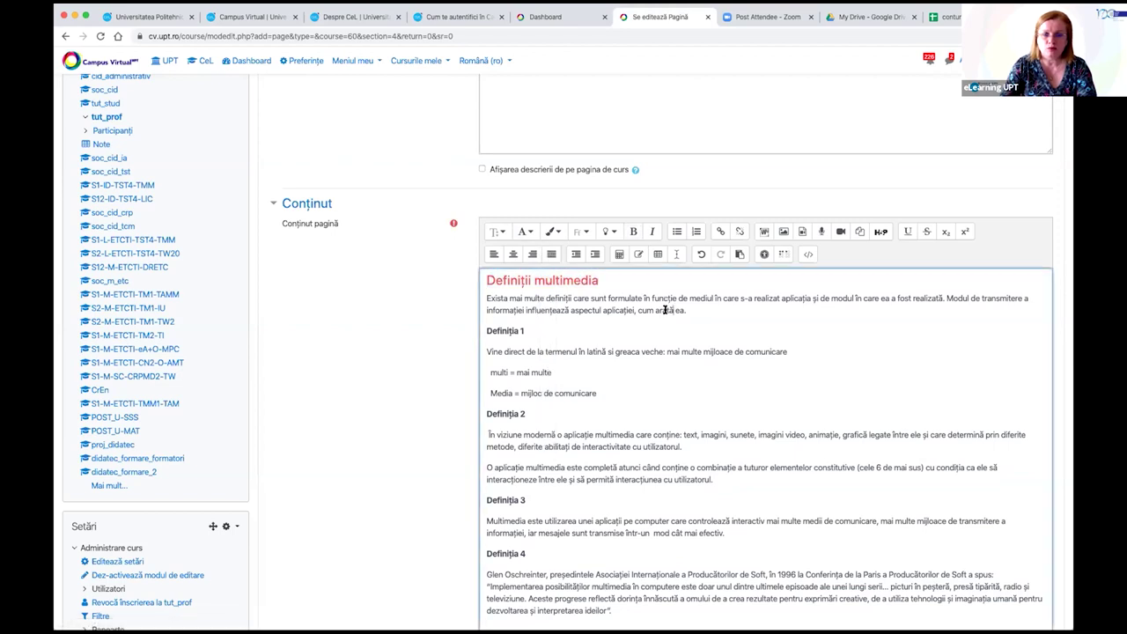
Try to toggle bold formatting on the red "Definiții multimedia" heading.
drag(600, 280, 476, 281)
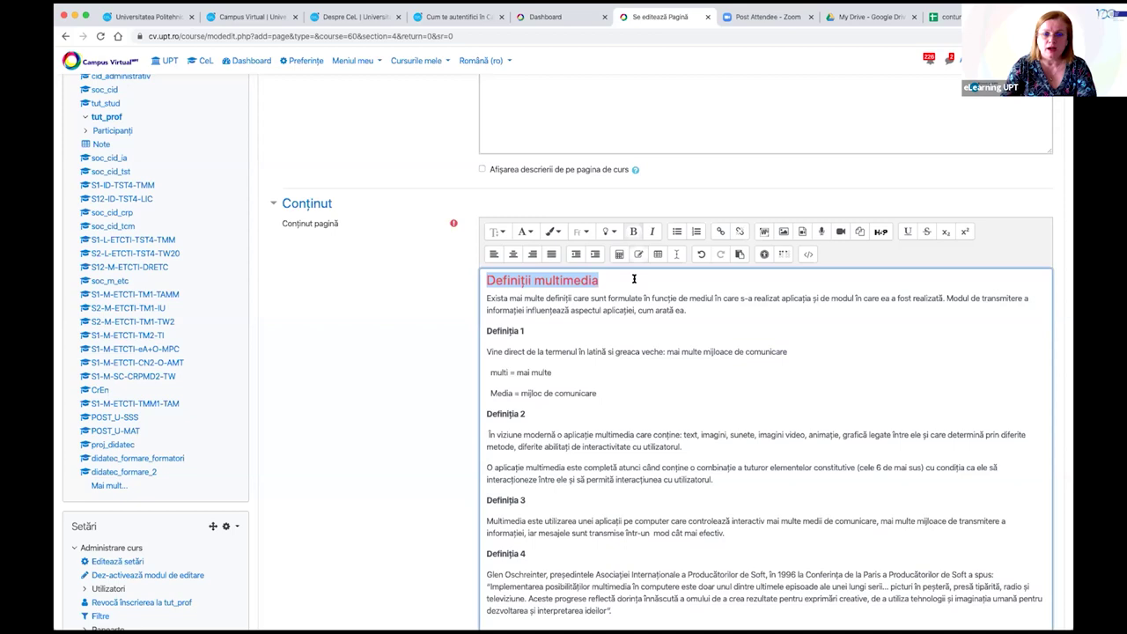
click(633, 231)
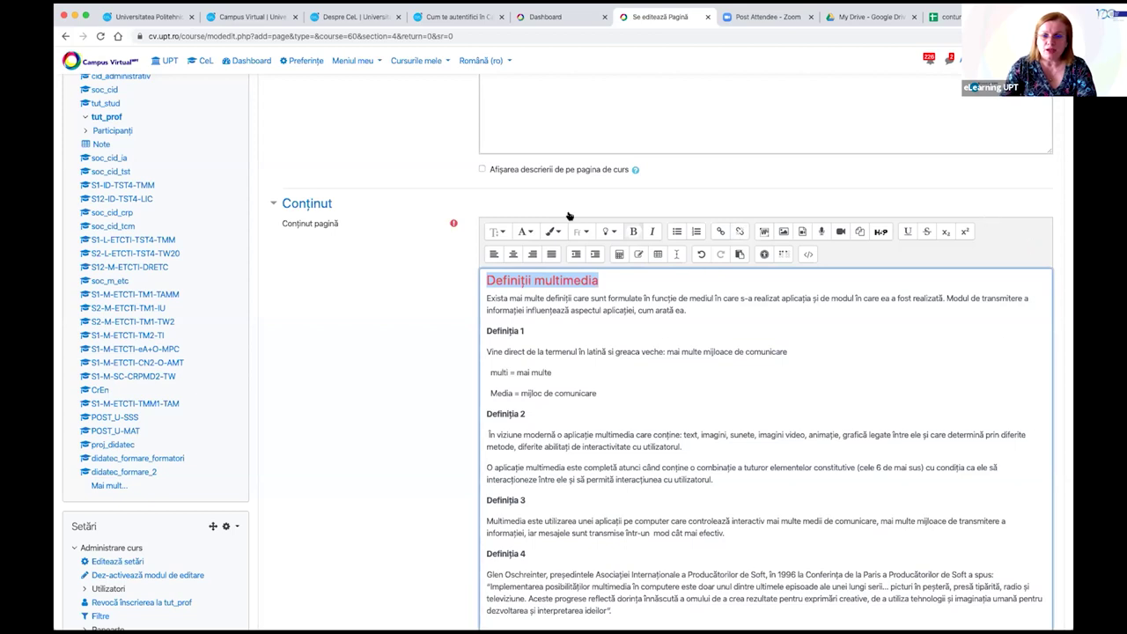
click(649, 311)
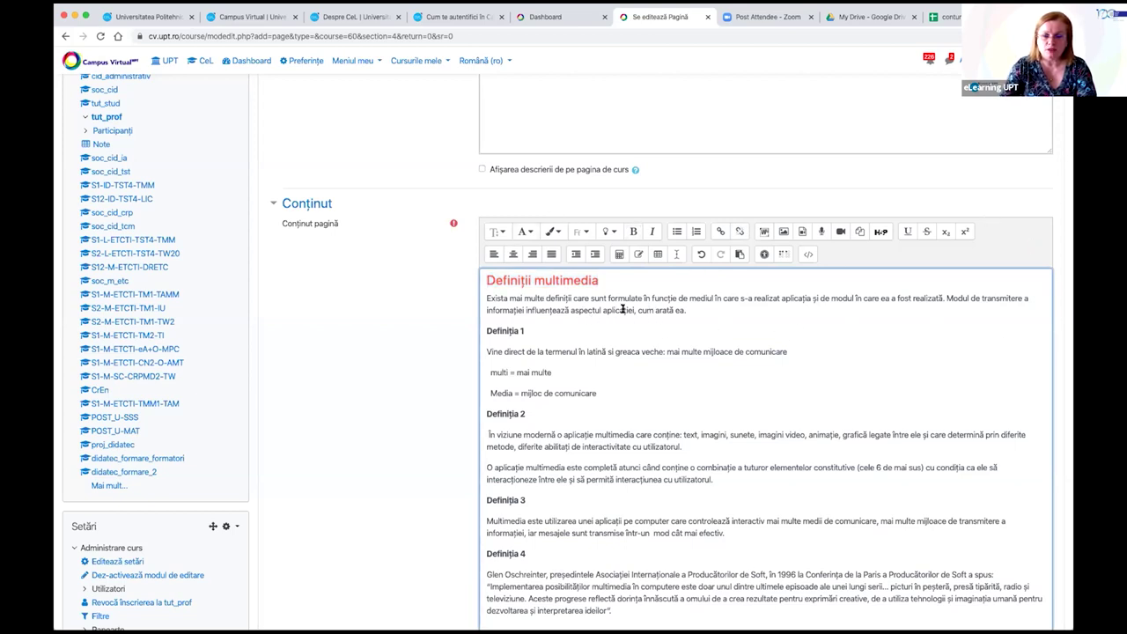
Italicize the introductory paragraph below the "Definiții multimedia" heading.
drag(483, 295, 693, 310)
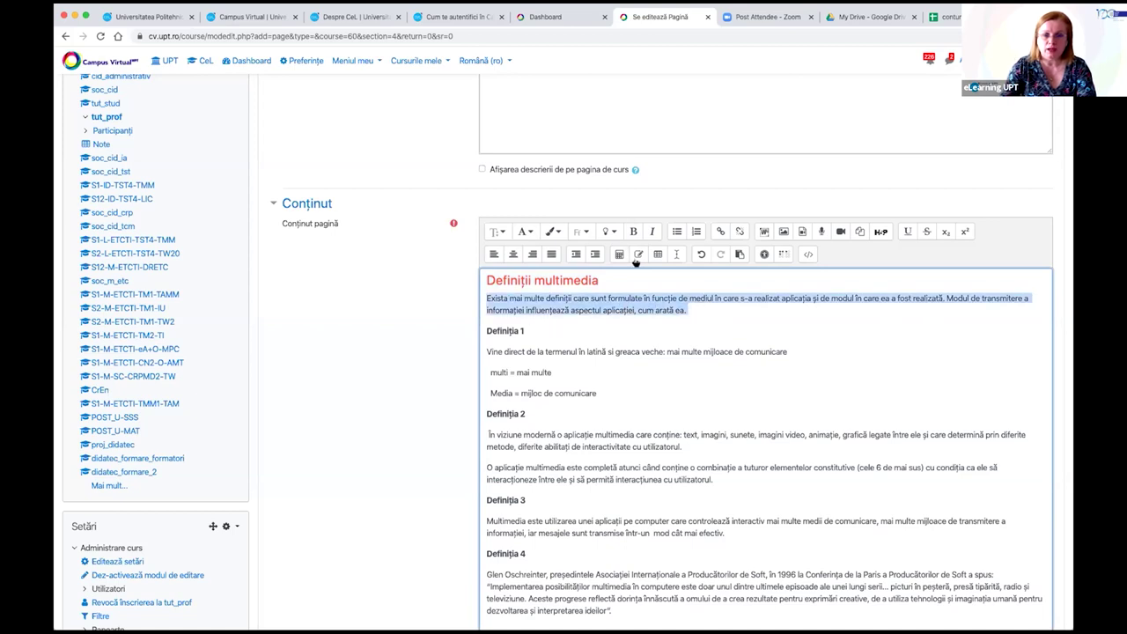
click(652, 232)
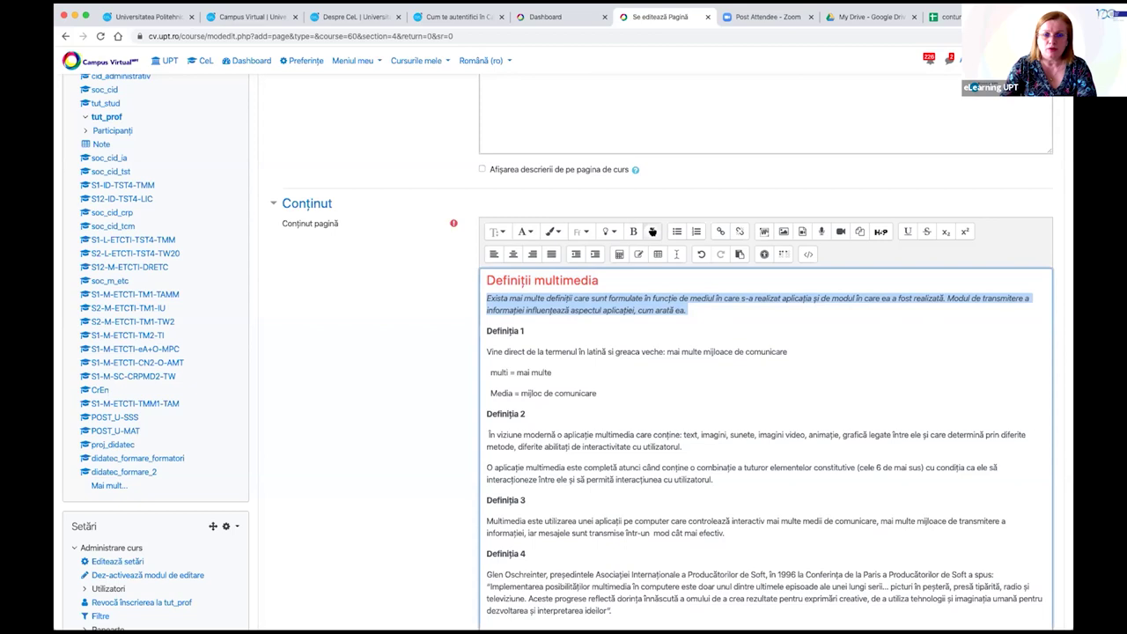
click(683, 324)
Color the "Definiția 1" heading yellow and look through the available fonts without changing the typeface.
drag(535, 329, 480, 329)
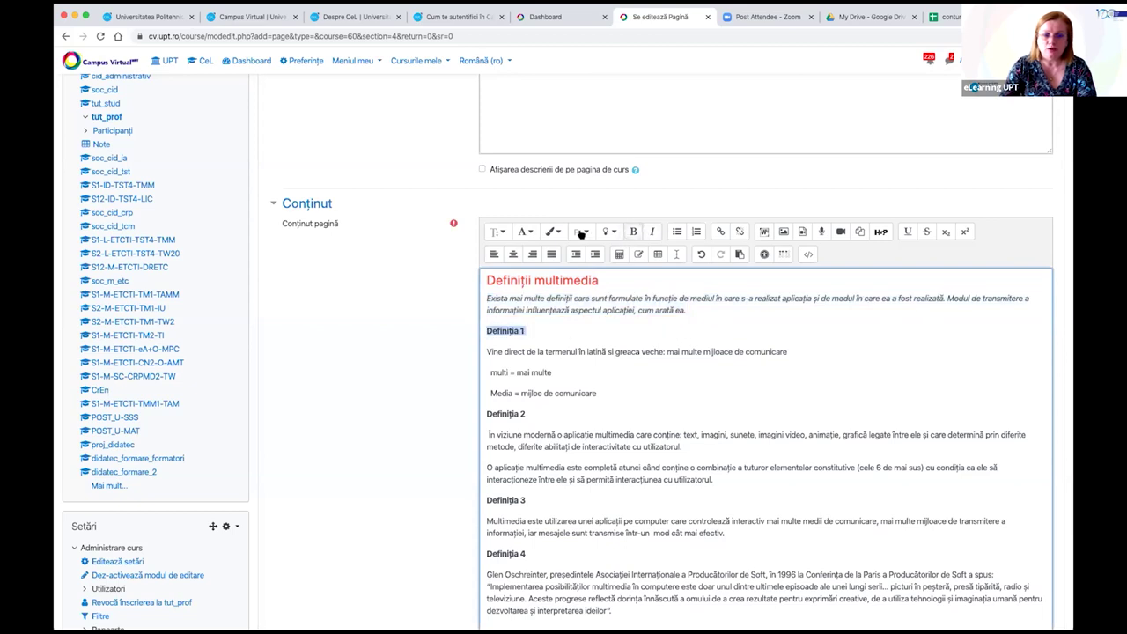
click(555, 232)
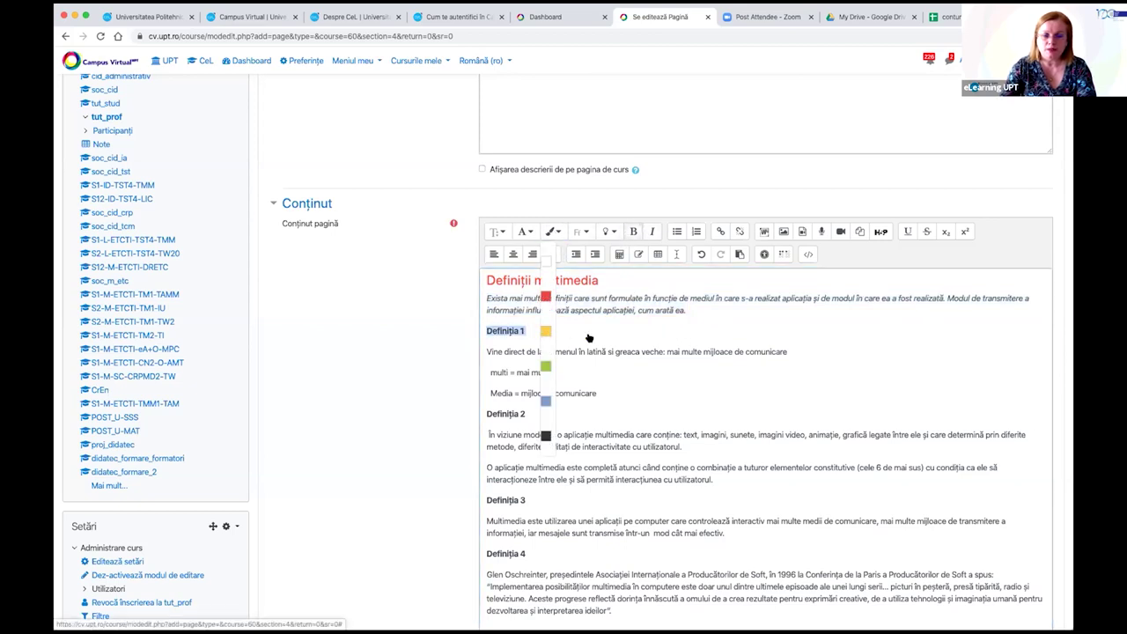
click(590, 339)
click(583, 232)
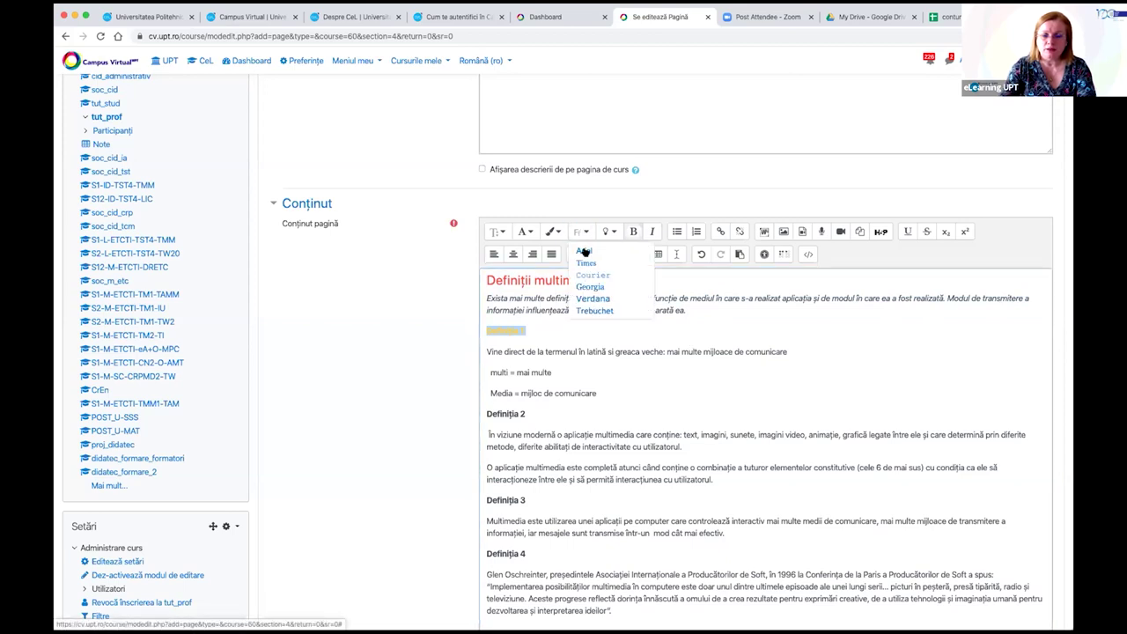
key(Escape)
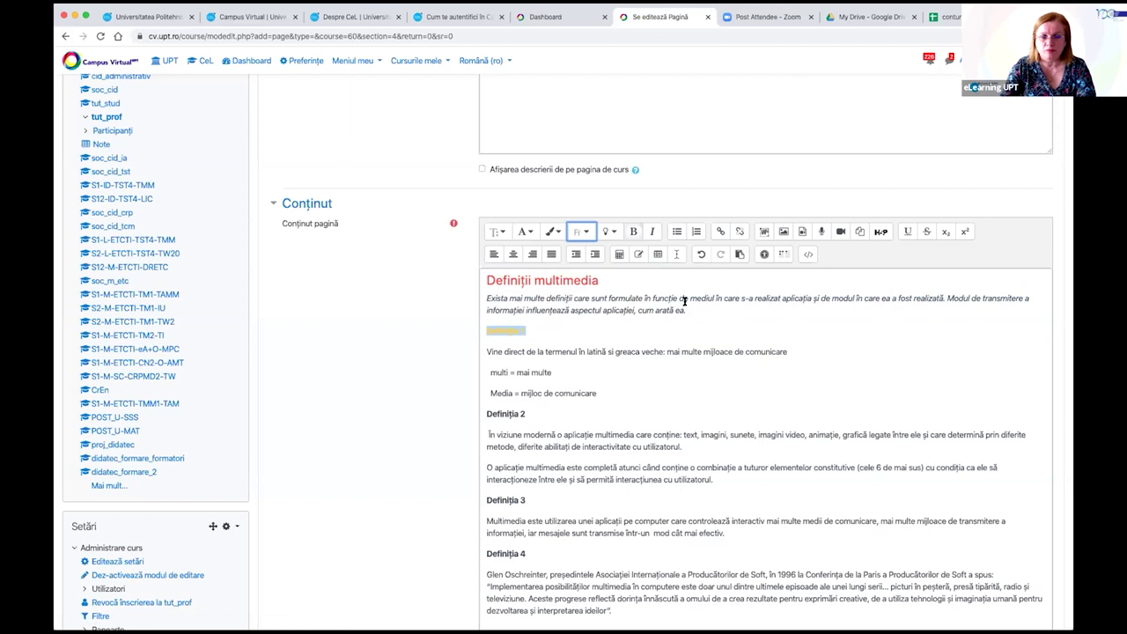
click(620, 363)
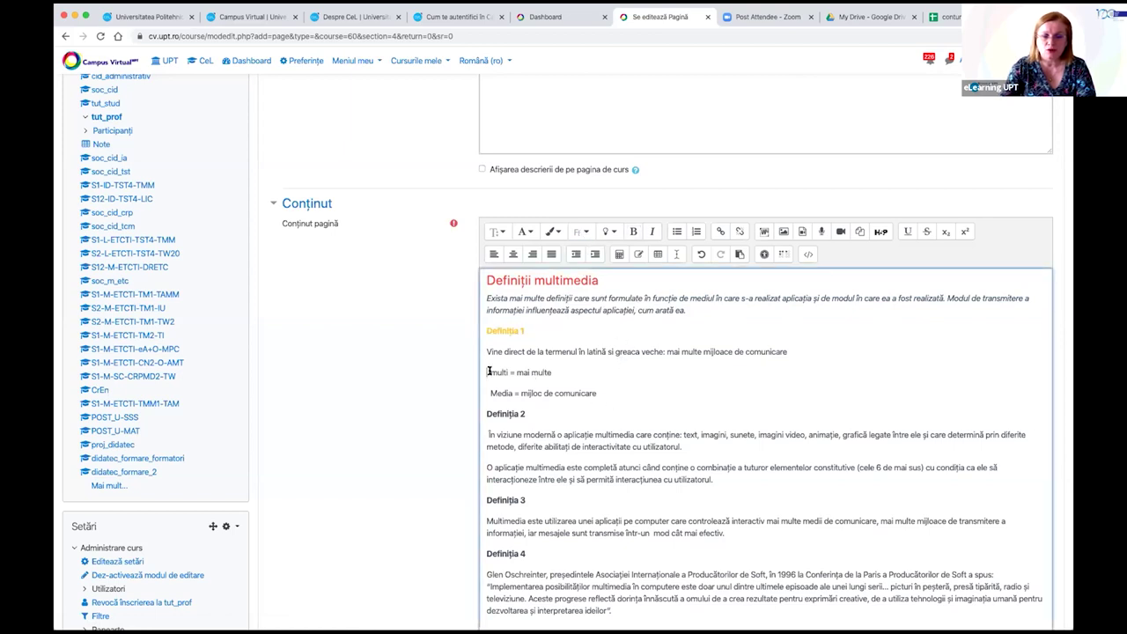
Format the "multi = mai multe" and "Media = mijloc de comunicare" lines as a bulleted list, and convert it to a numbered list.
drag(490, 372, 598, 393)
click(677, 232)
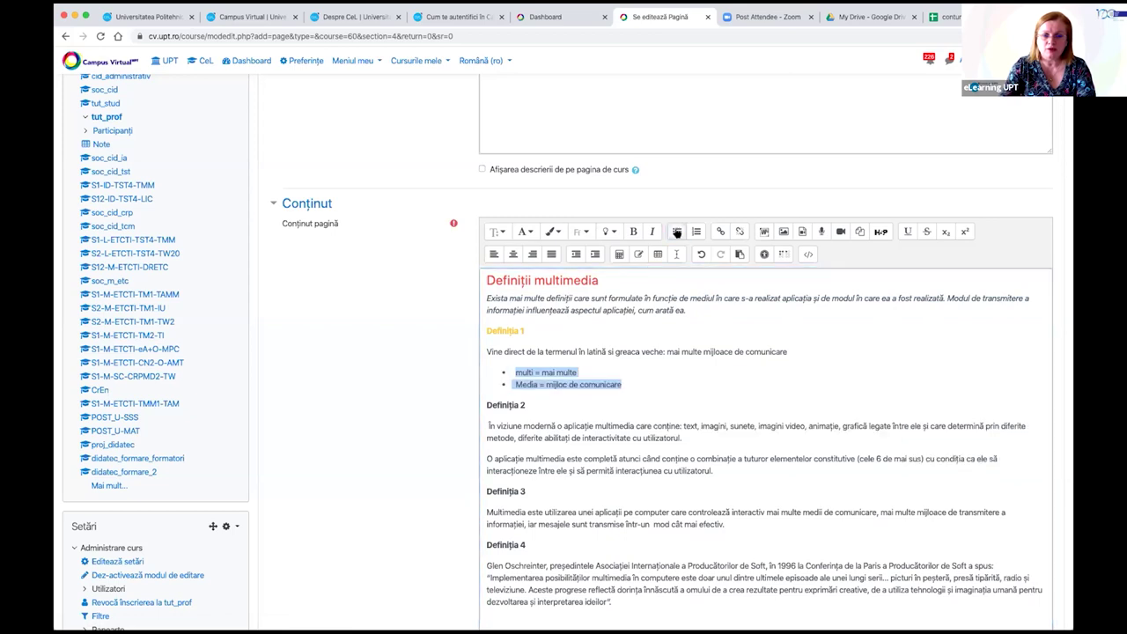
click(696, 232)
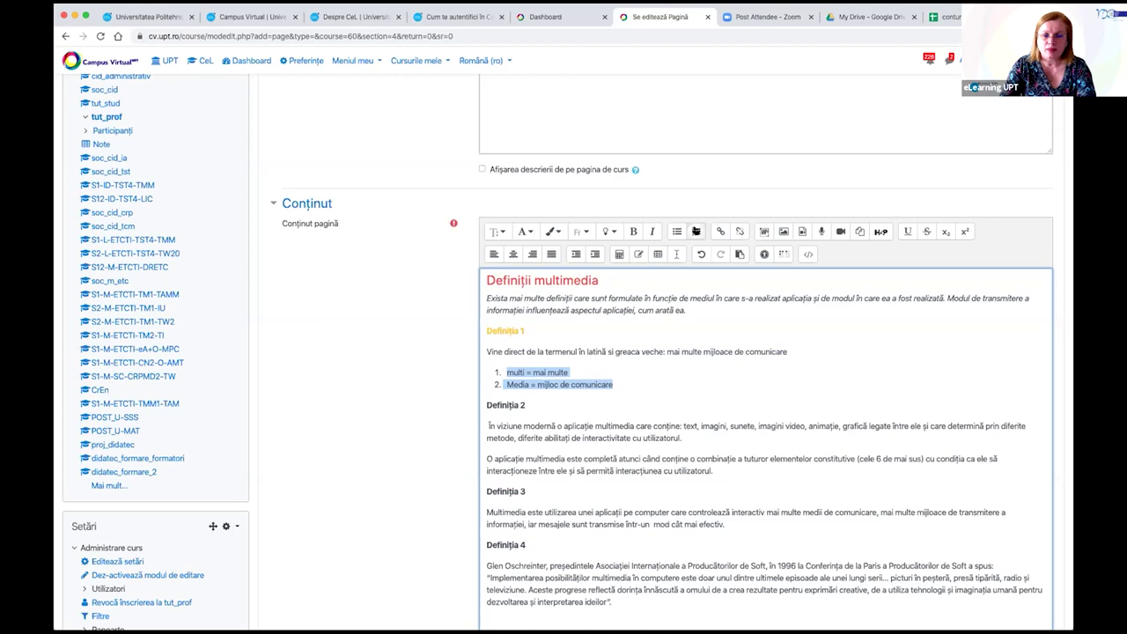
click(606, 426)
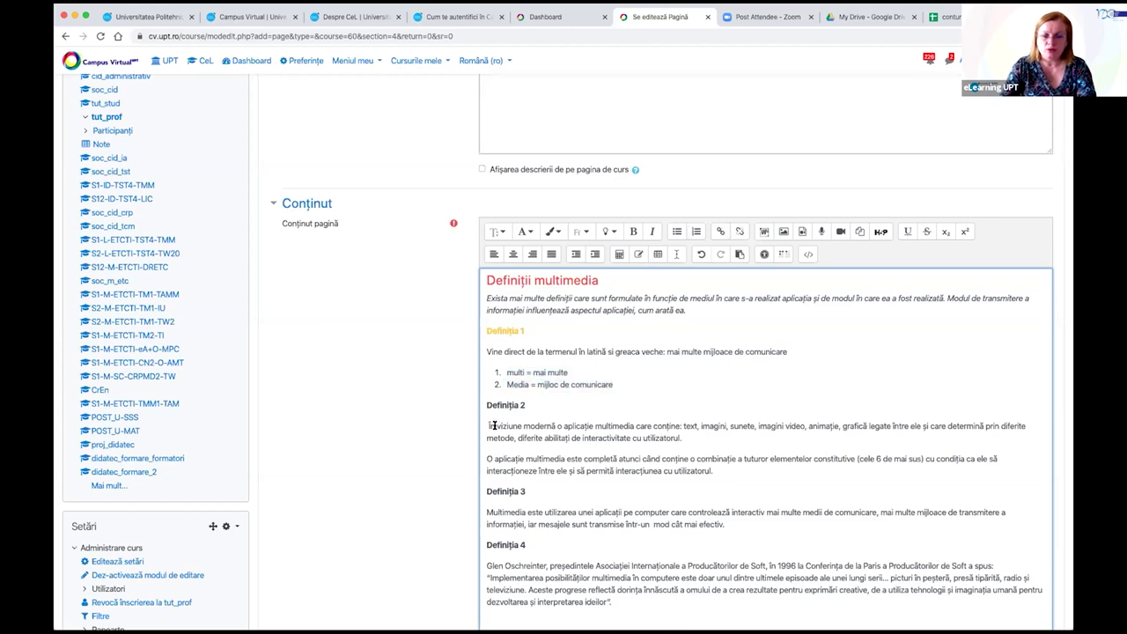
drag(686, 440, 518, 438)
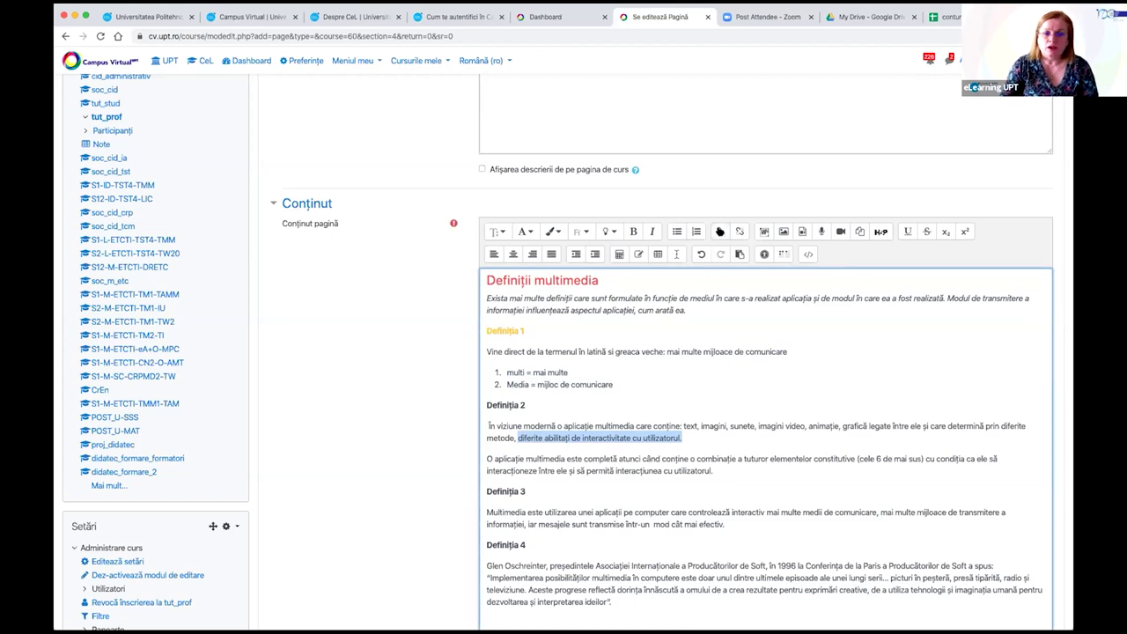
click(720, 231)
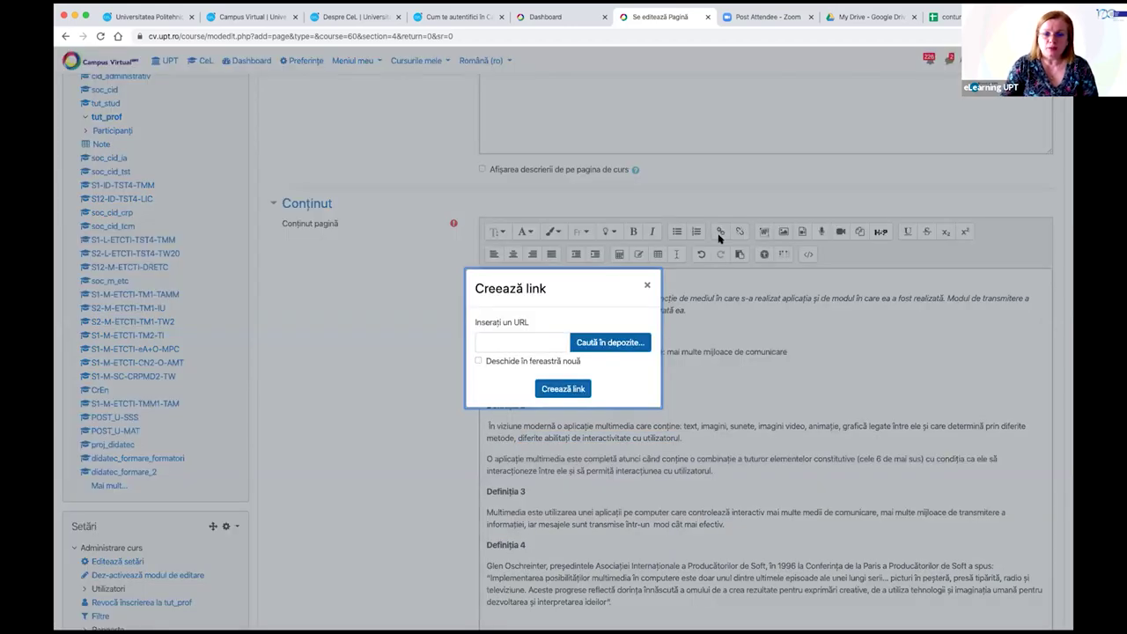
click(647, 286)
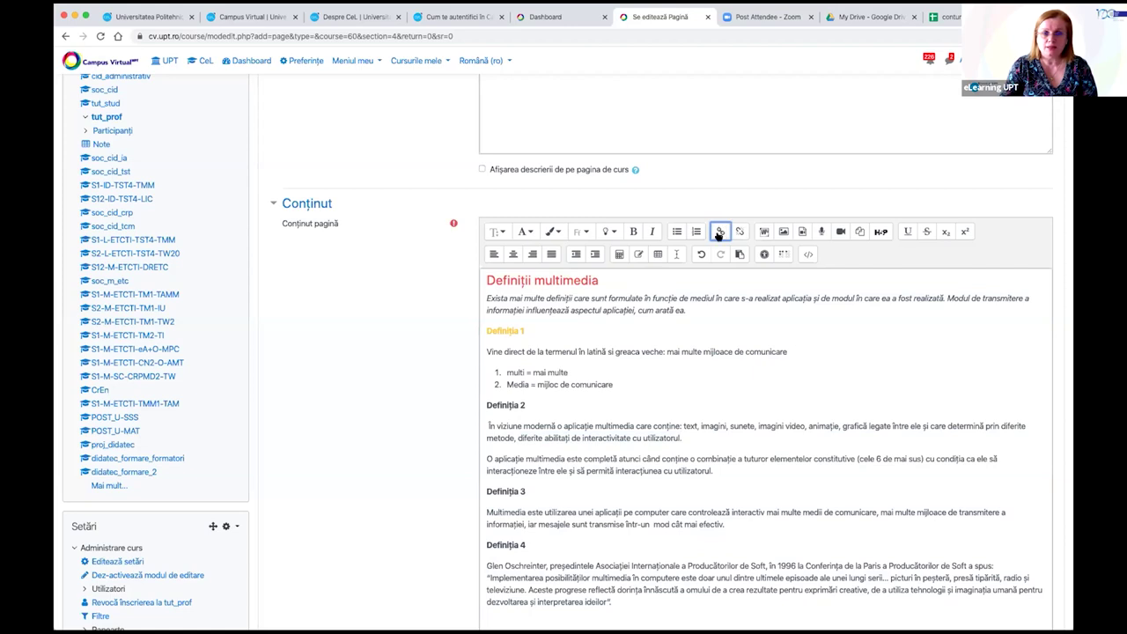
Prepare a link on "diferite abilități de interactivitate cu utilizatorul" using the Despre CeL page address elearning.upt.ro/ro/despre-cel/, with Deschide în fereastră nouă enabled.
click(682, 433)
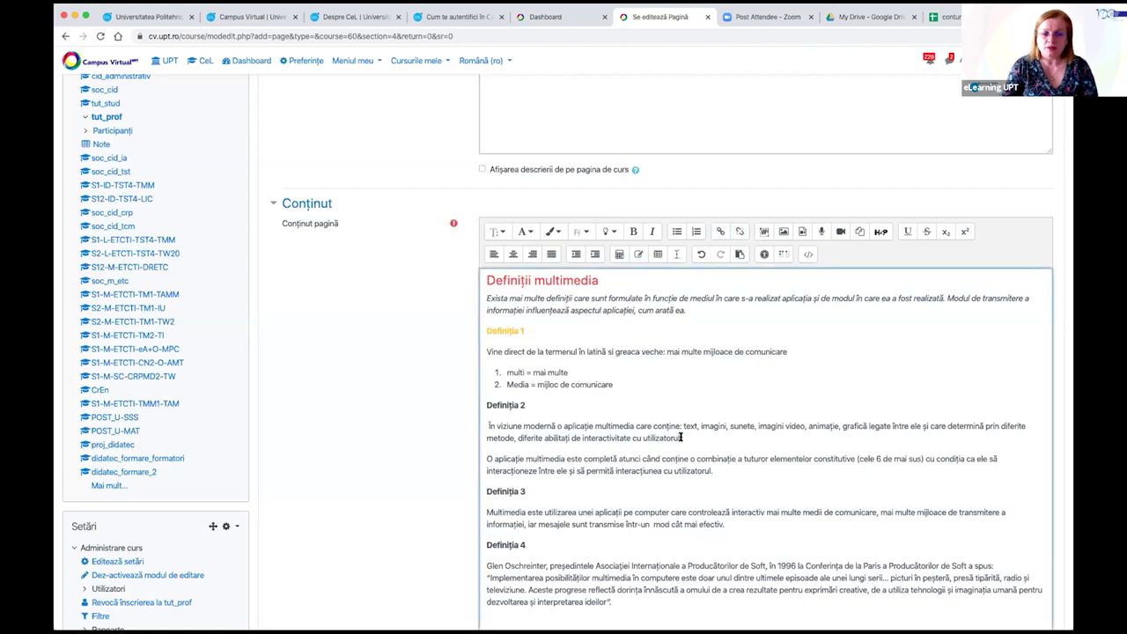
shift+click(520, 437)
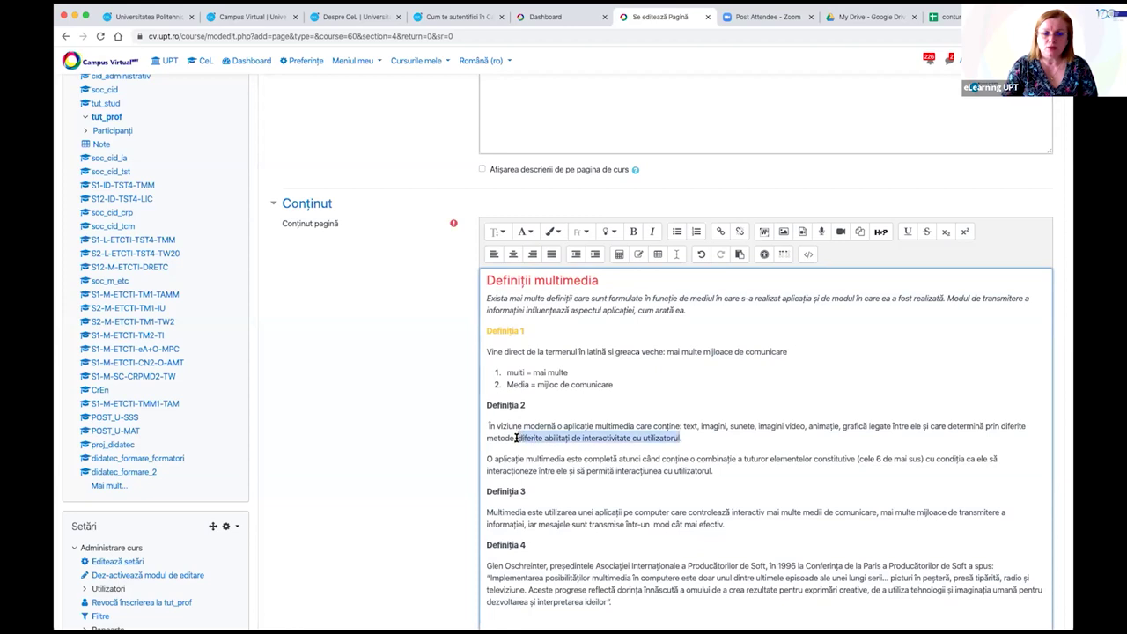
click(721, 231)
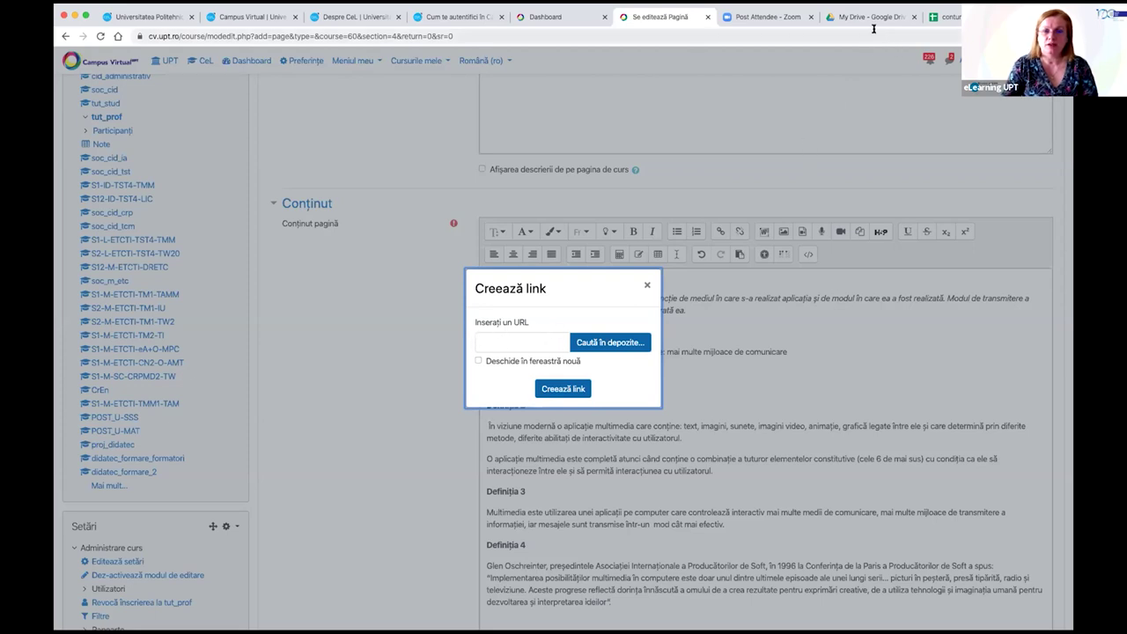
click(348, 18)
click(351, 36)
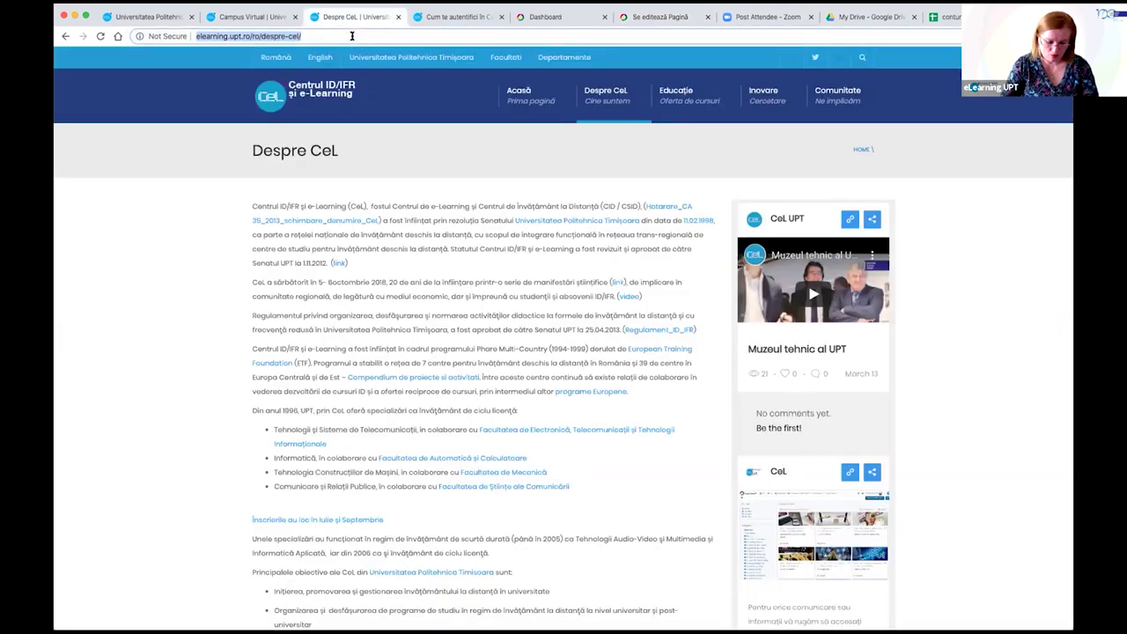
click(669, 18)
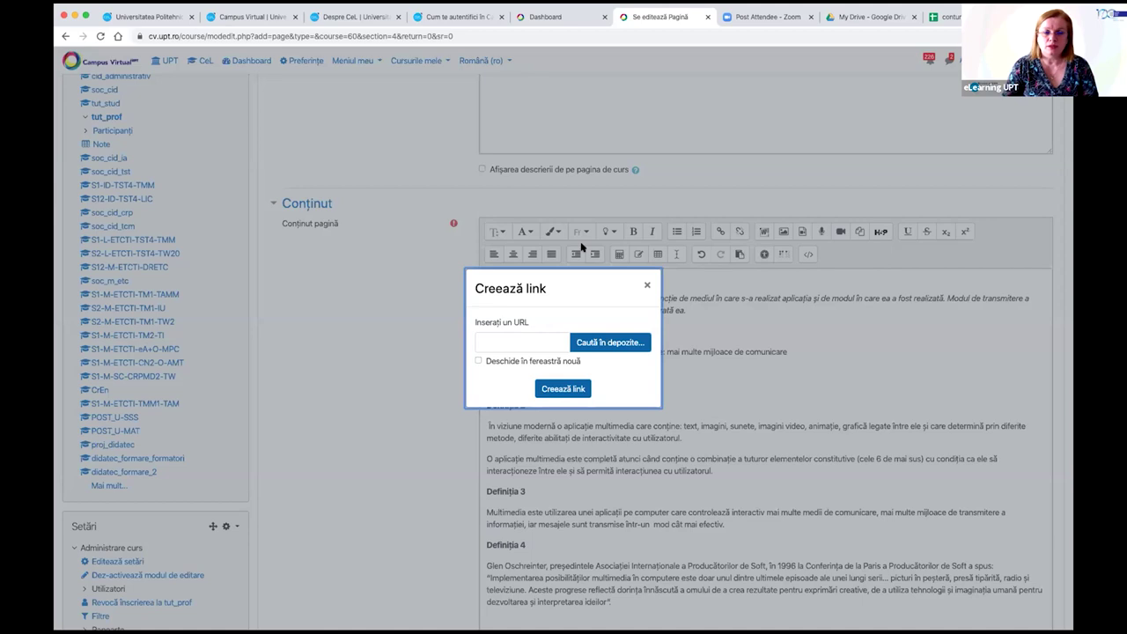
click(531, 341)
key(super+v)
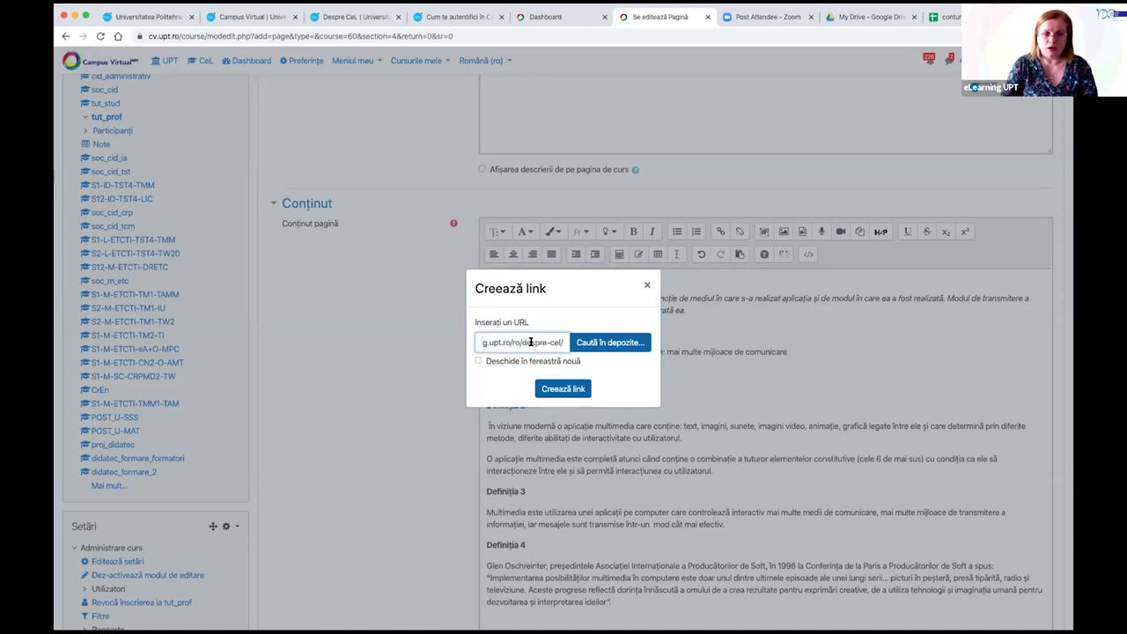
click(479, 361)
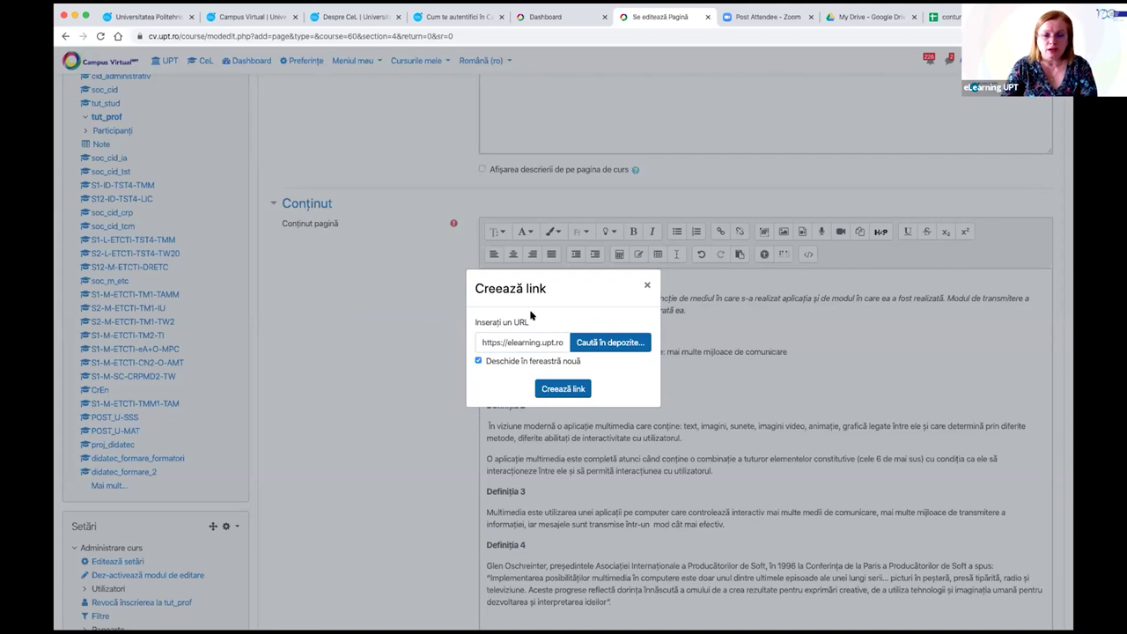
click(478, 361)
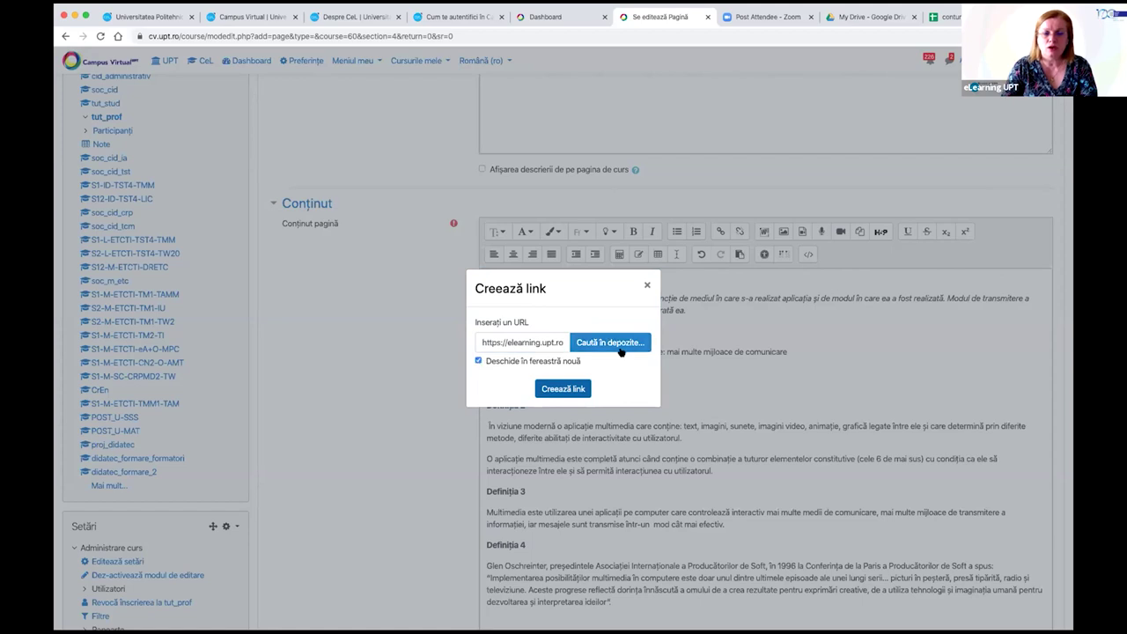
Browse the tut_prof course folders under Fișiere server as a possible link source, and return to the link settings without choosing a file.
click(612, 342)
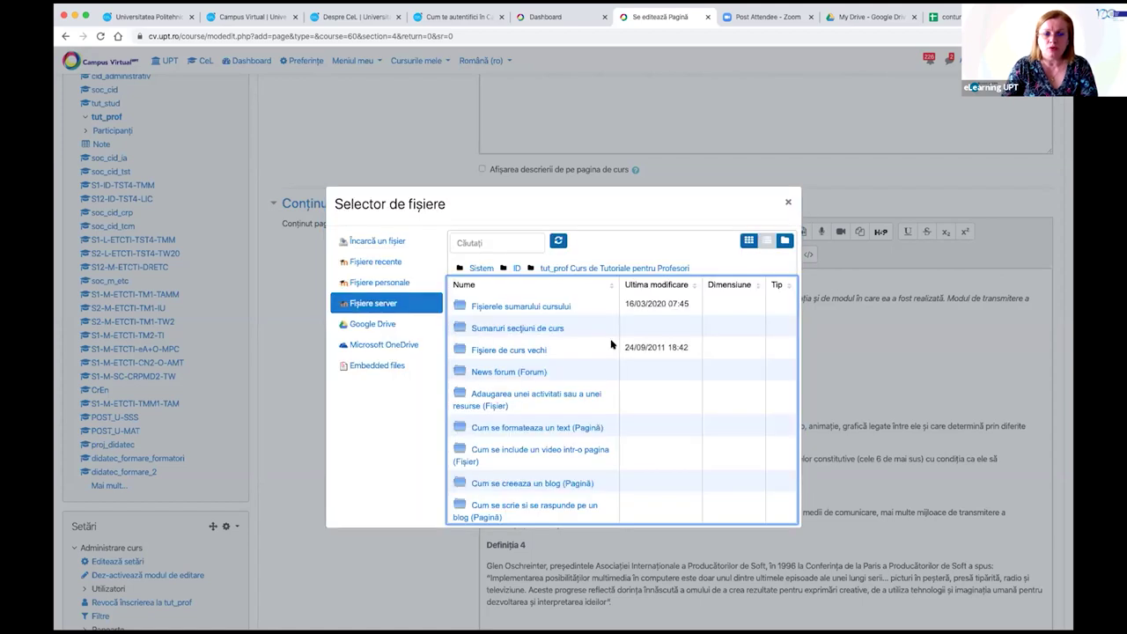
scroll(551, 315, down, 5)
scroll(569, 361, down, 2)
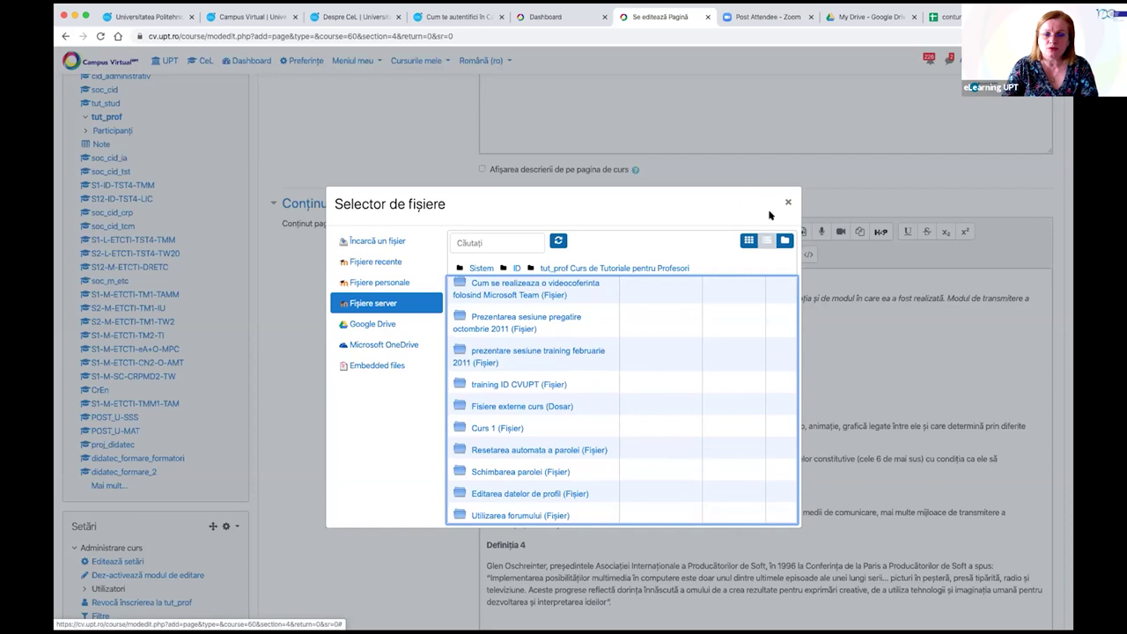
scroll(573, 406, down, 5)
scroll(573, 401, up, 8)
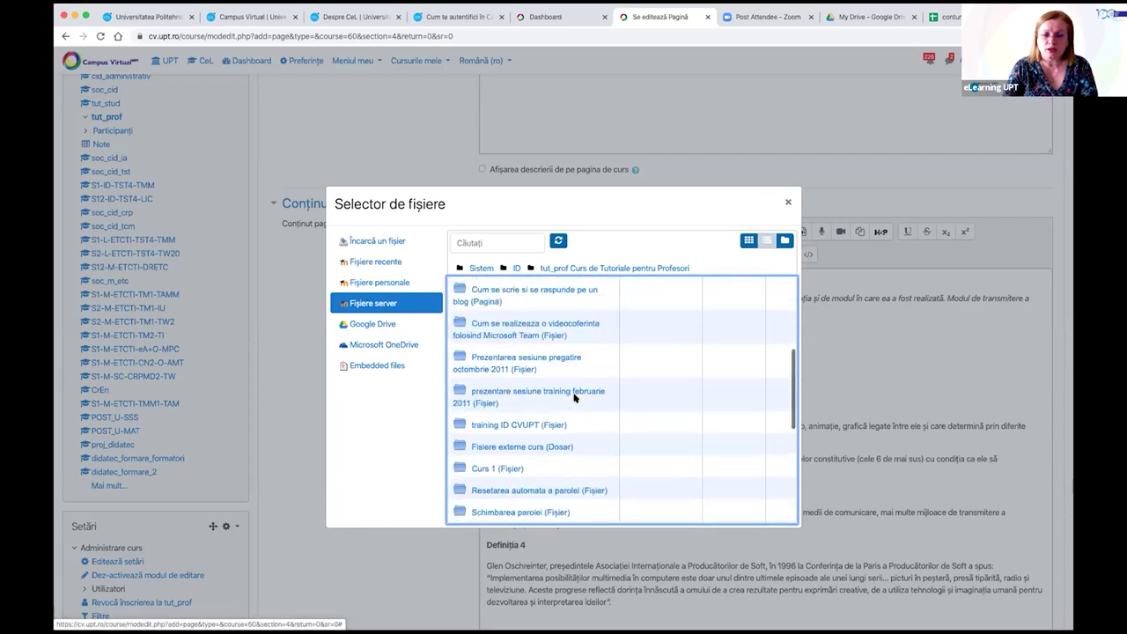
click(790, 205)
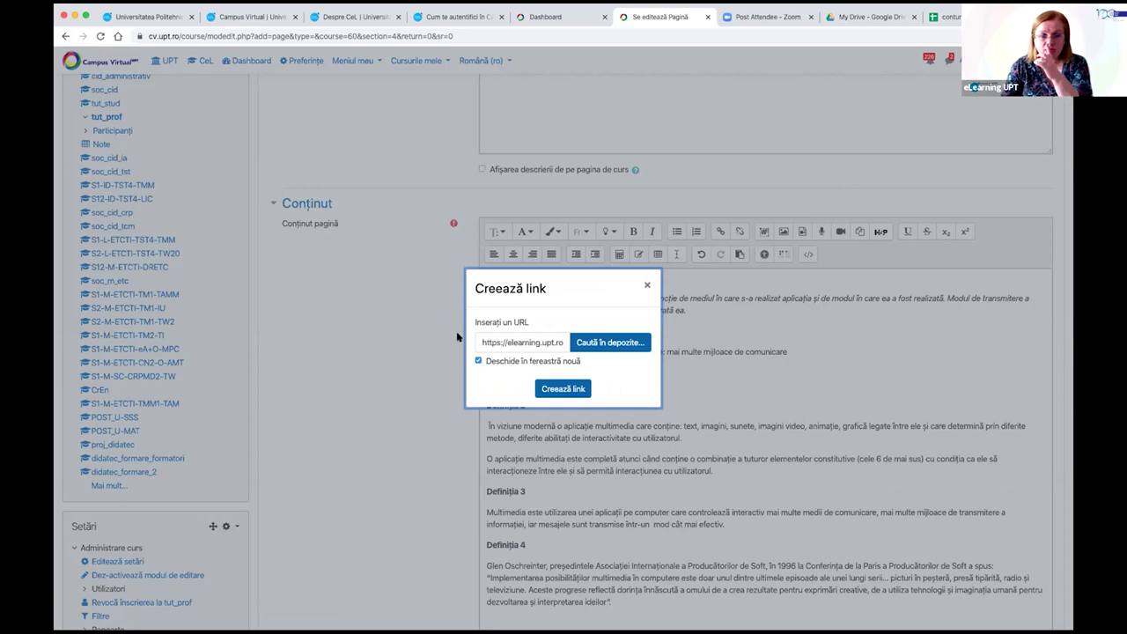
Create the prepared link on "diferite abilități de interactivitate cu utilizatorul" in the page content.
click(563, 388)
click(633, 488)
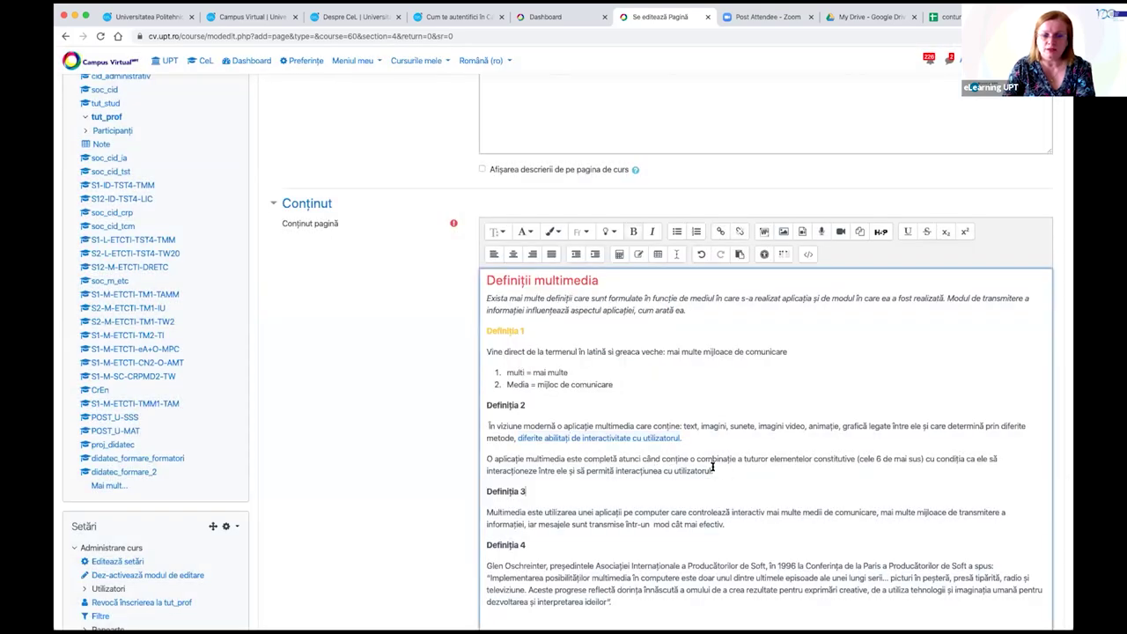
Add three blank lines below the Definiția 3 paragraph and place the cursor on the first one.
scroll(714, 461, down, 5)
click(751, 311)
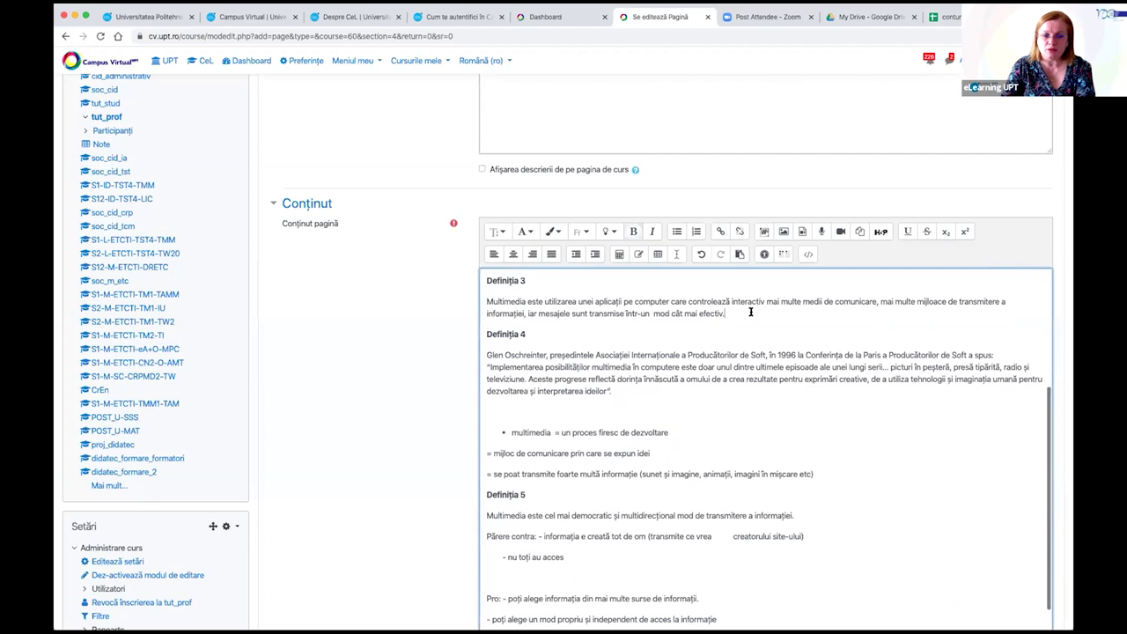
key(Return)
key(Return)
key(Return)
click(512, 333)
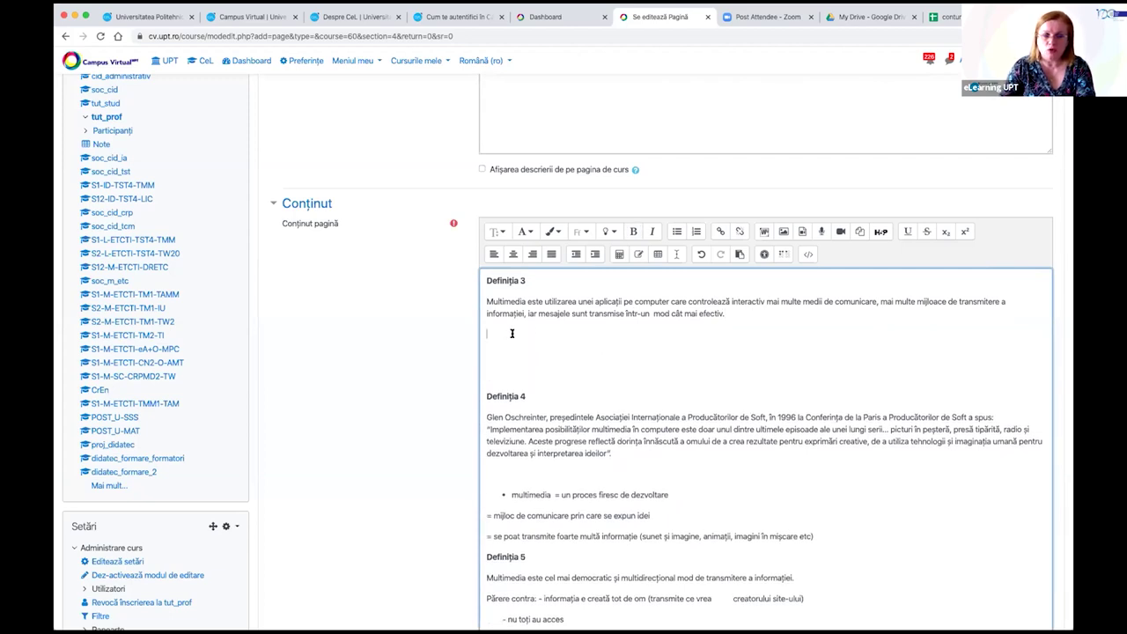
Start inserting an image below Definiția 3 and choose the local Fundal_ZOOM…gri-01.jpg file for upload.
click(784, 232)
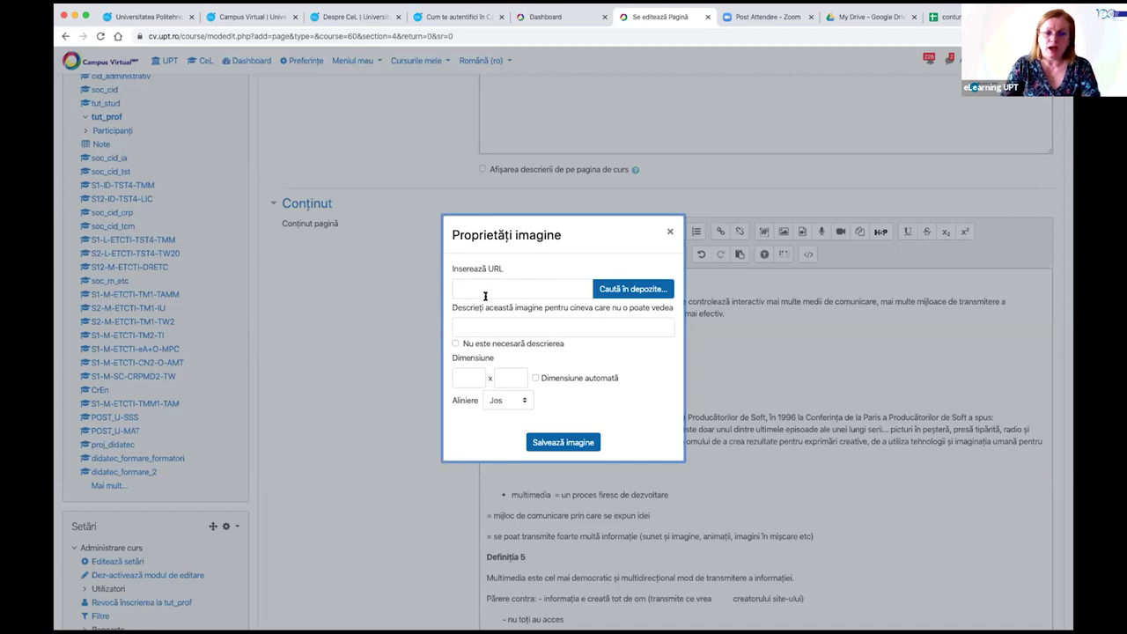
click(634, 290)
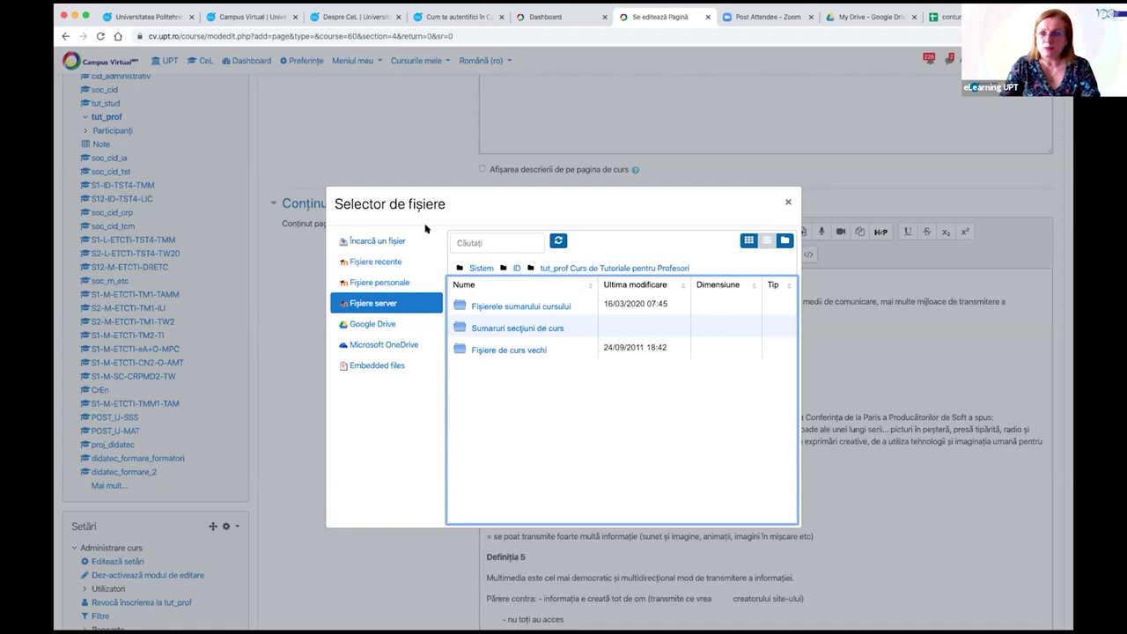
click(788, 201)
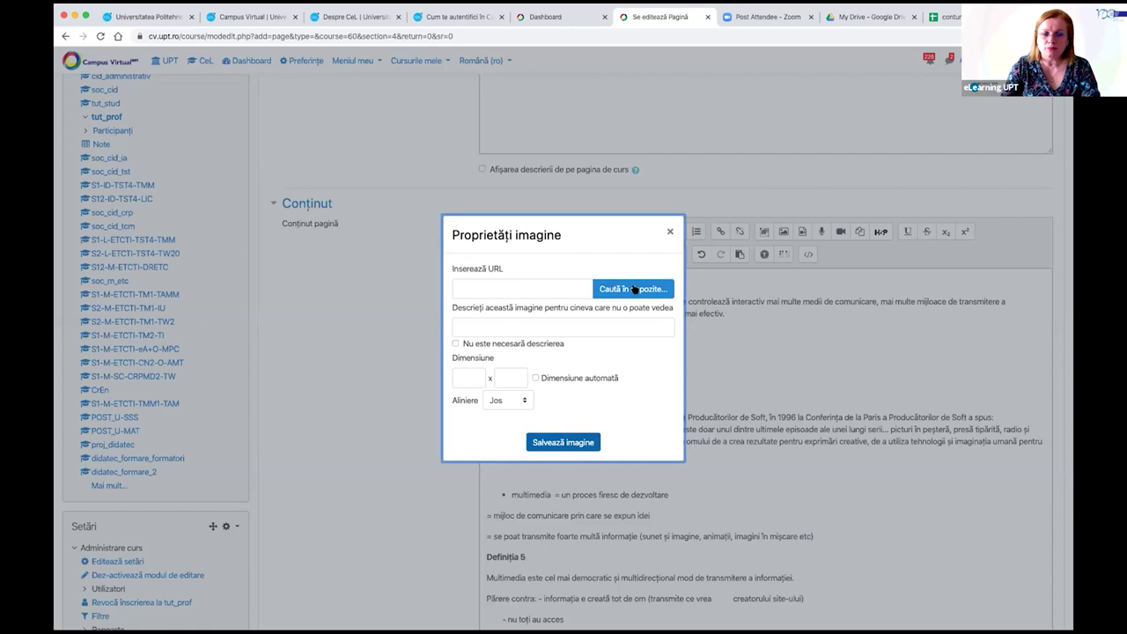
click(635, 289)
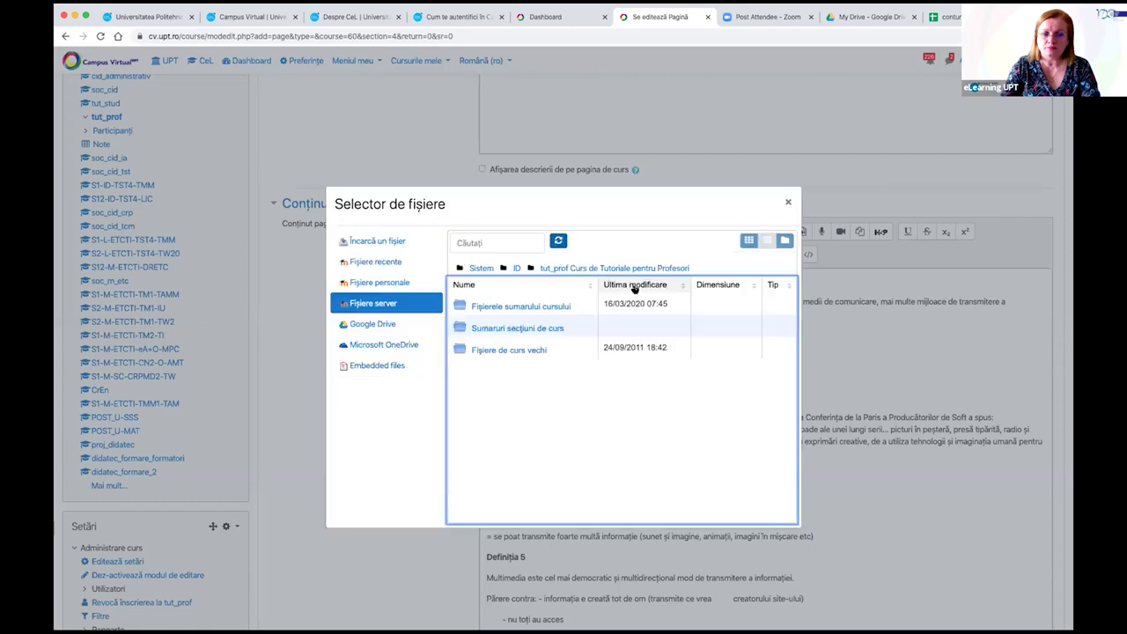
click(383, 241)
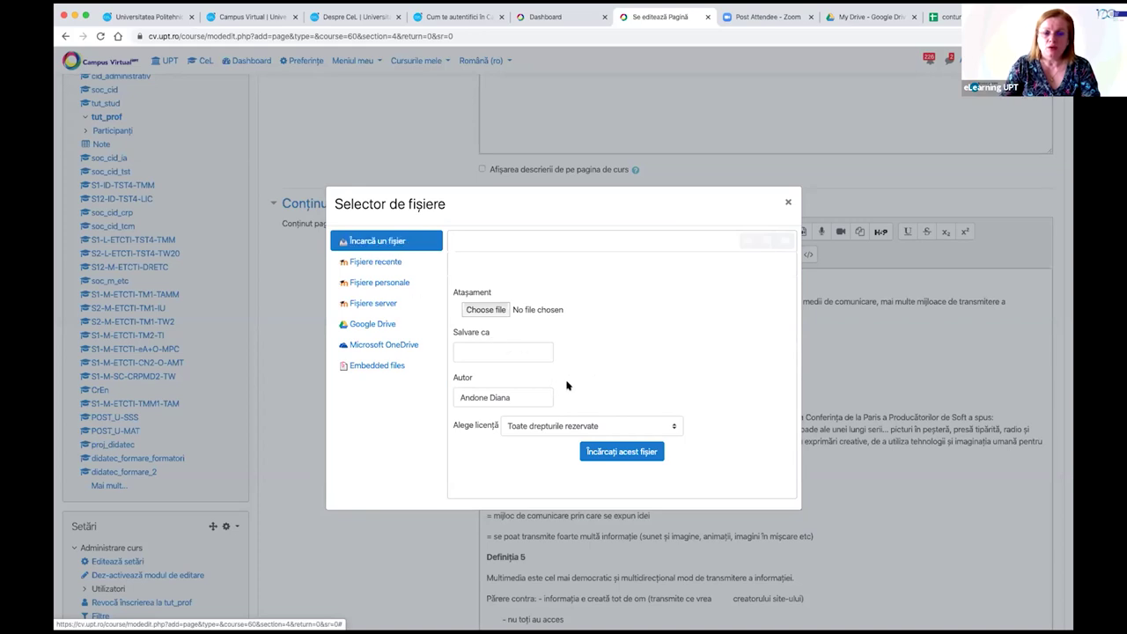
click(486, 310)
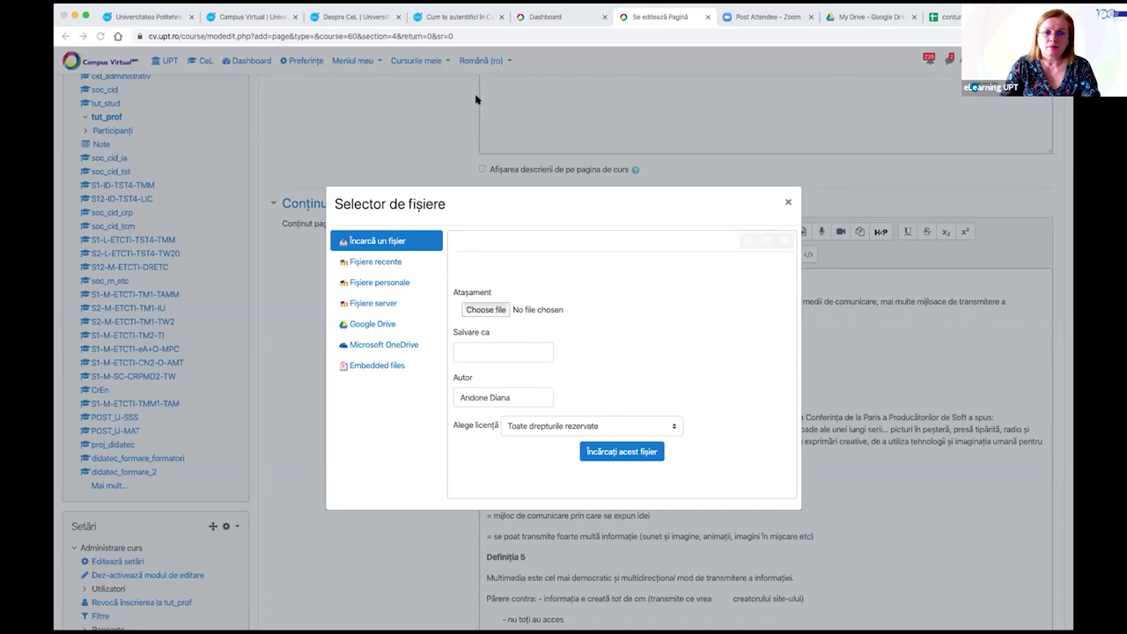
key(Return)
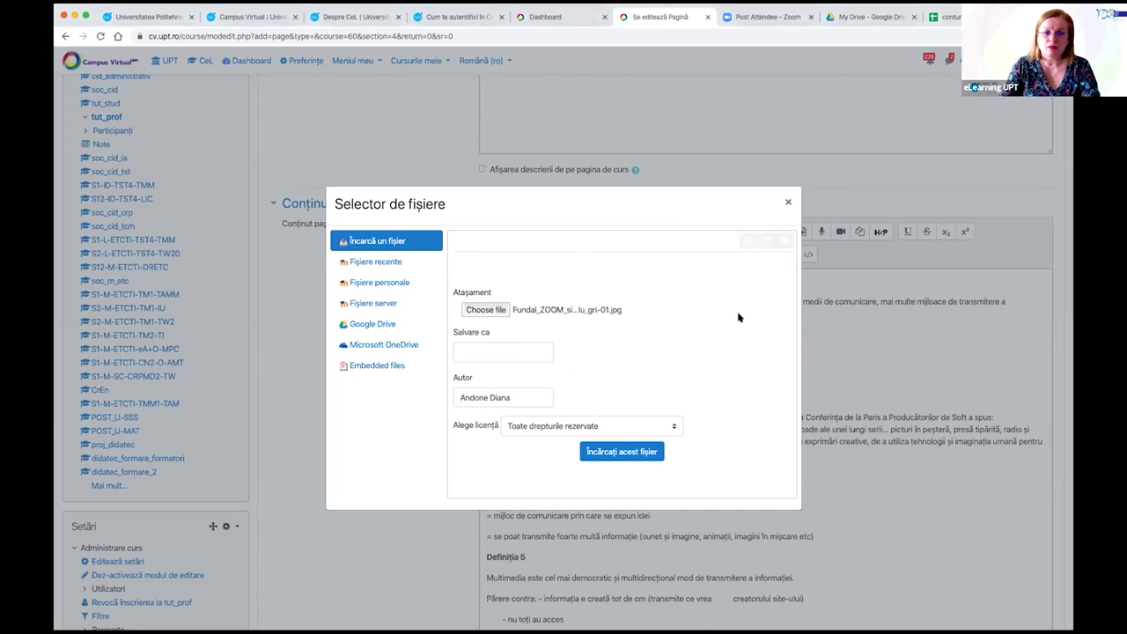
Upload the image under the name "definite 1" with the Creative Commons license.
click(479, 350)
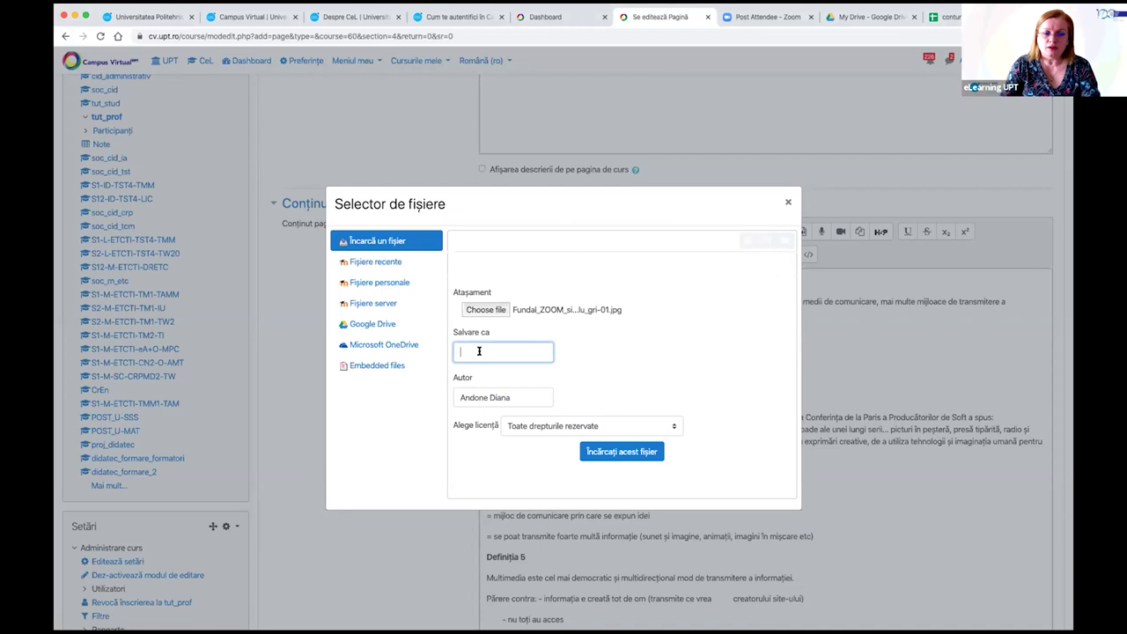
text(definitii 1)
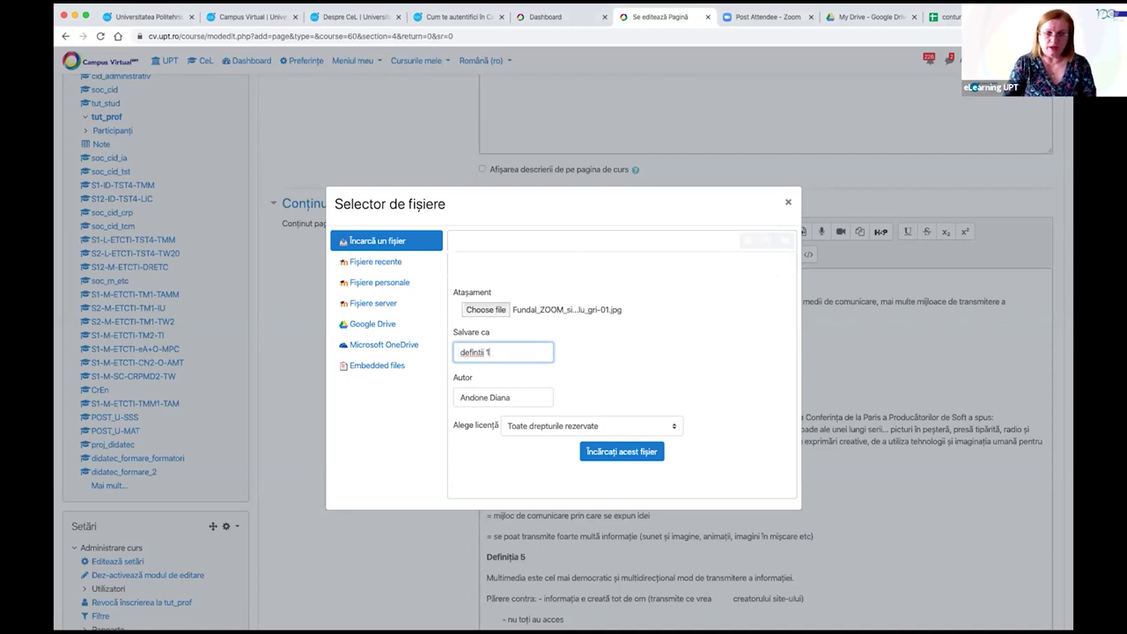
right_click(475, 351)
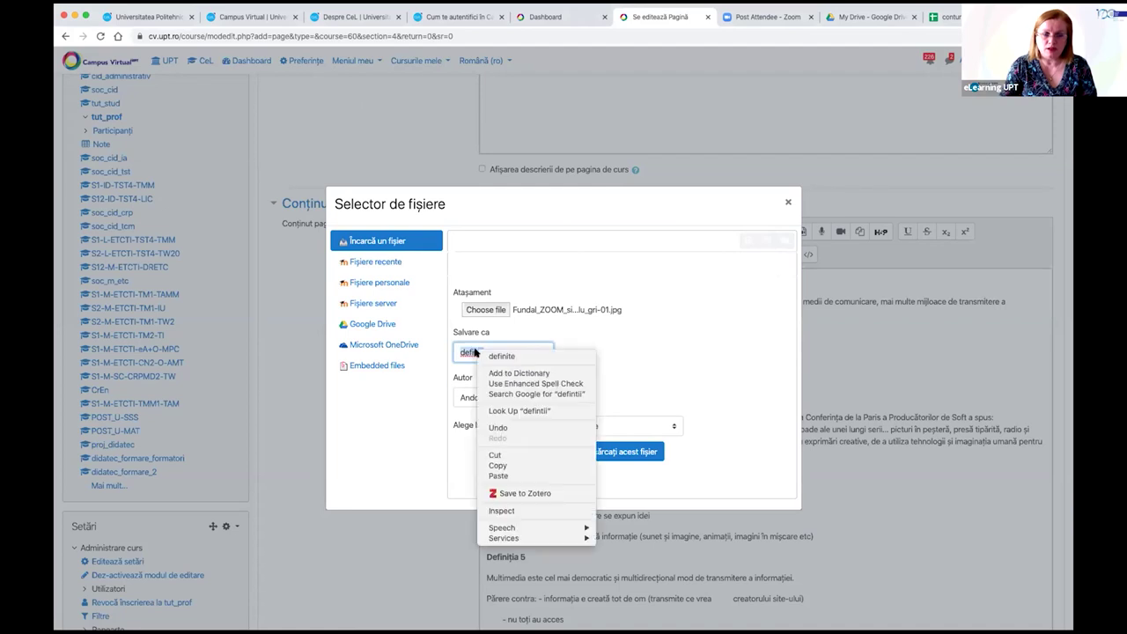
click(493, 356)
click(605, 427)
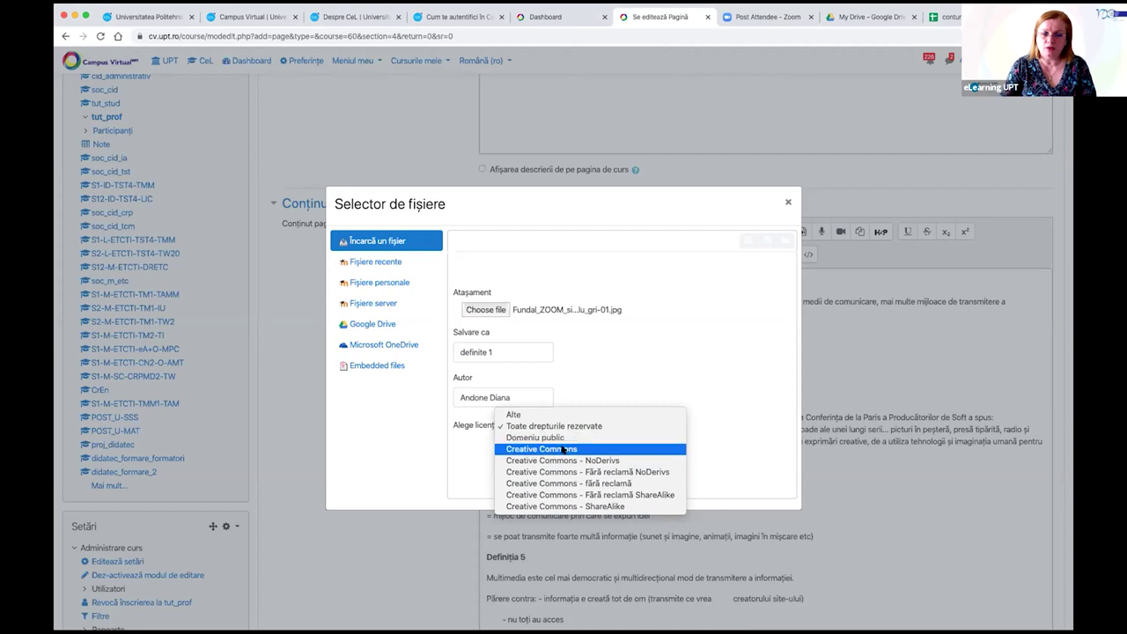
click(546, 450)
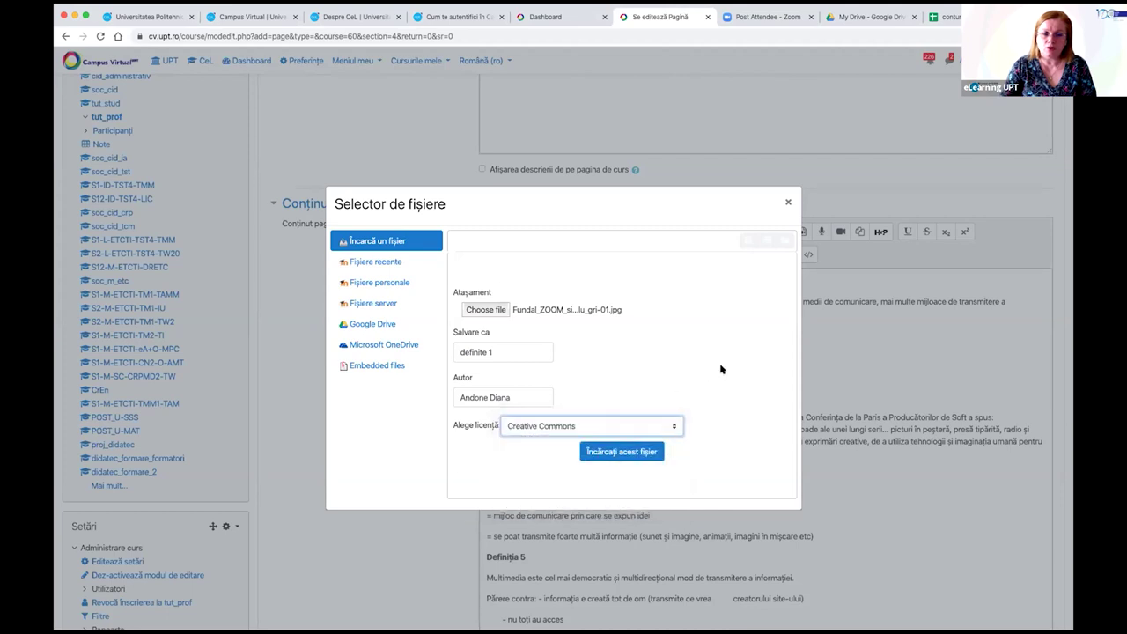
click(606, 452)
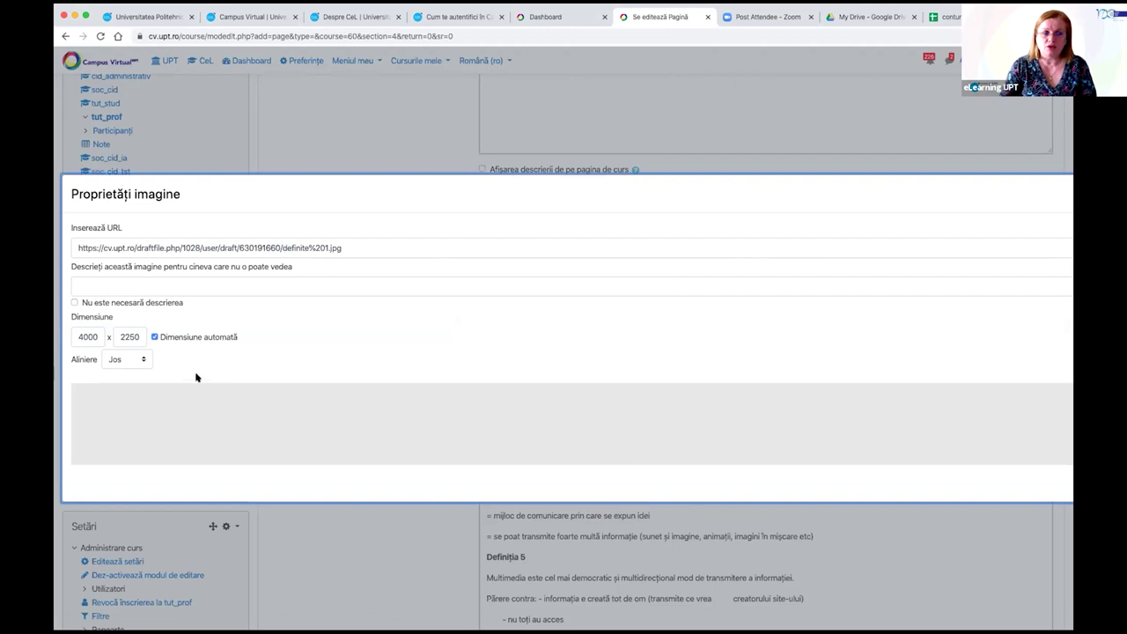
Describe the image as "defintii", set its alignment to Mijloc, and save it into the page.
click(110, 283)
text(defintii)
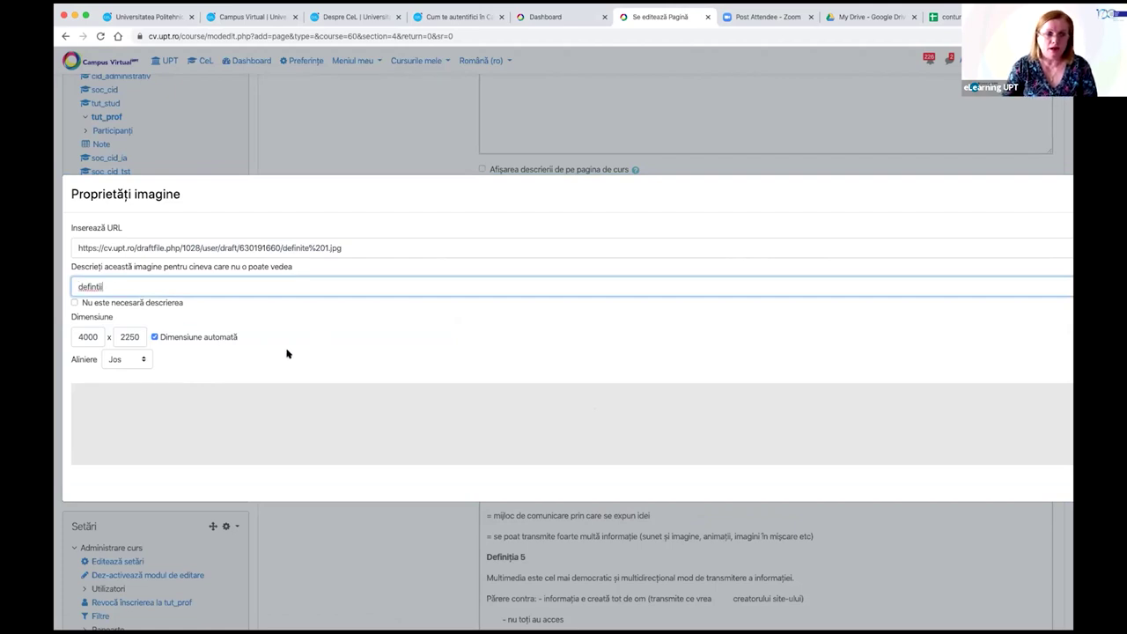
click(143, 360)
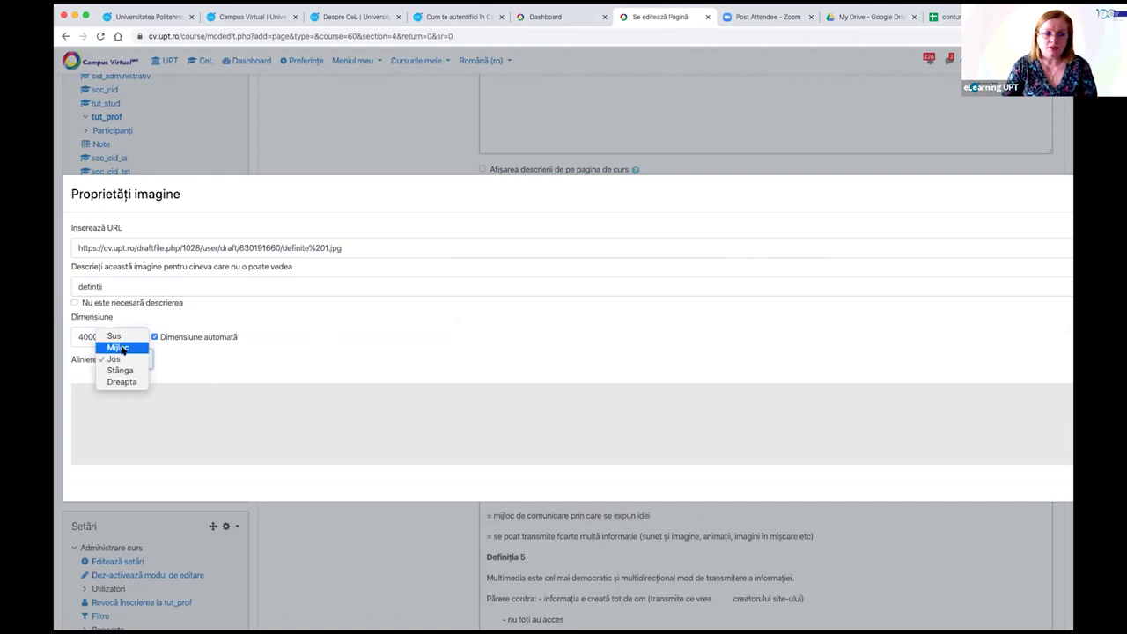
click(117, 348)
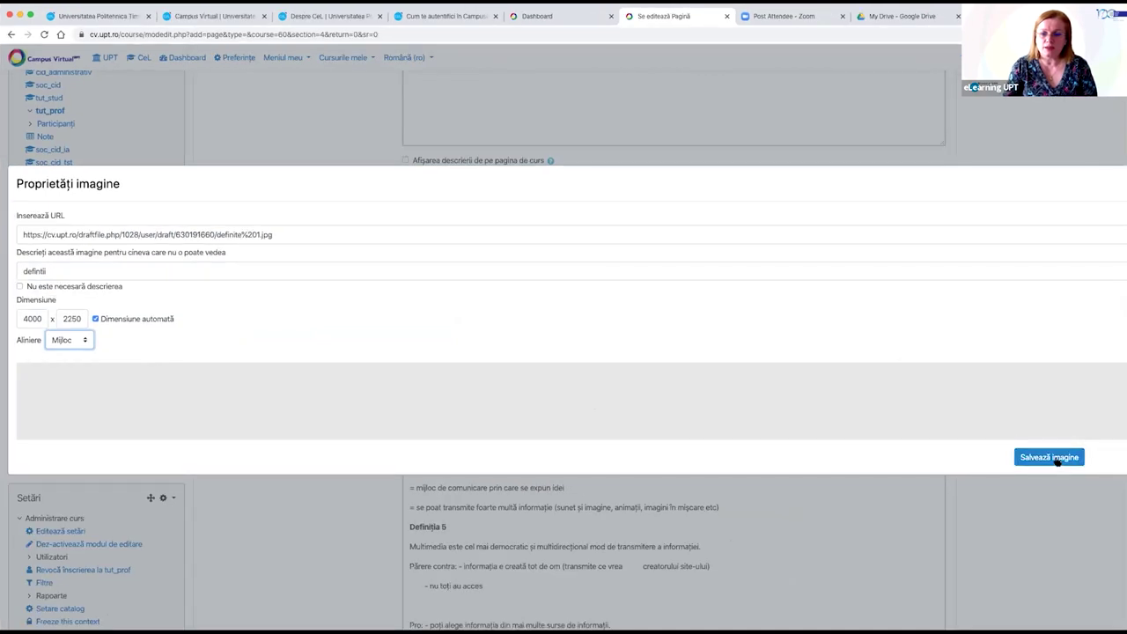
click(1055, 461)
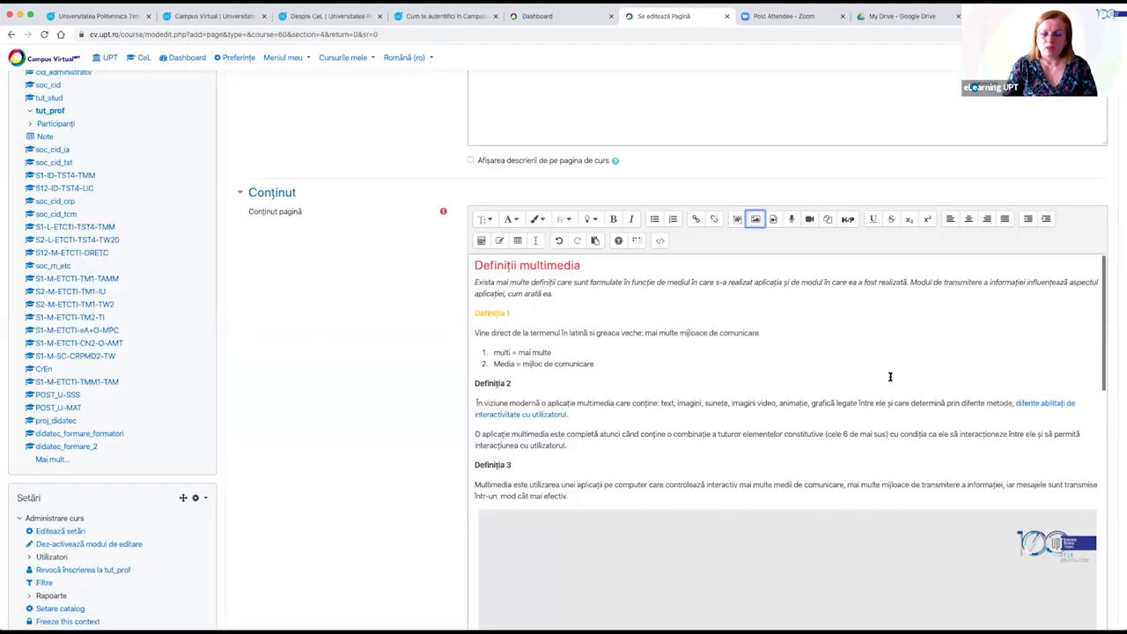
Insert a table with 3 rows and 3 columns below the Definiția 4 quote, with the caption "tab1" positioned Sus and headers on Coloane.
scroll(889, 379, down, 3)
scroll(890, 384, down, 5)
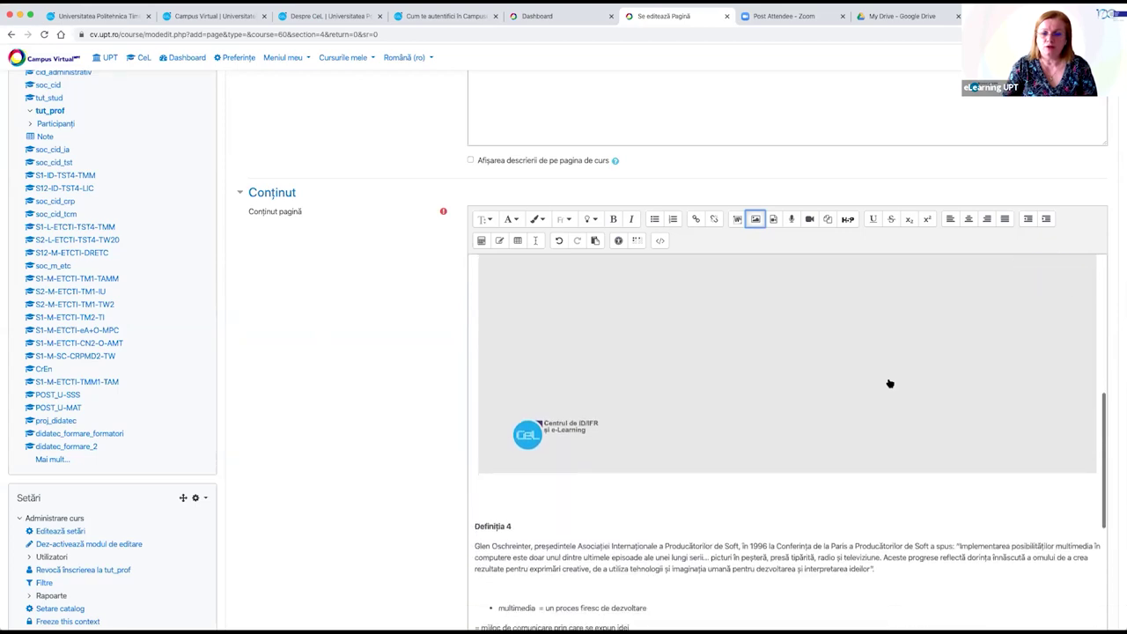
scroll(887, 379, down, 2)
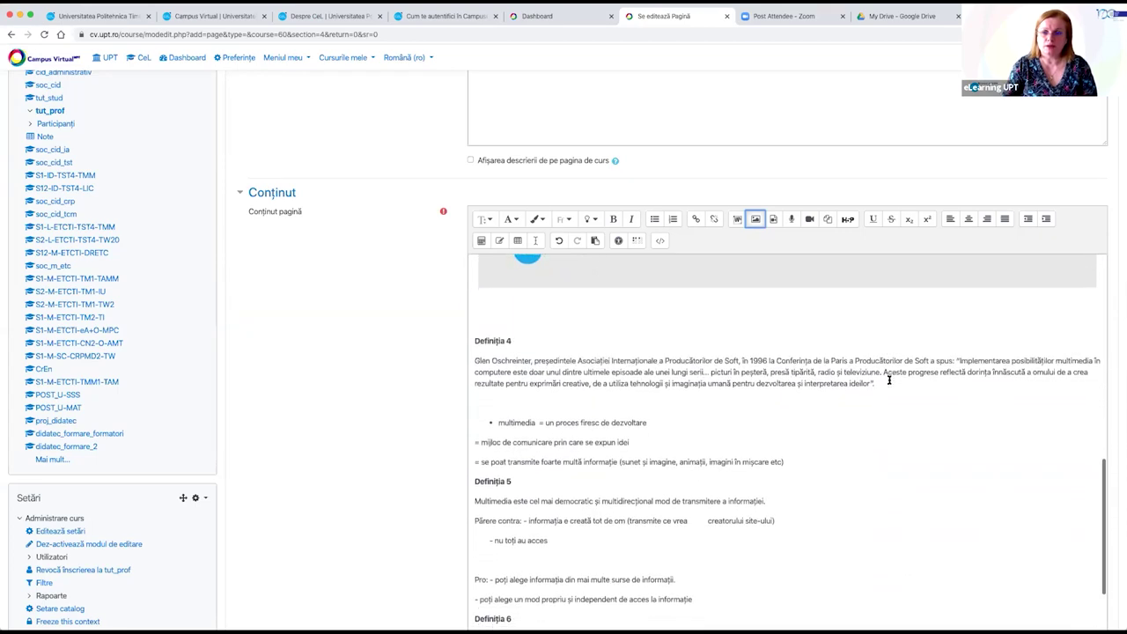
drag(881, 381, 475, 362)
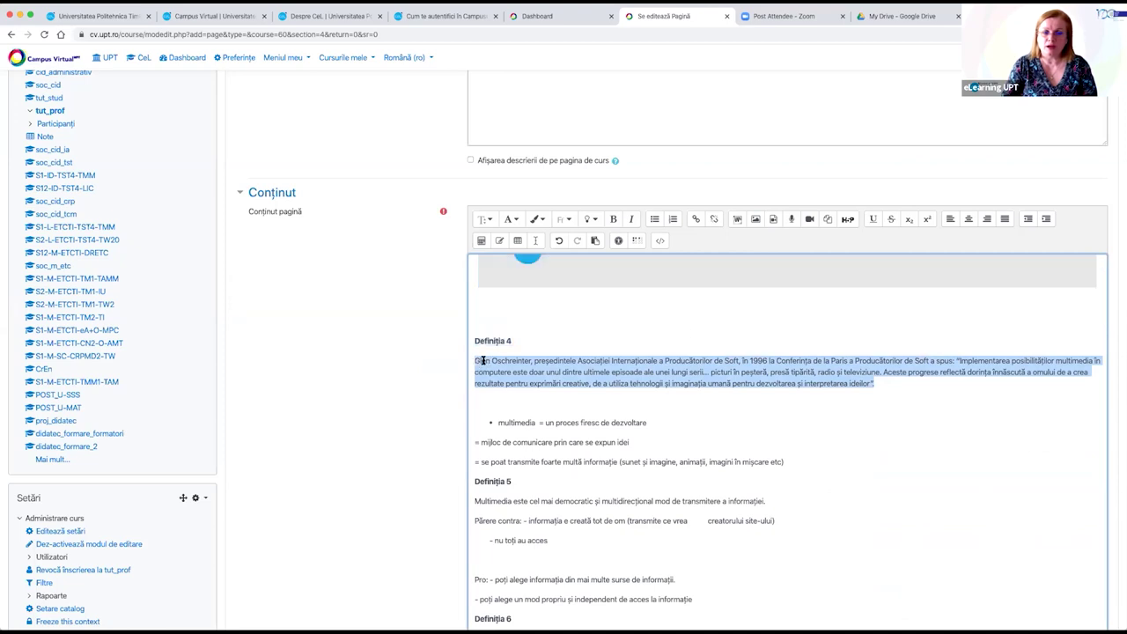
click(884, 401)
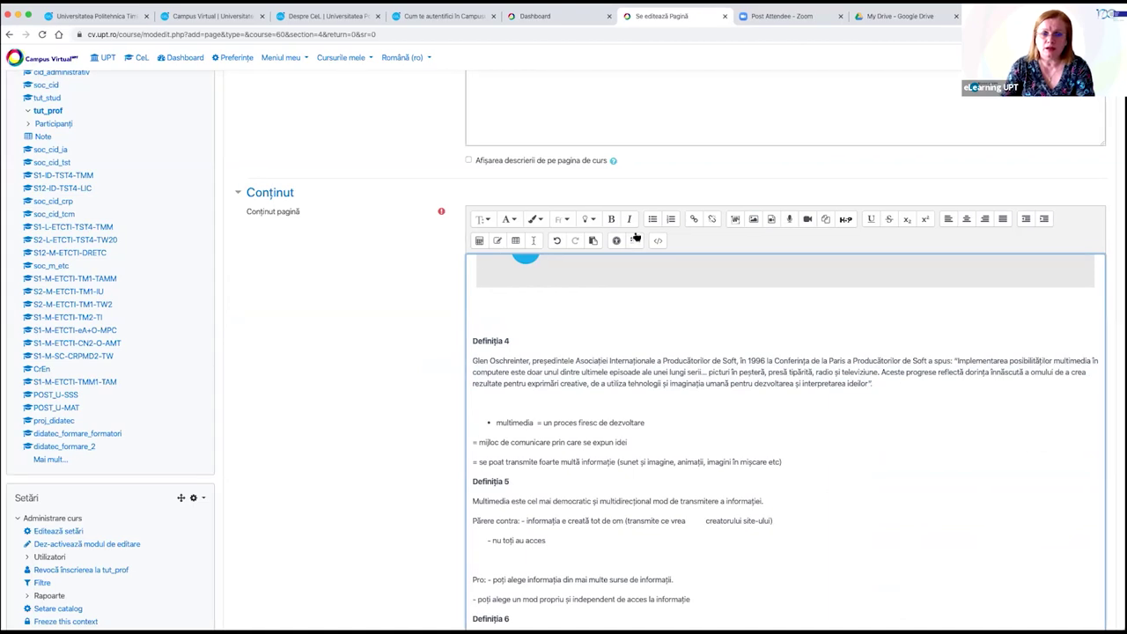
click(514, 241)
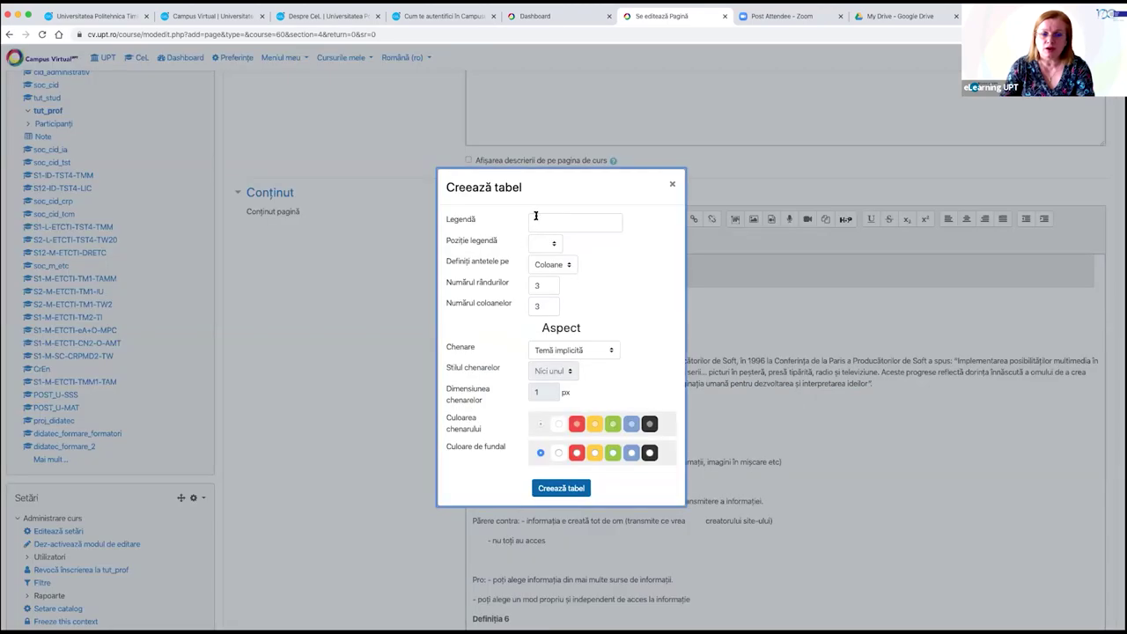
click(537, 218)
text(teab)
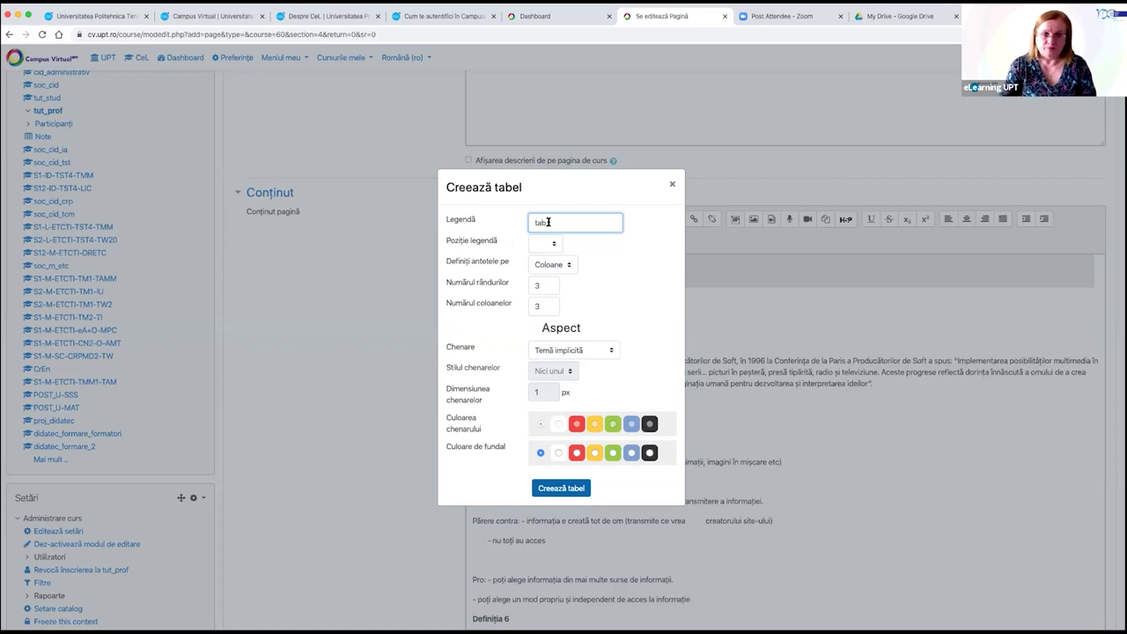
text(1)
click(547, 250)
click(541, 253)
click(555, 265)
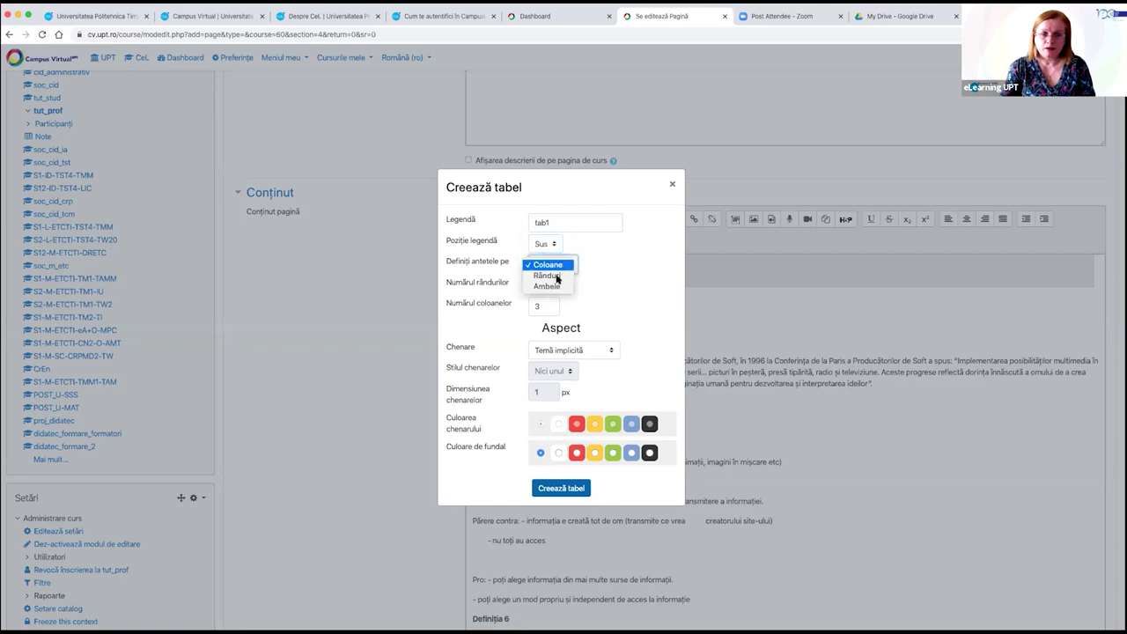
click(550, 265)
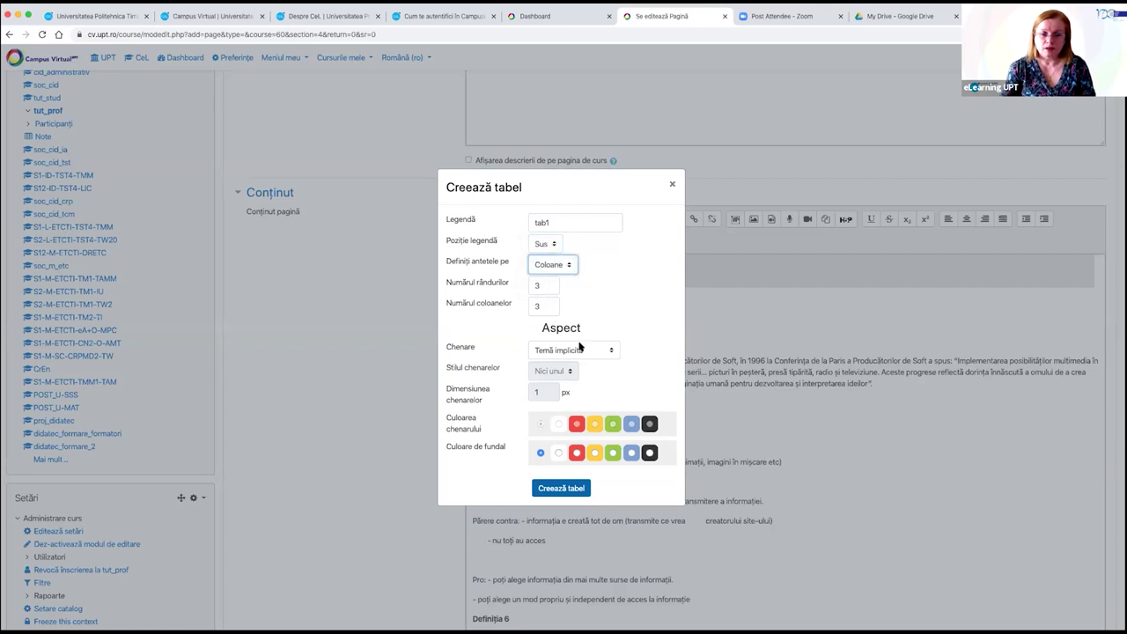
click(561, 489)
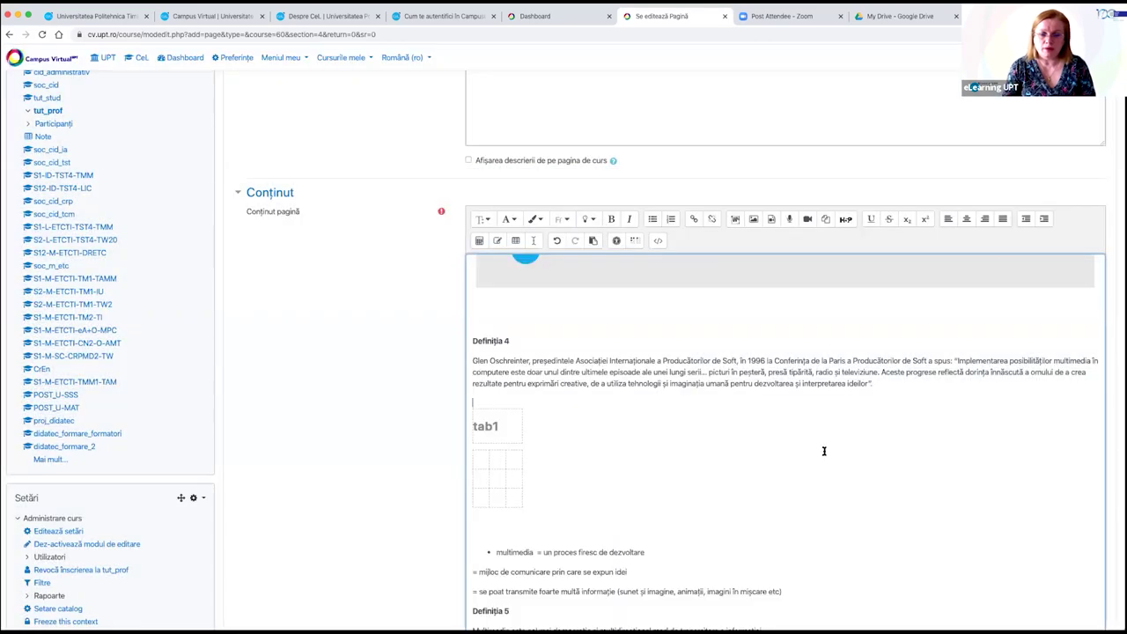
Change the table caption to "tabttettet1" and fill cells with "eeee", "vv", "eeecwed", "fre", "efrg" and "egrge".
click(491, 428)
text(ttettet)
click(488, 478)
text(eeee)
click(488, 501)
text(e)
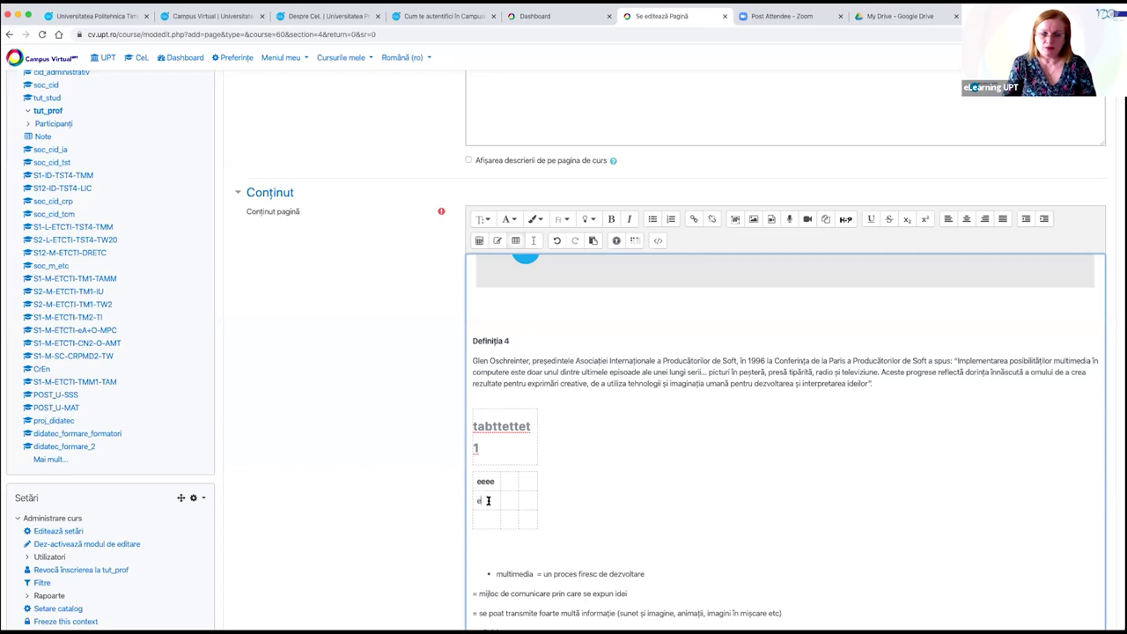
text(eecwed)
click(489, 506)
text(fre)
click(524, 466)
text(vv)
click(521, 480)
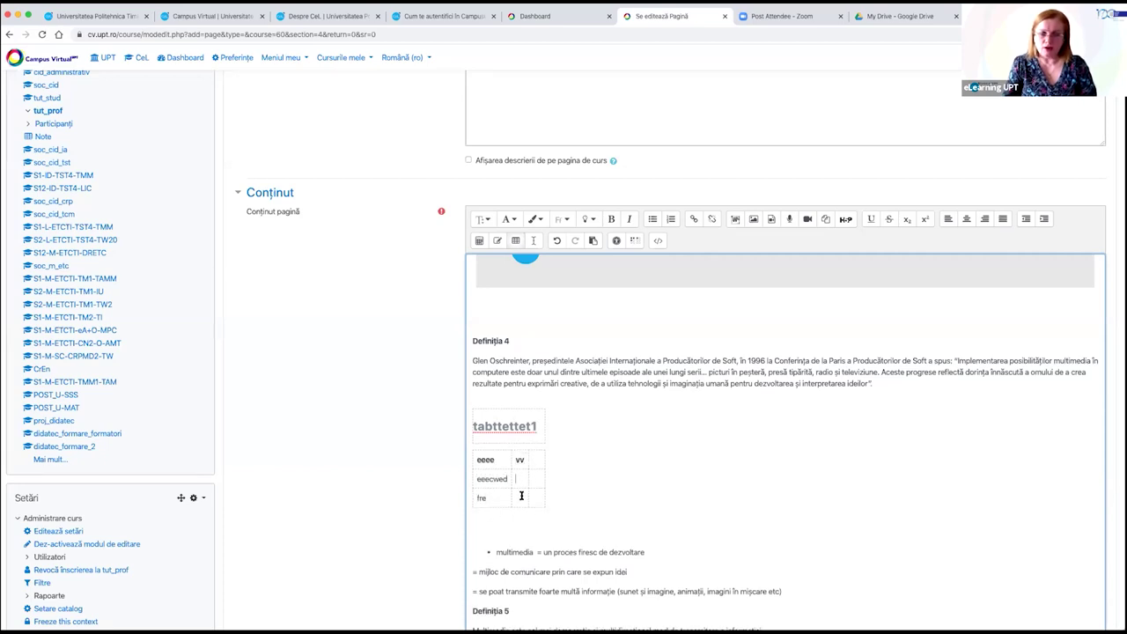
text(efrg)
click(543, 497)
text(eergei)
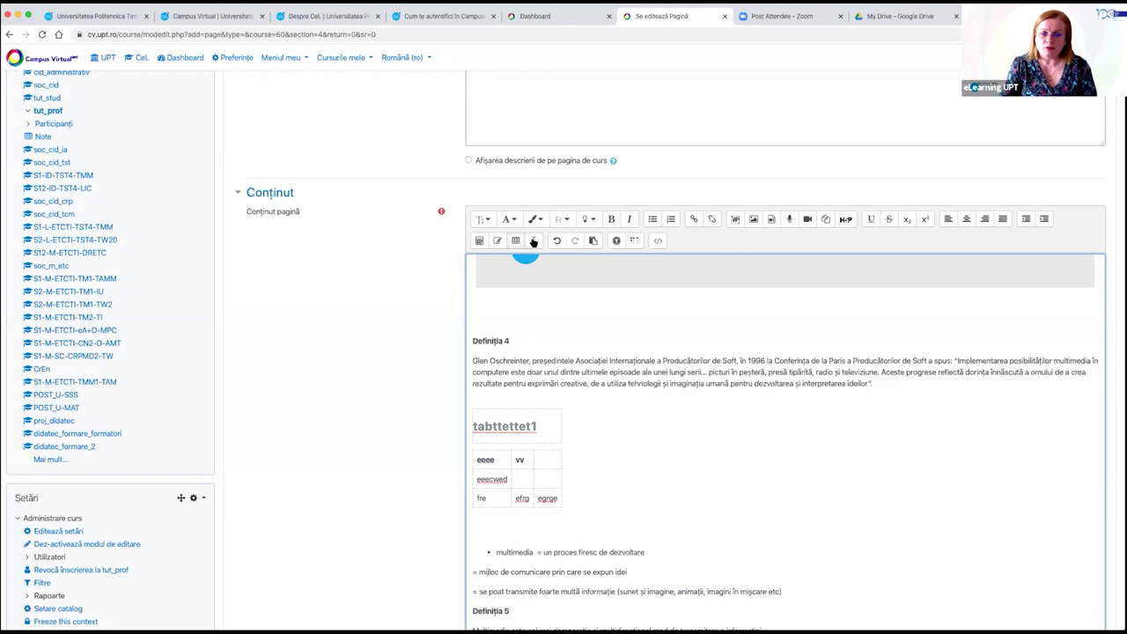
View the equation editor's operators and TeX field, and return to the page content without adding an equation.
click(479, 241)
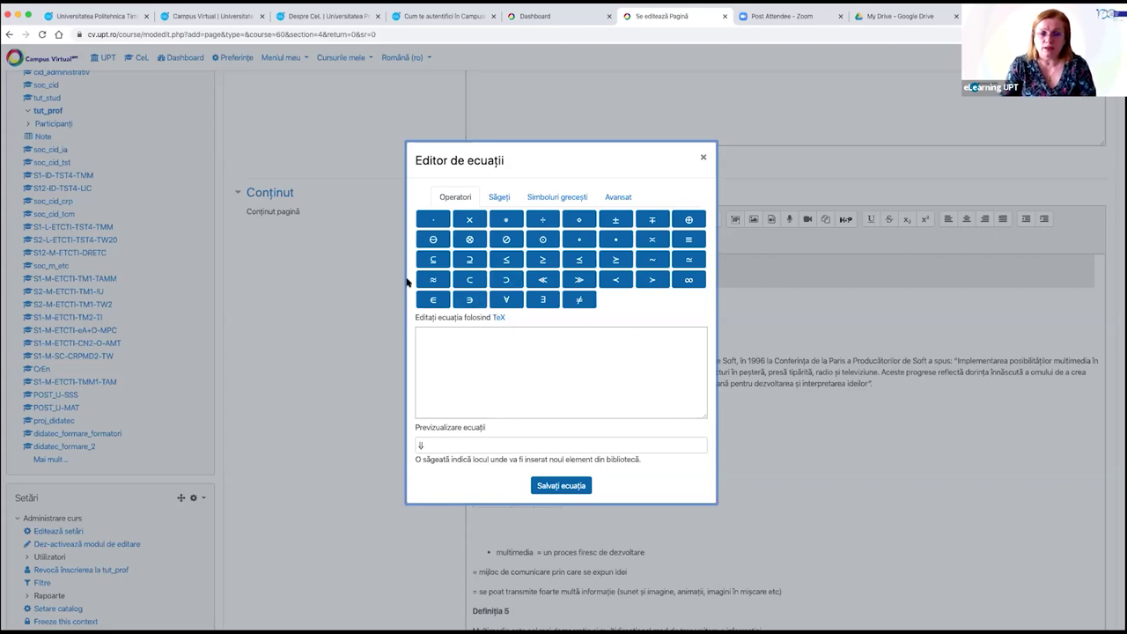
click(704, 160)
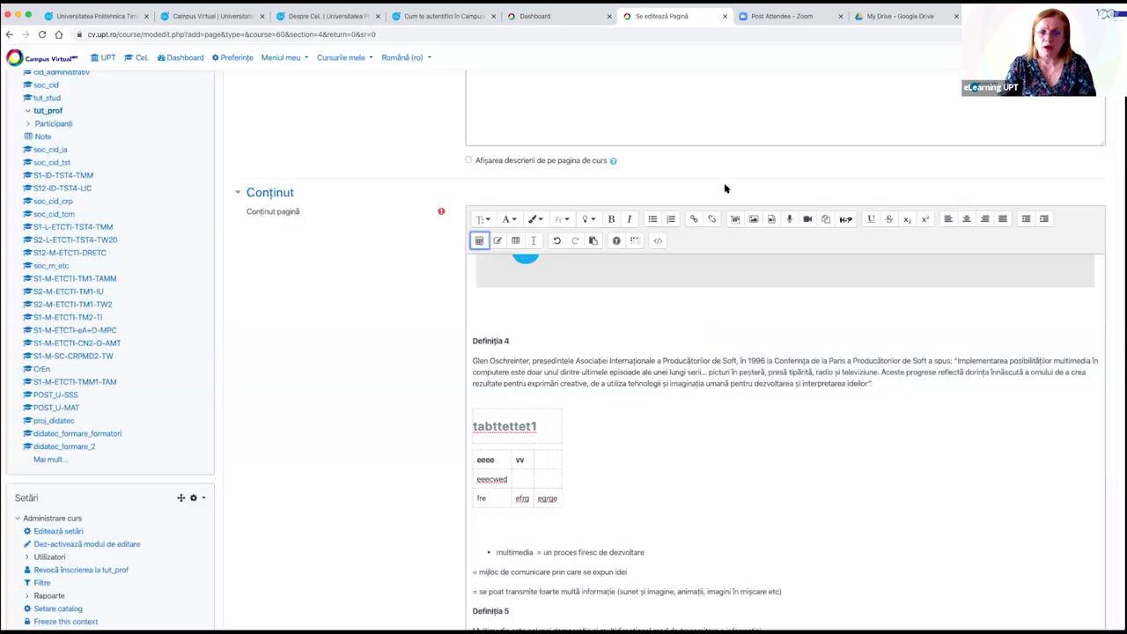
scroll(821, 372, down, 1)
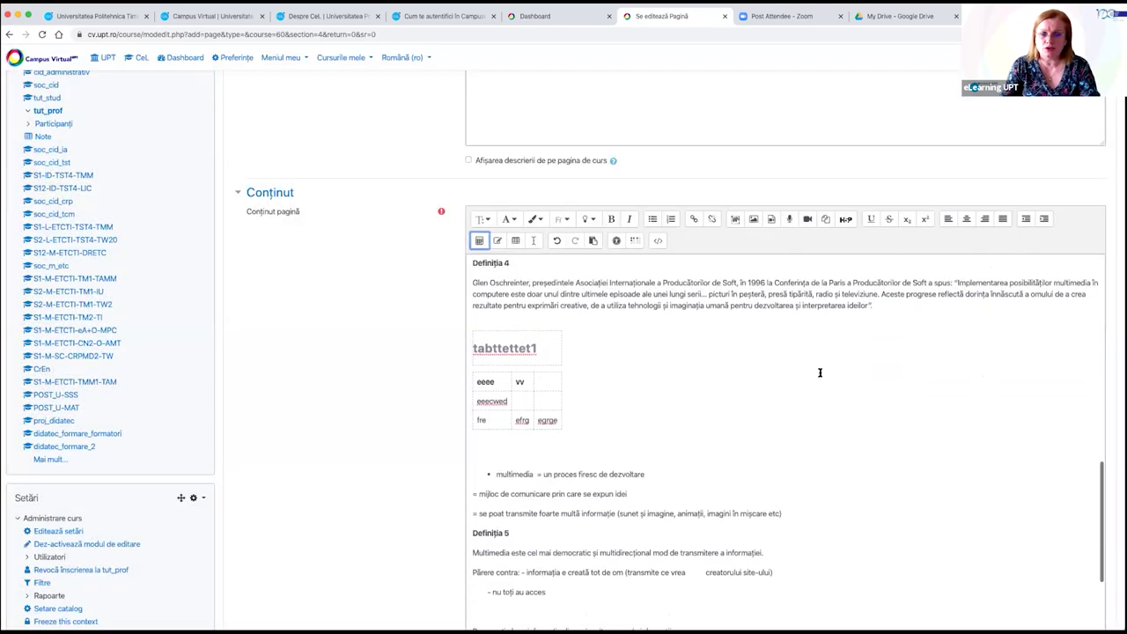
View the HTML source of the page content and return to the formatted text.
scroll(818, 372, up, 1)
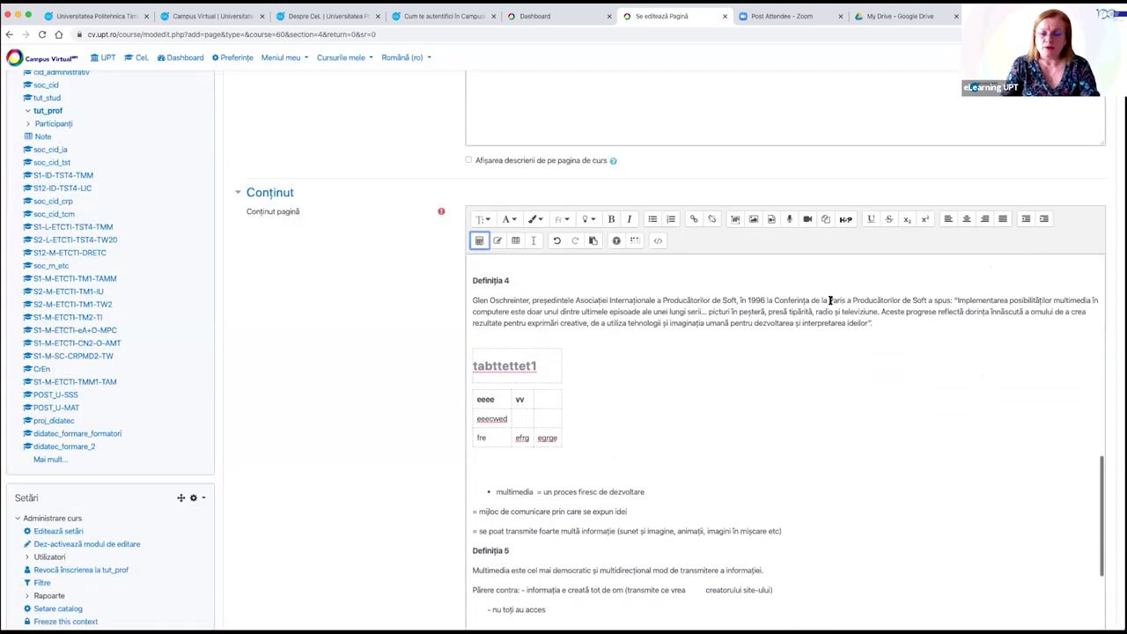
scroll(835, 301, down, 1)
scroll(836, 304, up, 2)
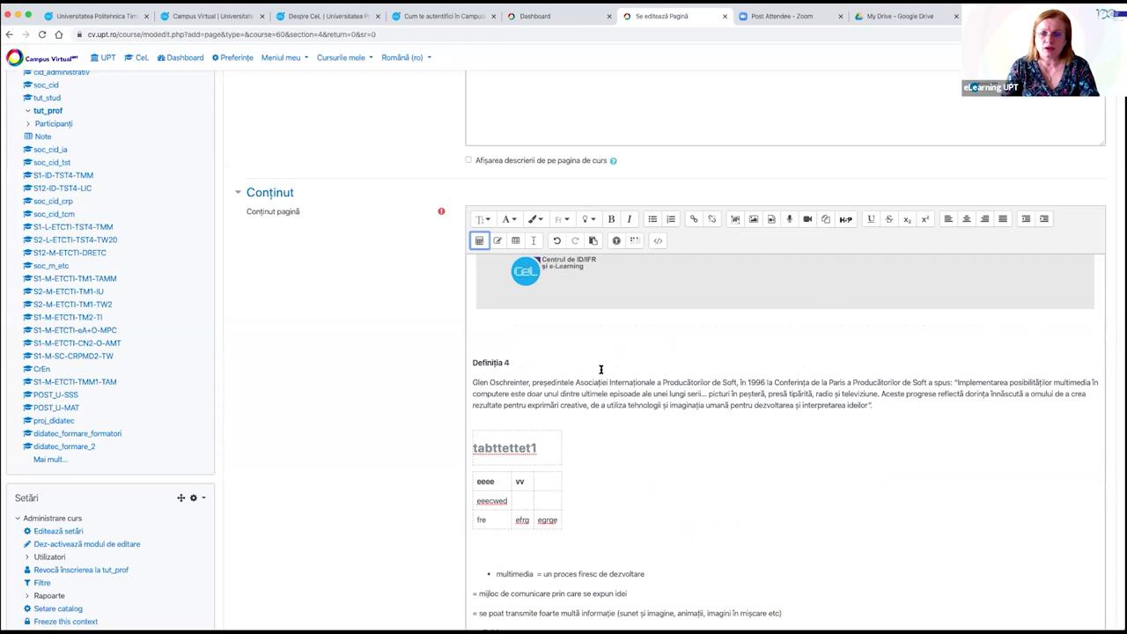
click(658, 241)
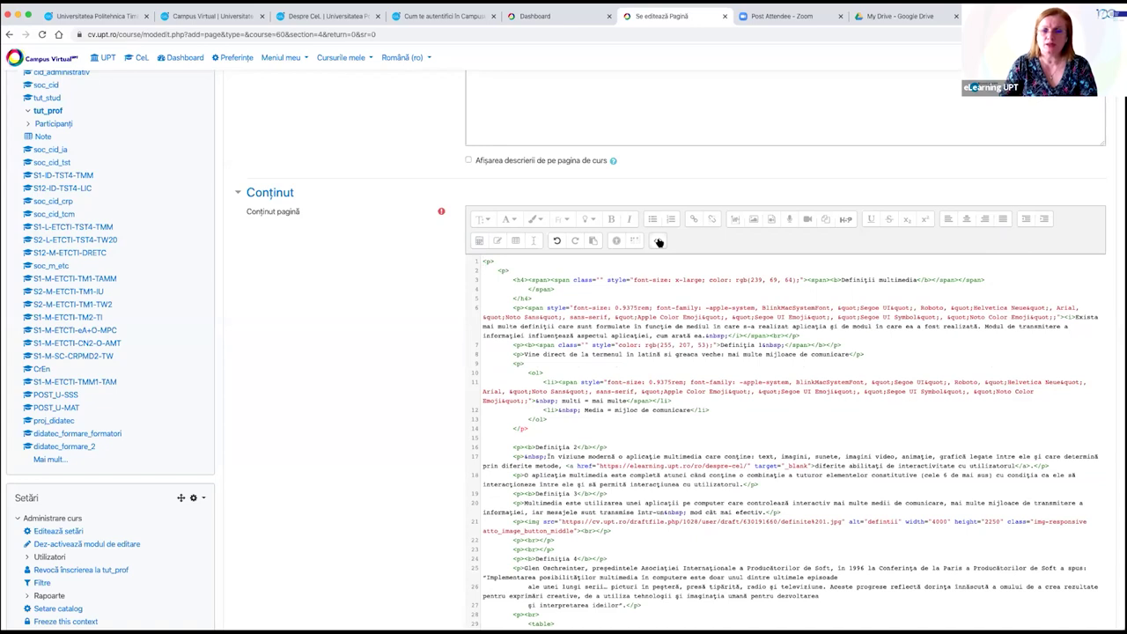
click(659, 241)
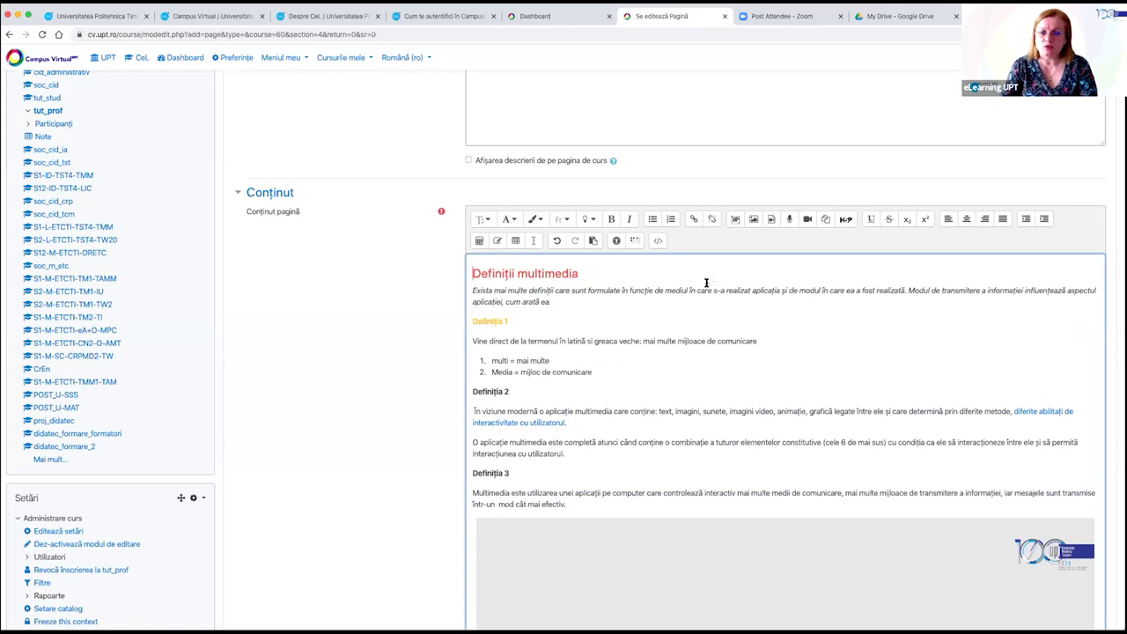
Add four blank lines after the "se poat transmite foarte multă informație" line, just above Definiția 5.
scroll(752, 304, down, 1)
scroll(752, 304, down, 8)
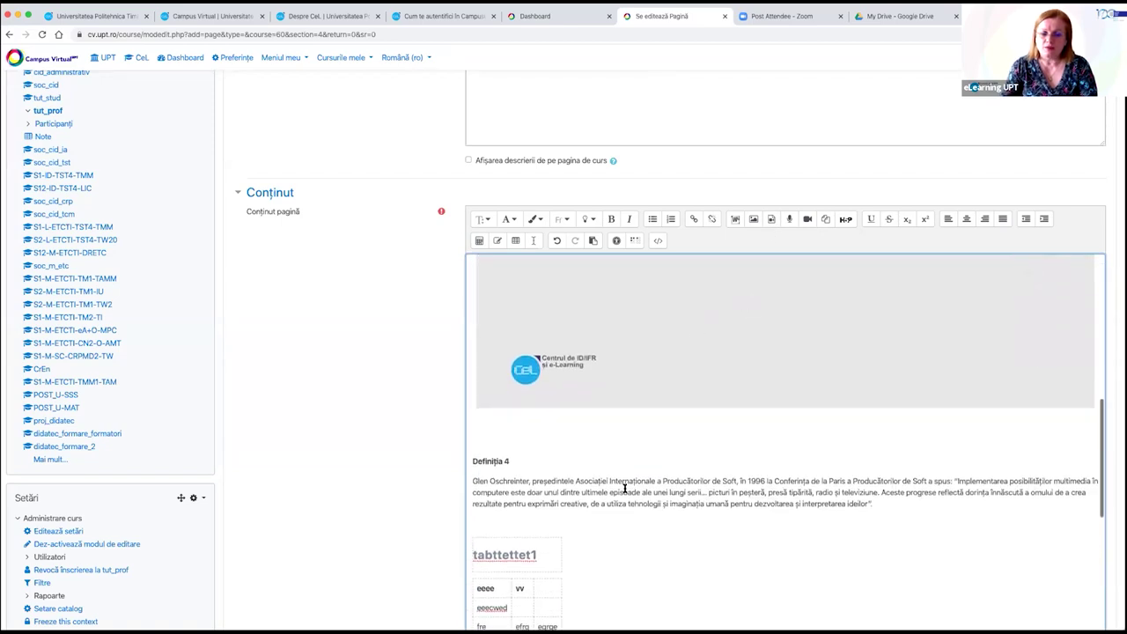
scroll(768, 498, down, 7)
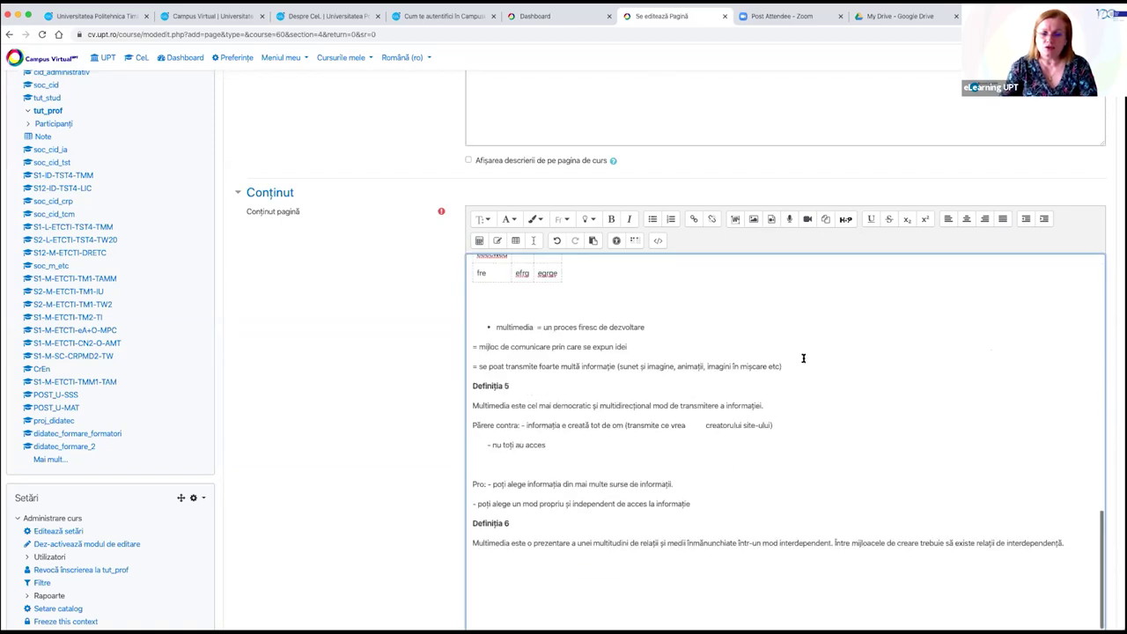
click(814, 363)
key(Return)
key(Return)
key(Return)
key(Return)
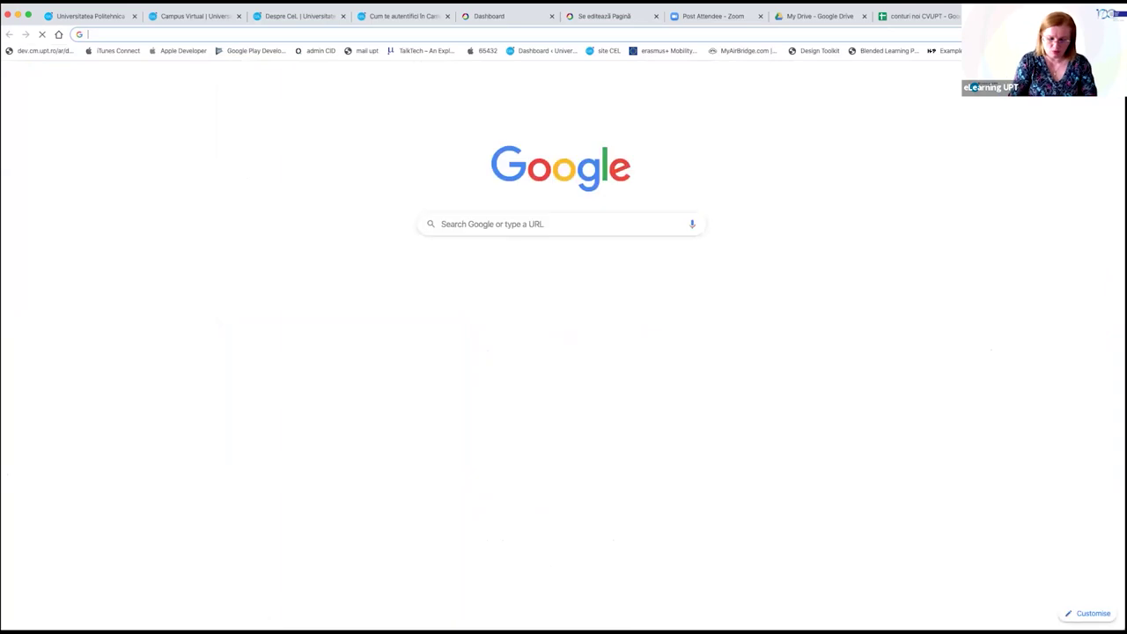
Switch to YouTube in a new browser tab and go to the subscribed CeL UPT channel.
text(you)
key(Return)
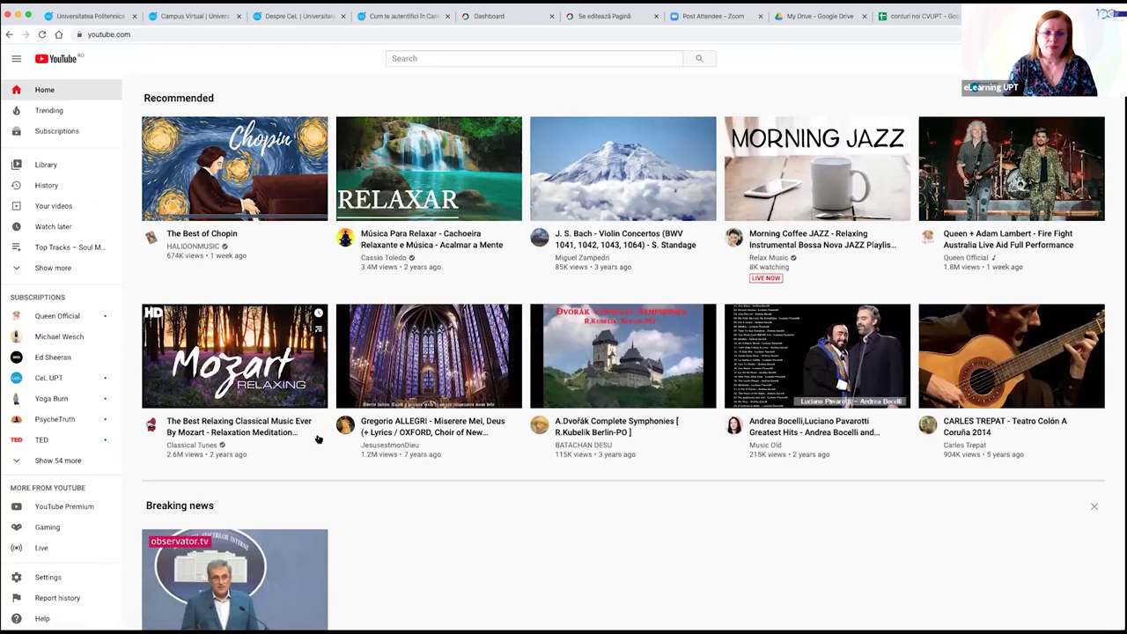
scroll(319, 438, down, 1)
scroll(316, 436, down, 5)
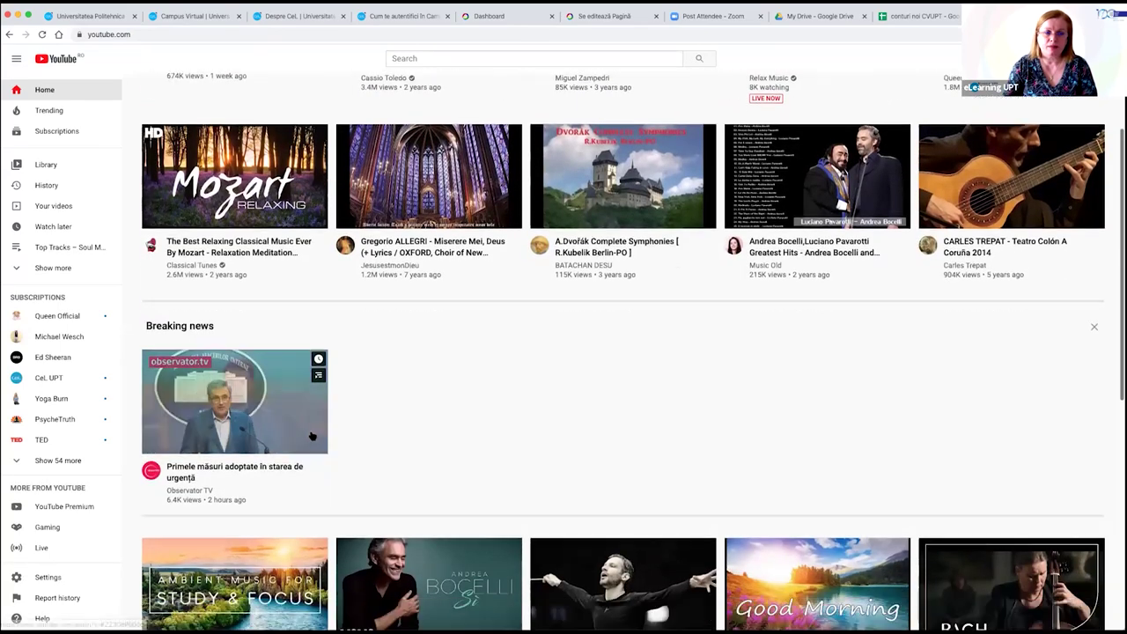
scroll(39, 377, down, 2)
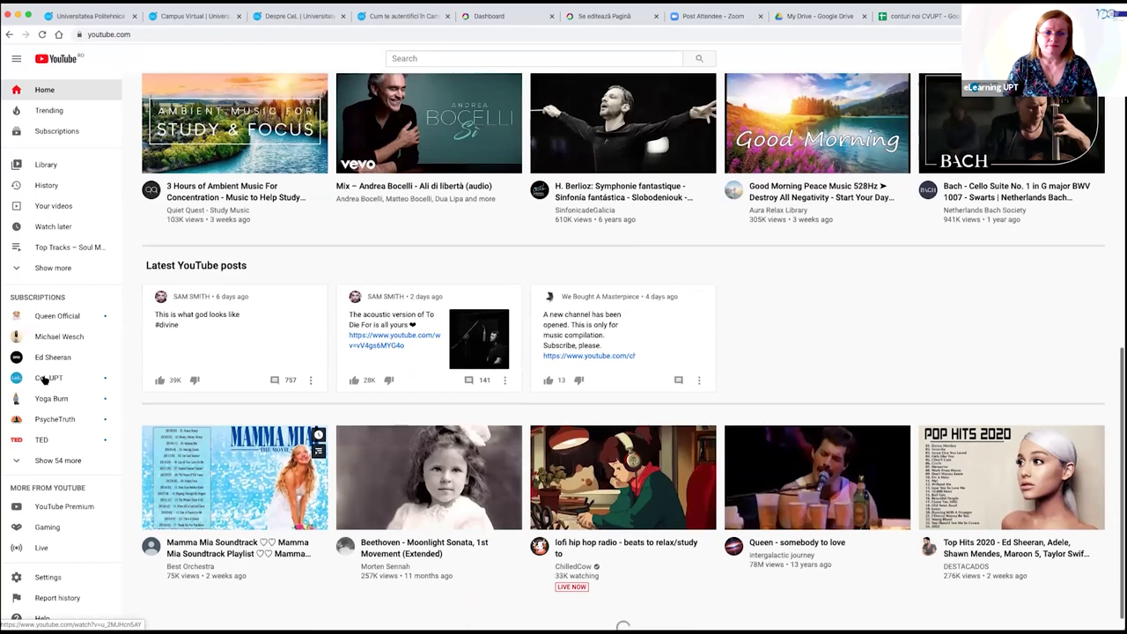
scroll(286, 367, down, 2)
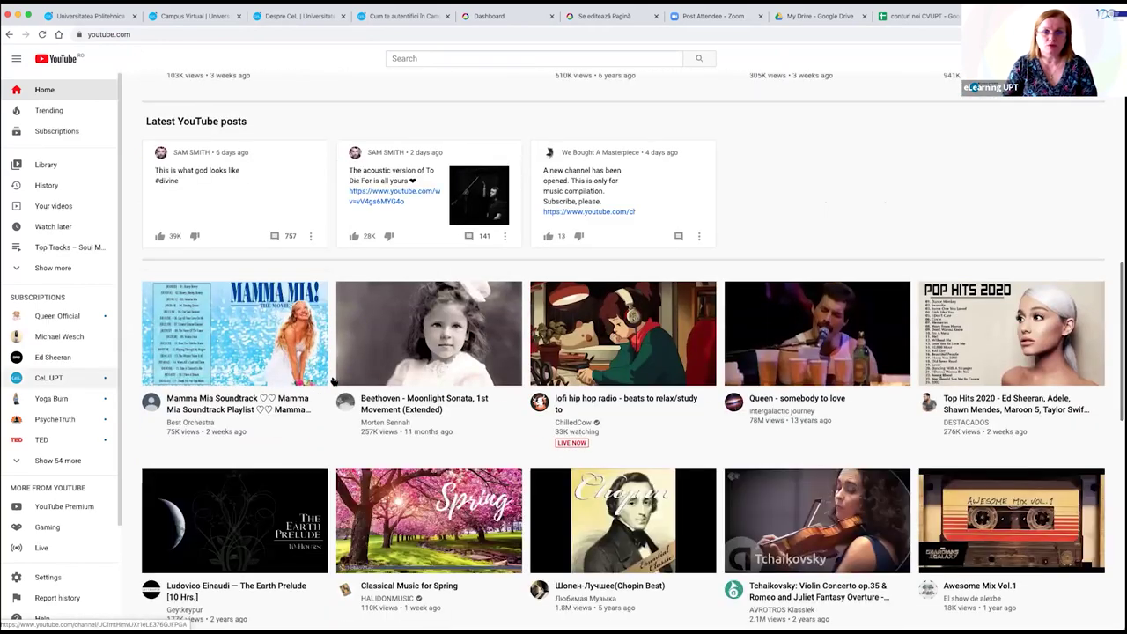
click(48, 377)
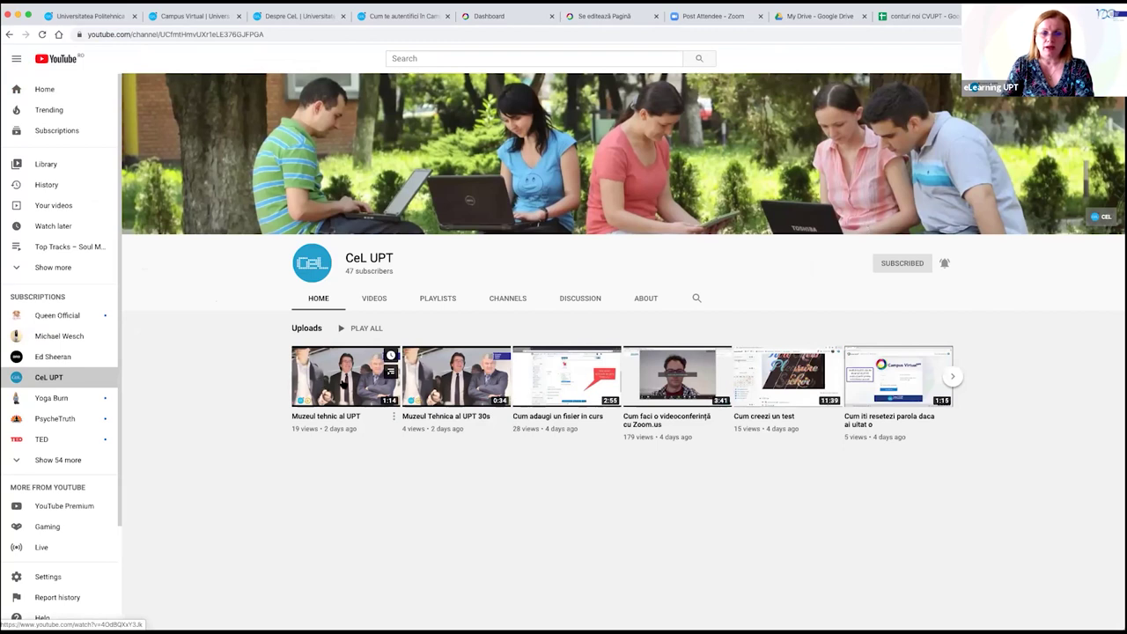
Open the channel's video "Cum adaugi un fisier in curs" and pause its playback.
click(571, 416)
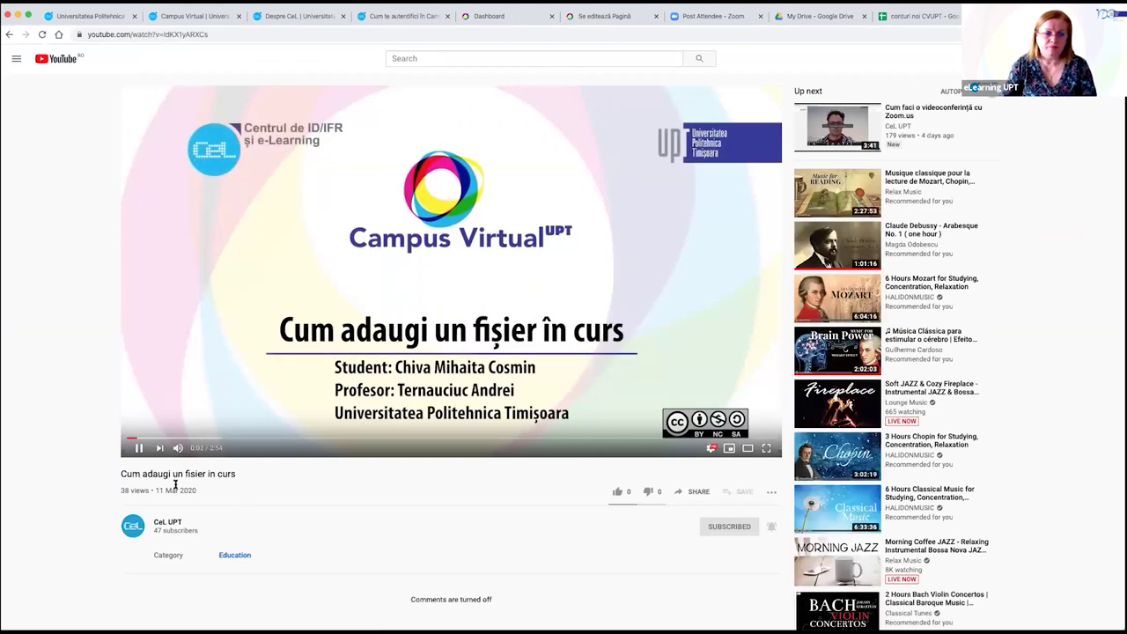
click(138, 448)
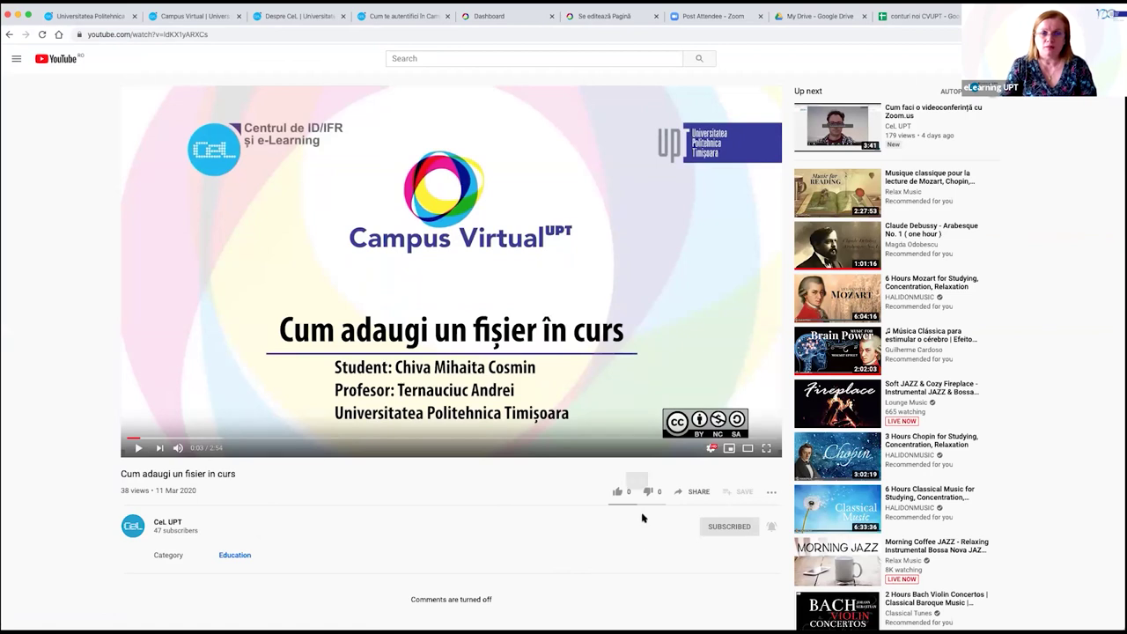
scroll(619, 516, down, 2)
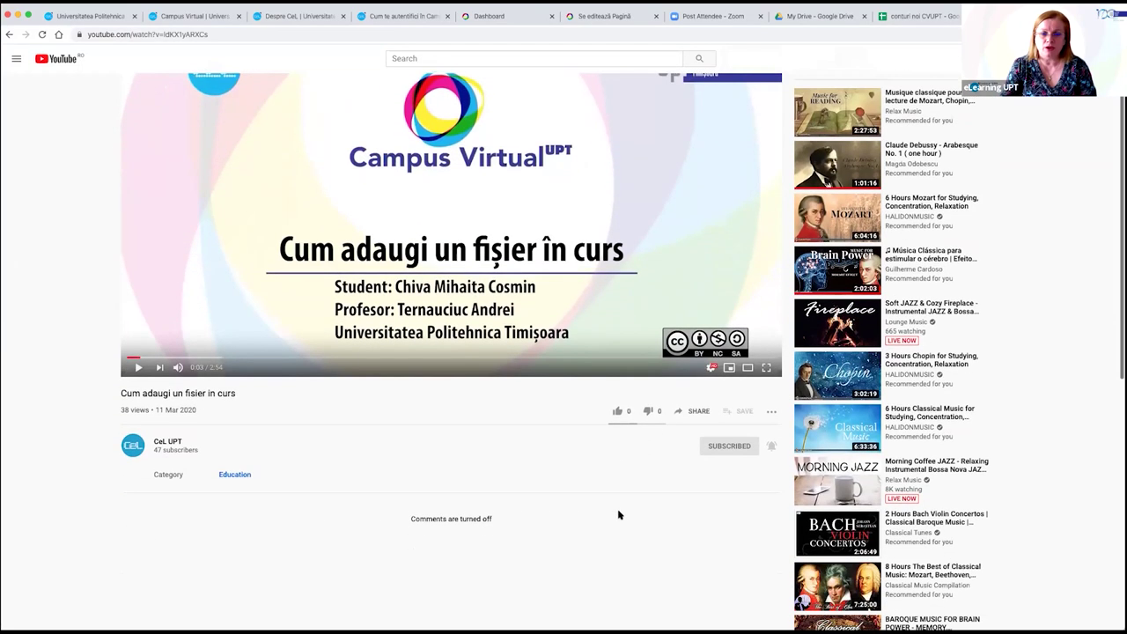
click(692, 413)
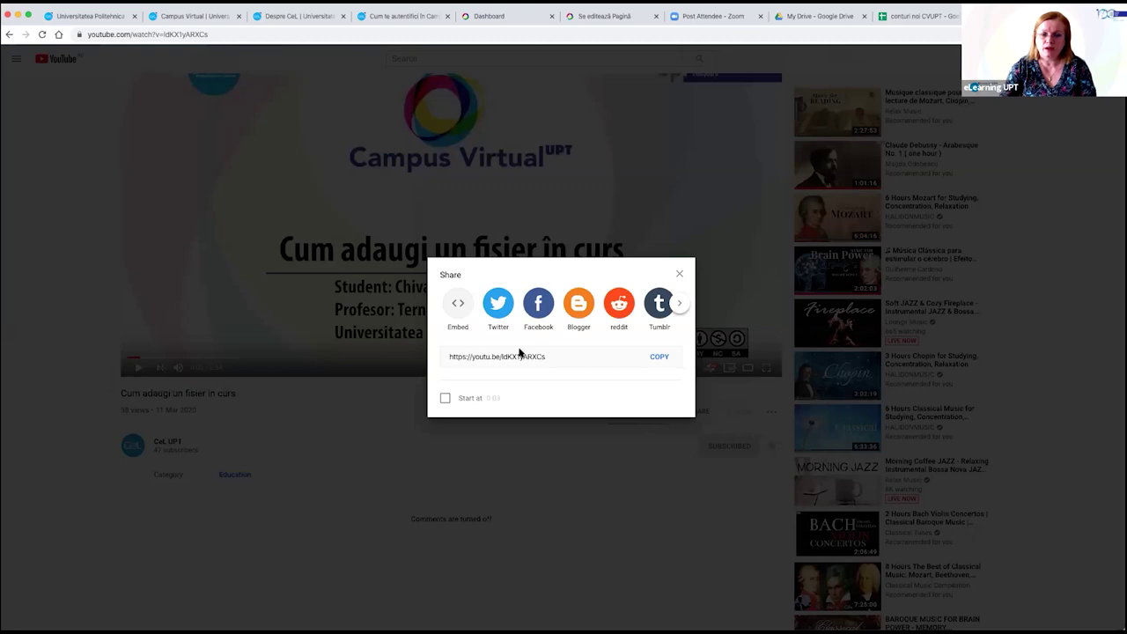
click(457, 304)
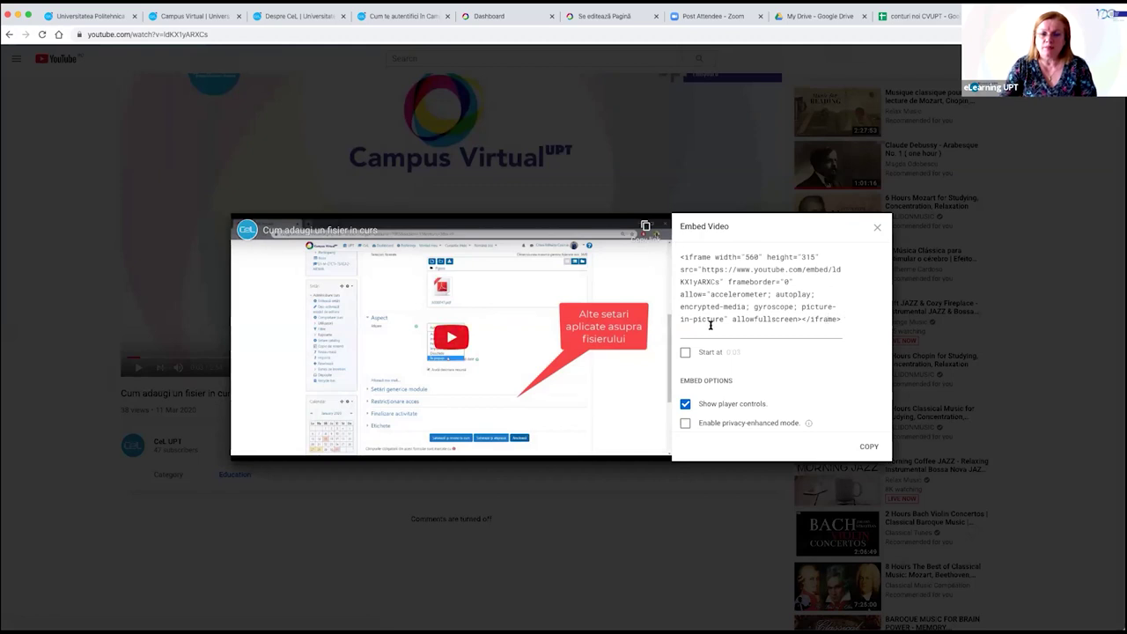
click(878, 228)
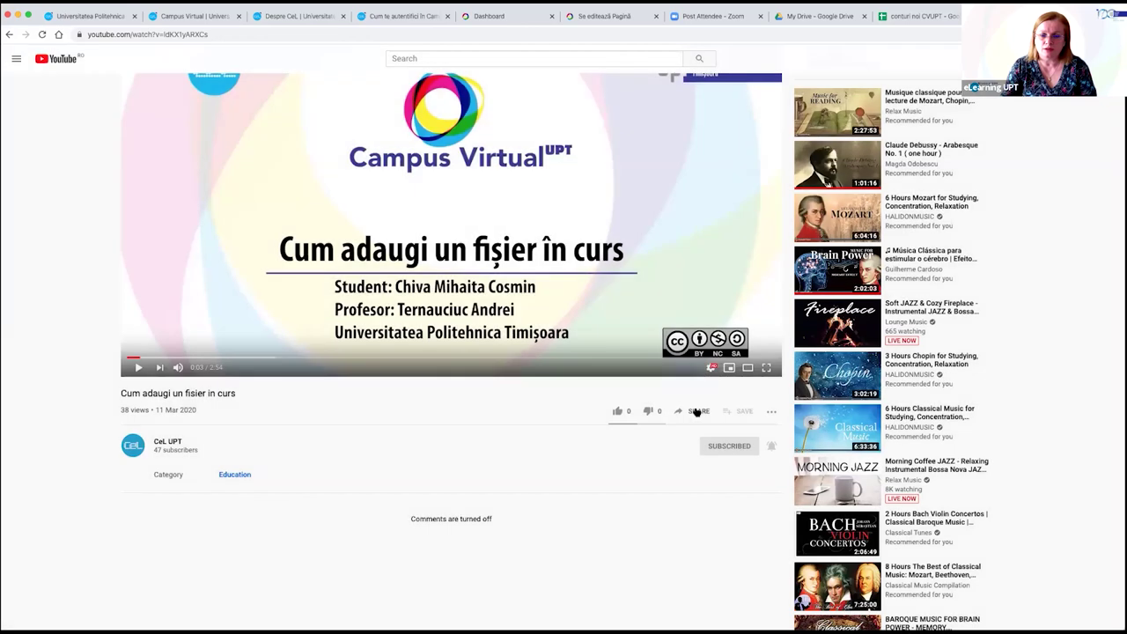
Open the video's Embed sharing option and copy its iframe code, keeping player controls shown.
click(696, 410)
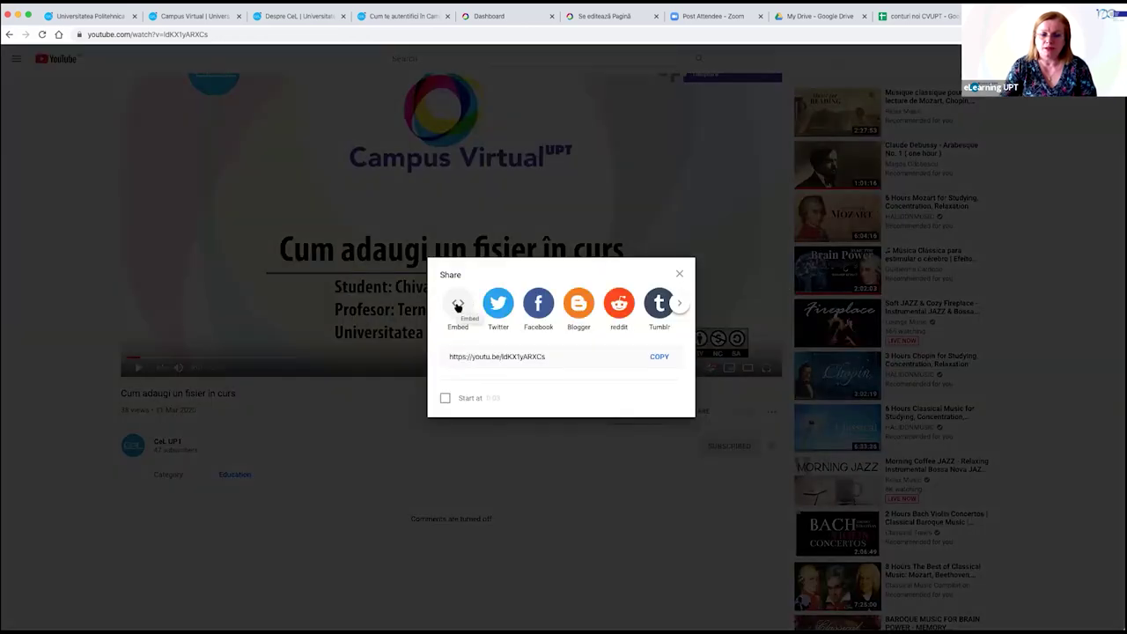
click(458, 305)
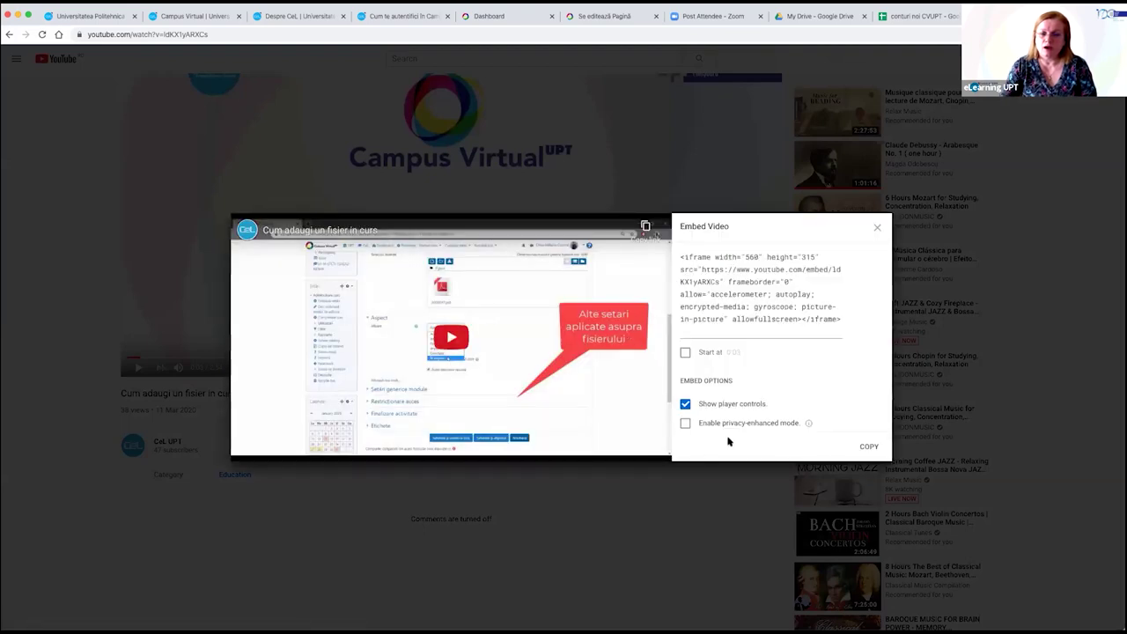
click(870, 447)
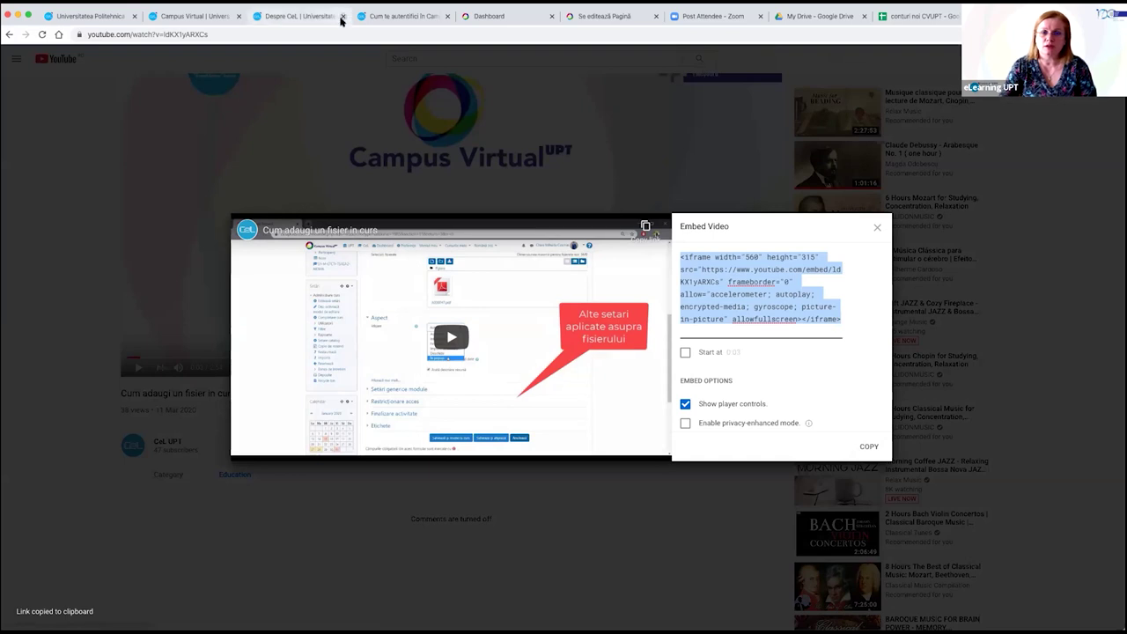
Switch from the YouTube video to the Campus Virtual page that is being edited.
click(620, 17)
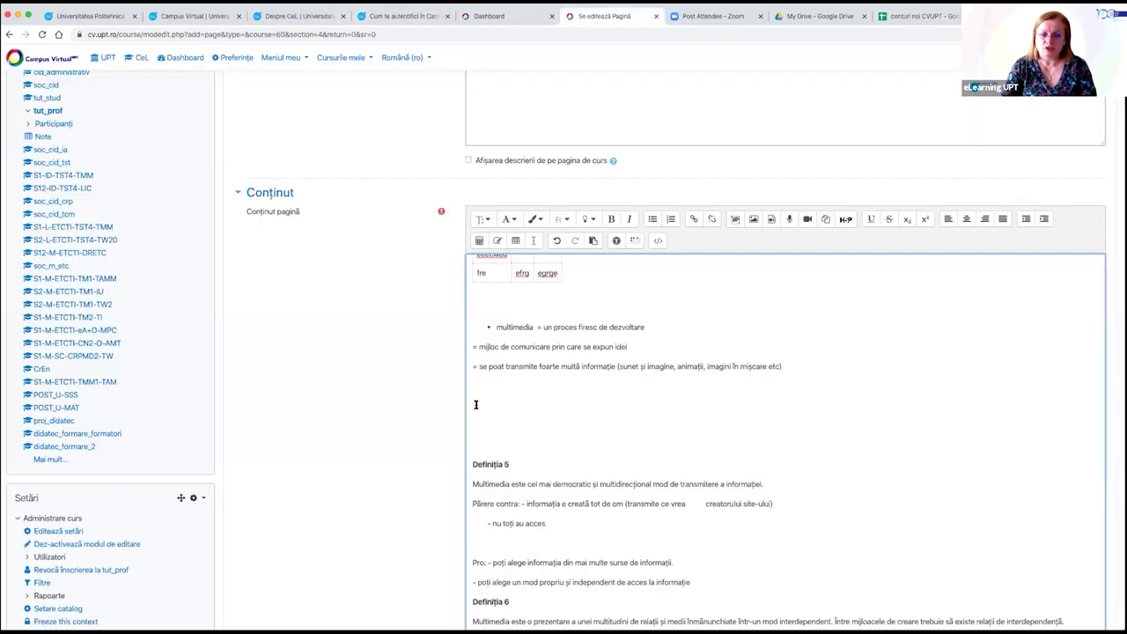
key(super+v)
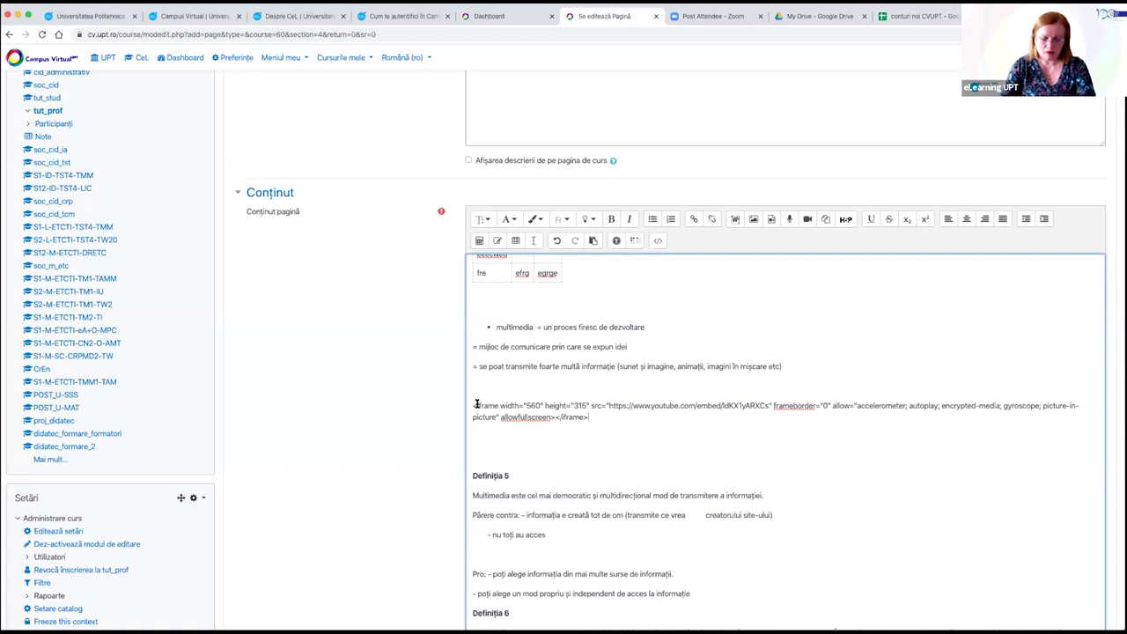
drag(588, 417, 467, 407)
key(BackSpace)
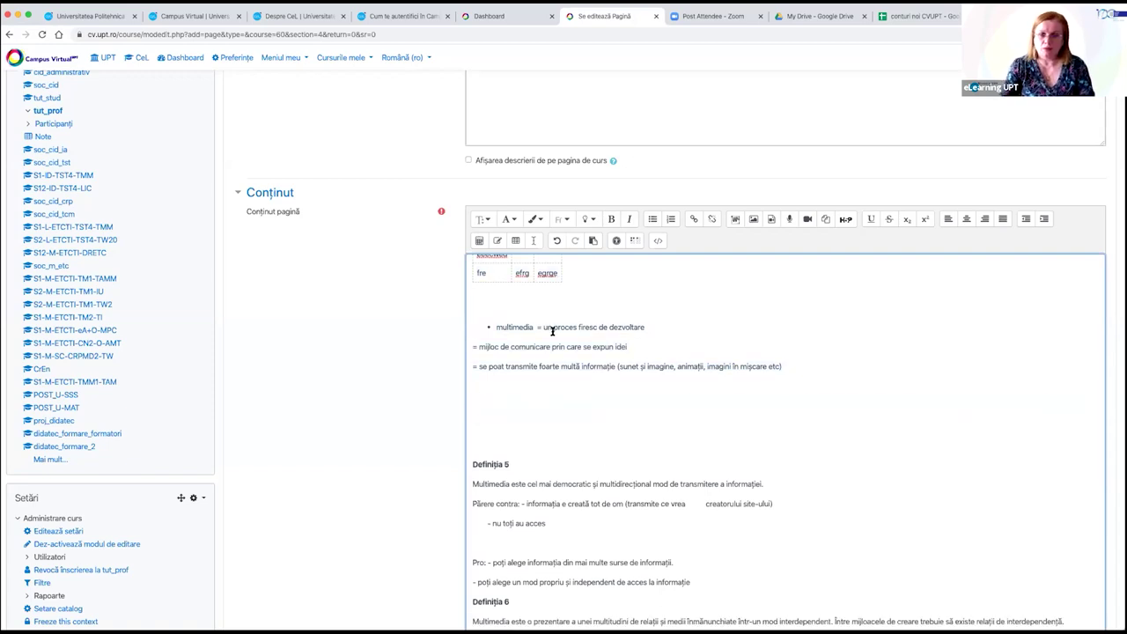
Paste the YouTube iframe code into the page content's HTML source below the "nu toți au acces" paragraph's blank line, and save and display the page.
click(658, 242)
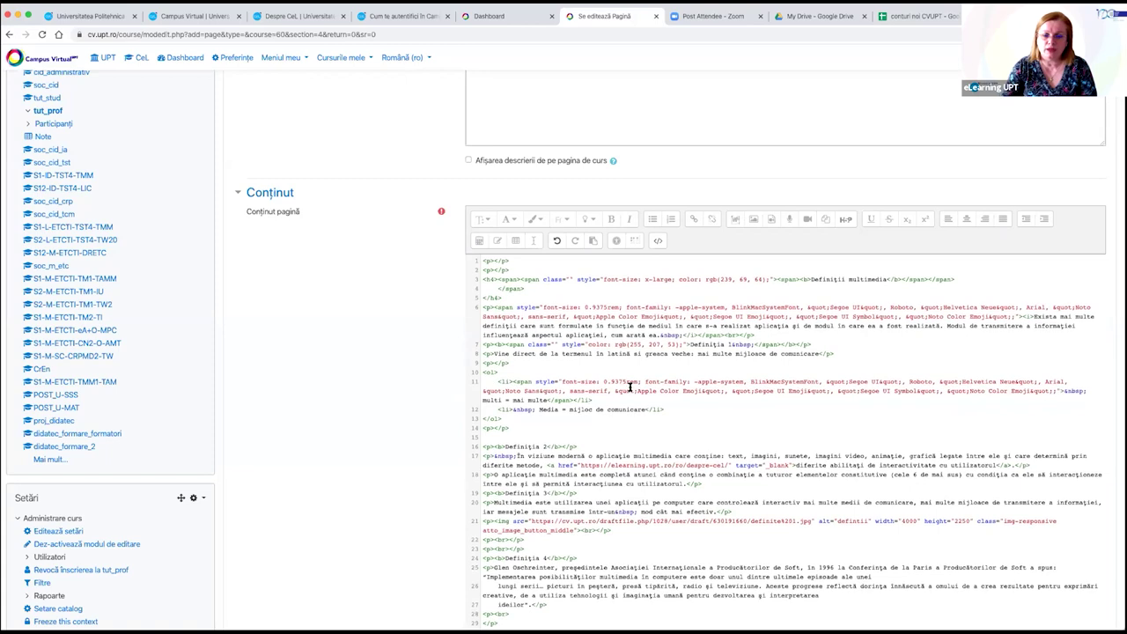
scroll(629, 384, down, 10)
scroll(629, 385, down, 3)
scroll(561, 312, up, 5)
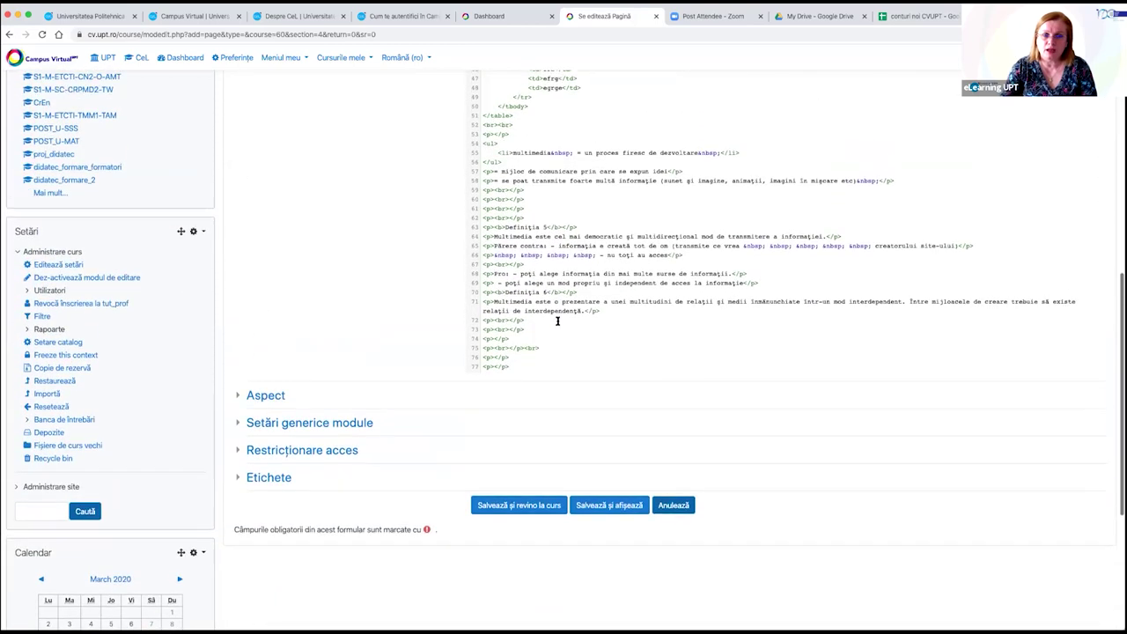
scroll(568, 245, up, 2)
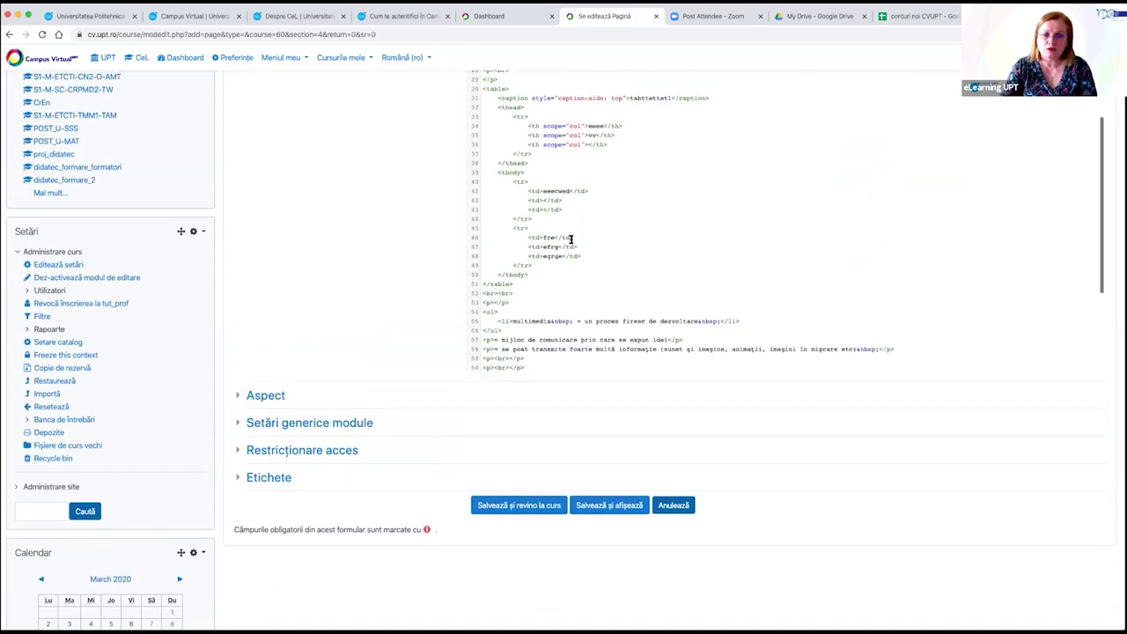
scroll(571, 239, down, 5)
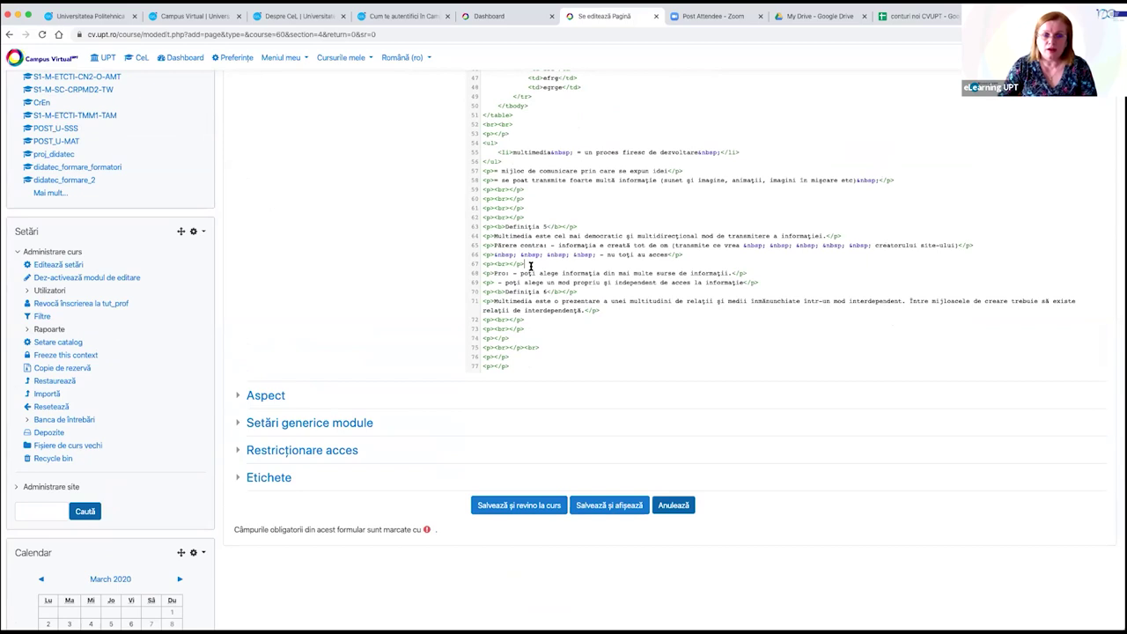
key(Return)
key(Return)
key(ctrl+v)
key(Return)
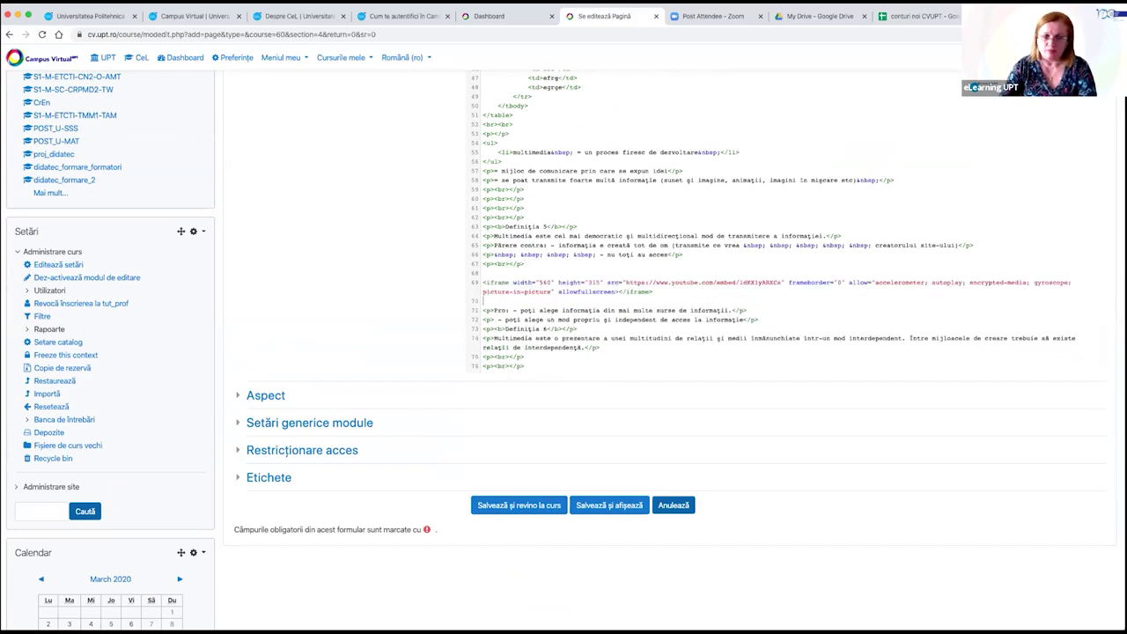
click(620, 505)
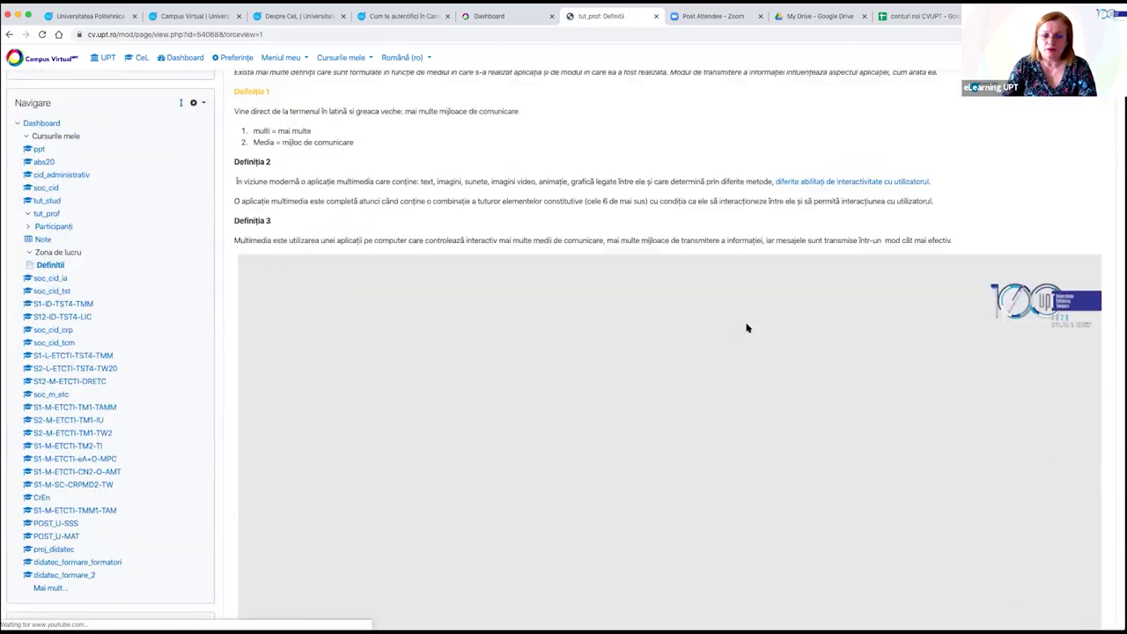
Review the saved Definitii page from the multimedia definitions, image and table to the embedded video under Definiția 5.
scroll(746, 327, down, 10)
scroll(748, 327, down, 4)
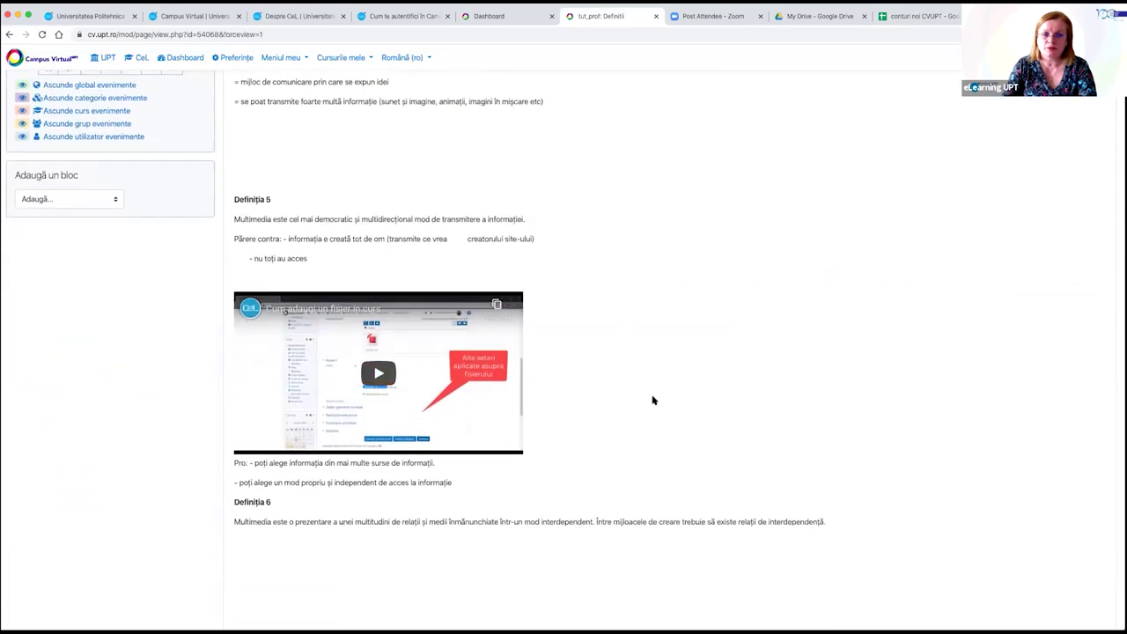
scroll(653, 401, up, 15)
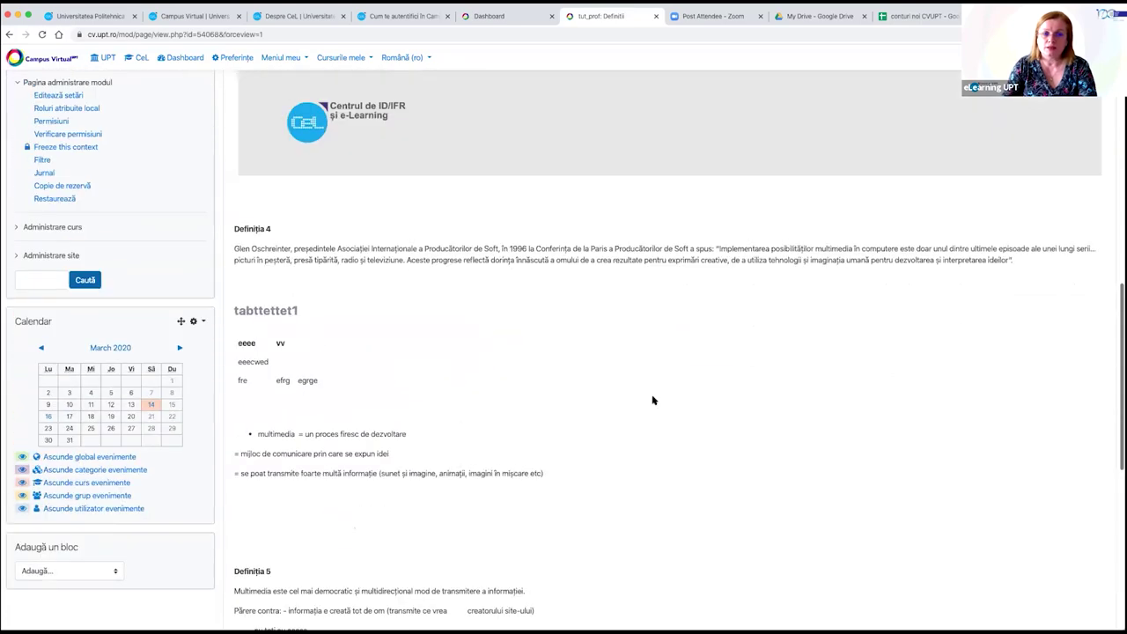
scroll(653, 401, down, 5)
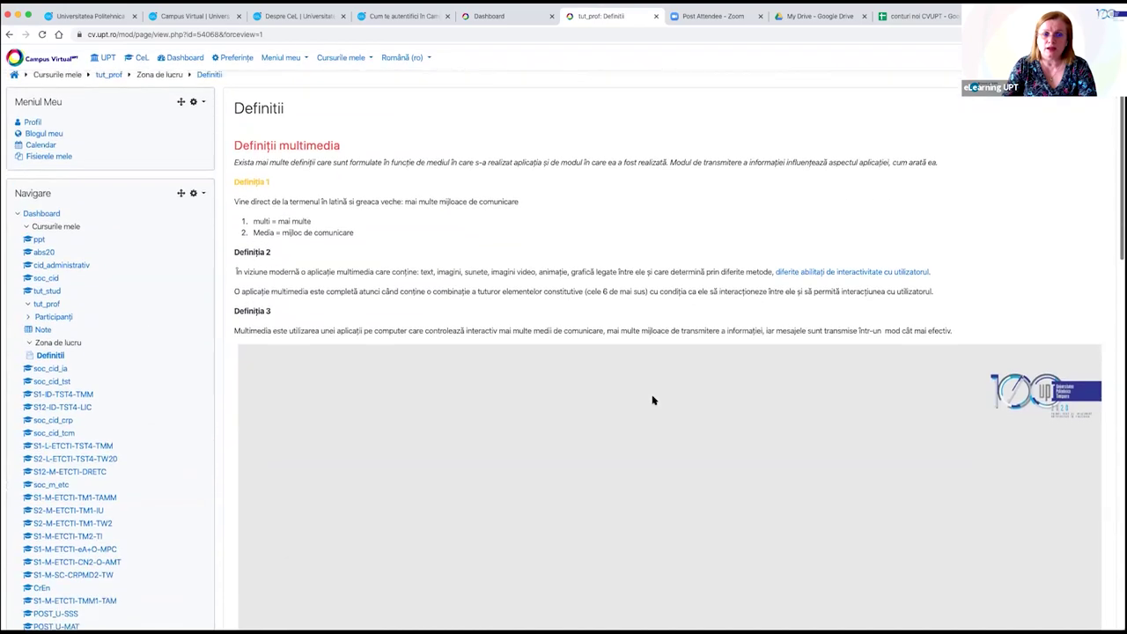
scroll(656, 397, down, 10)
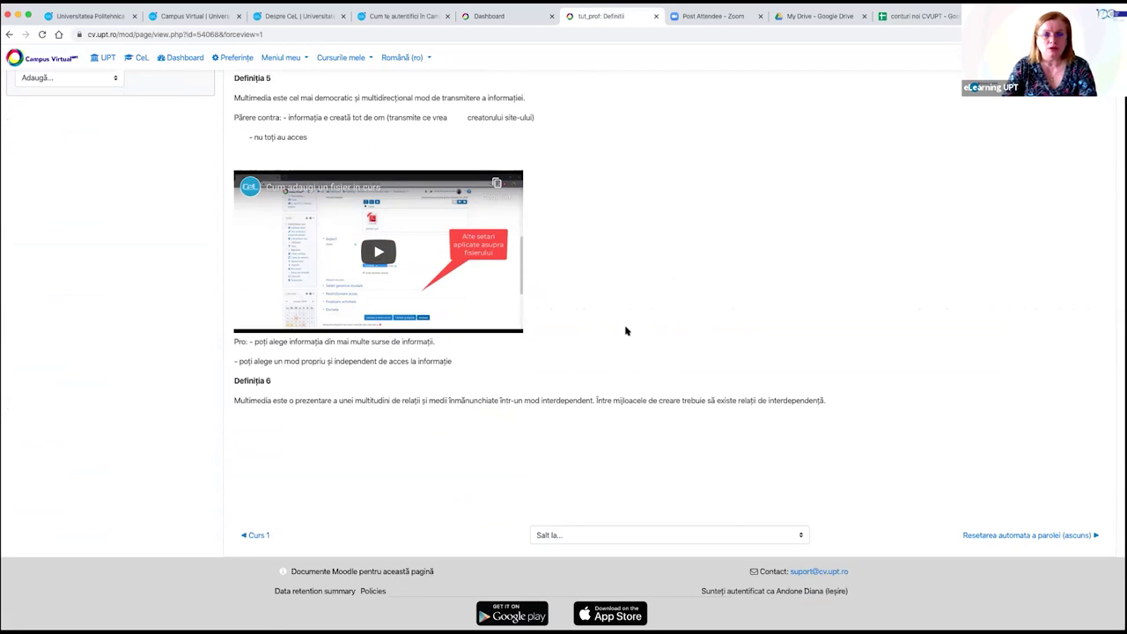
scroll(626, 331, up, 4)
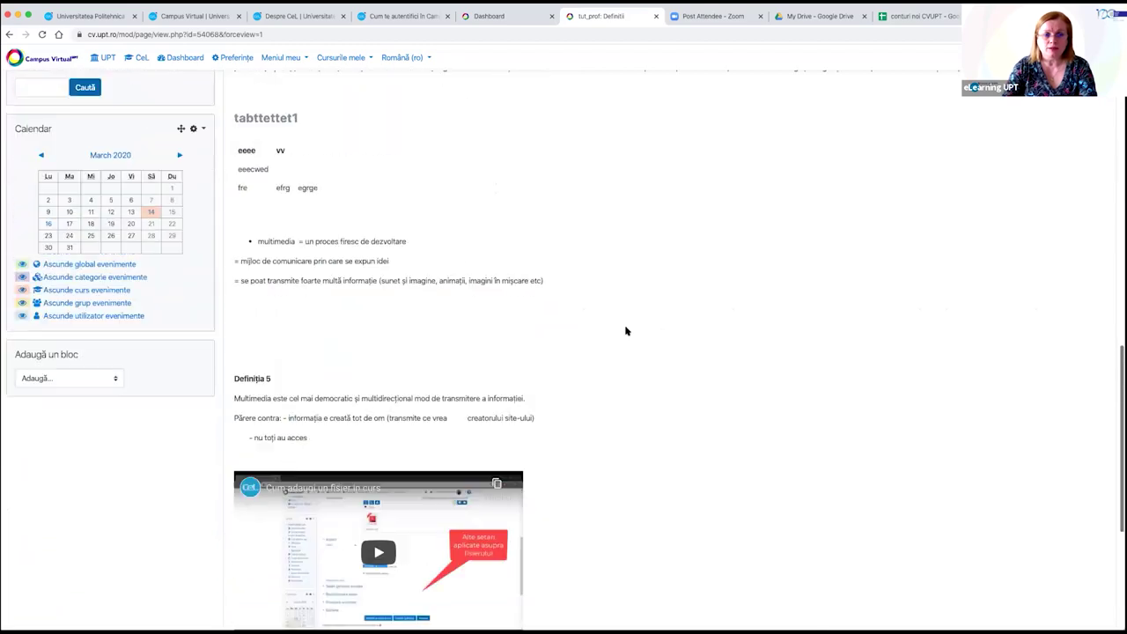
scroll(626, 331, down, 2)
scroll(626, 331, down, 3)
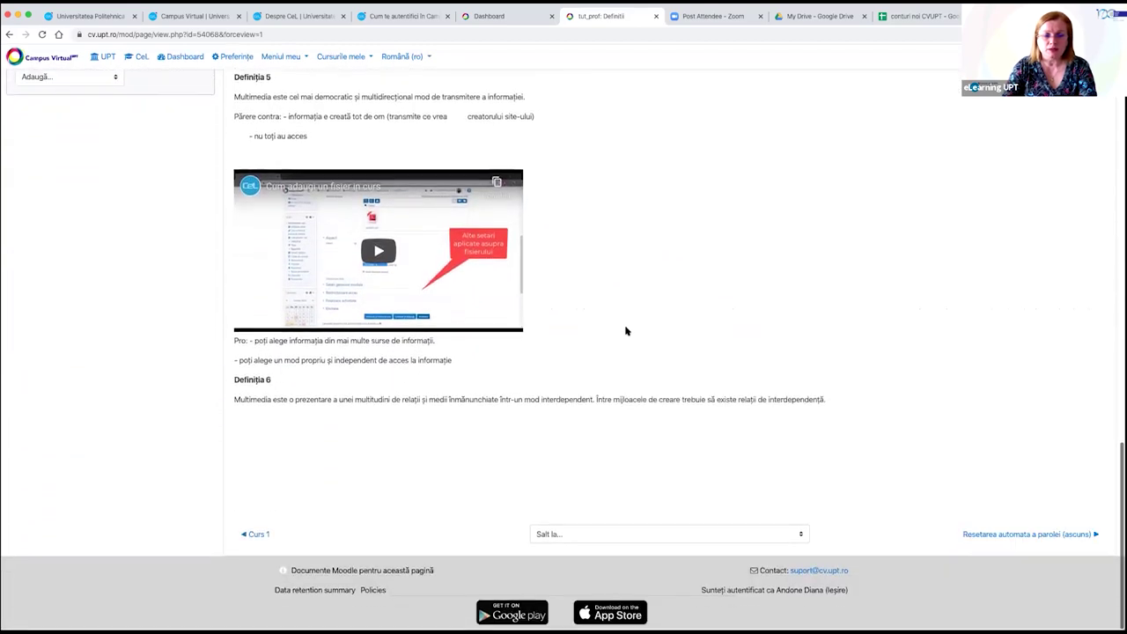
scroll(626, 331, up, 8)
scroll(626, 332, up, 3)
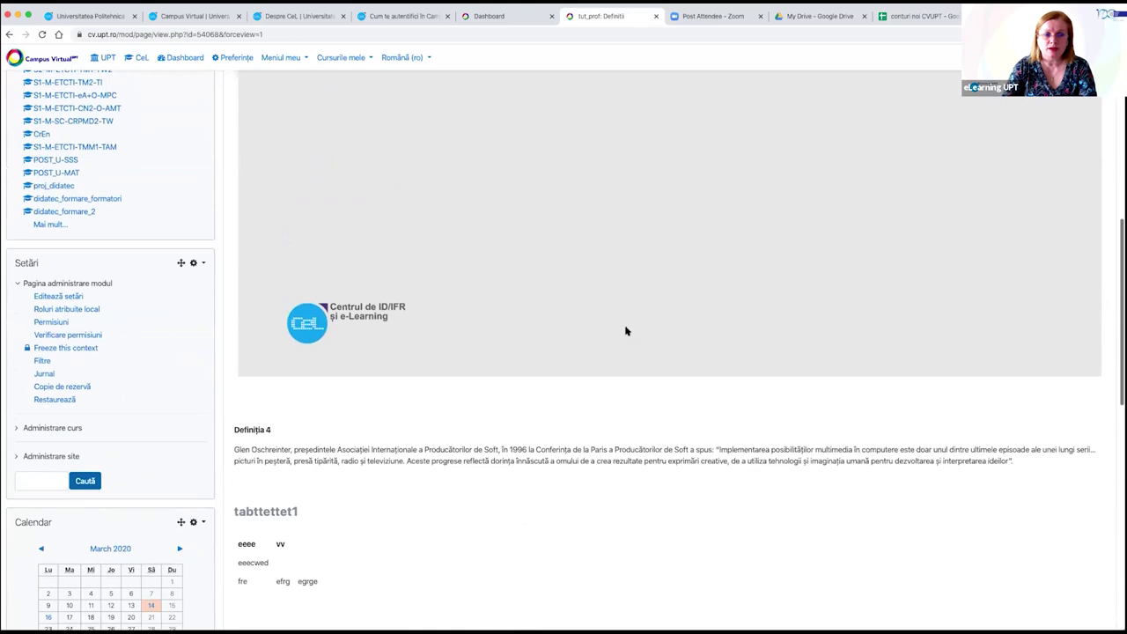
scroll(626, 331, down, 7)
scroll(626, 331, up, 3)
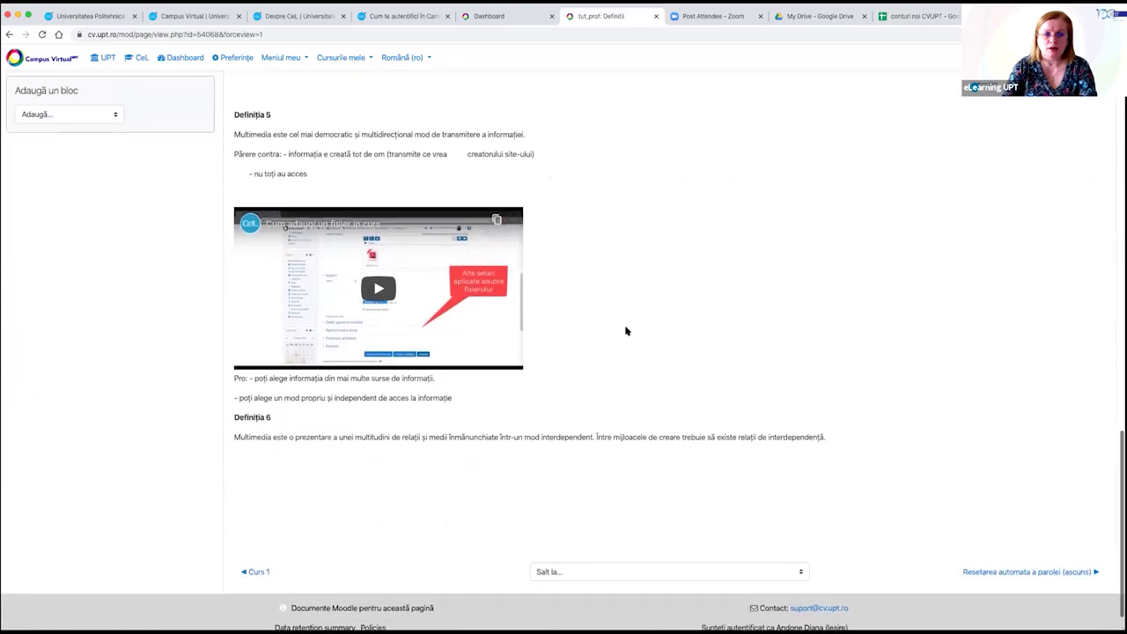
scroll(626, 331, down, 2)
scroll(626, 331, down, 2)
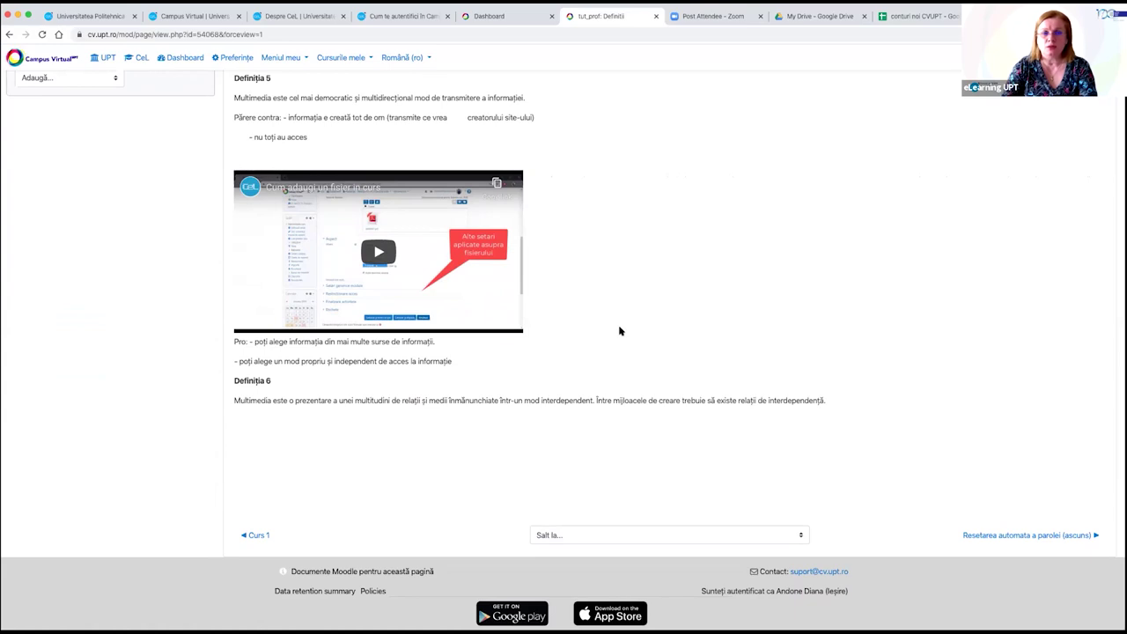
scroll(620, 331, up, 2)
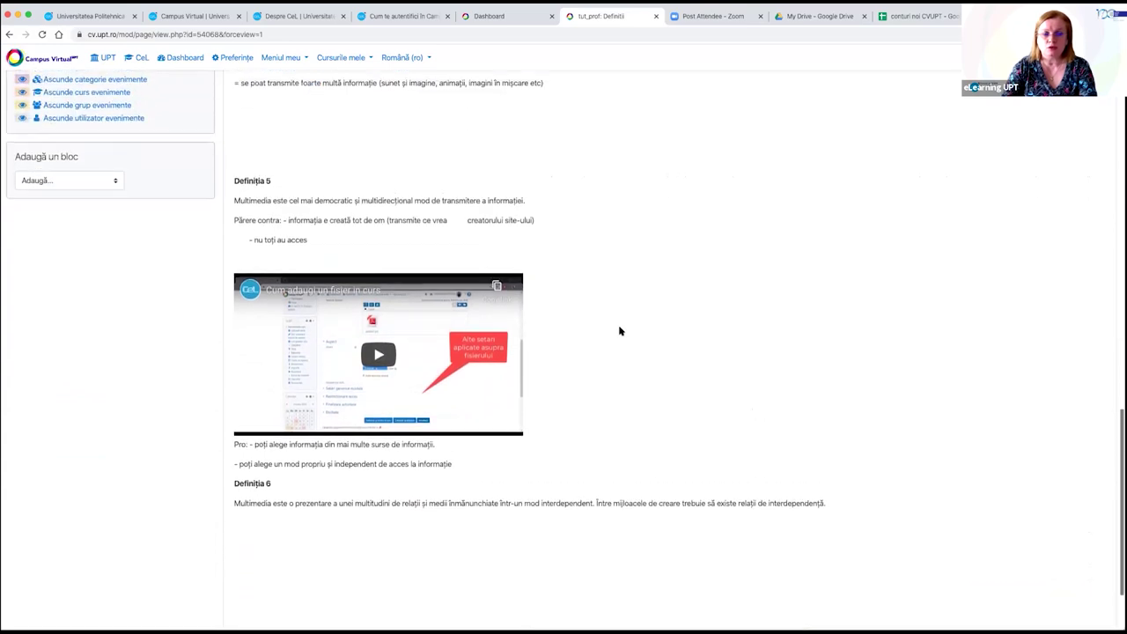
scroll(619, 331, up, 4)
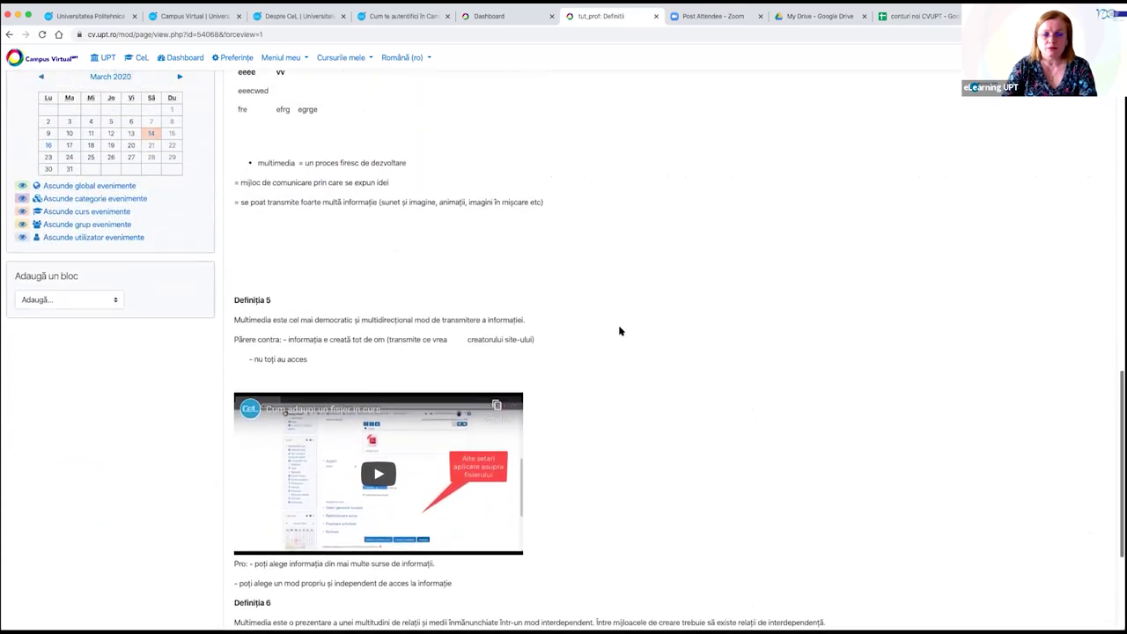
scroll(619, 331, up, 20)
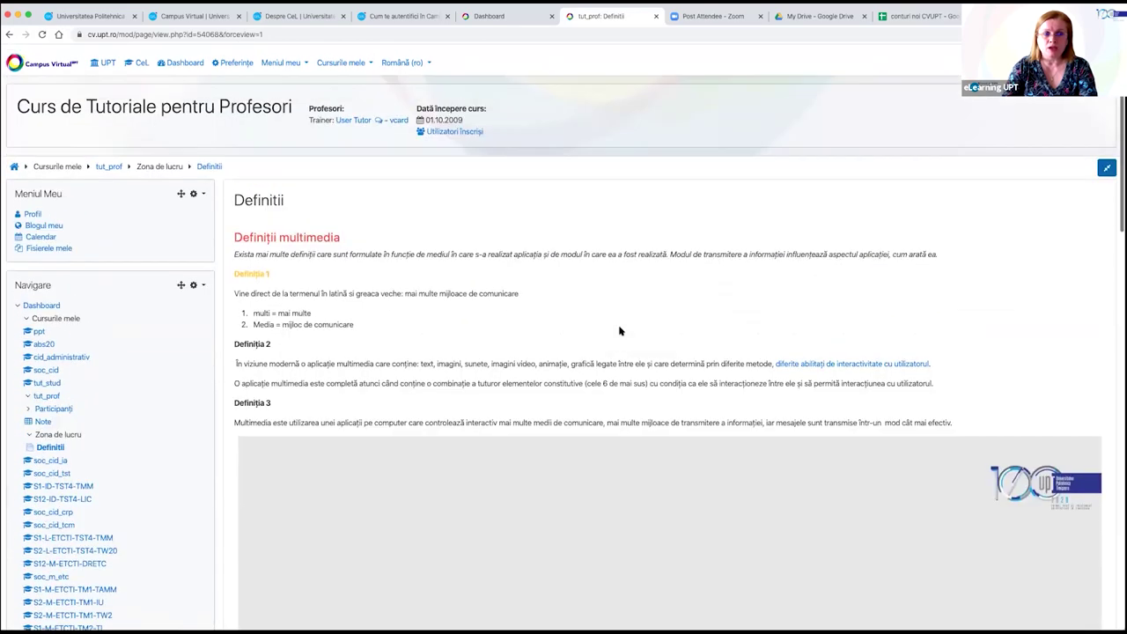
scroll(348, 230, down, 3)
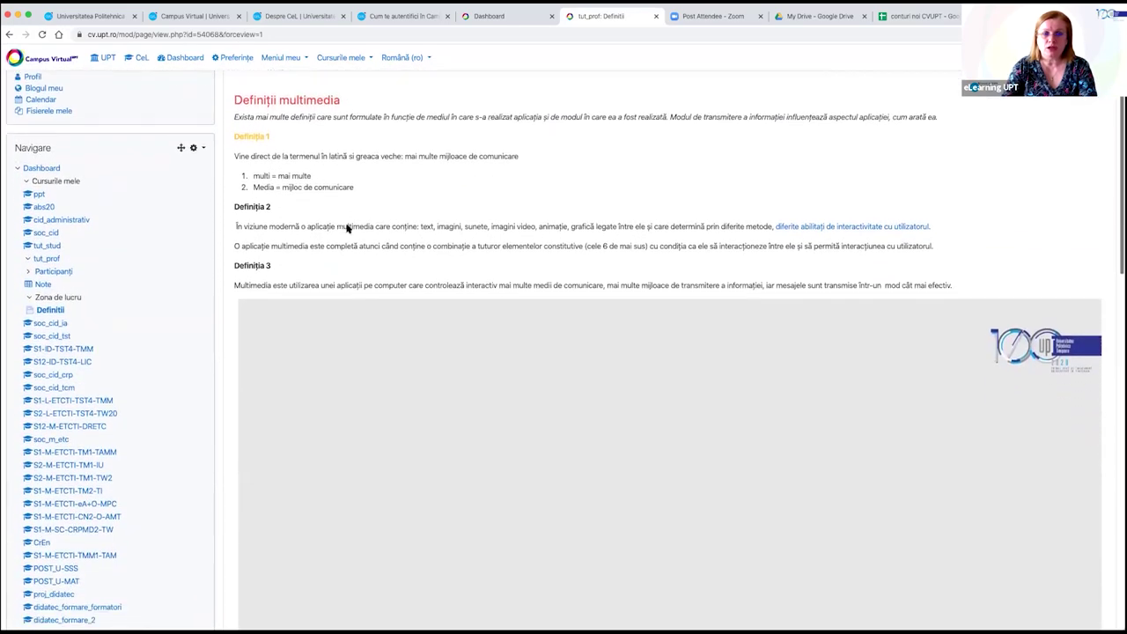
scroll(347, 226, up, 3)
scroll(576, 285, down, 3)
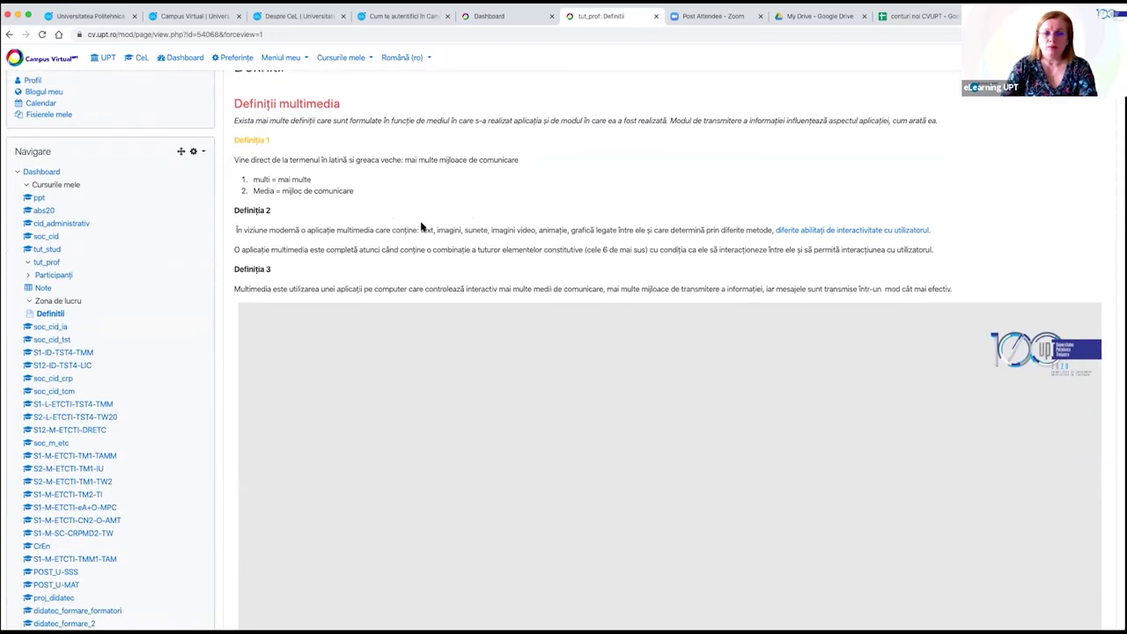
scroll(605, 277, down, 8)
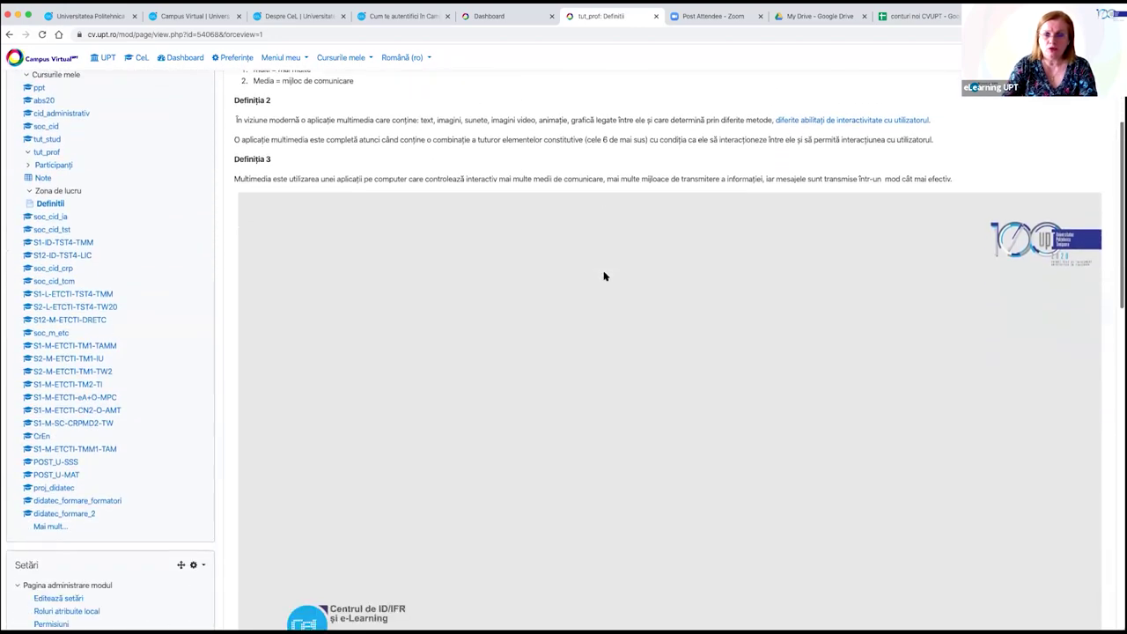
scroll(604, 277, down, 9)
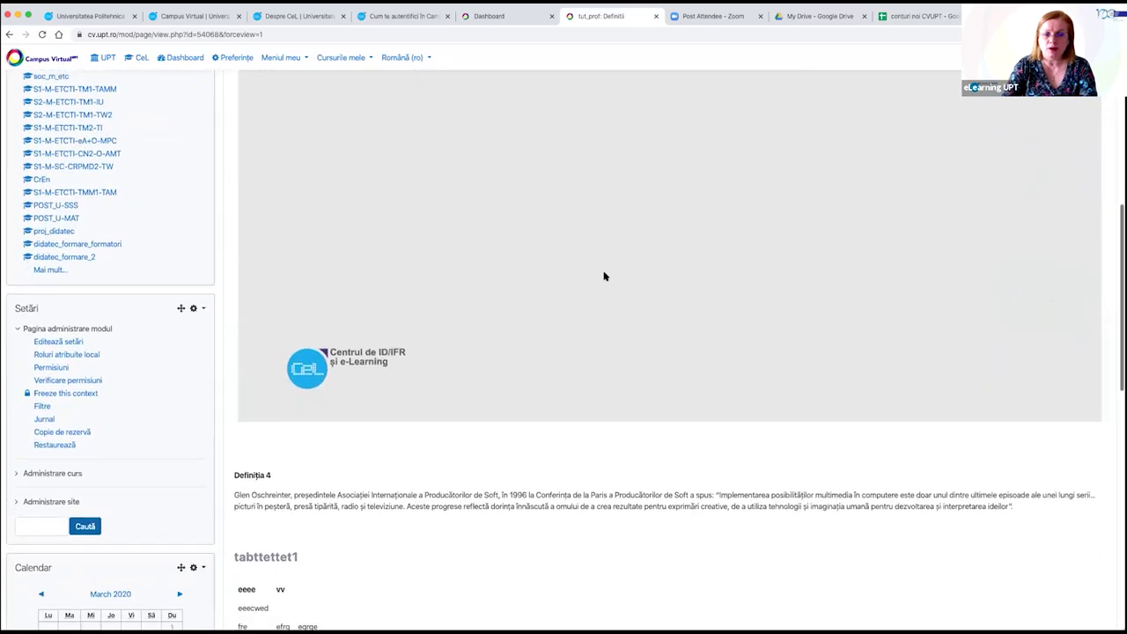
scroll(605, 276, down, 9)
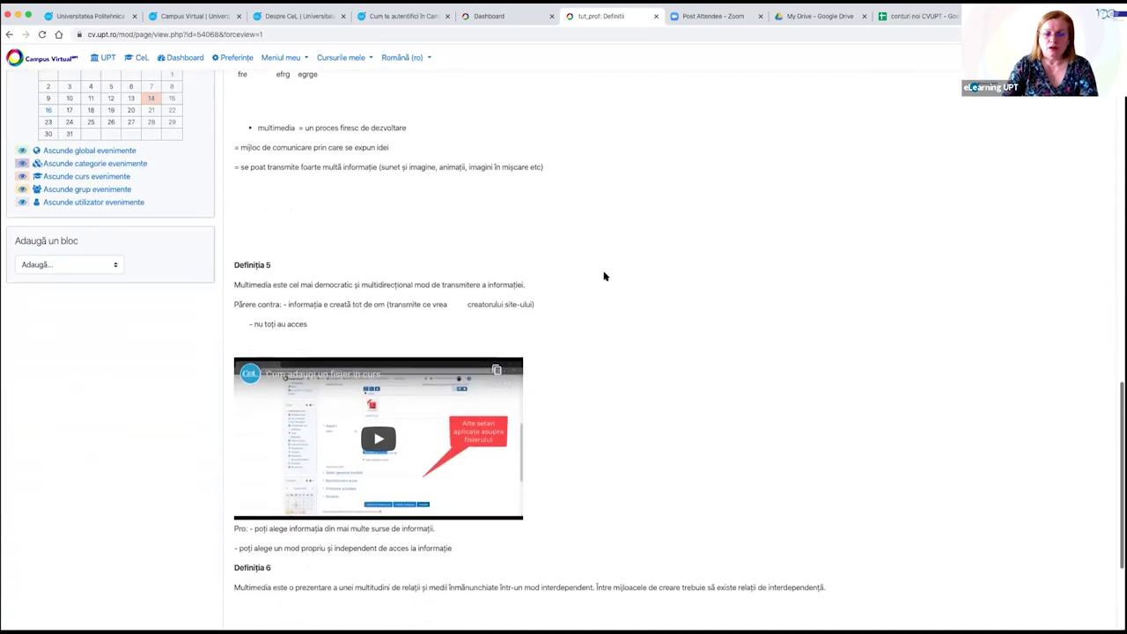
Test the "diferite abilitați de interactivitate cu utilizatorul" link in Definiția 2 and return to the Definitii page.
scroll(679, 272, up, 20)
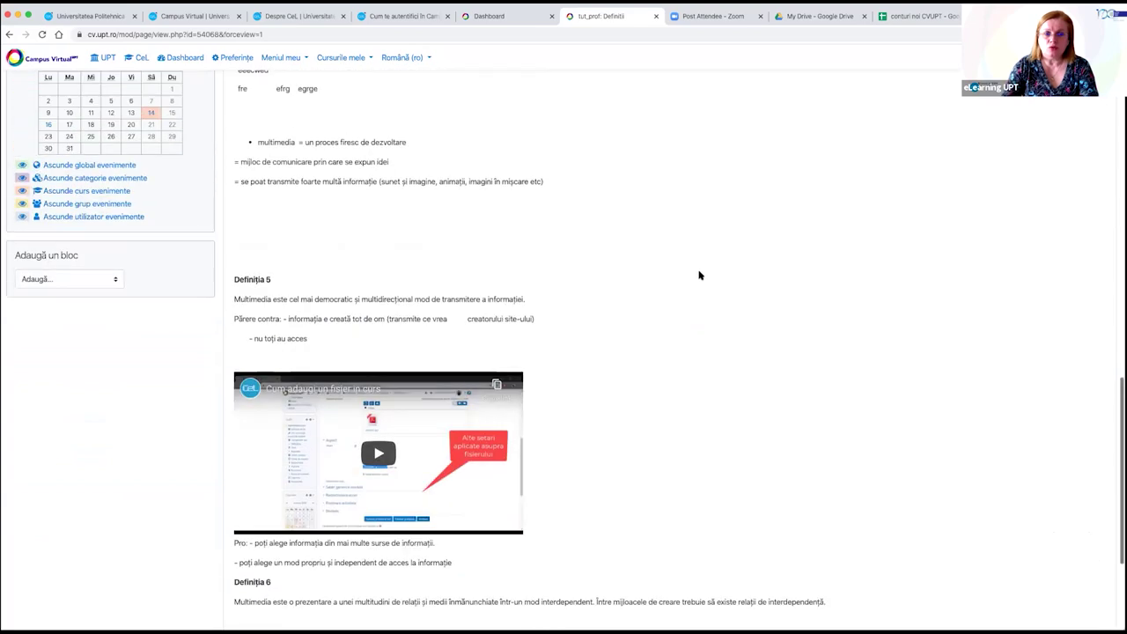
scroll(701, 276, up, 2)
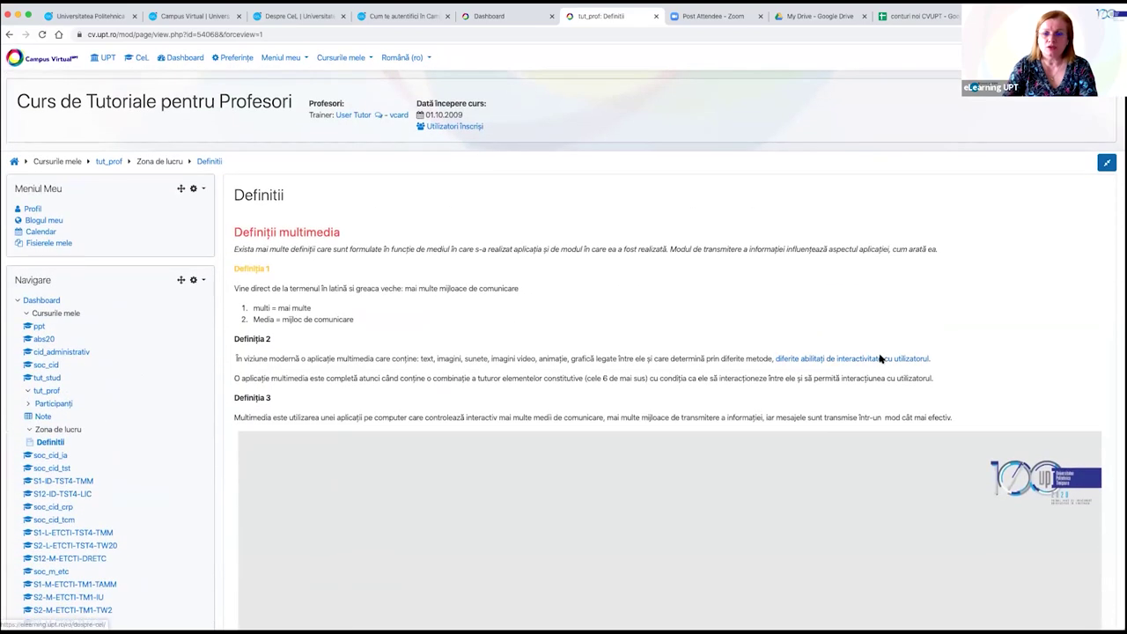
click(879, 358)
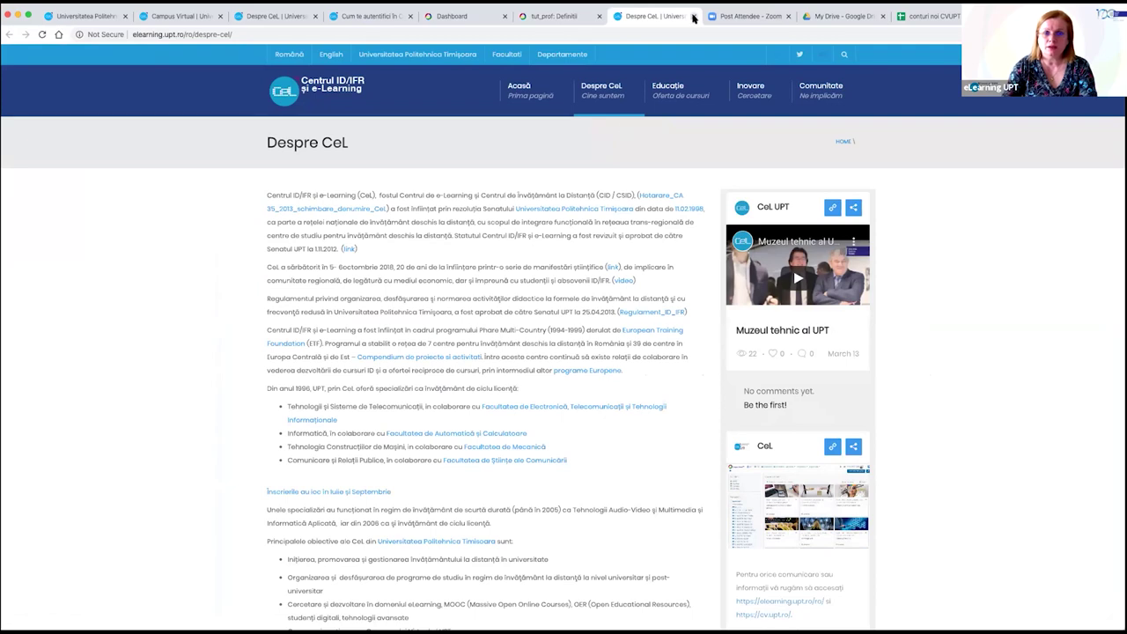
click(560, 17)
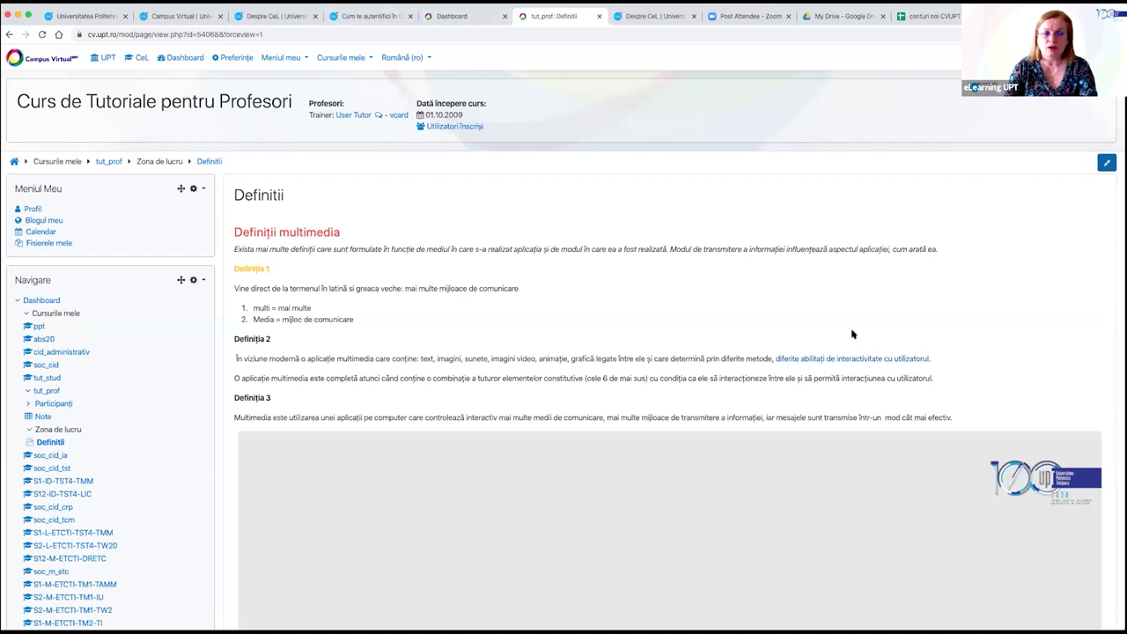
Go to the tut_prof course page and look through its sections, including the resources in Zona de lucru and Tutoriale vechi.
click(109, 164)
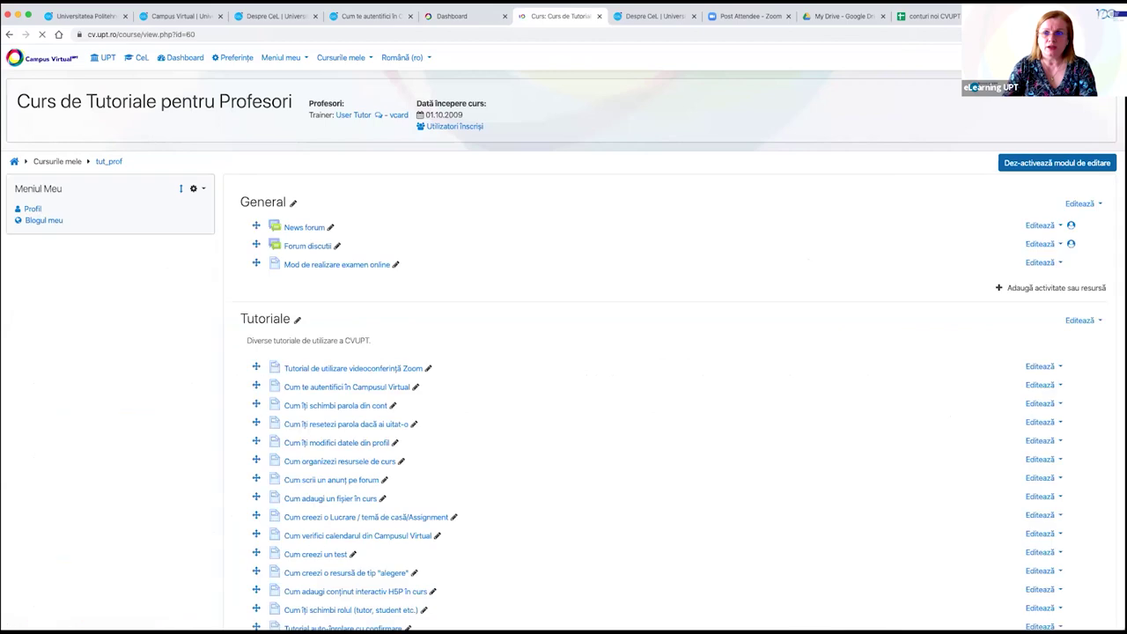
scroll(878, 330, down, 20)
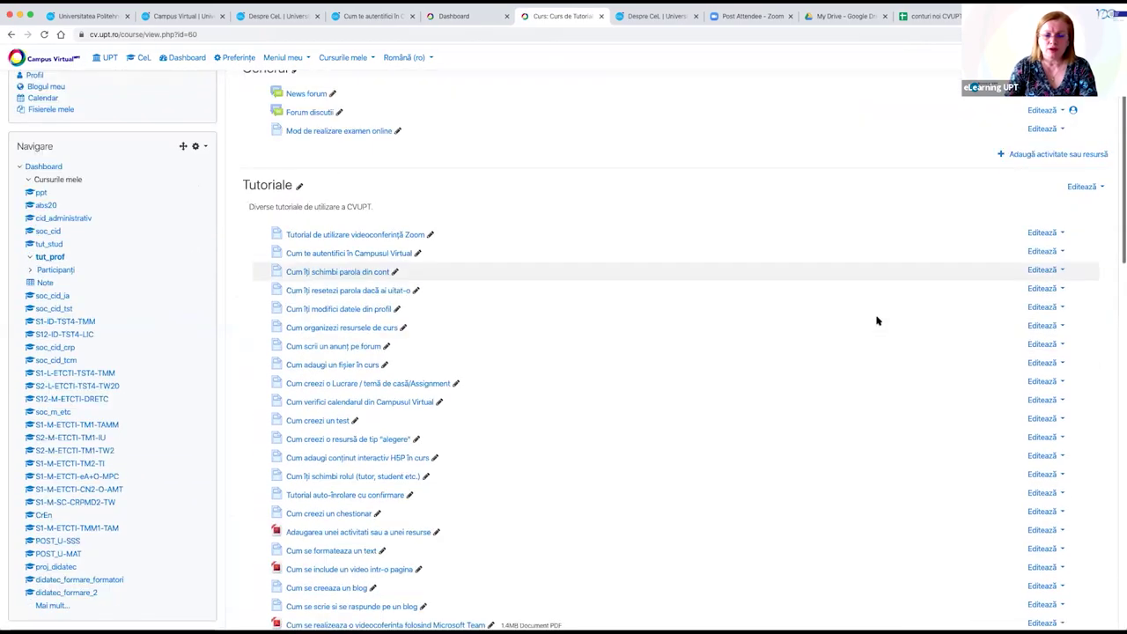
scroll(878, 315, down, 3)
scroll(879, 315, up, 1)
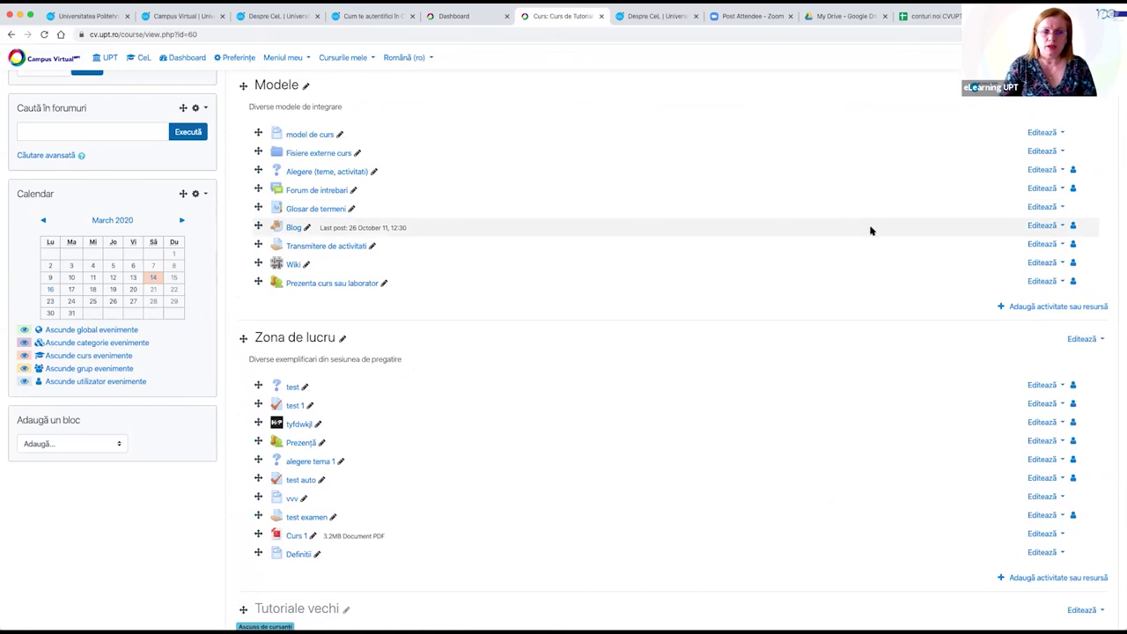
scroll(849, 286, down, 5)
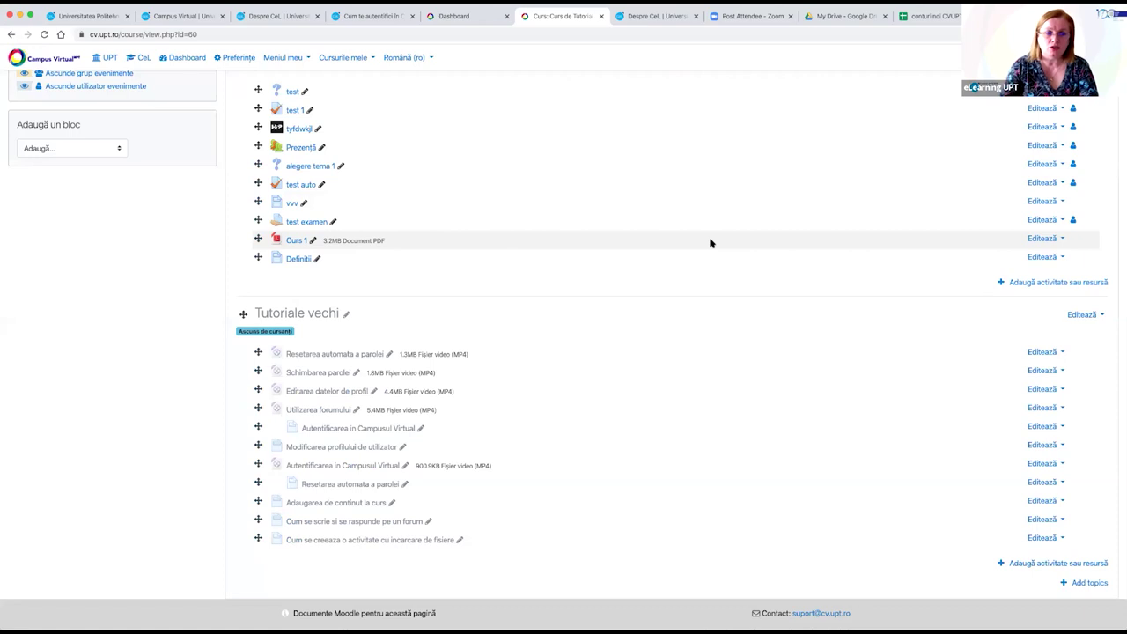
scroll(711, 243, up, 3)
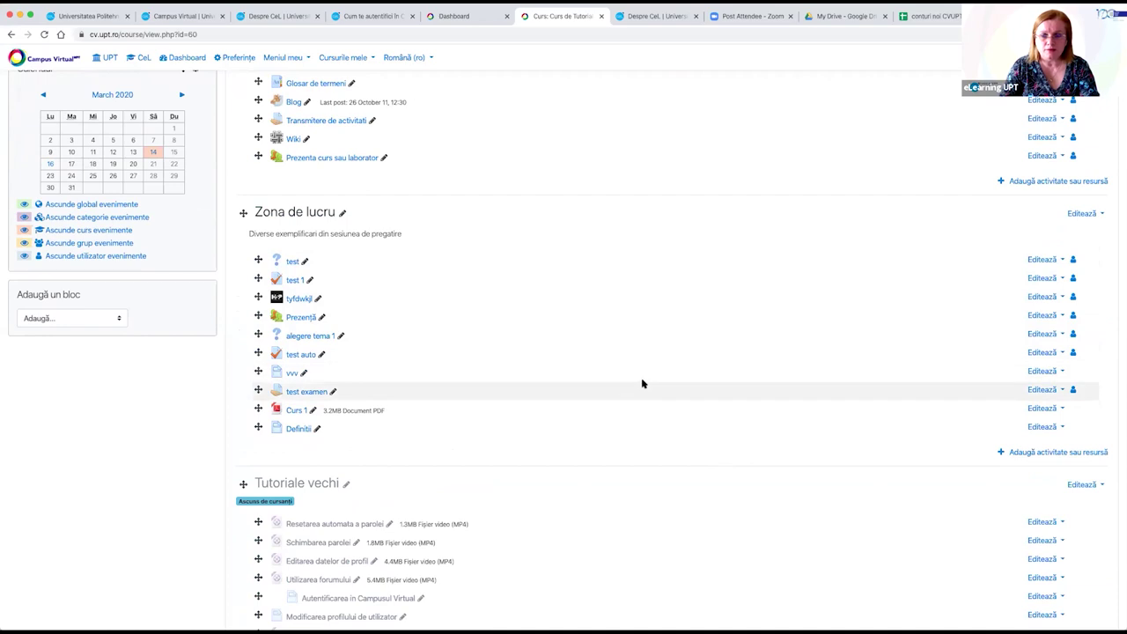
Start adding a new Lucrare activity to the Zona de lucru section of the course.
scroll(612, 377, down, 1)
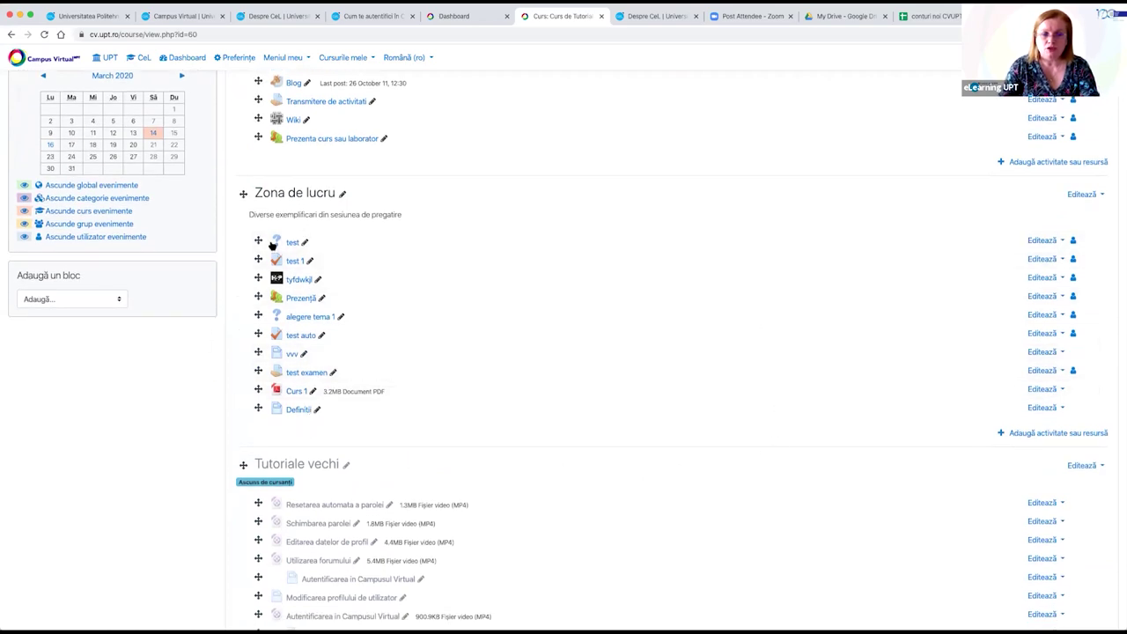
click(1079, 434)
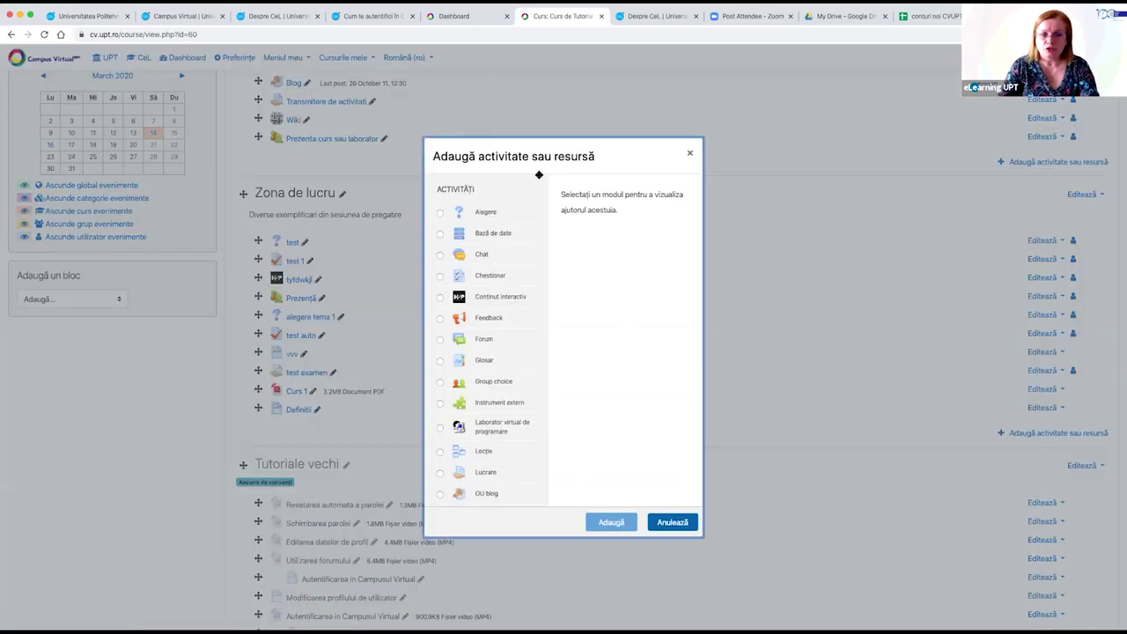
scroll(511, 304, down, 4)
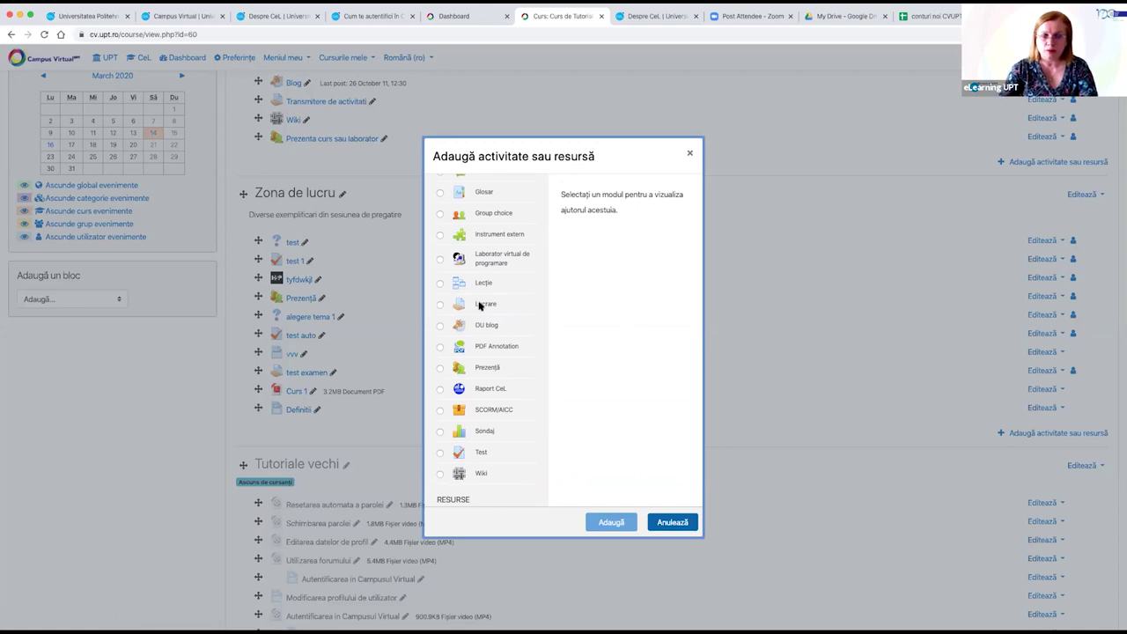
click(440, 304)
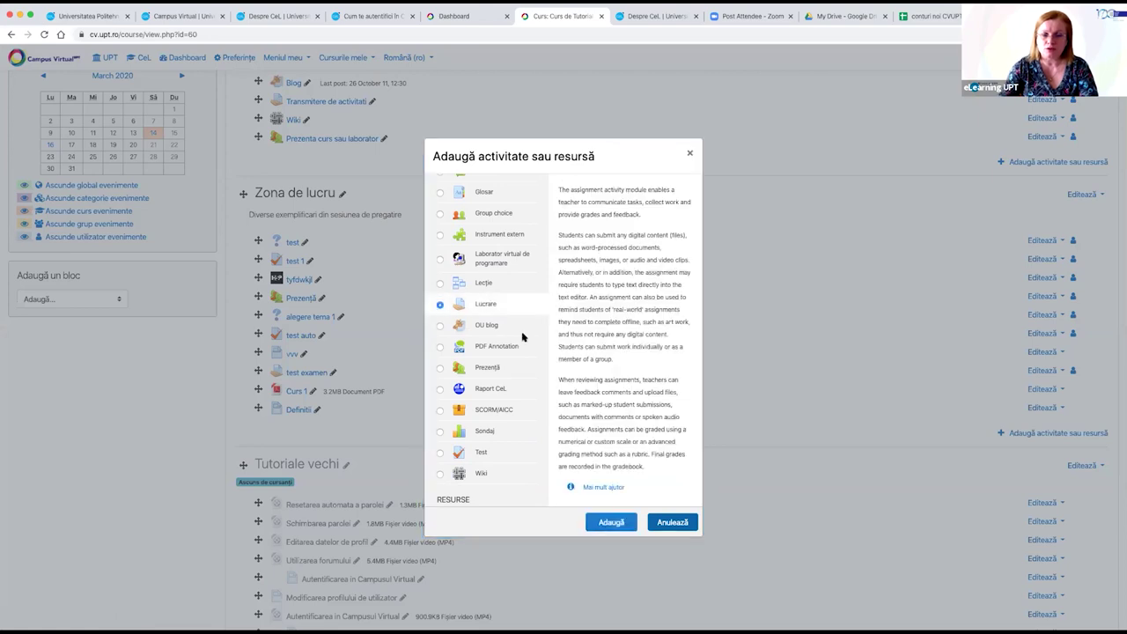
click(612, 526)
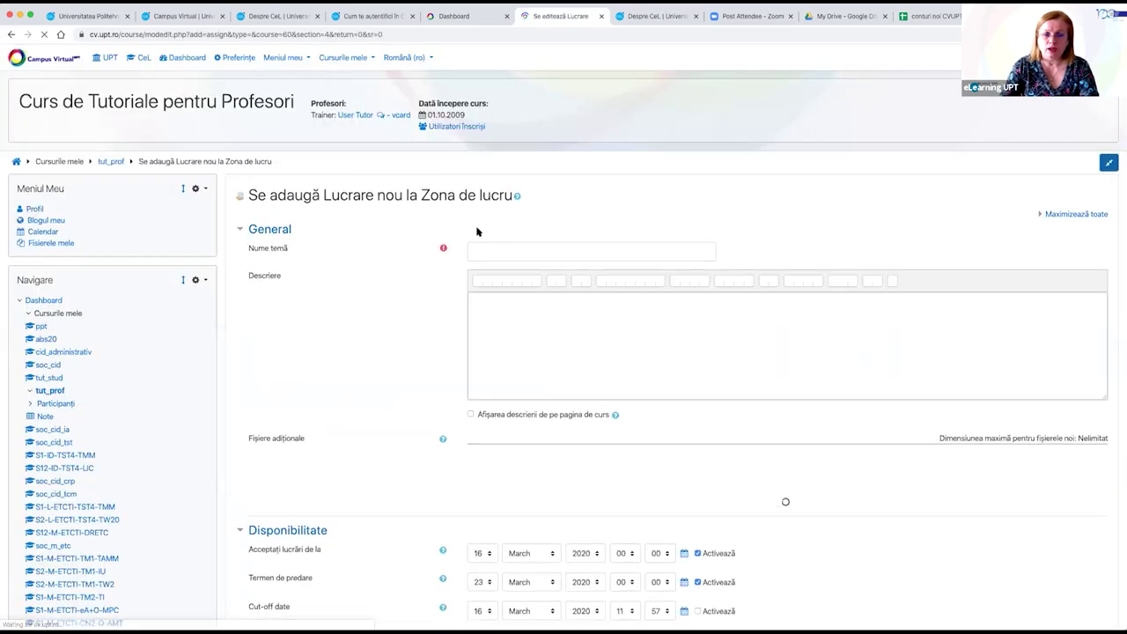
Name the new assignment "laborator 1".
click(501, 251)
text(laboratro)
key(BackSpace)
key(BackSpace)
key(BackSpace)
text(or 1)
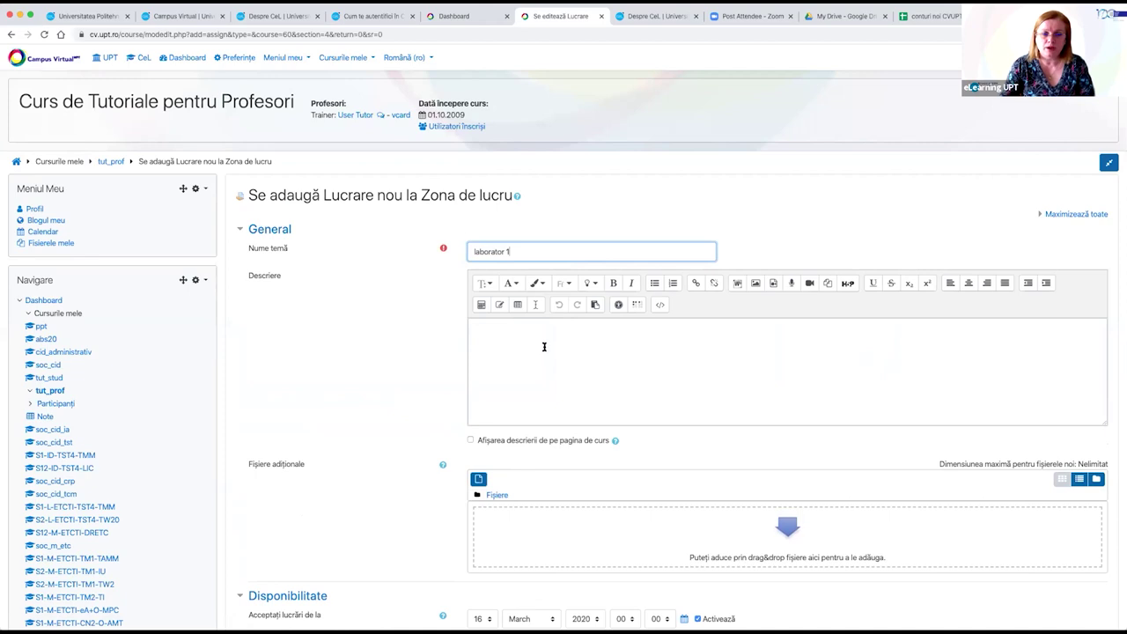
Enter the description "Se preda maetrialul pentru lab 1. Aveti 3 fisiere de incarcat de 3 MB." and replace "maetrialul" with the suggested spelling "materials".
scroll(544, 343, down, 3)
scroll(540, 339, down, 3)
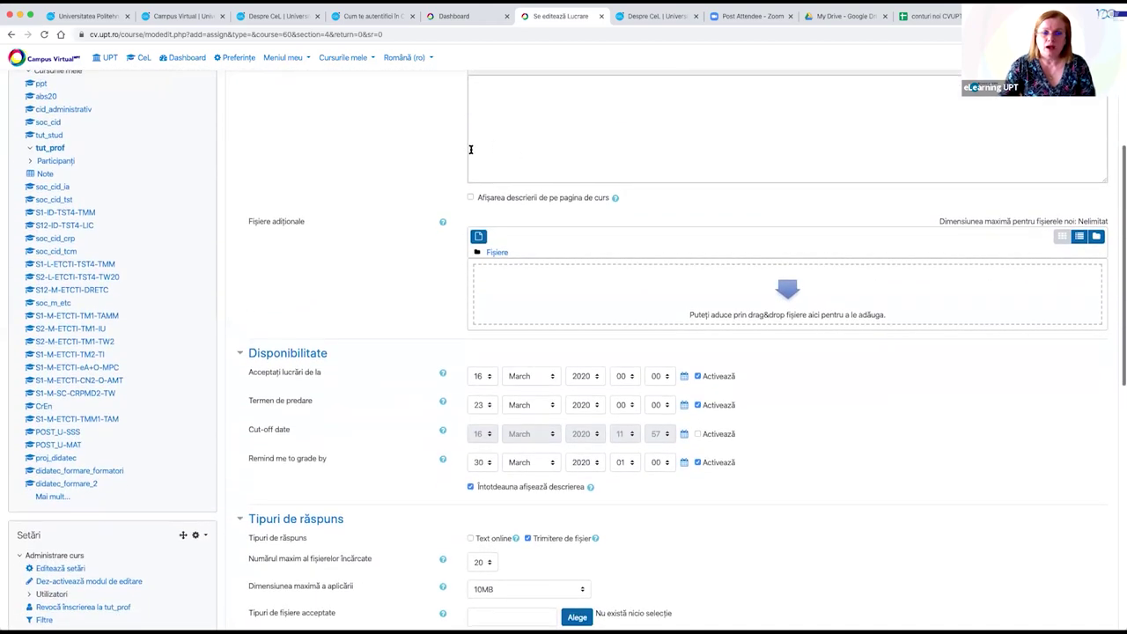
scroll(530, 158, up, 1)
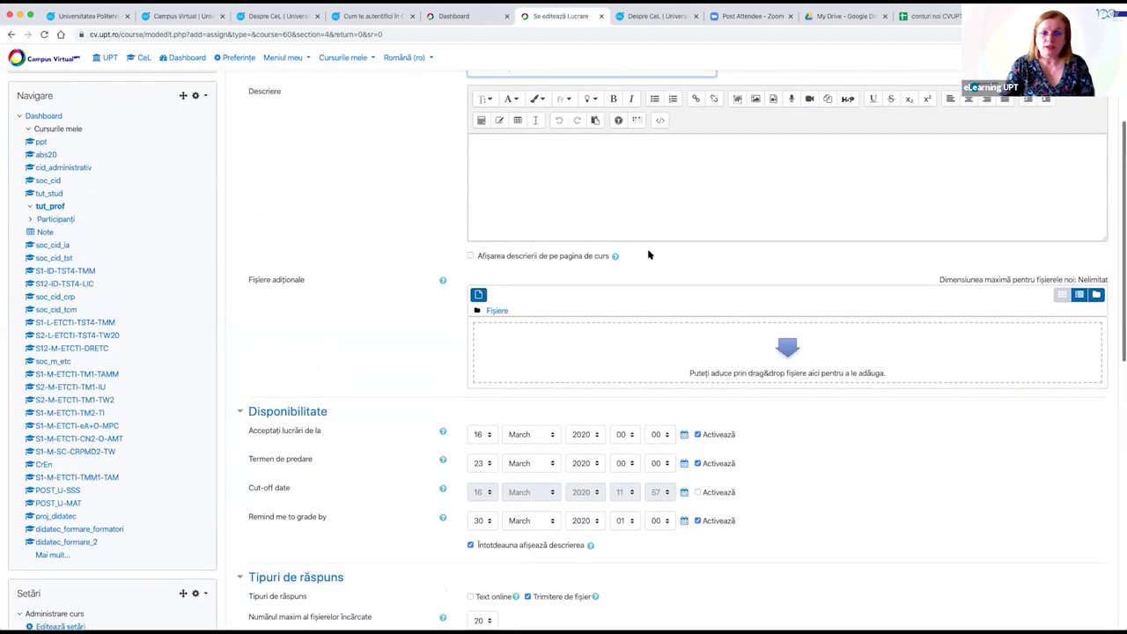
click(499, 154)
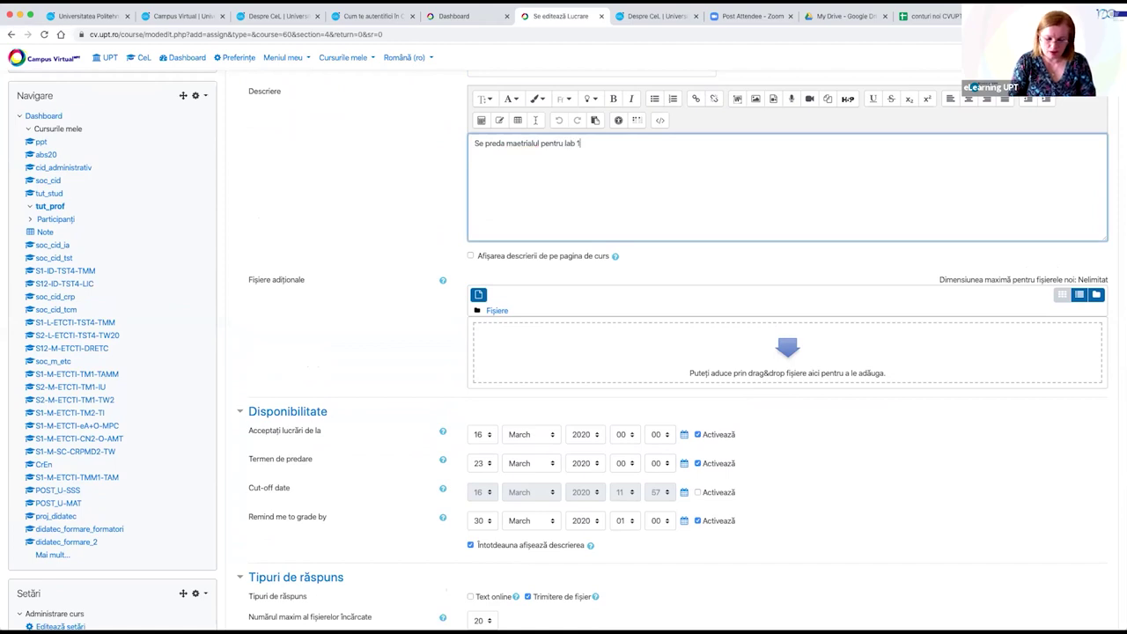
text(Se preda maetrialul pentru lab 1. Aveti 3 fisiere de incarcat de 3 MB.)
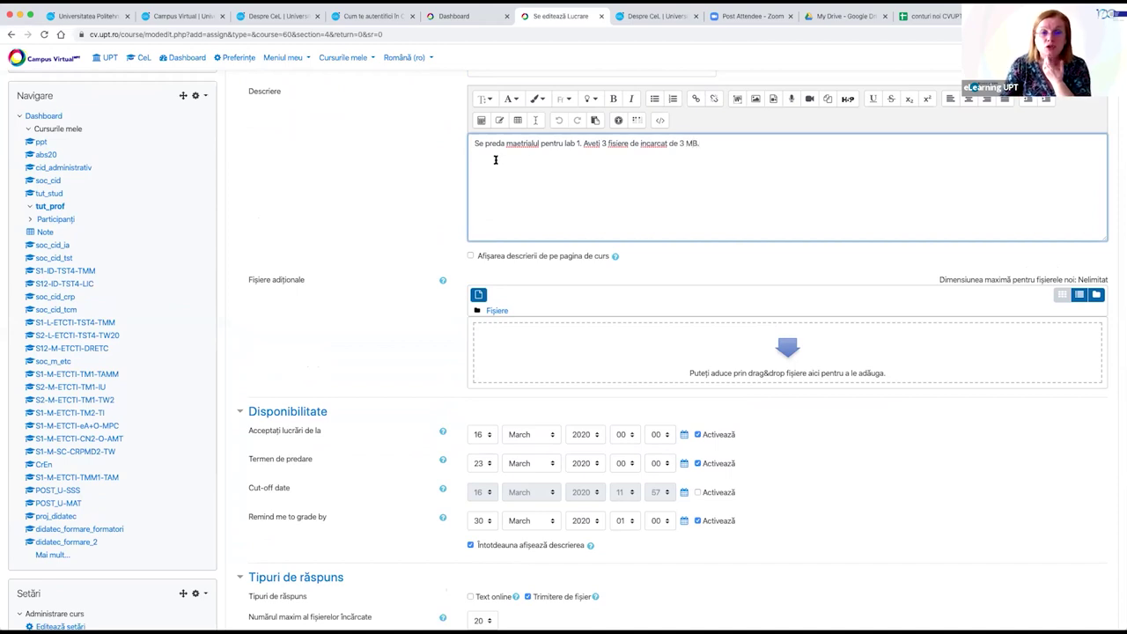
right_click(521, 143)
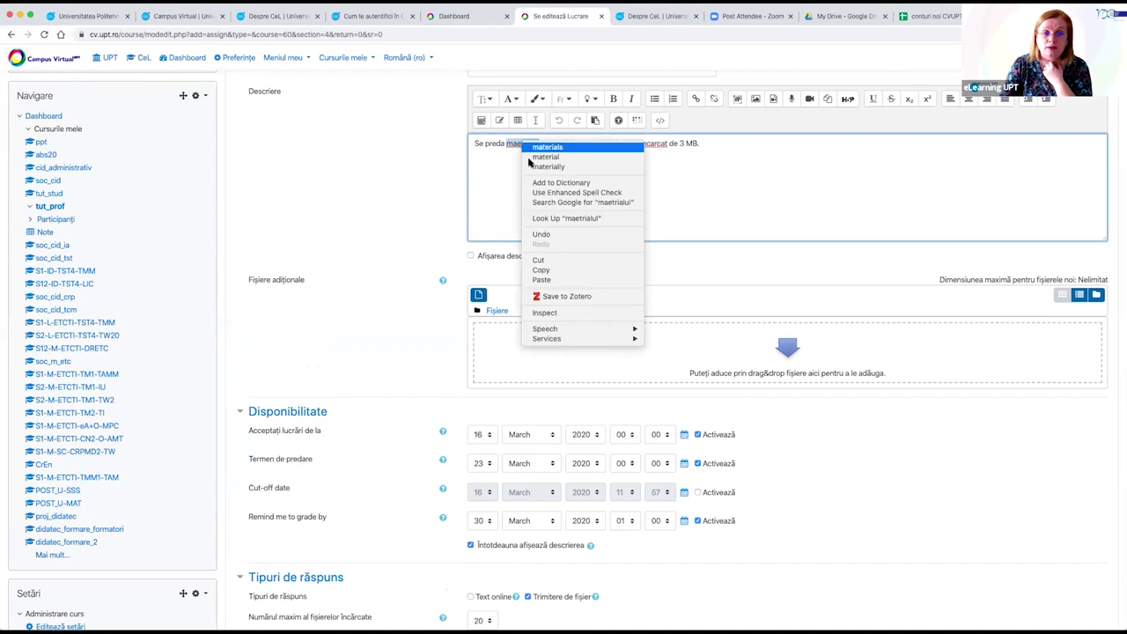
click(547, 147)
Examine the assignment's Disponibilitate dates, the Tipuri de răspuns options and the remaining sections of the form.
scroll(536, 317, down, 2)
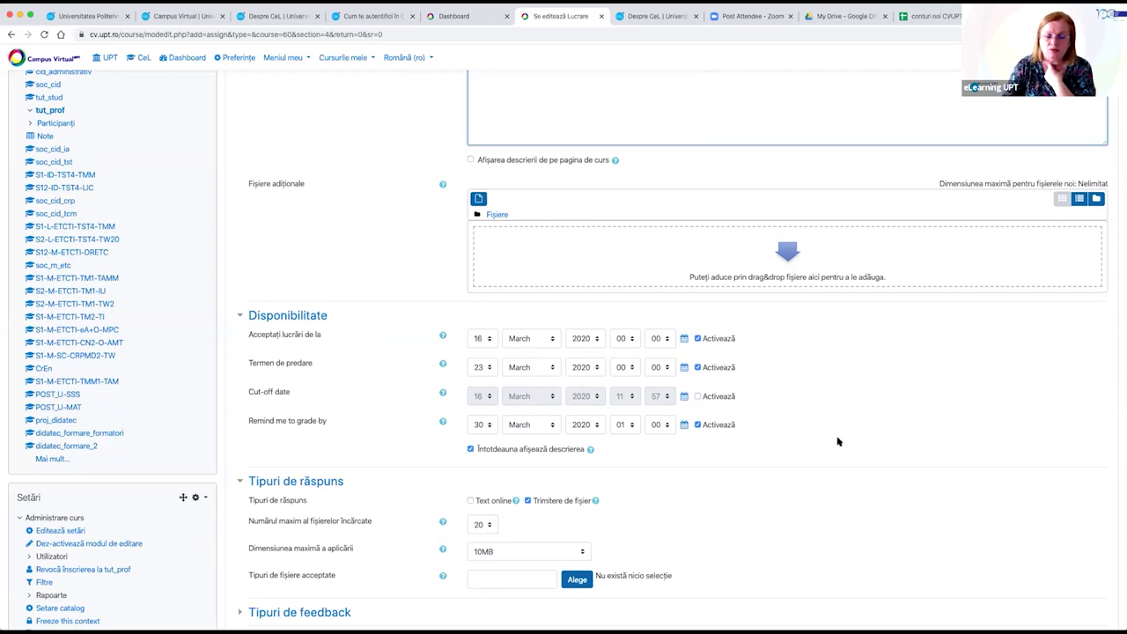
scroll(836, 403, down, 2)
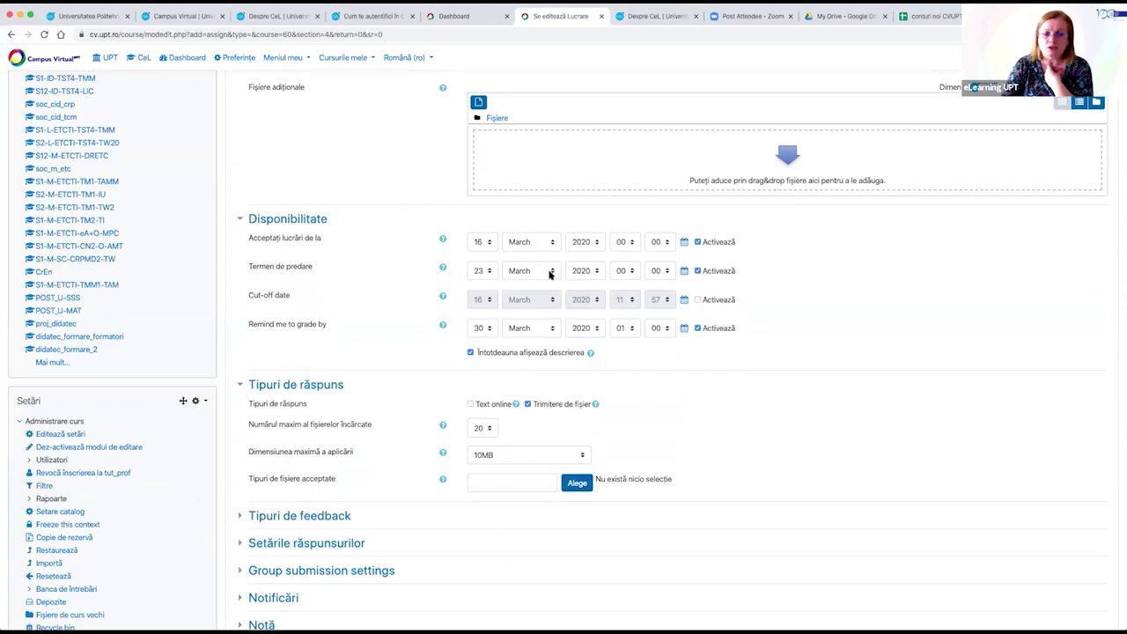
scroll(557, 274, down, 10)
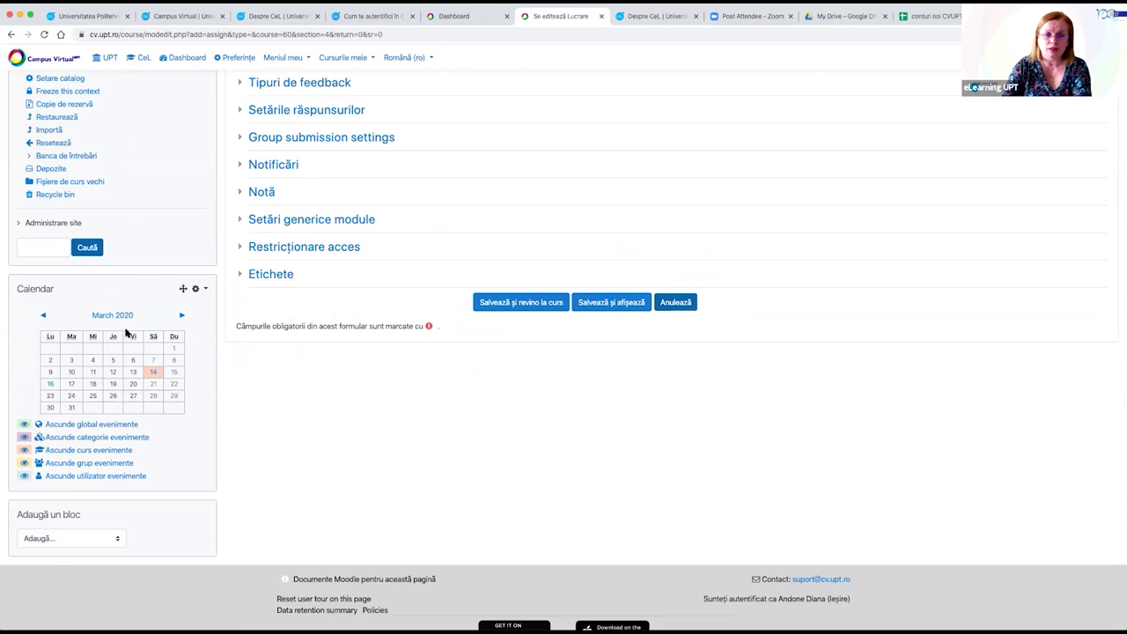
scroll(125, 333, up, 5)
scroll(126, 333, up, 1)
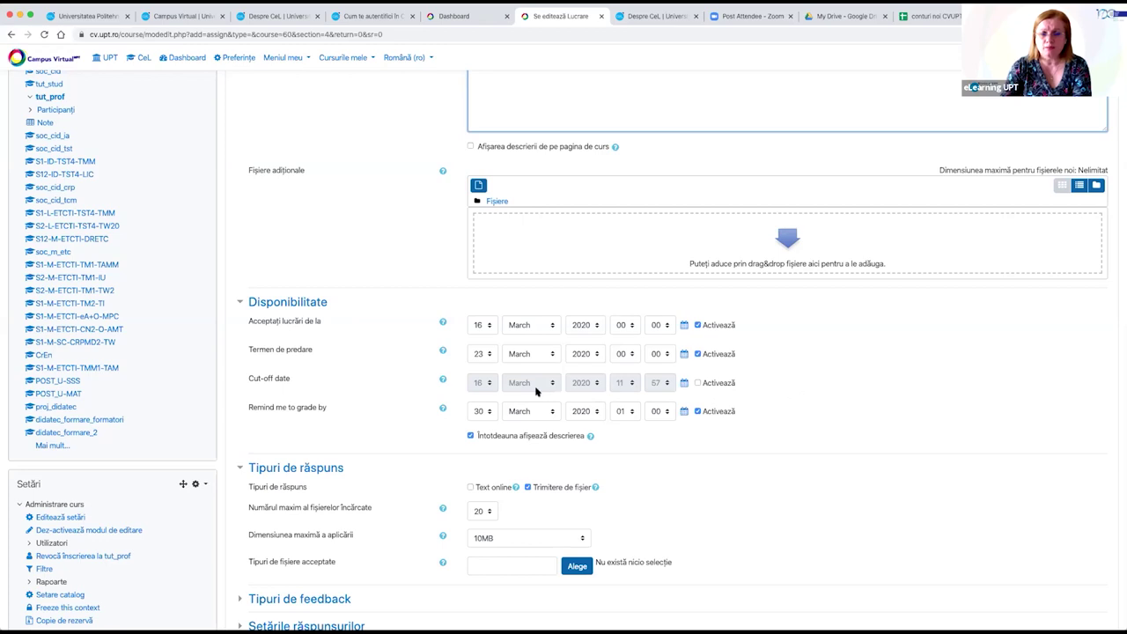
scroll(796, 397, down, 1)
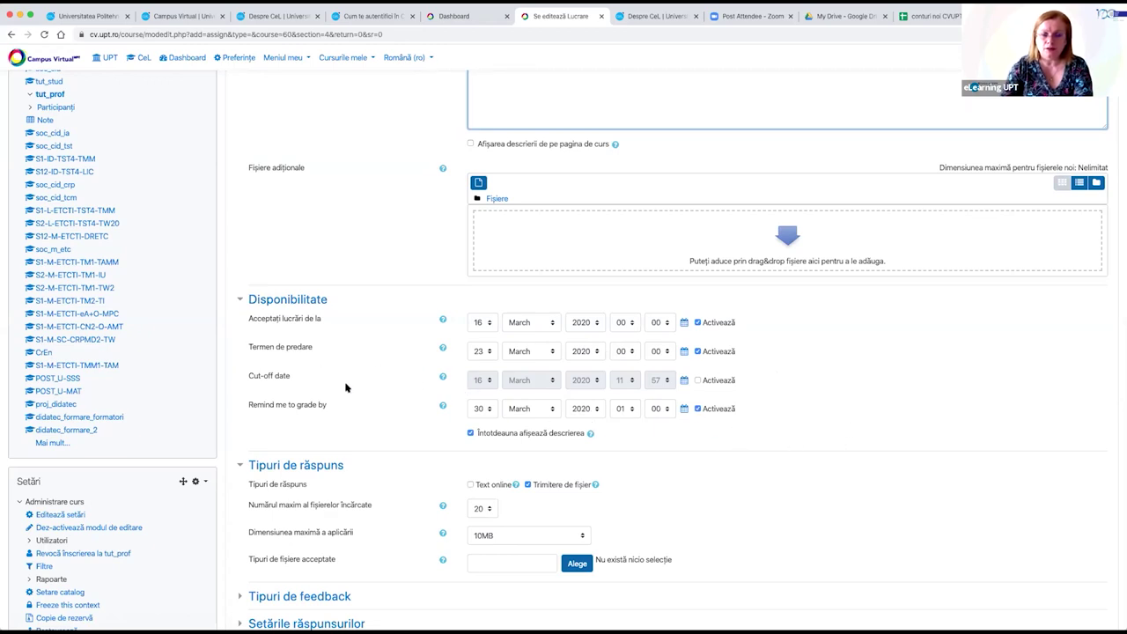
scroll(345, 387, down, 4)
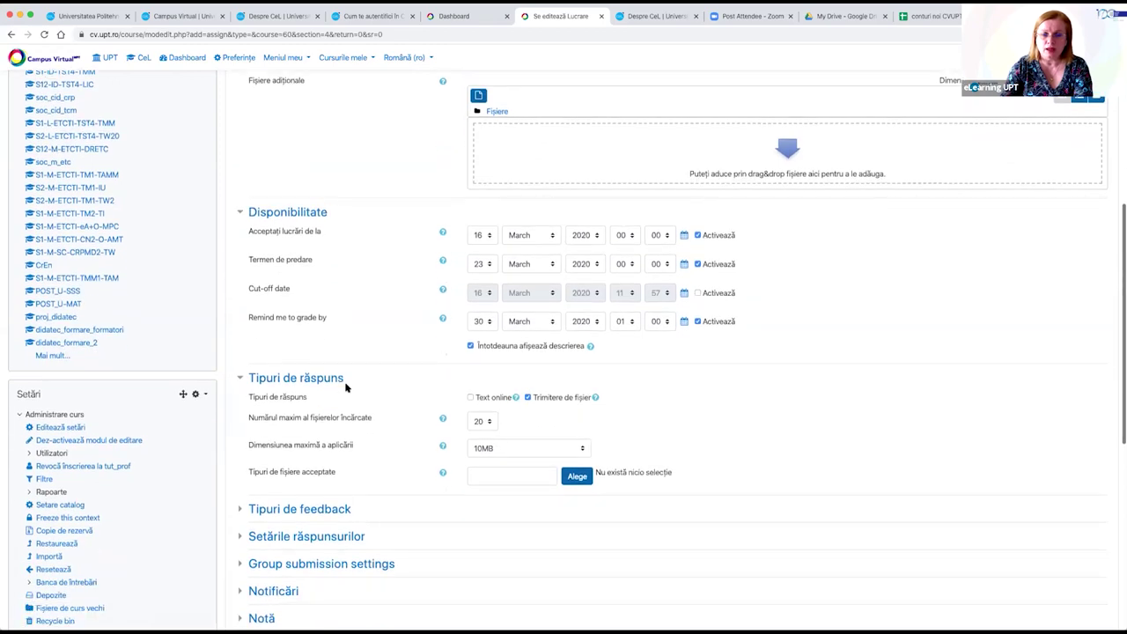
scroll(346, 387, down, 1)
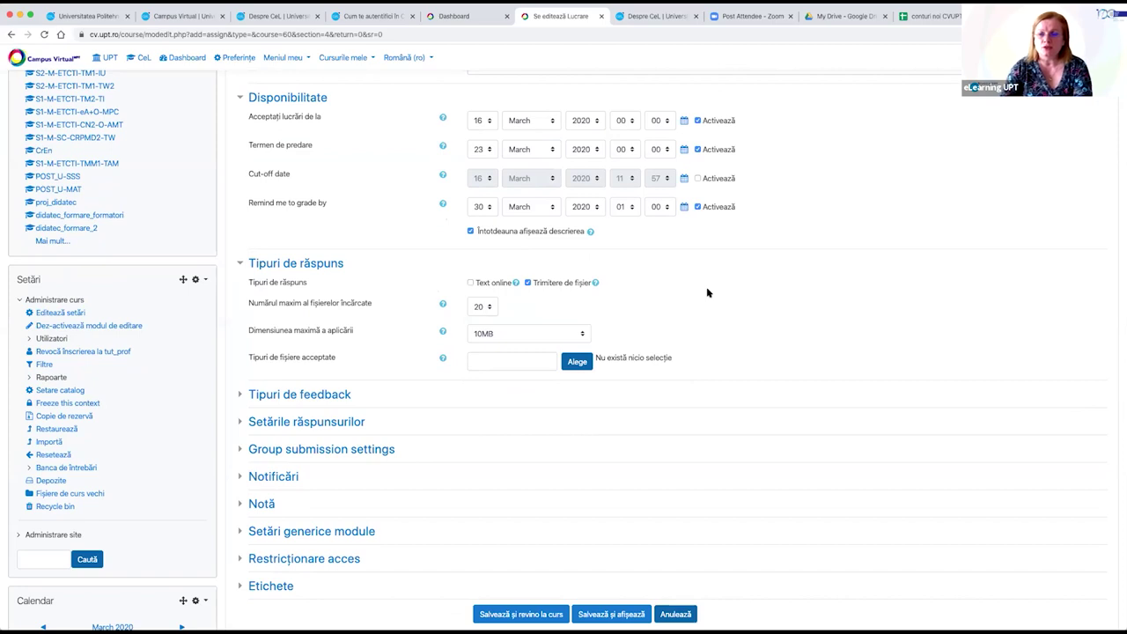
Try the Text online and Trimitere de fișier response types together and separately, ending with only Trimitere de fișier enabled.
click(472, 282)
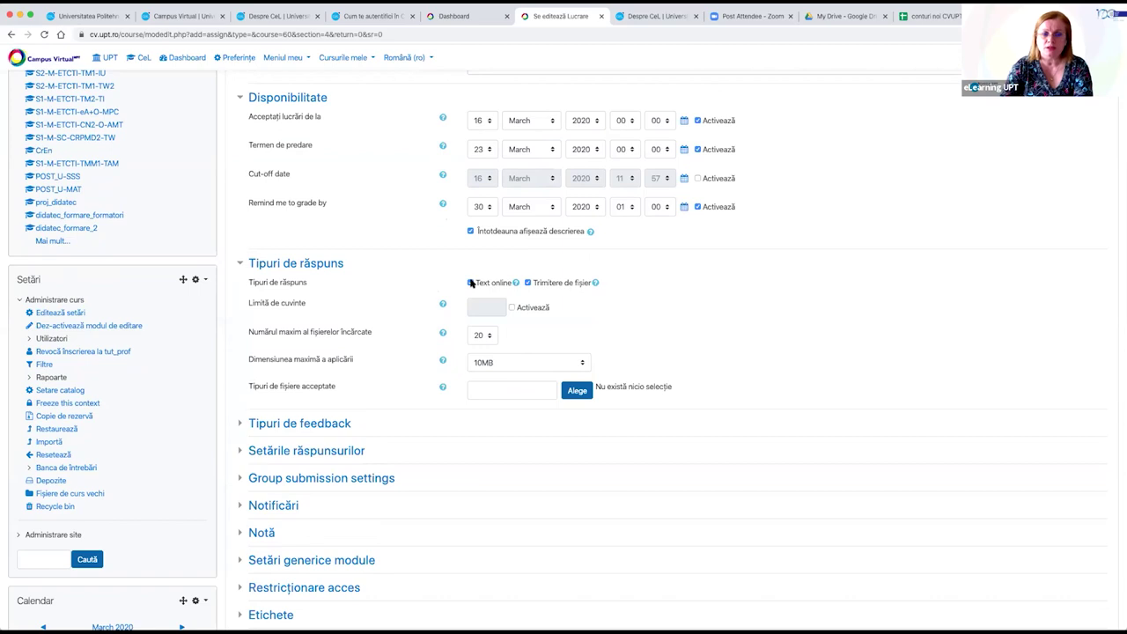
click(528, 282)
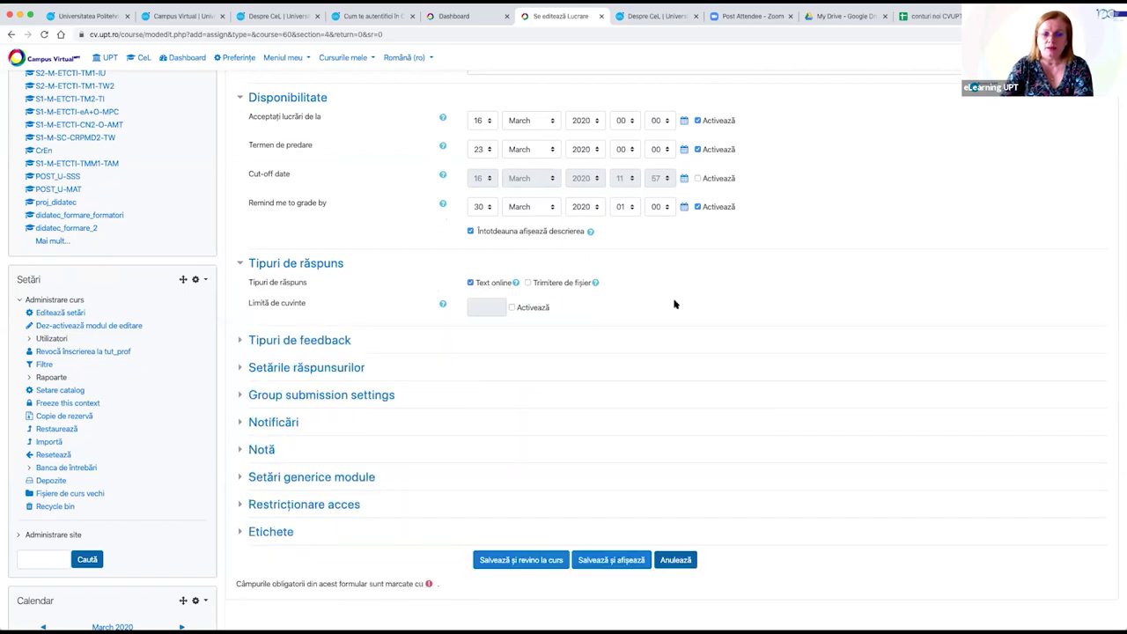
click(528, 283)
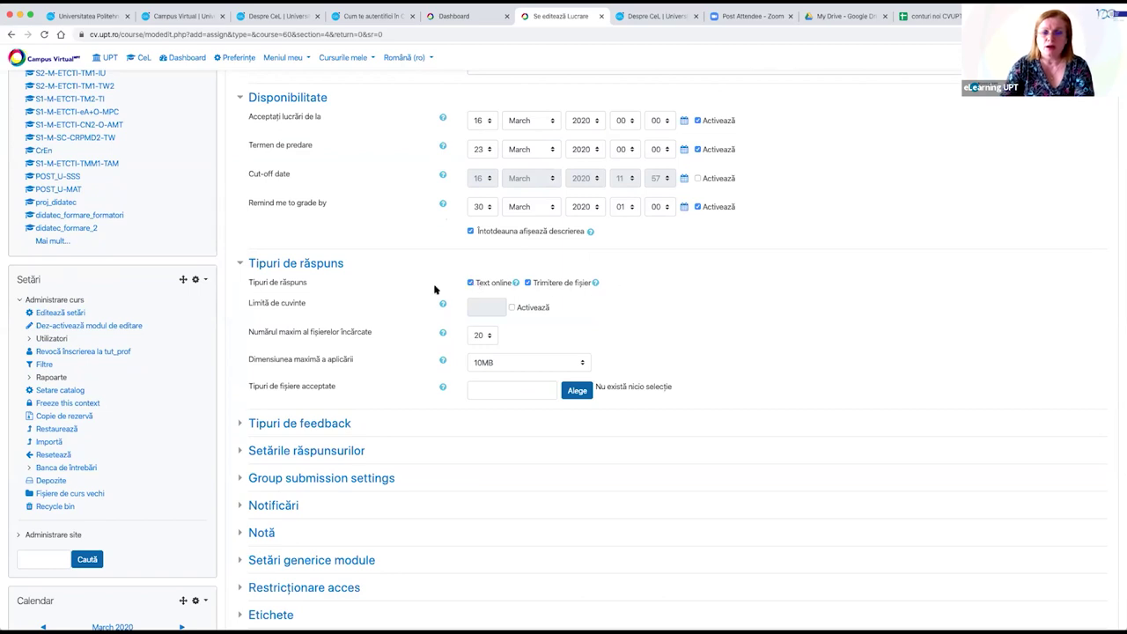
scroll(634, 292, down, 1)
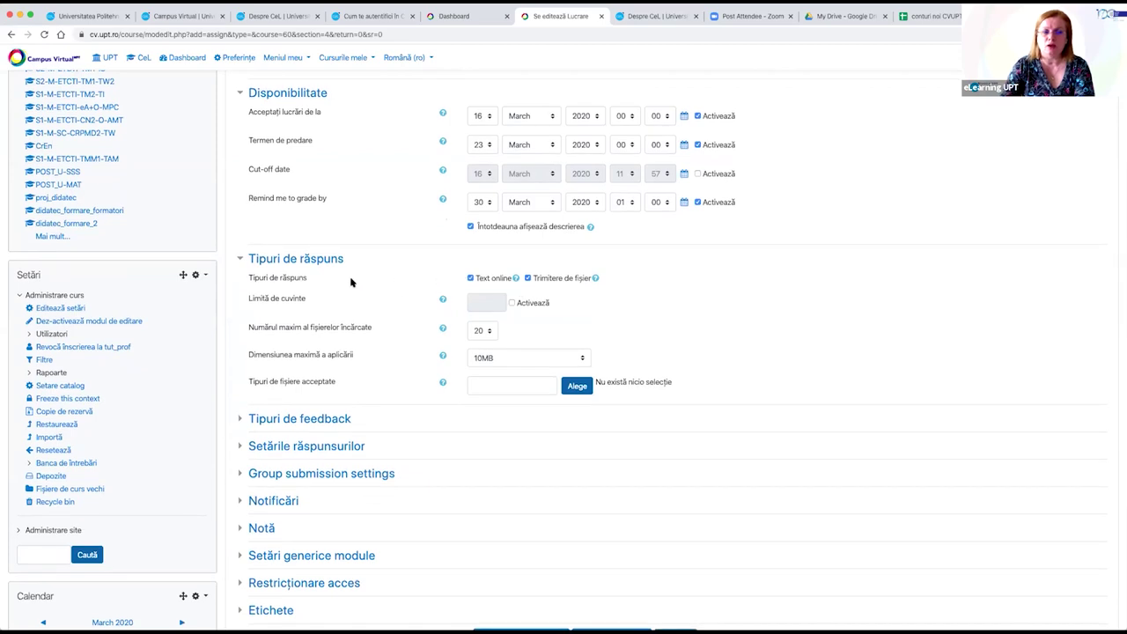
scroll(519, 282, up, 1)
click(528, 280)
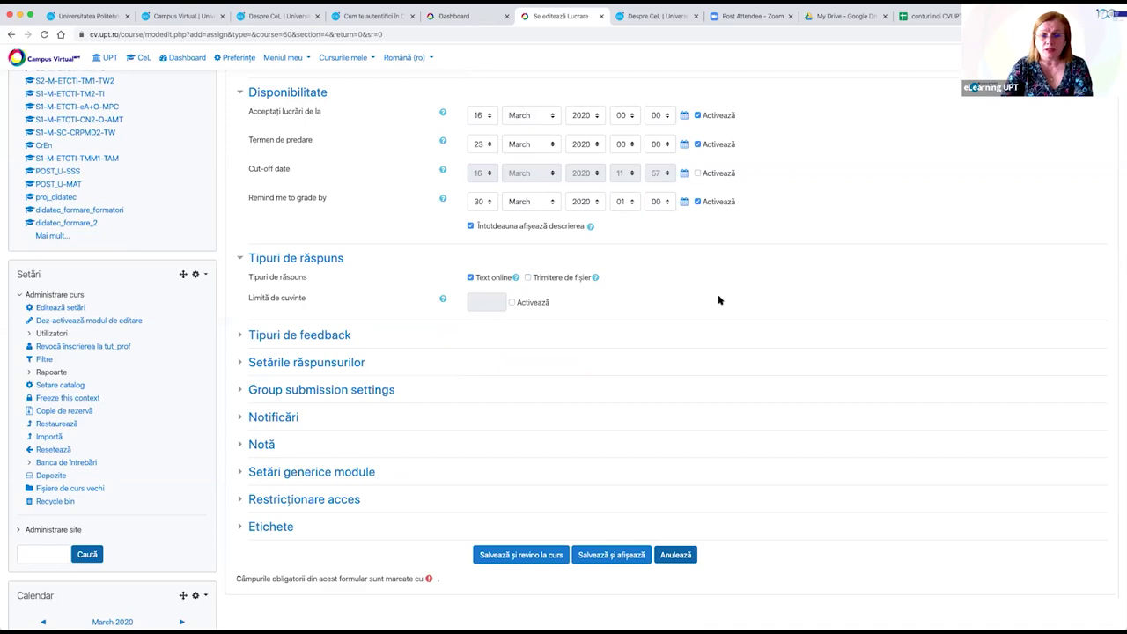
scroll(616, 292, down, 1)
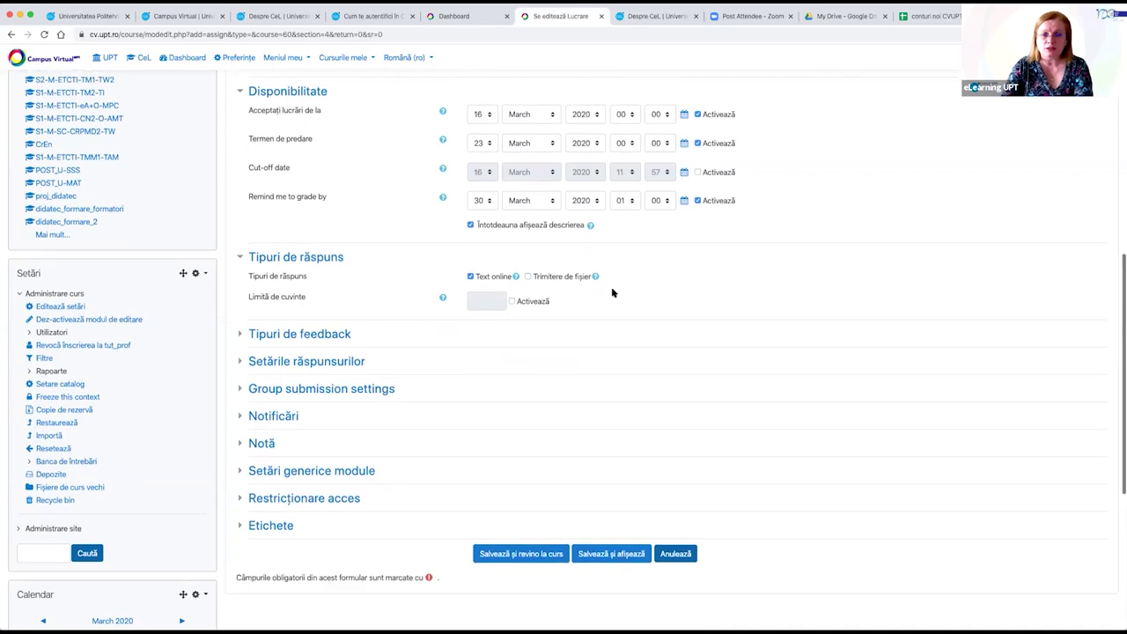
click(529, 276)
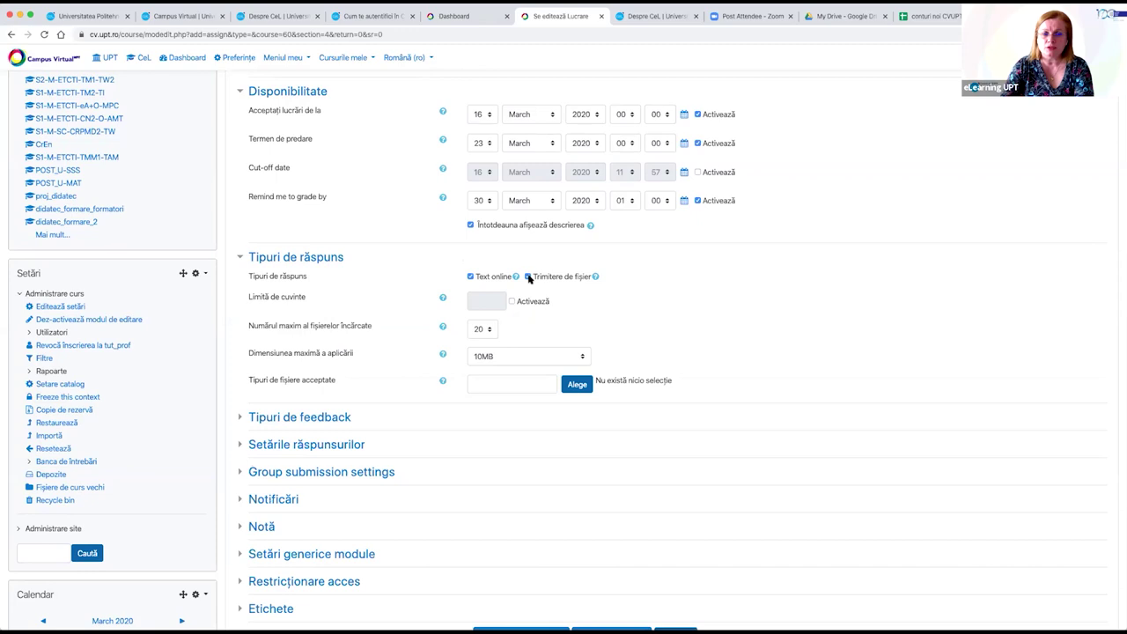
click(471, 276)
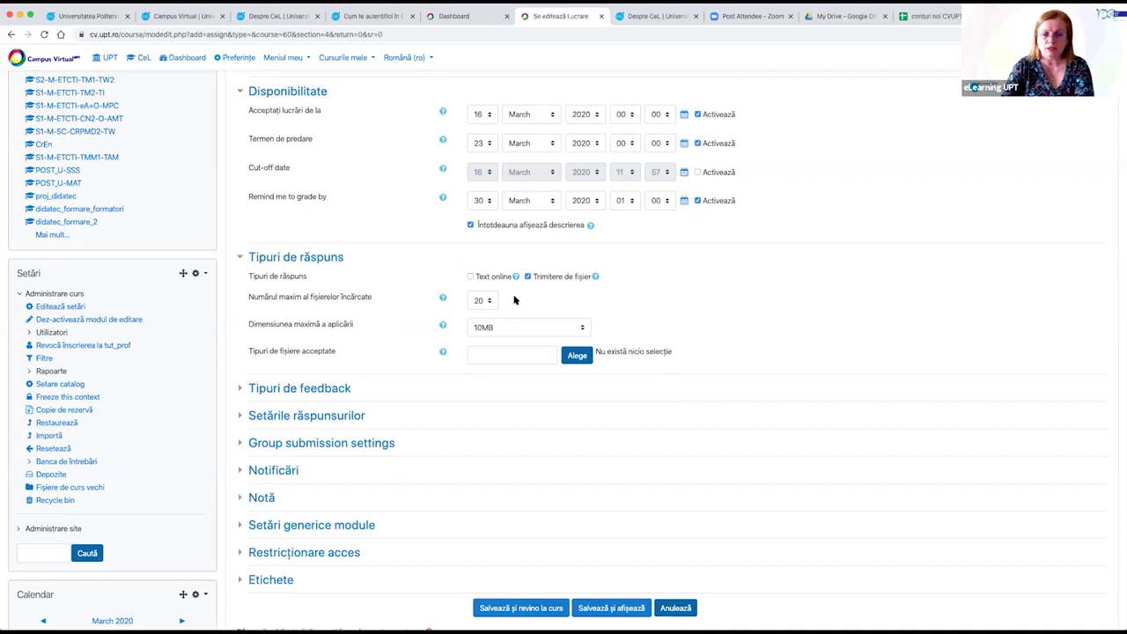
Set the maximum number of uploaded files to 3 and check the available maximum submission sizes without changing the size.
click(477, 302)
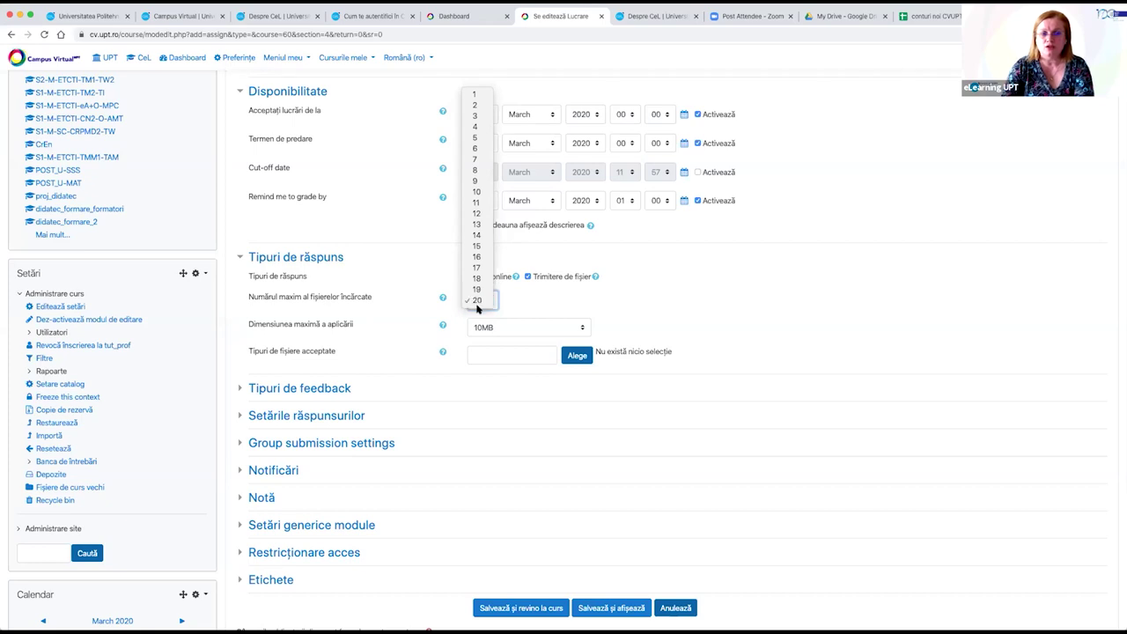
click(476, 117)
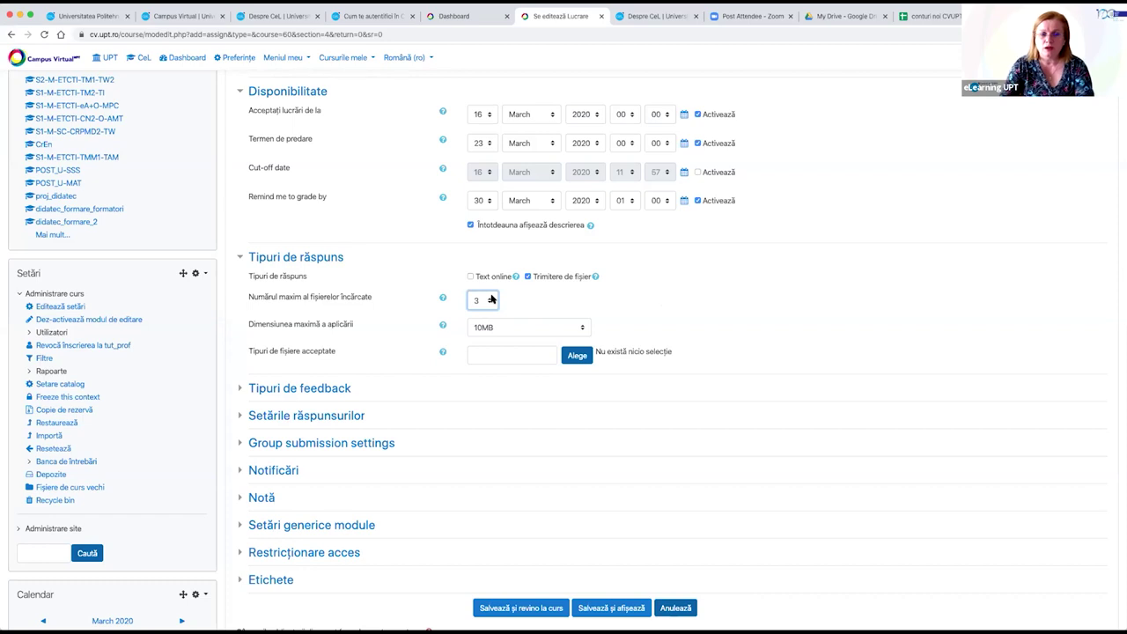
click(520, 328)
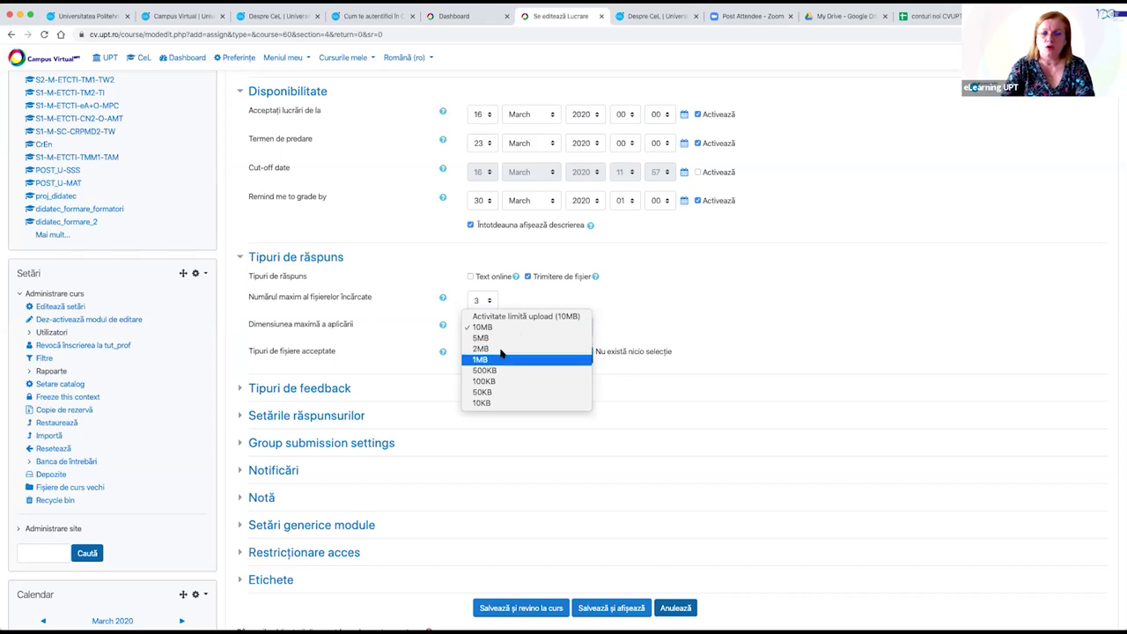
click(669, 319)
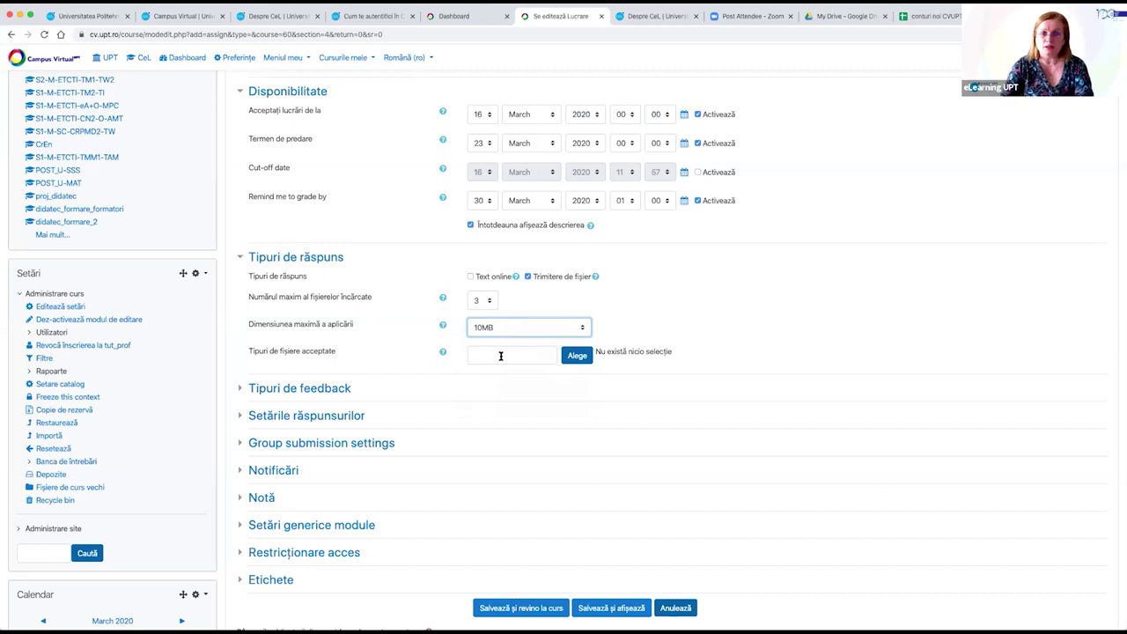
Expand the Tipuri de feedback, Setările răspunsurilor and Notă sections to examine their options.
scroll(500, 356, down, 2)
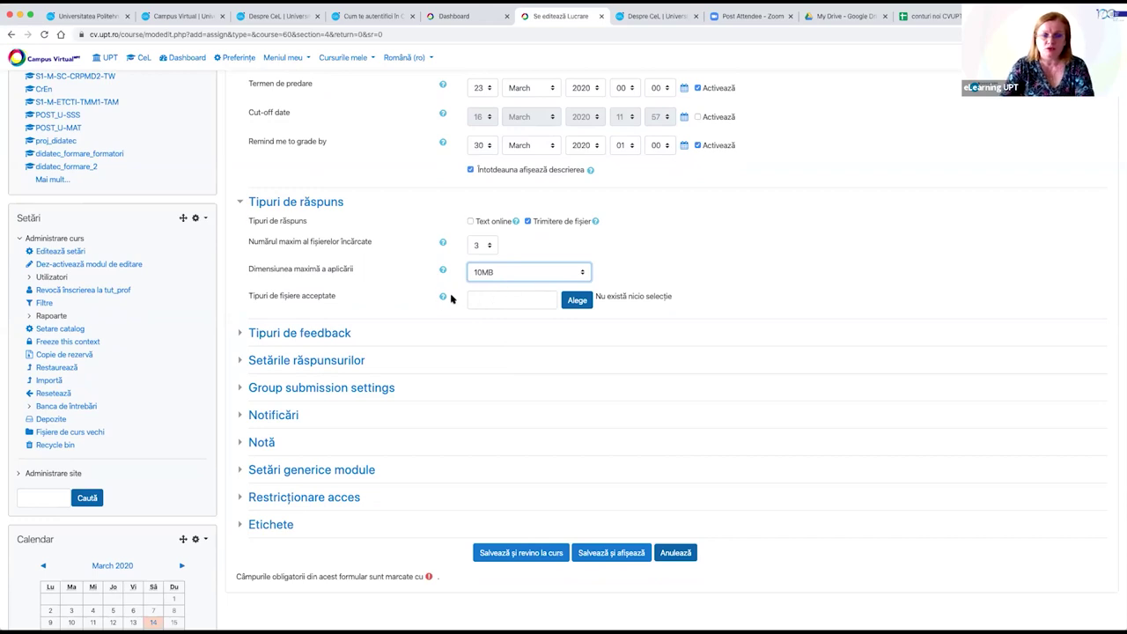
click(331, 335)
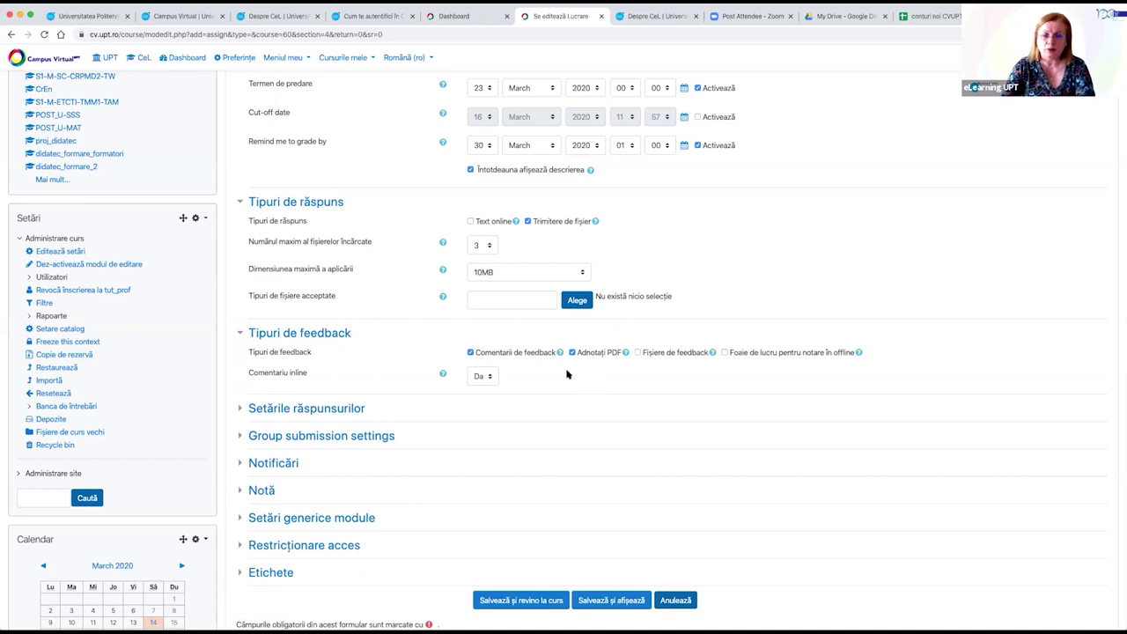
scroll(567, 374, down, 3)
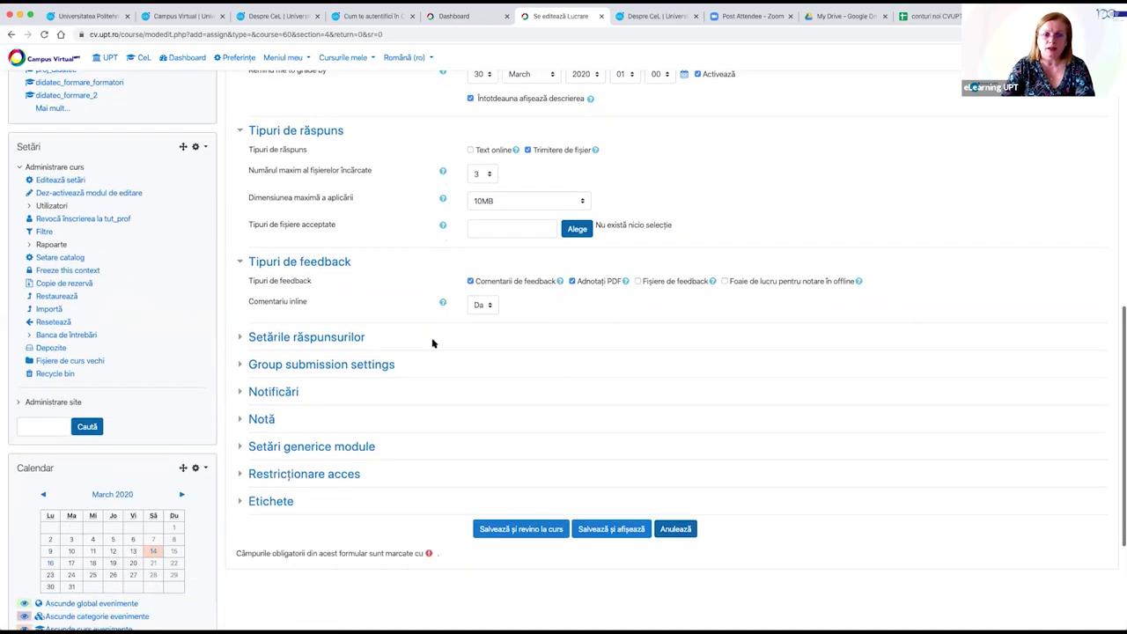
click(348, 302)
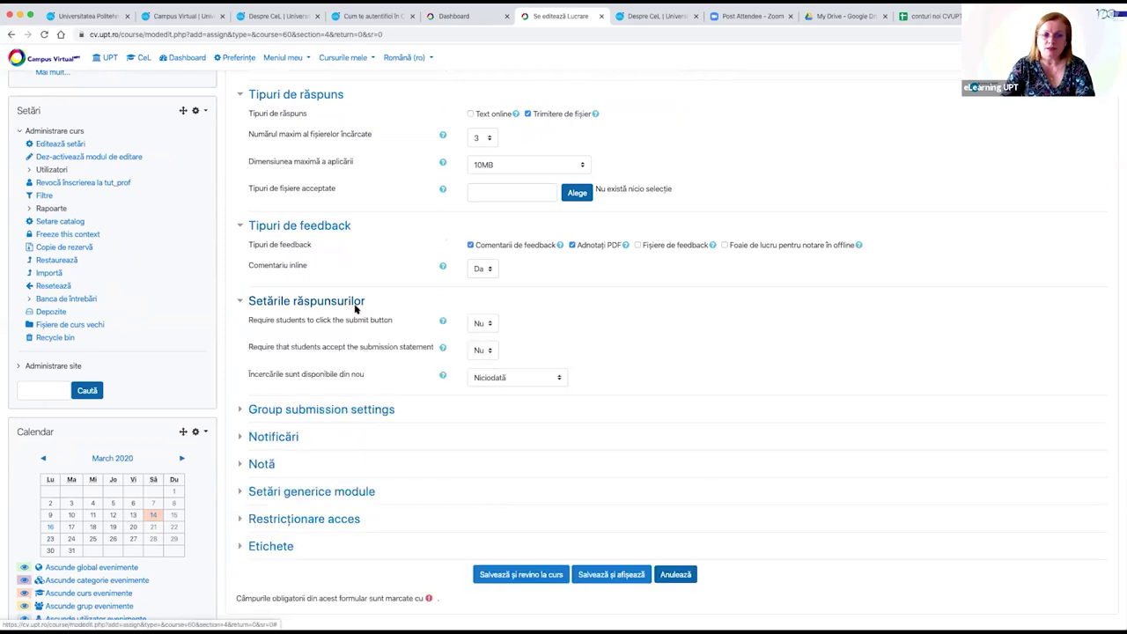
scroll(572, 381, down, 2)
click(272, 390)
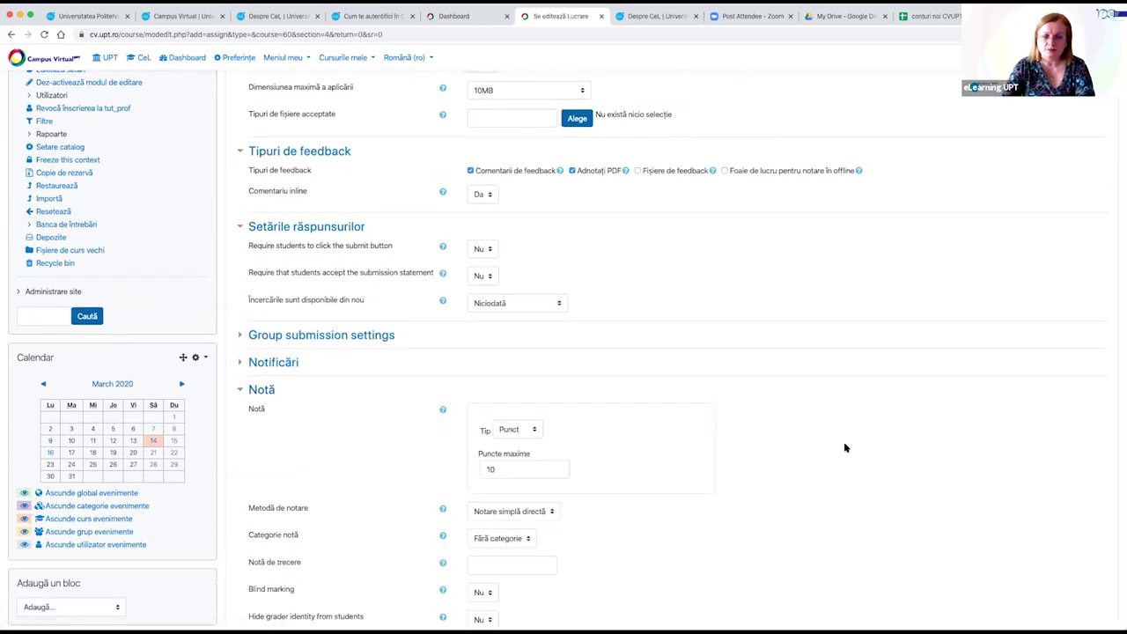
Examine the grading settings in the Notă section and check the available grade categories under Categorie notă.
scroll(844, 447, down, 3)
scroll(828, 440, down, 1)
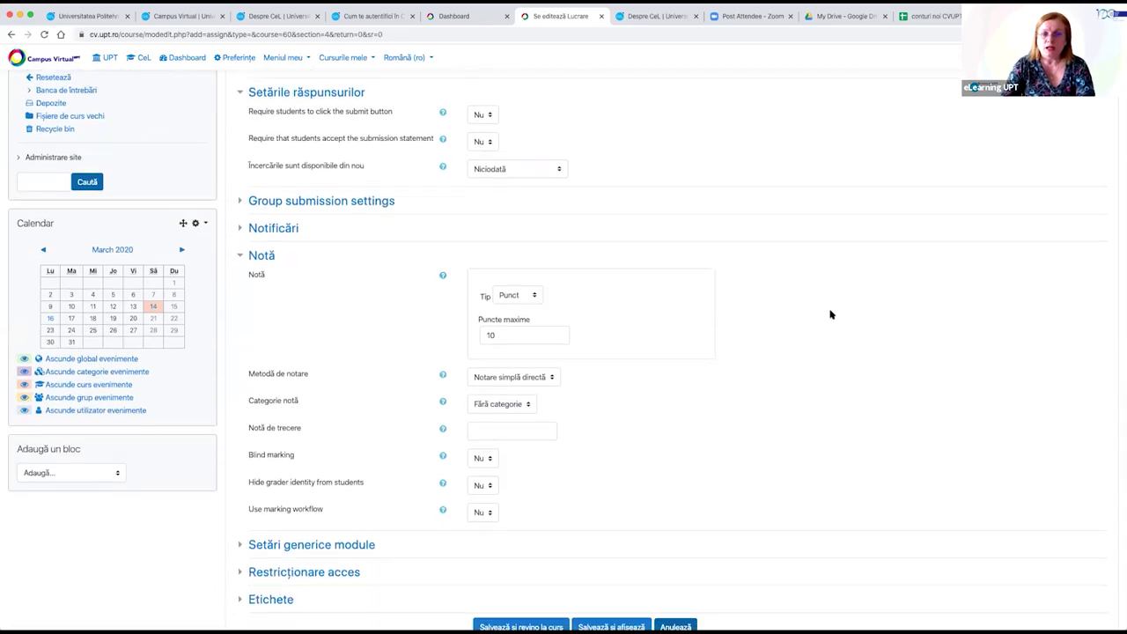
scroll(485, 283, down, 1)
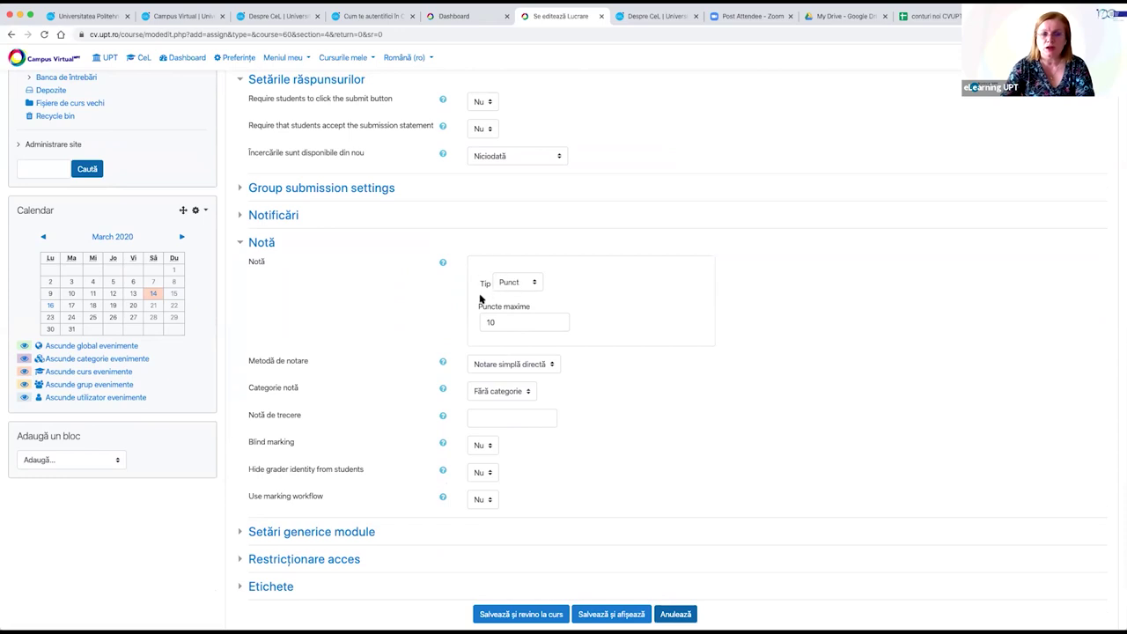
scroll(564, 317, down, 3)
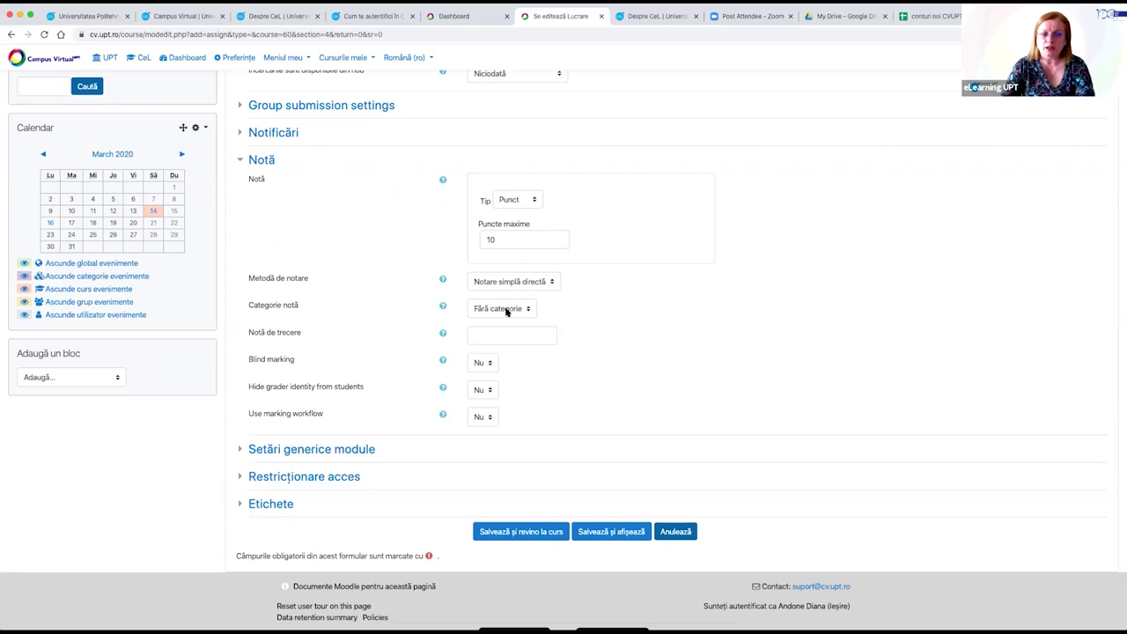
click(508, 310)
click(508, 310)
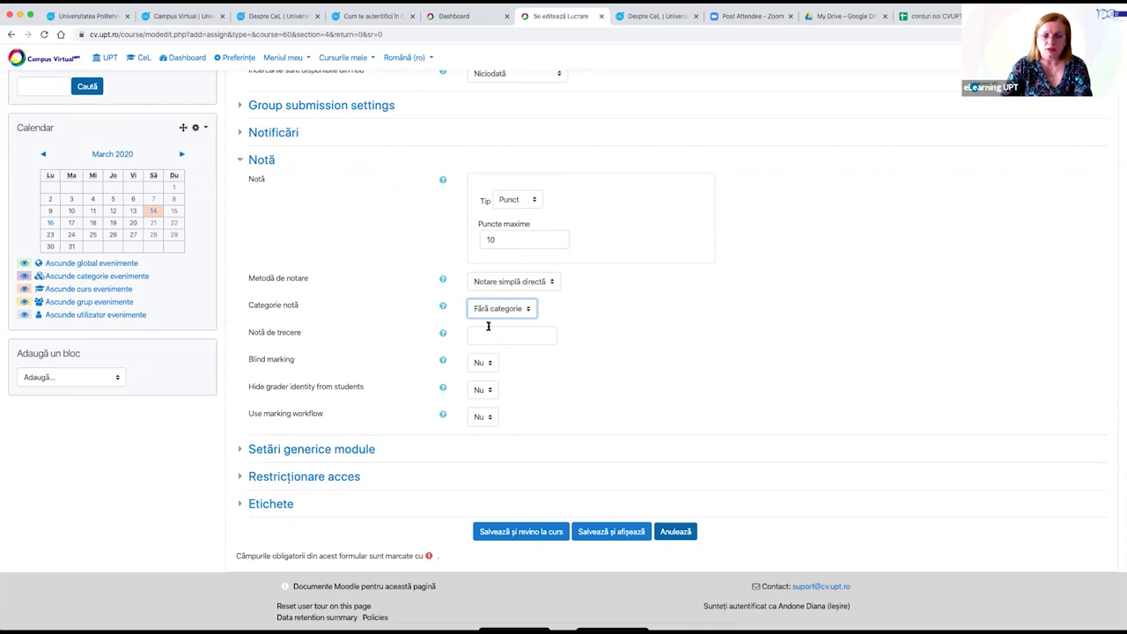
Try the Blind marking options in the Notă section, ending with Nu.
click(483, 367)
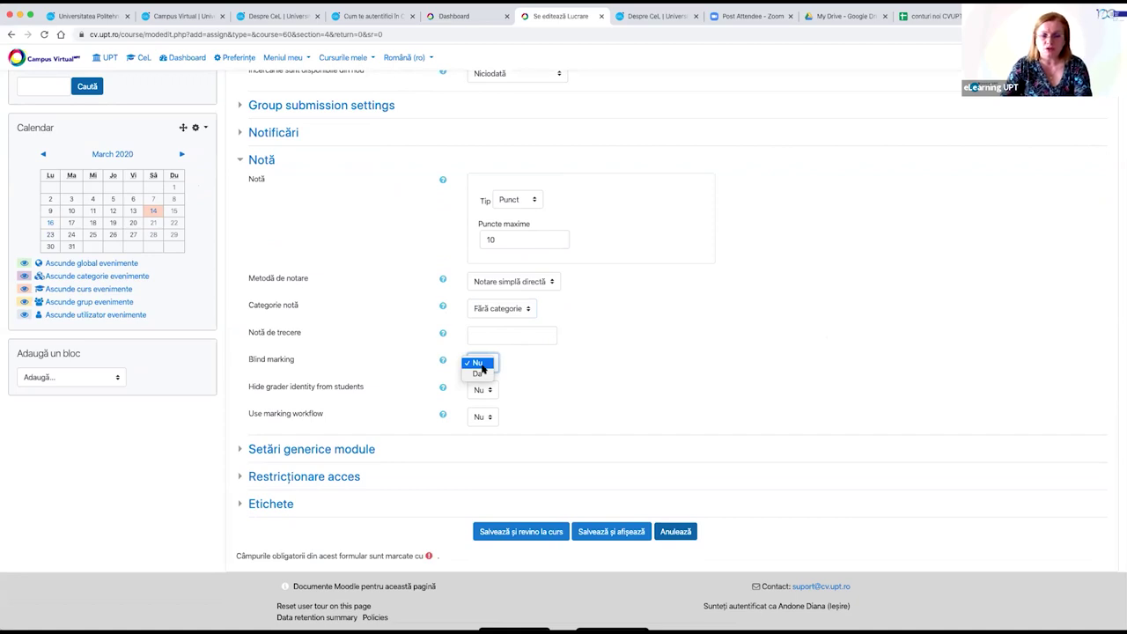
click(482, 366)
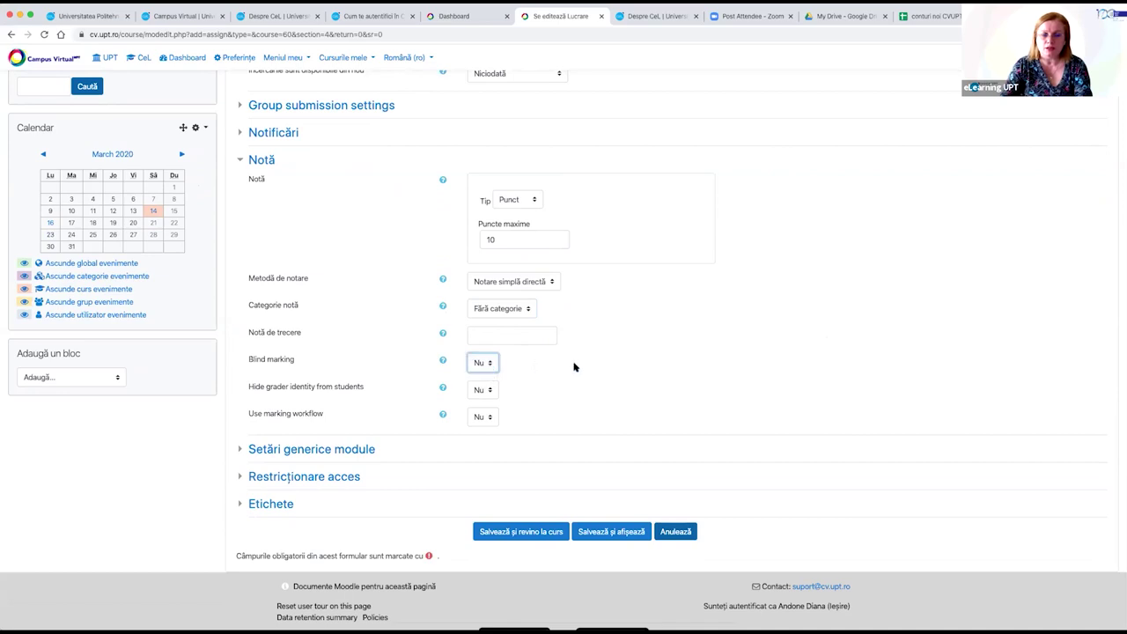
click(482, 368)
click(476, 375)
click(481, 365)
click(478, 351)
click(417, 390)
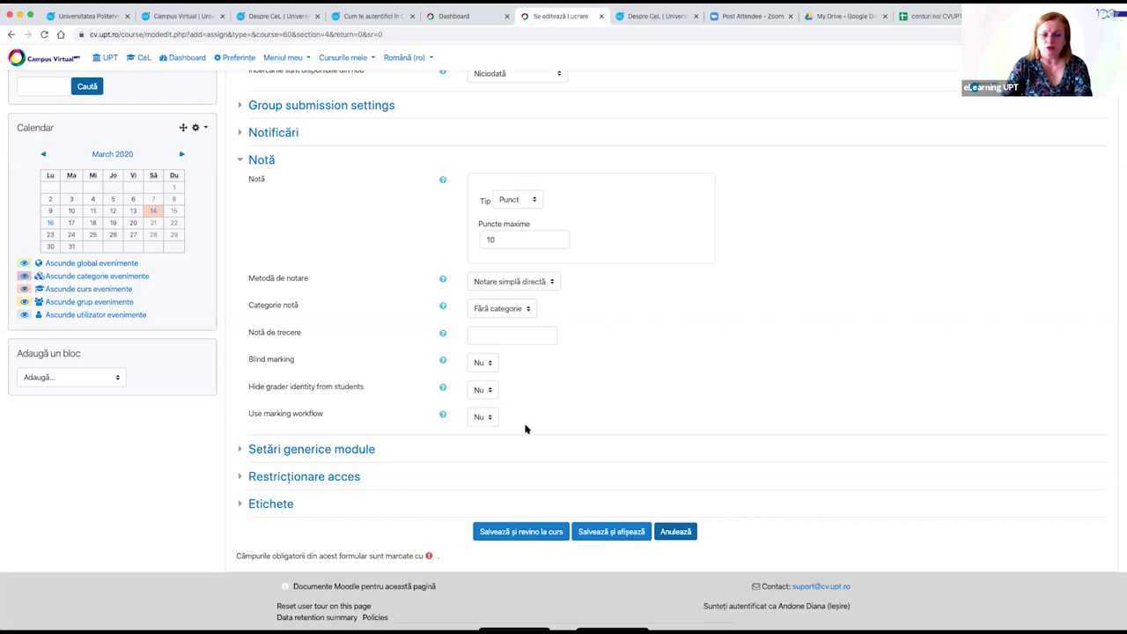
Set Hide grader identity from students to Da in the Notă section.
click(482, 390)
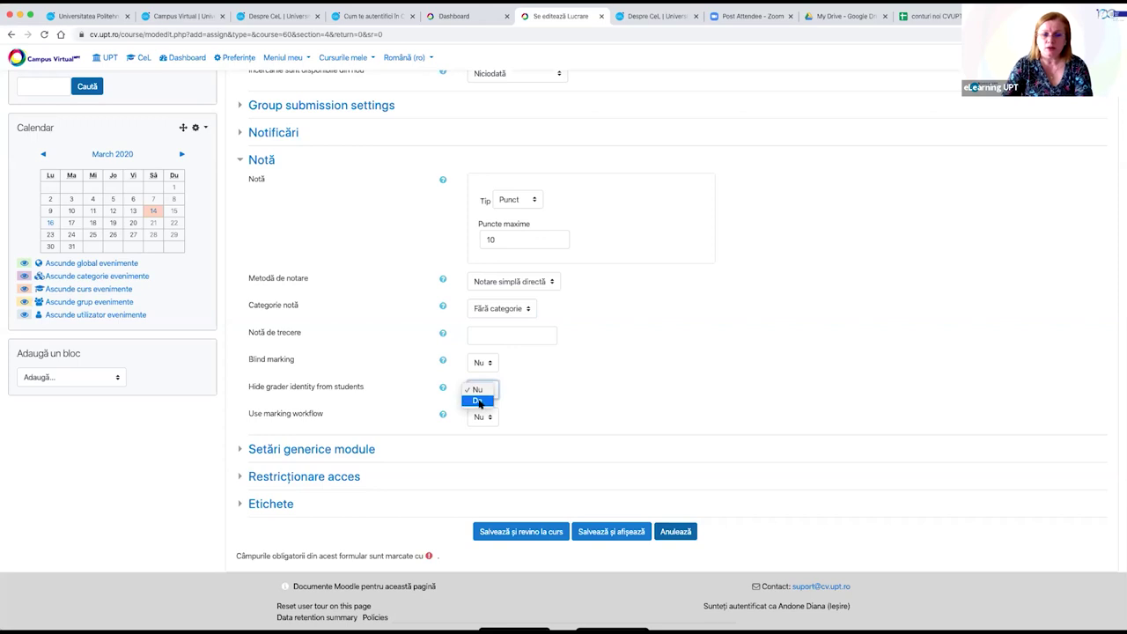
click(480, 402)
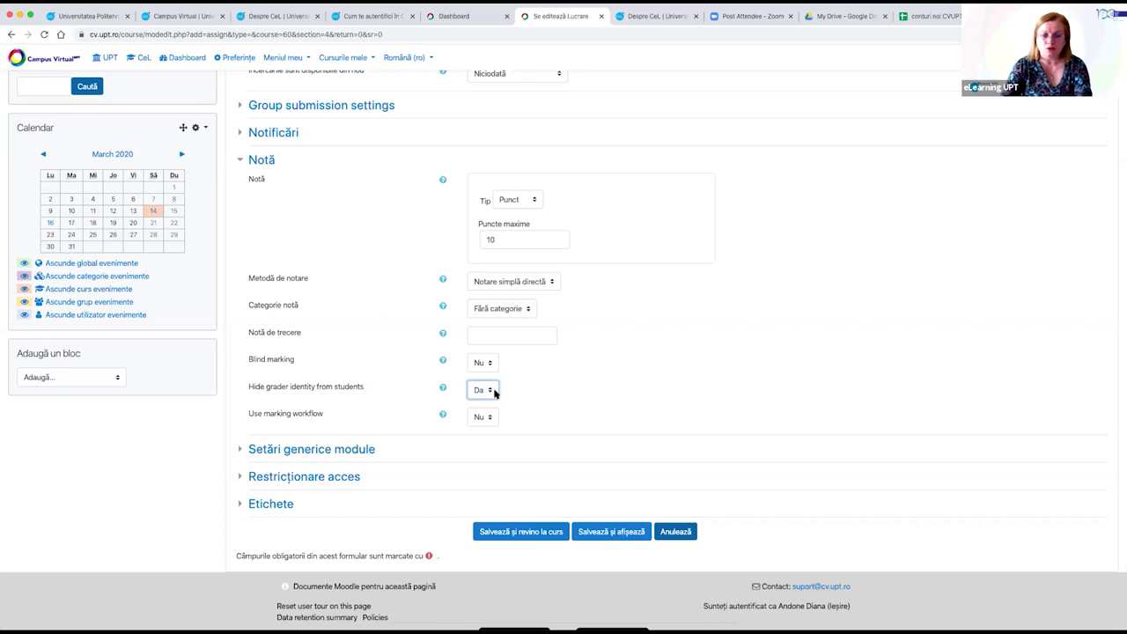
Expand the Setări generice module and Restricționare acces sections to check them, and save and display the assignment.
scroll(542, 398, down, 1)
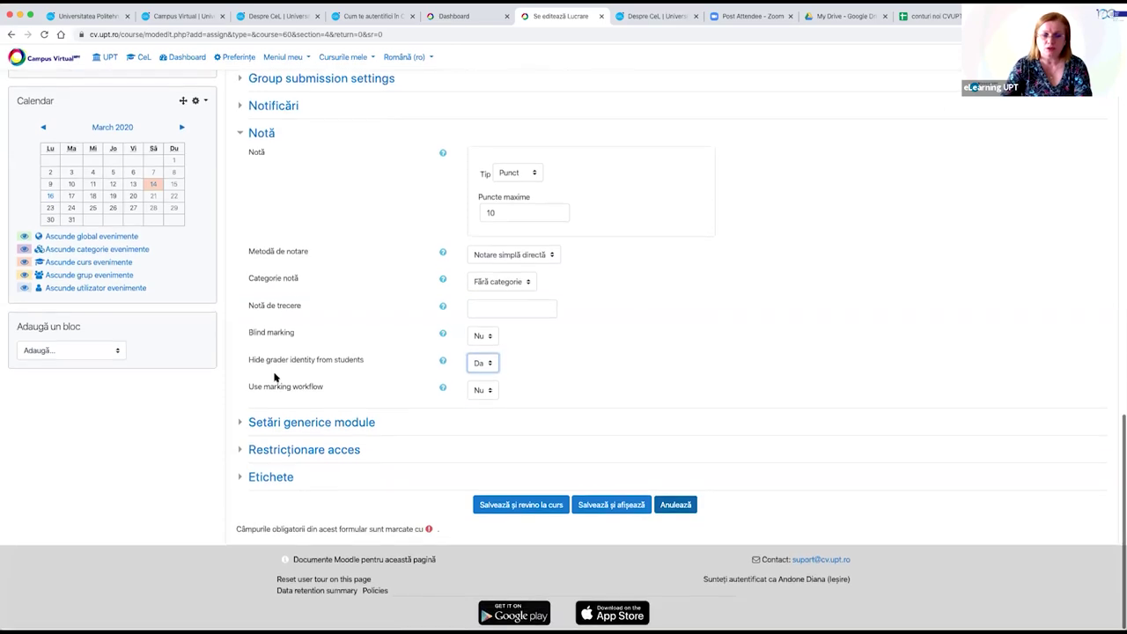
click(273, 426)
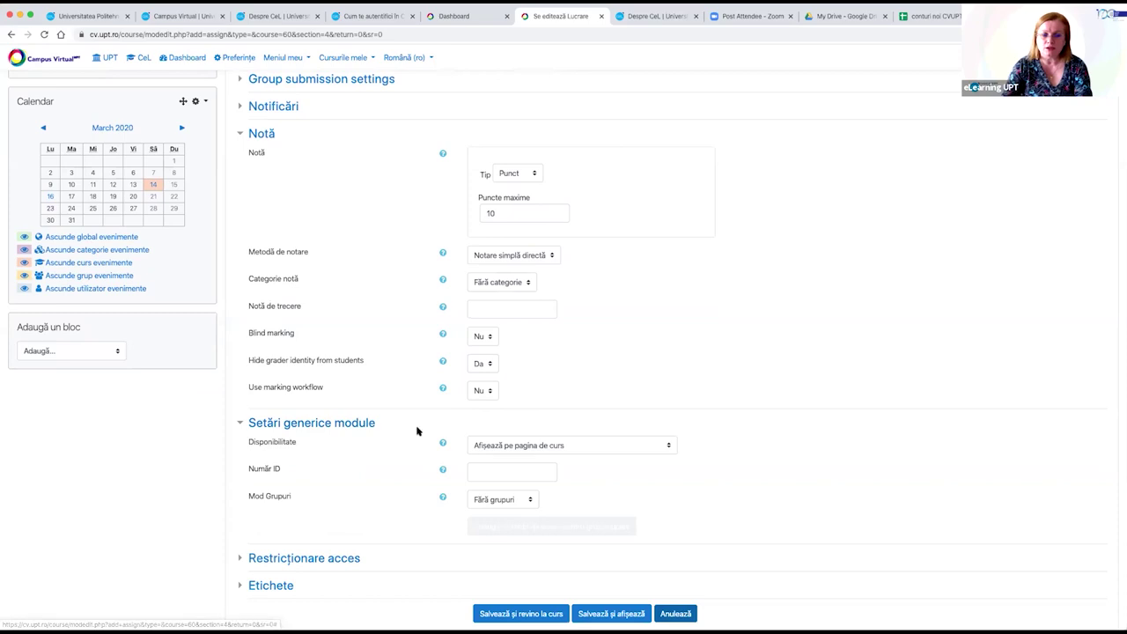
scroll(568, 379, down, 2)
scroll(568, 379, down, 1)
click(297, 448)
scroll(505, 423, down, 2)
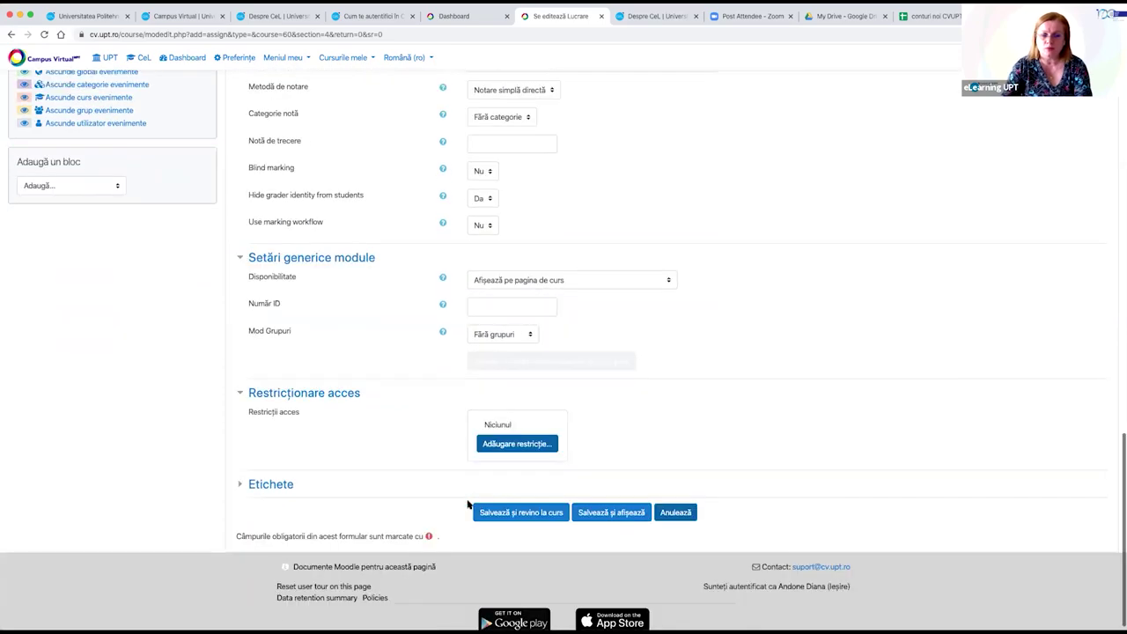
click(618, 517)
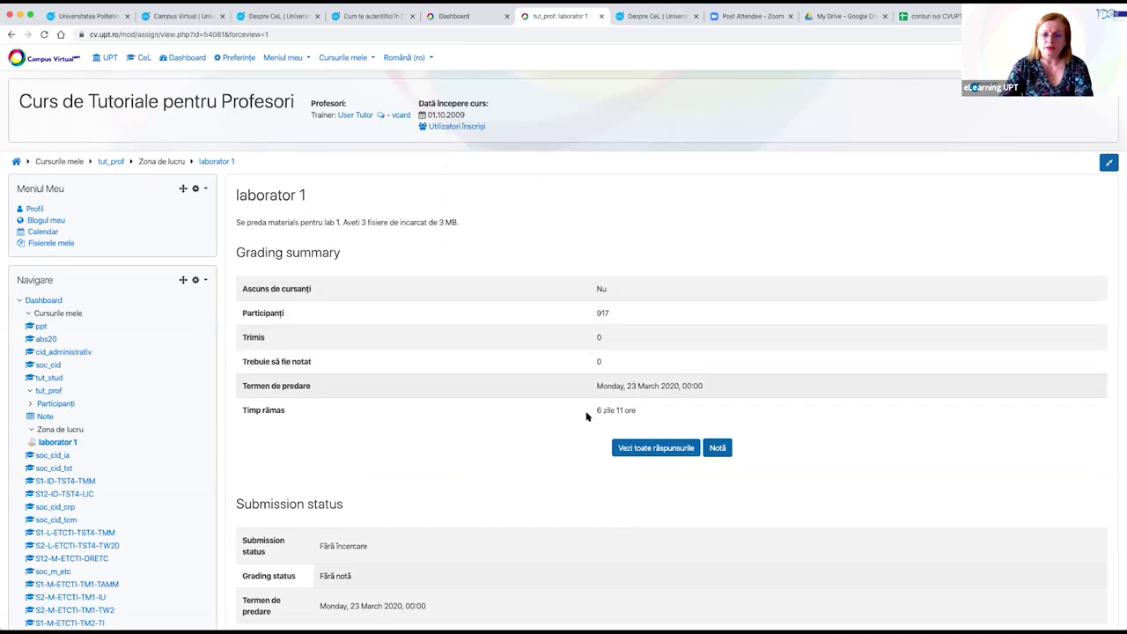
Check the participant count in laborator 1's grading summary and open the list of all submissions to examine its columns.
drag(595, 312, 617, 315)
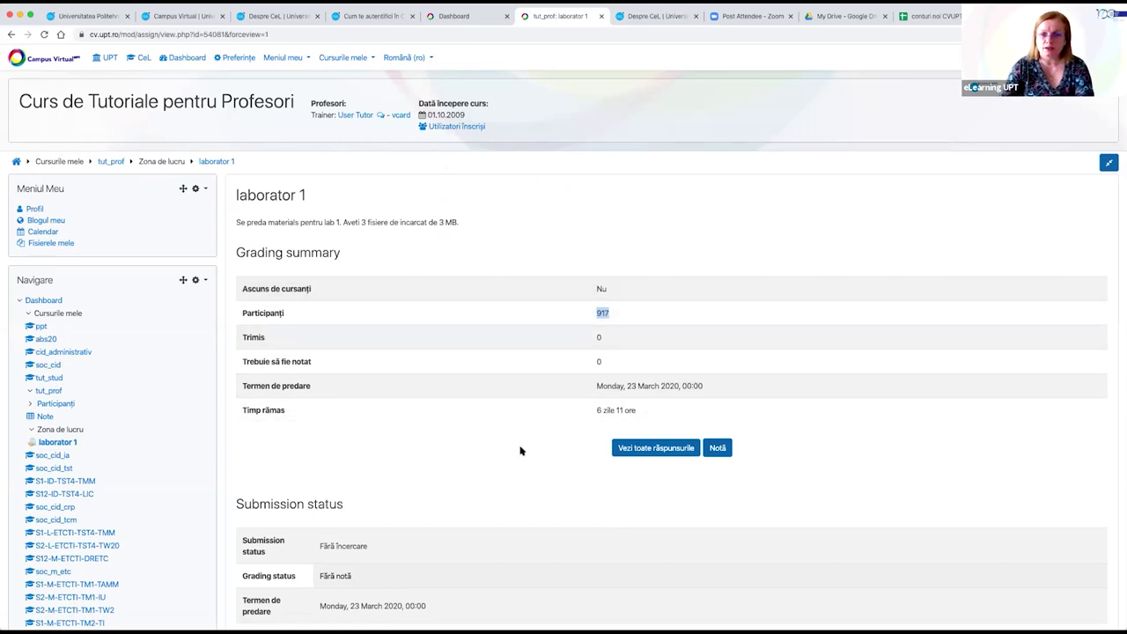
click(494, 455)
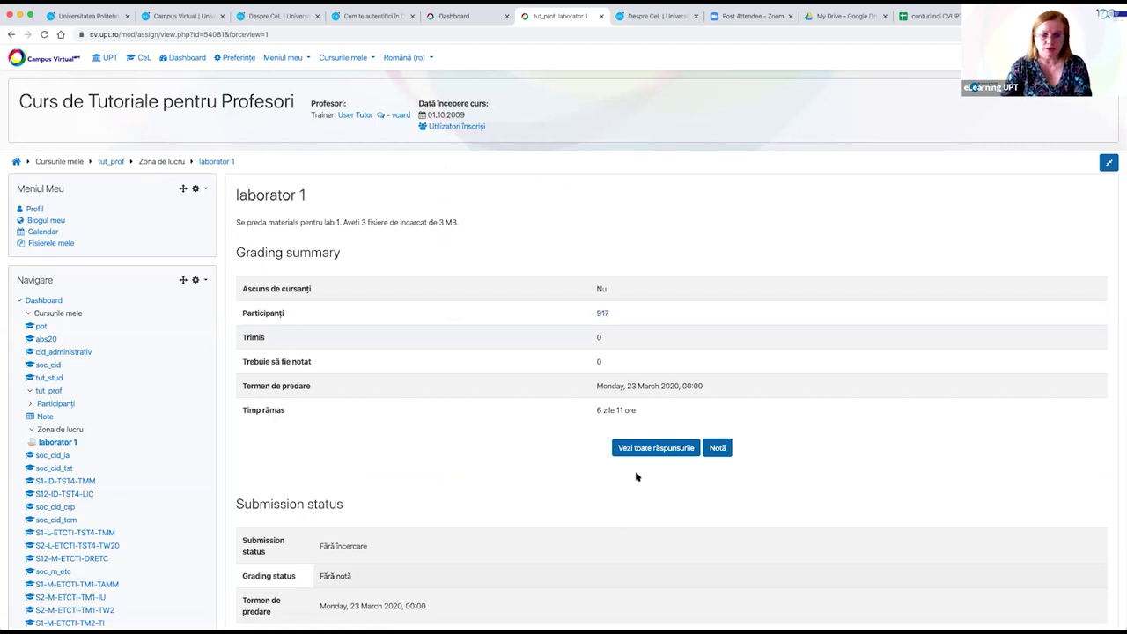
click(658, 448)
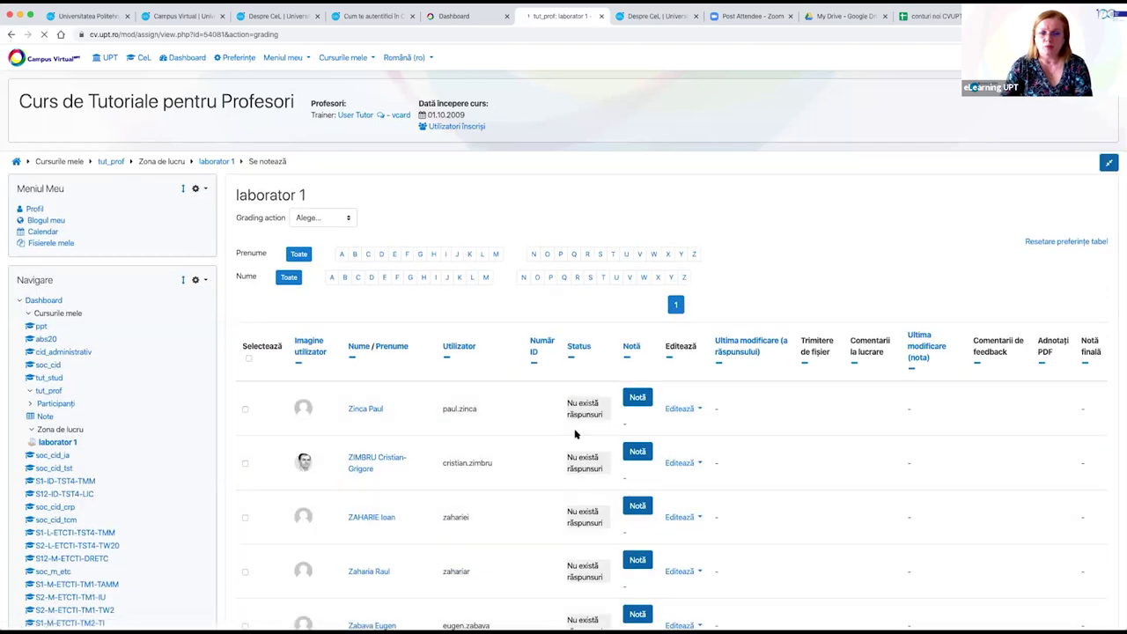
click(578, 350)
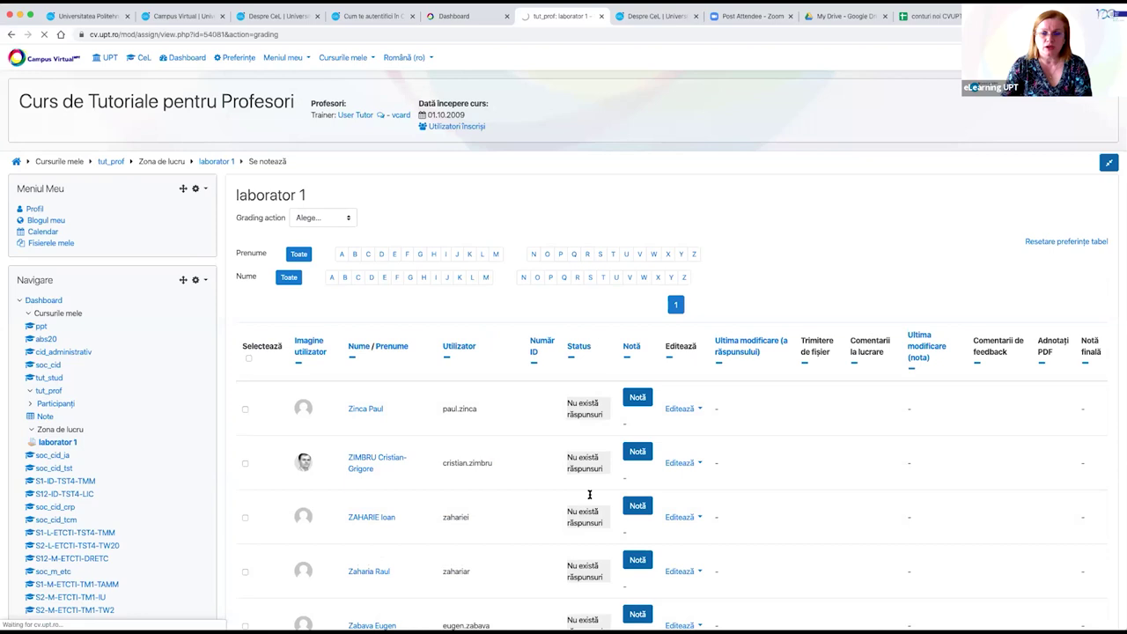
scroll(590, 495, down, 5)
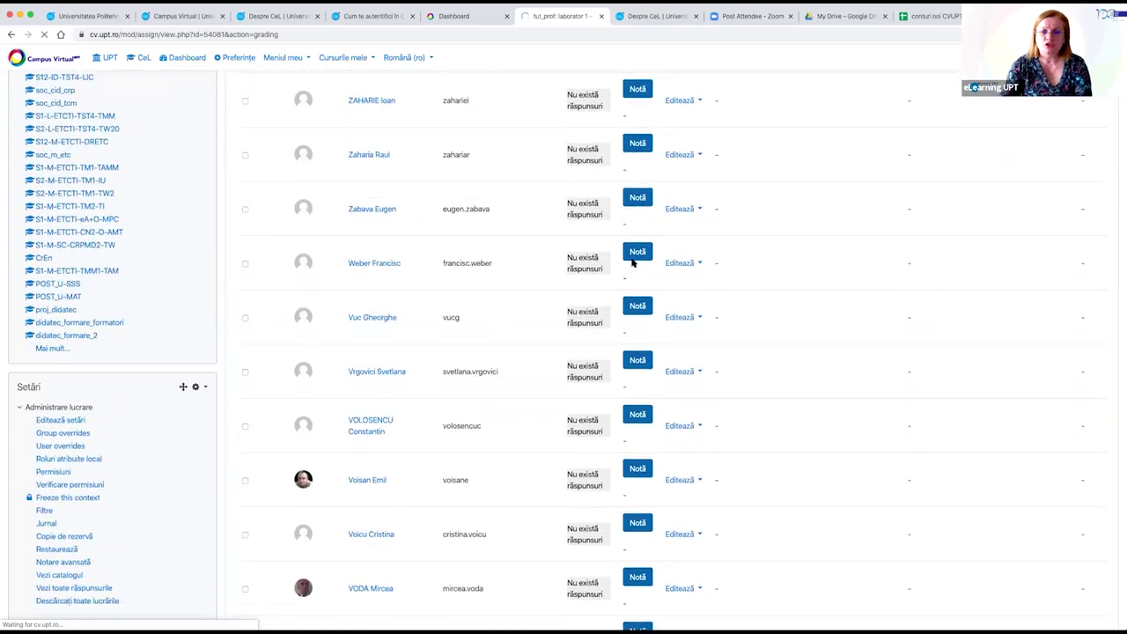
Grade a participant with feedback comment bfdngfdg and grade 10, saving and advancing to the next participant.
click(412, 396)
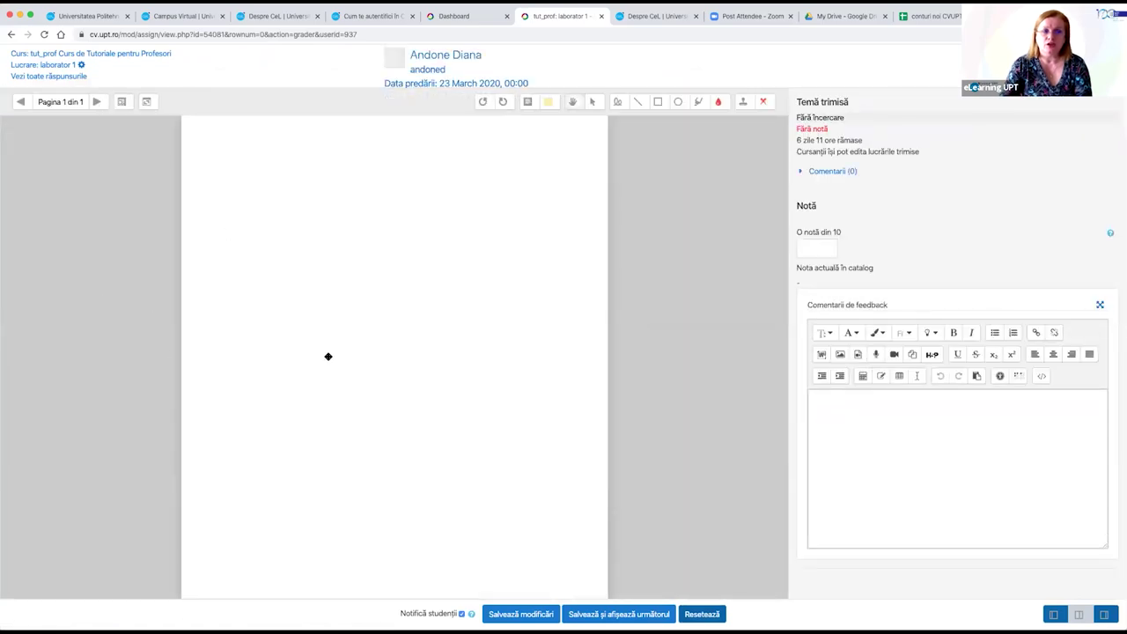
click(838, 403)
text(bfdngfdg)
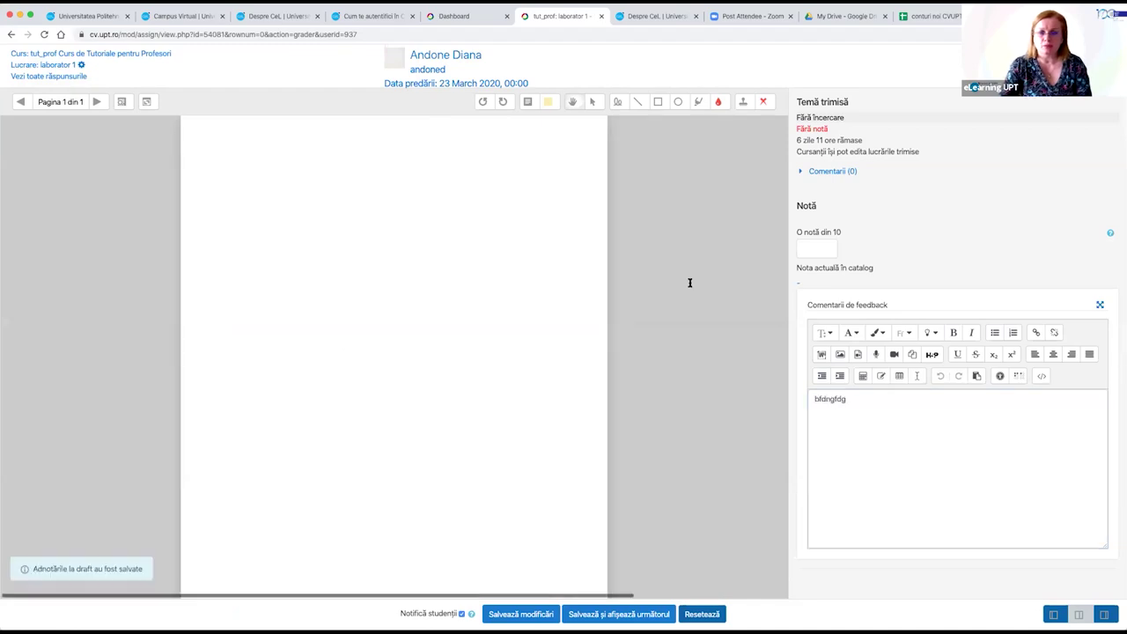
click(811, 247)
text(10)
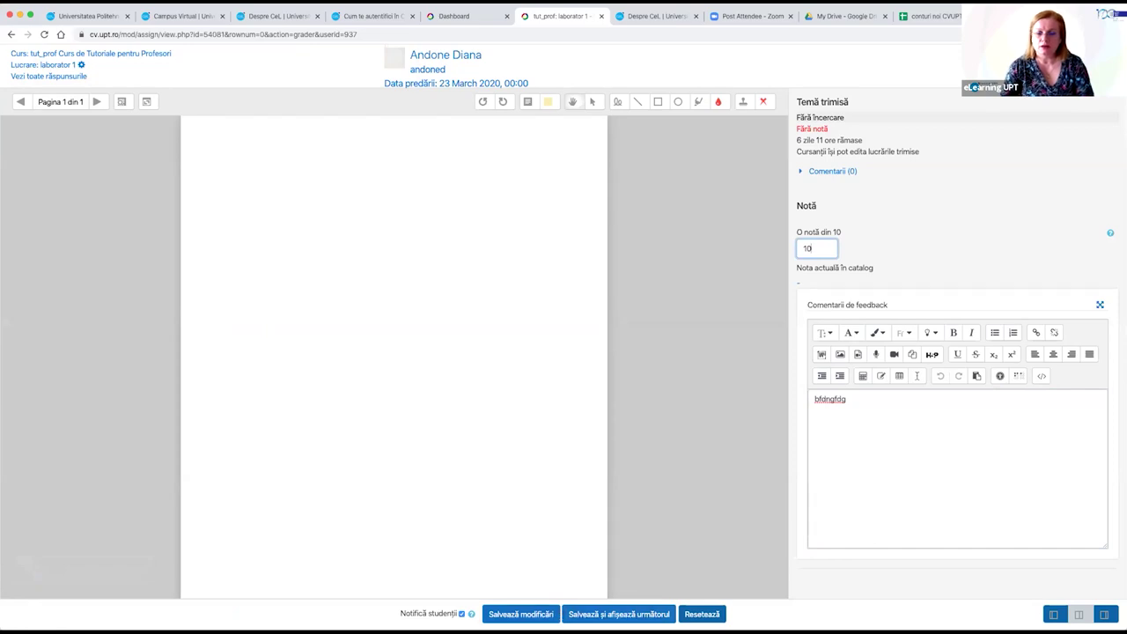
click(663, 614)
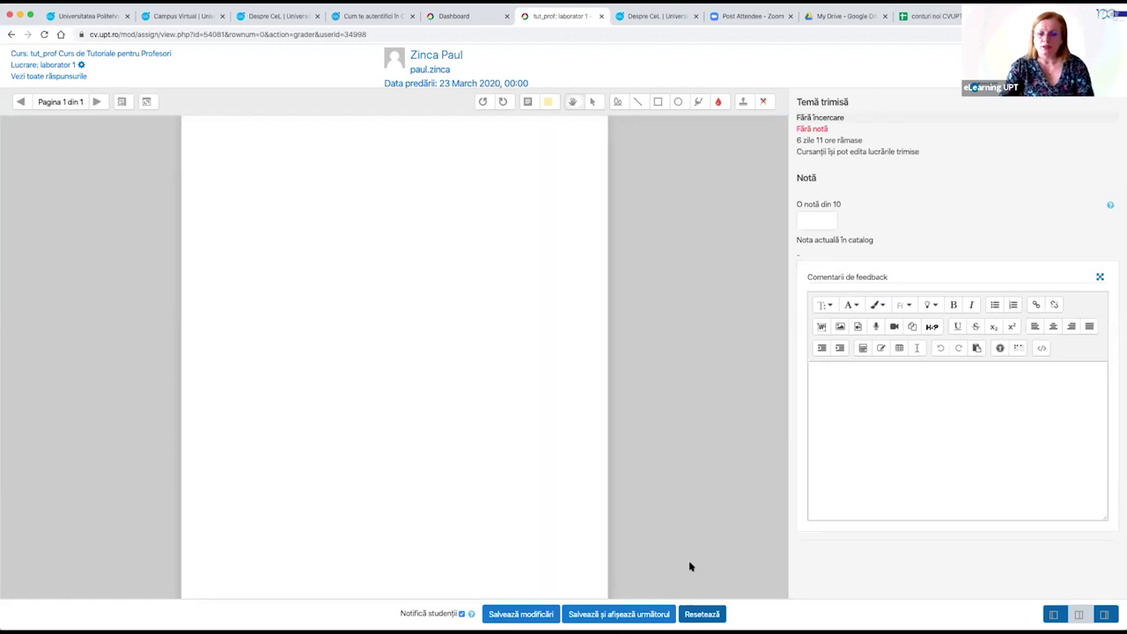
Save the next participant's grading form twice with grade and feedback left empty, acknowledging each save message.
click(521, 614)
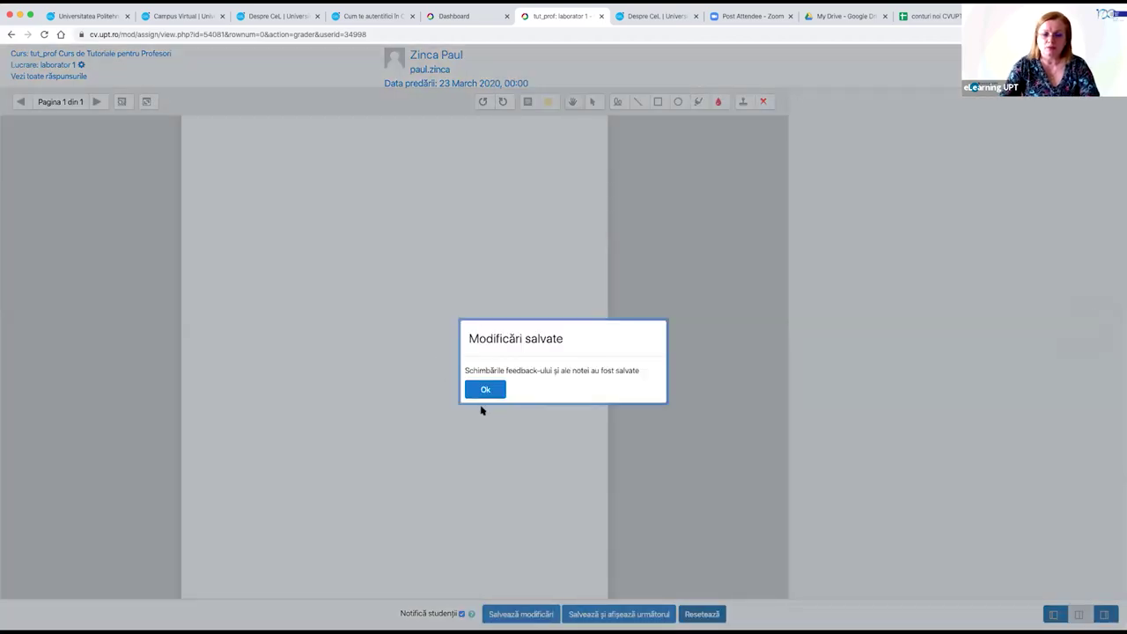
click(486, 388)
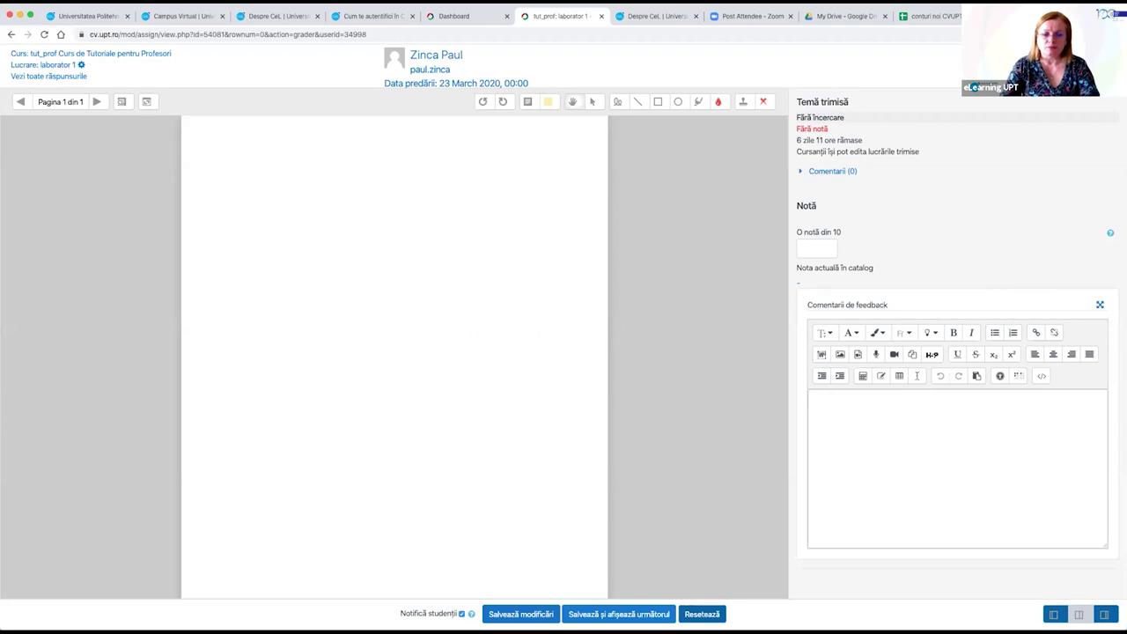
click(518, 614)
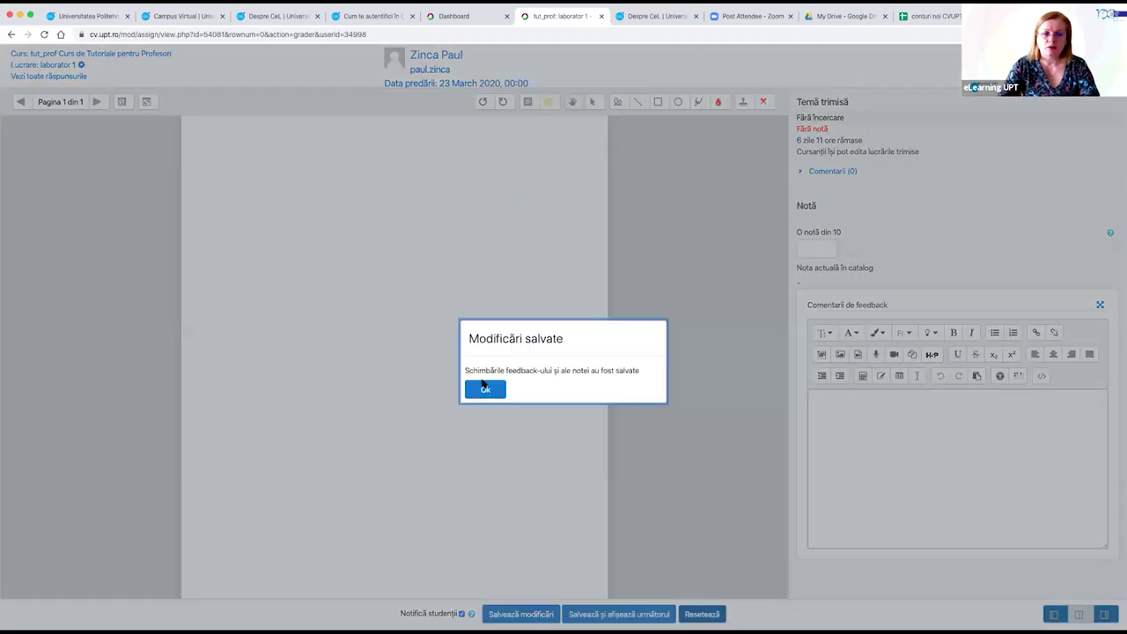
click(485, 387)
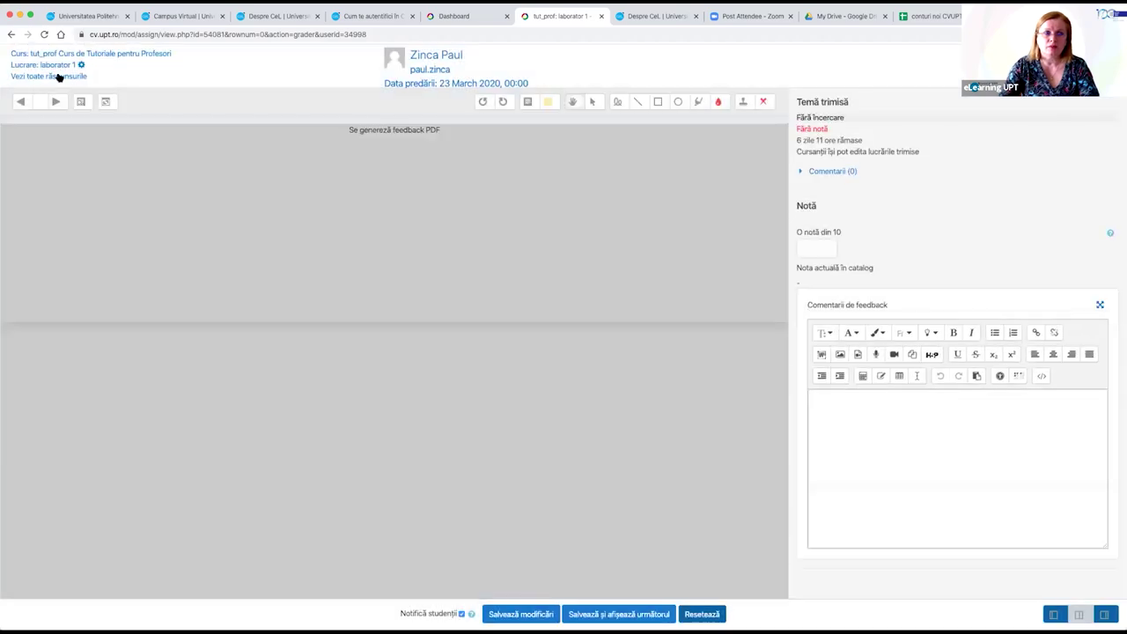
Return to the laborator 1 assignment page and reopen the list of all submissions to review the recorded grade and feedback.
click(50, 67)
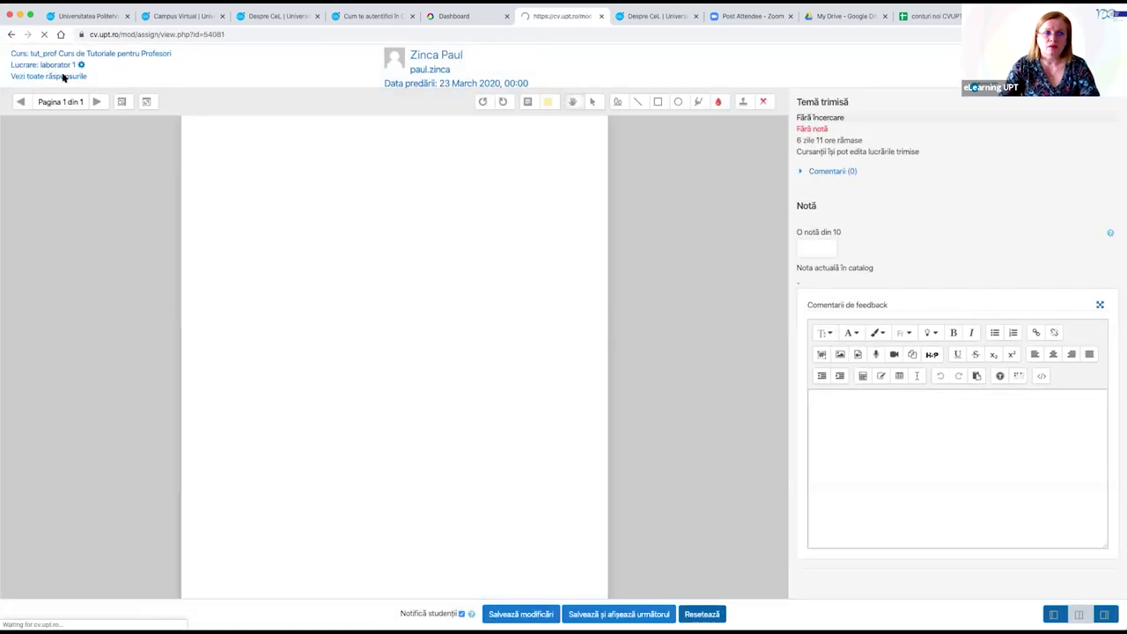
click(660, 447)
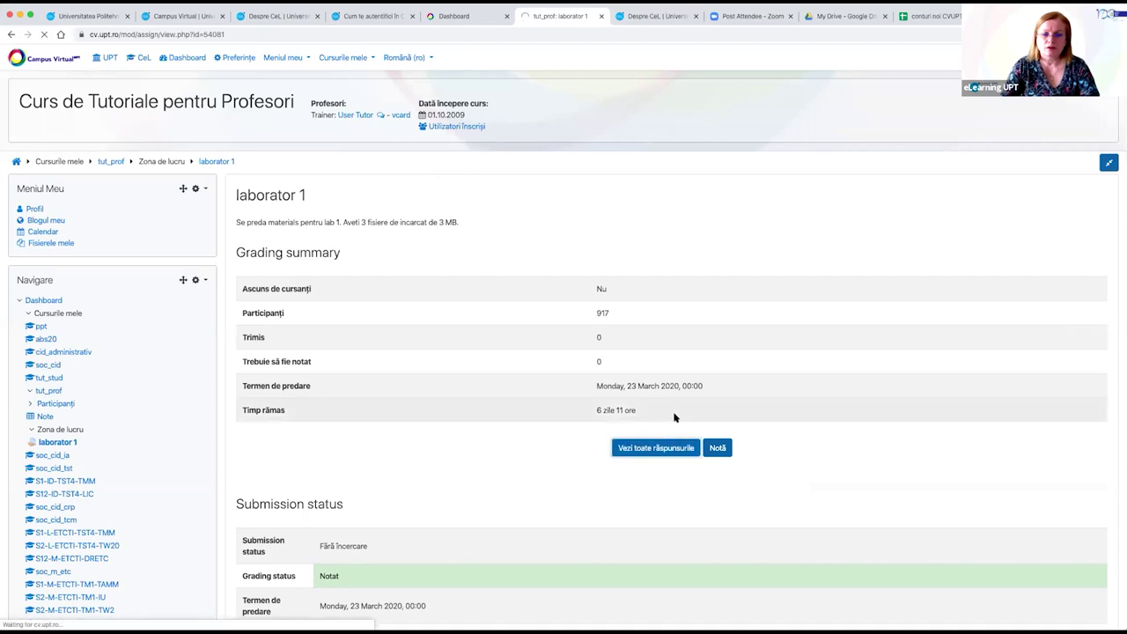
scroll(393, 474, down, 5)
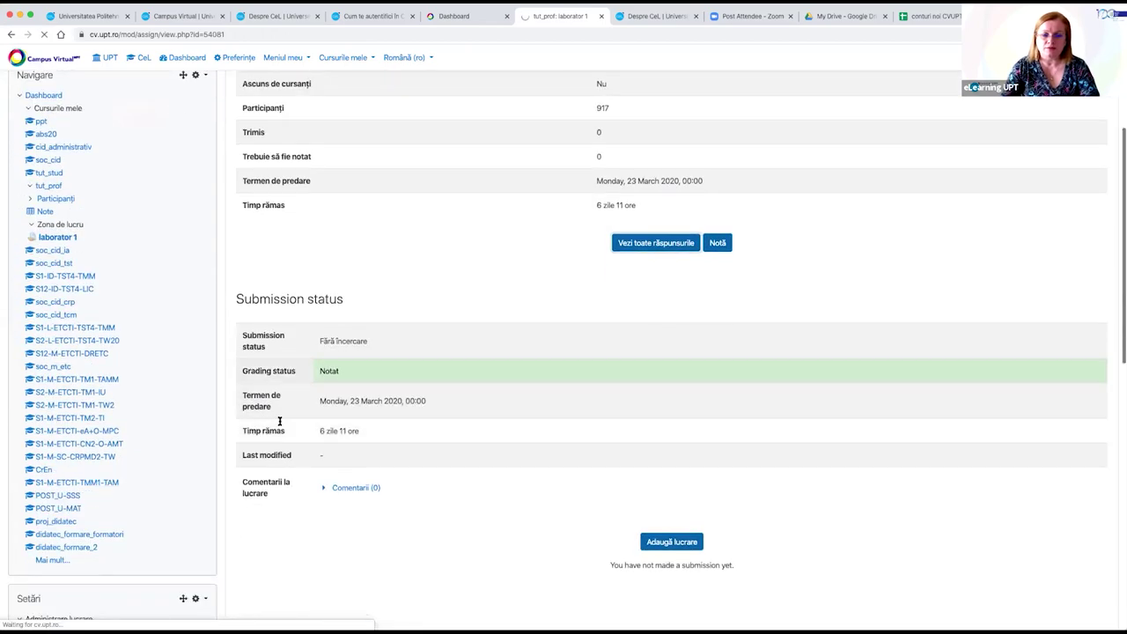
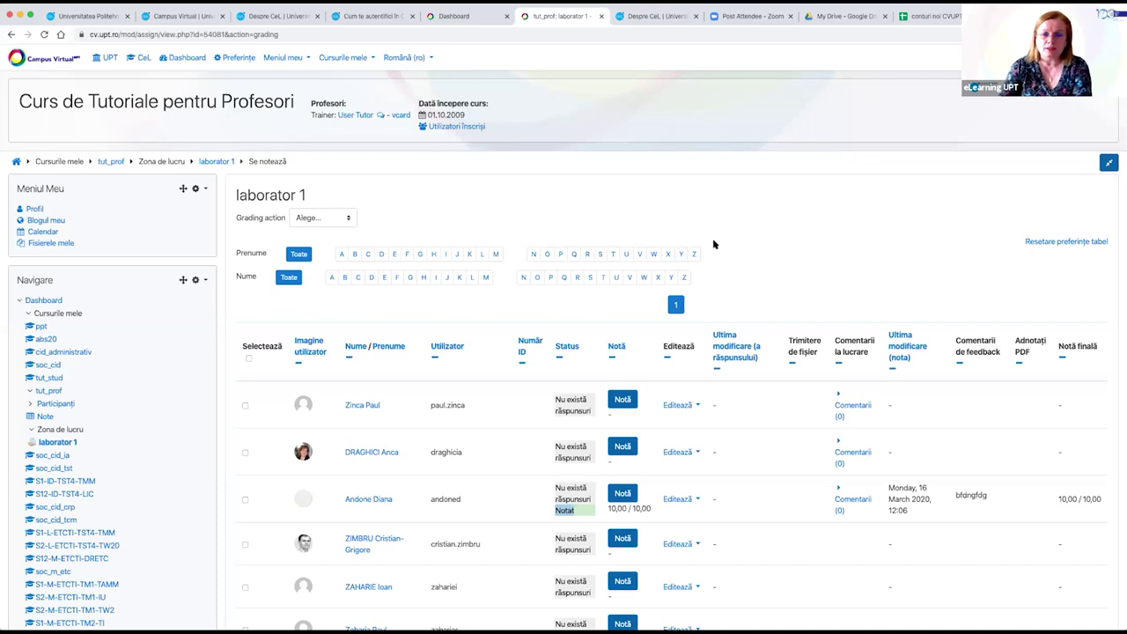
click(780, 404)
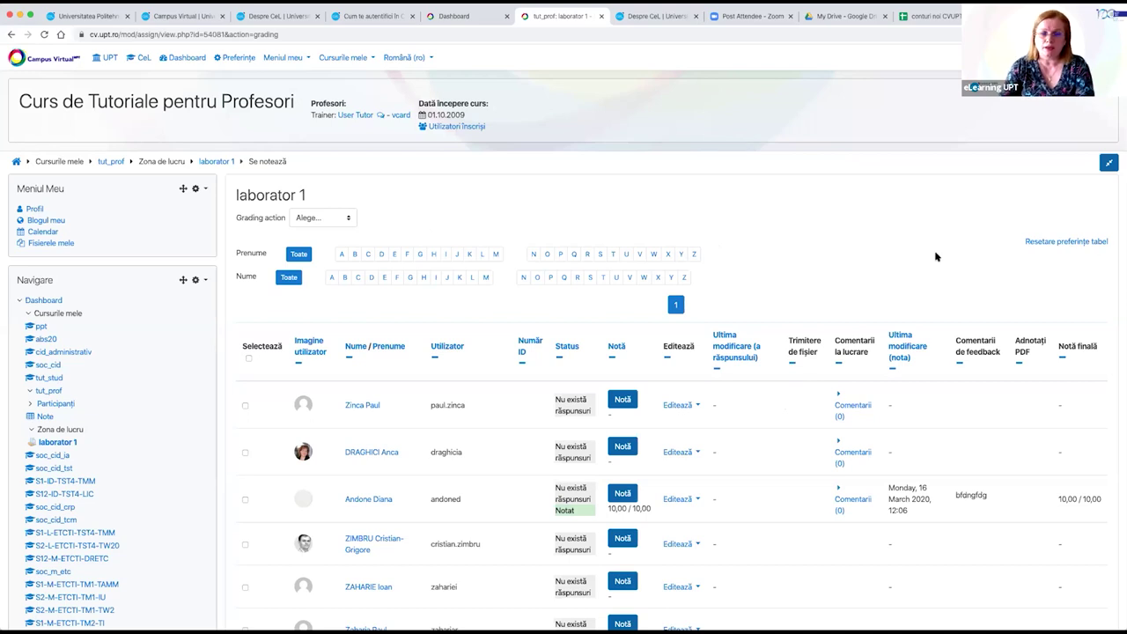
Return to the tut_prof course page and locate the Zona de lucru section with its activities.
click(105, 164)
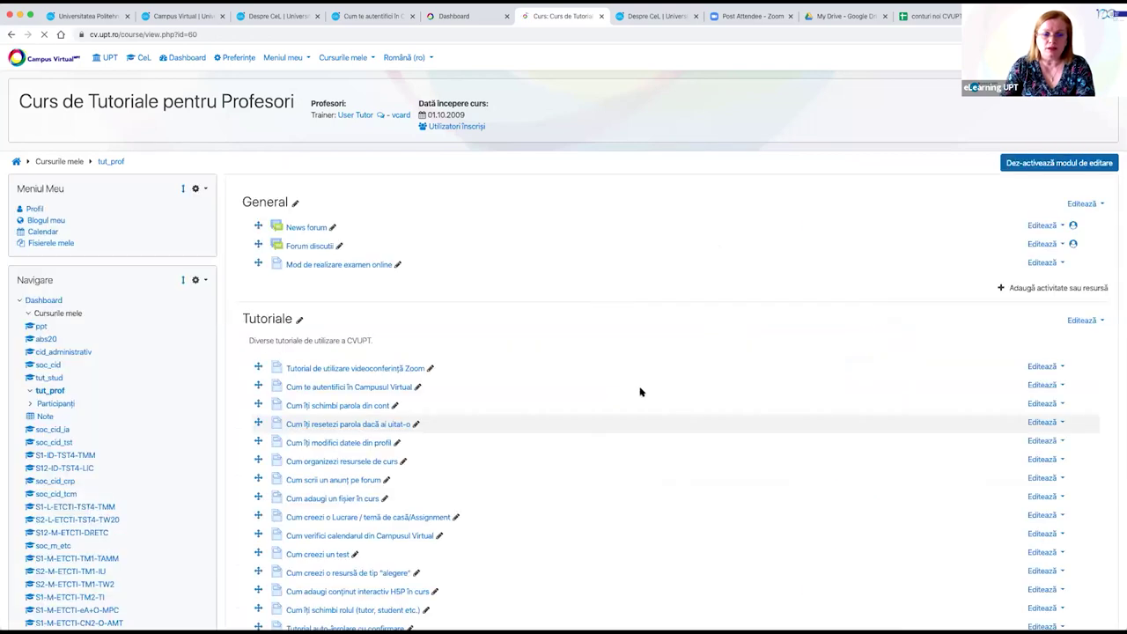
scroll(584, 382, down, 5)
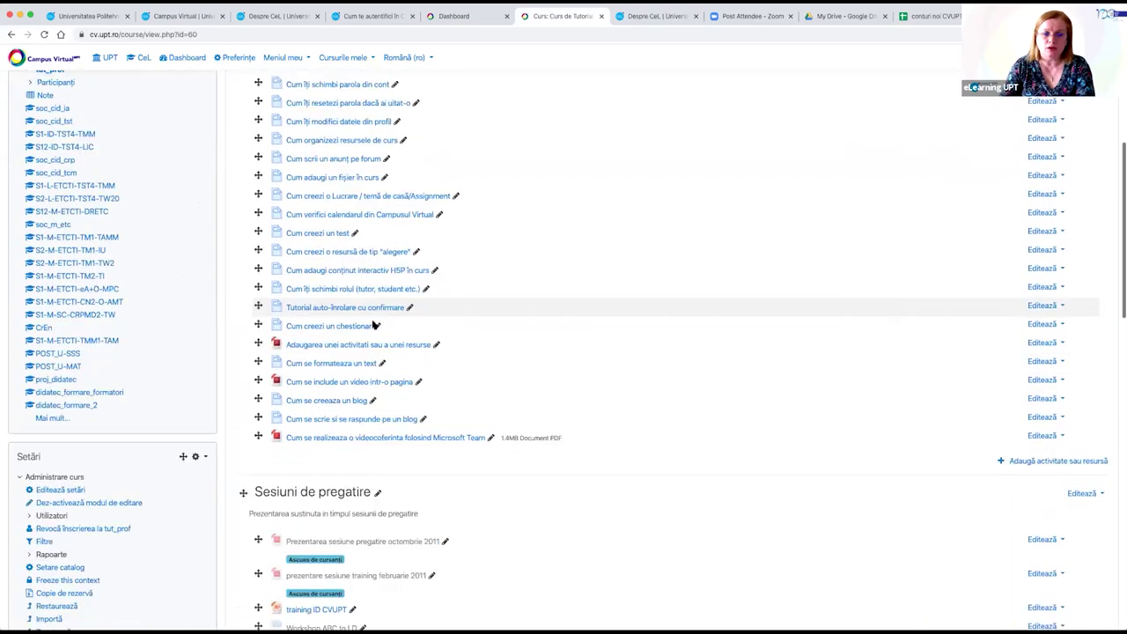
scroll(410, 361, down, 1)
scroll(432, 378, down, 4)
scroll(341, 319, down, 8)
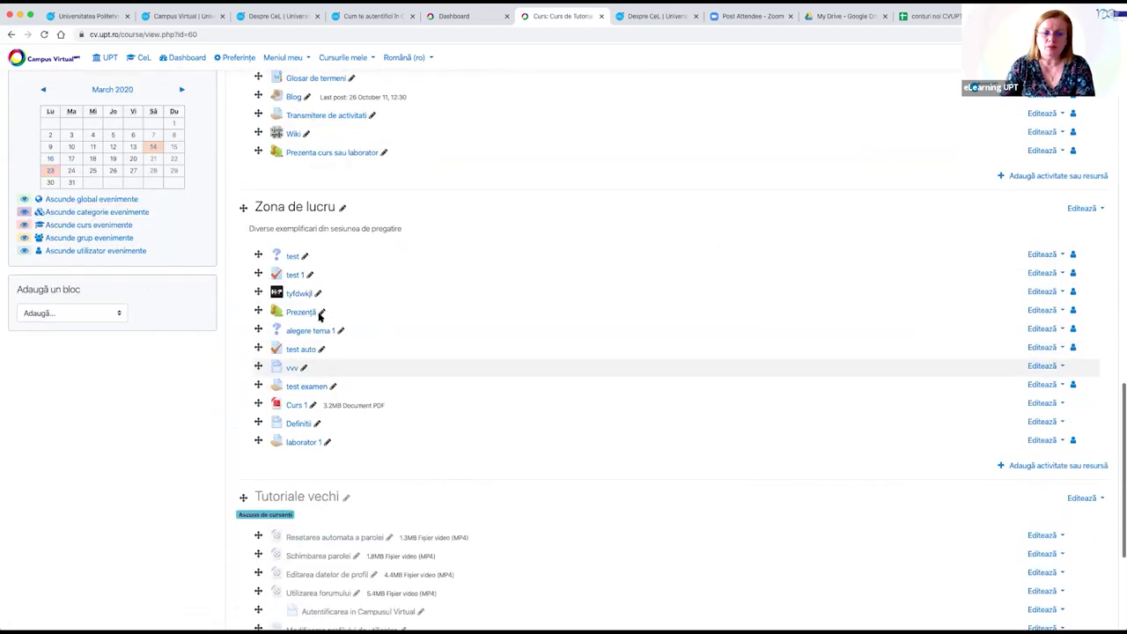
scroll(317, 312, down, 2)
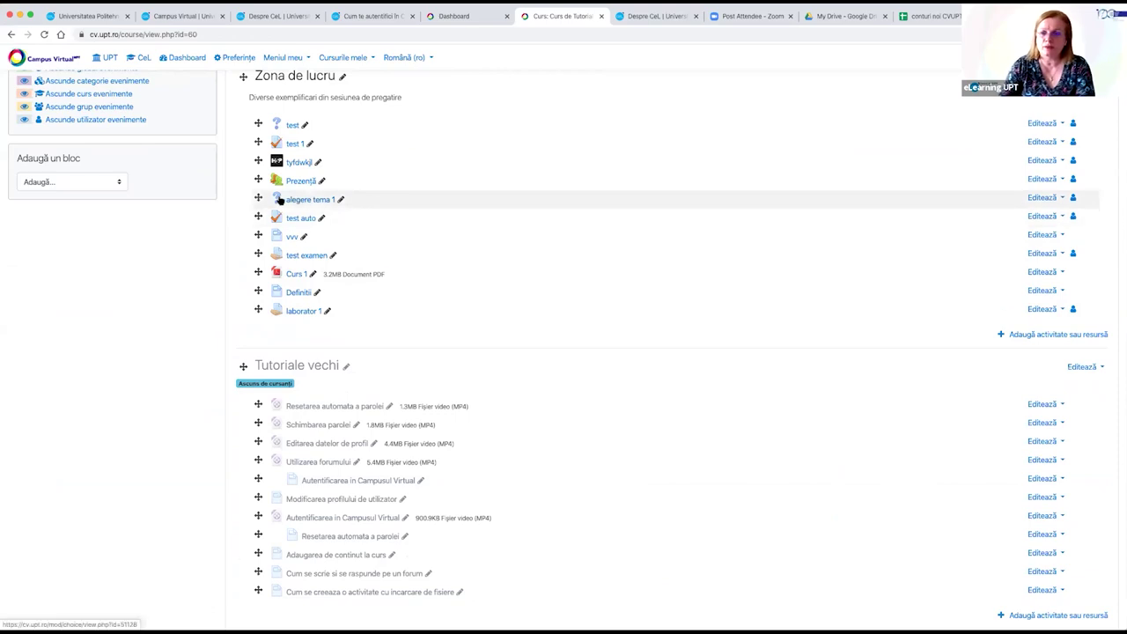
Add an Alegere activity to the Zona de lucru section and name it subiecte lab 1.
click(1046, 335)
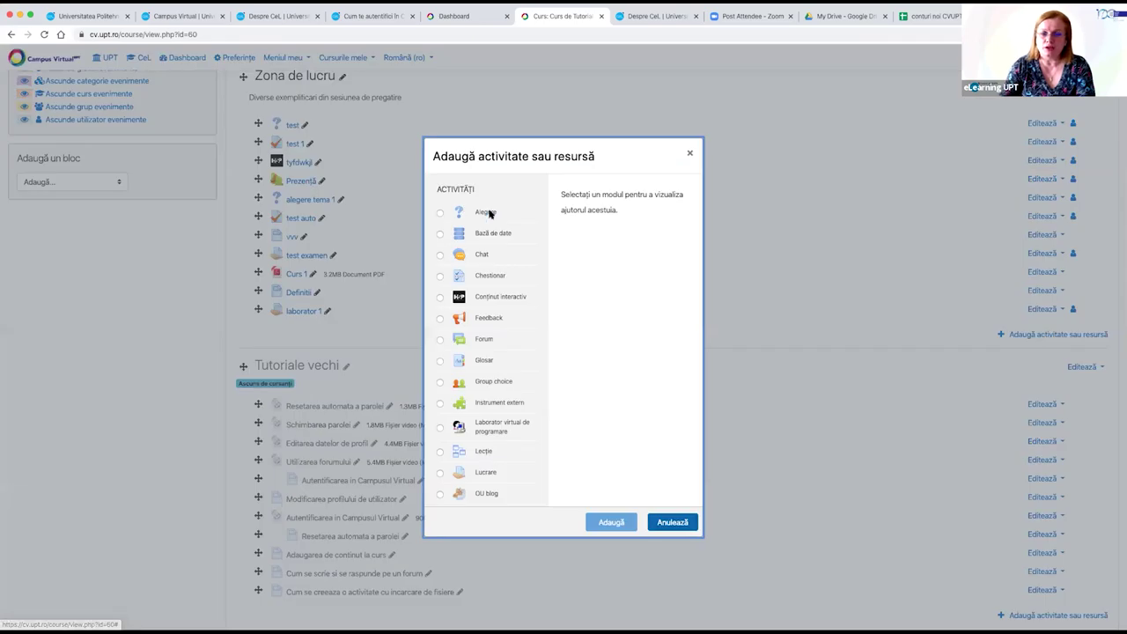
click(439, 212)
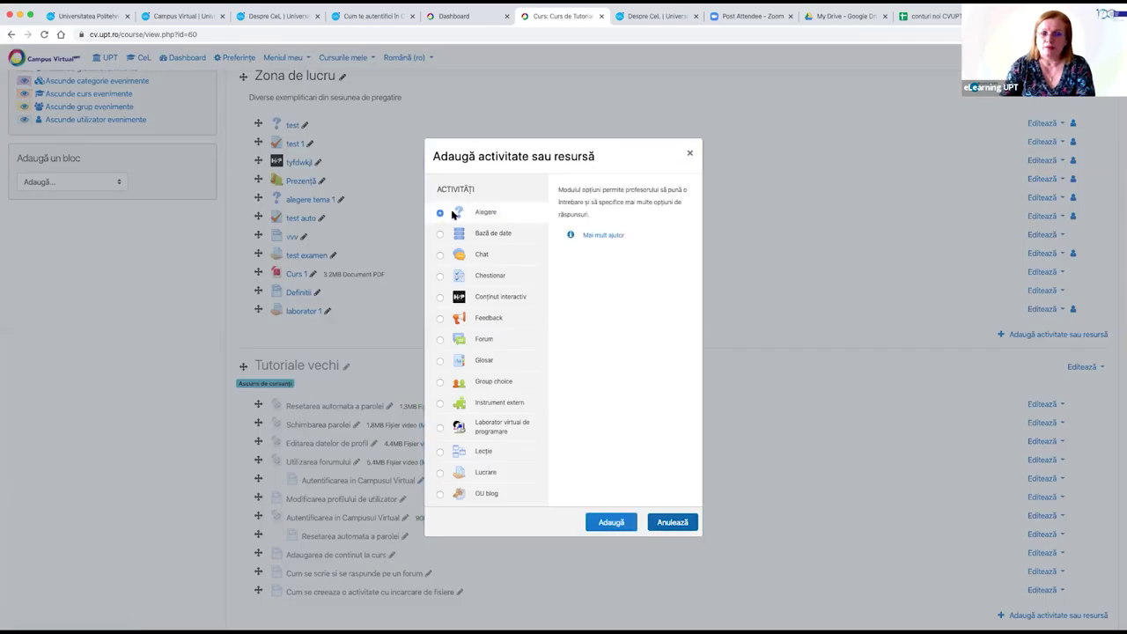
click(614, 523)
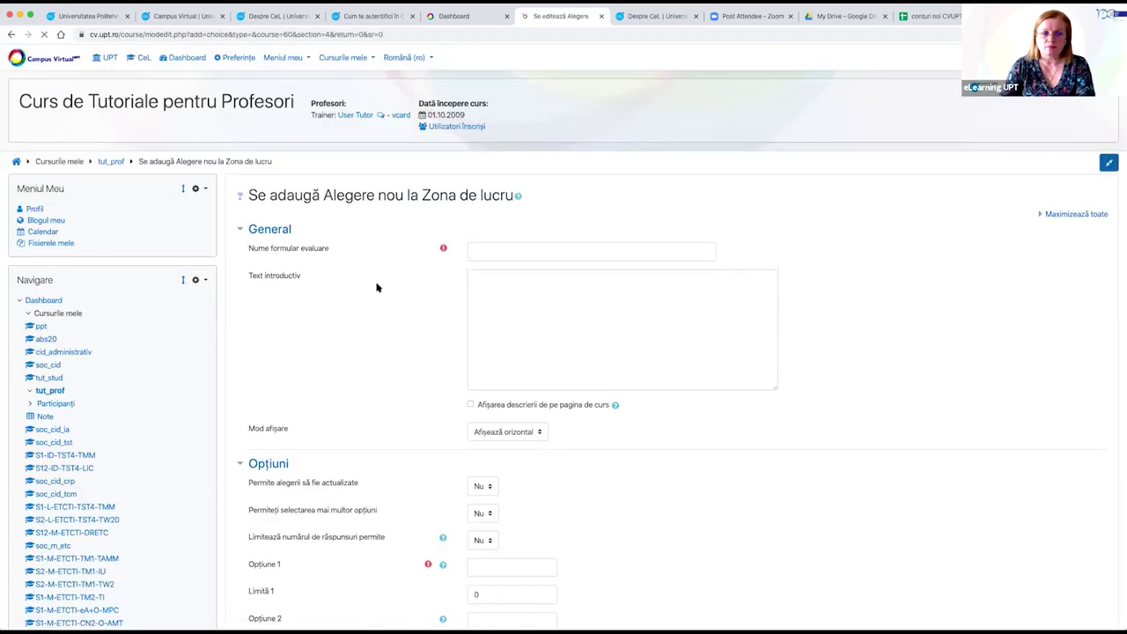
click(504, 252)
text(subiecte lab 1)
Set the choice activity's option for limiting the number of allowed responses to Da.
scroll(441, 308, down, 1)
scroll(443, 308, down, 5)
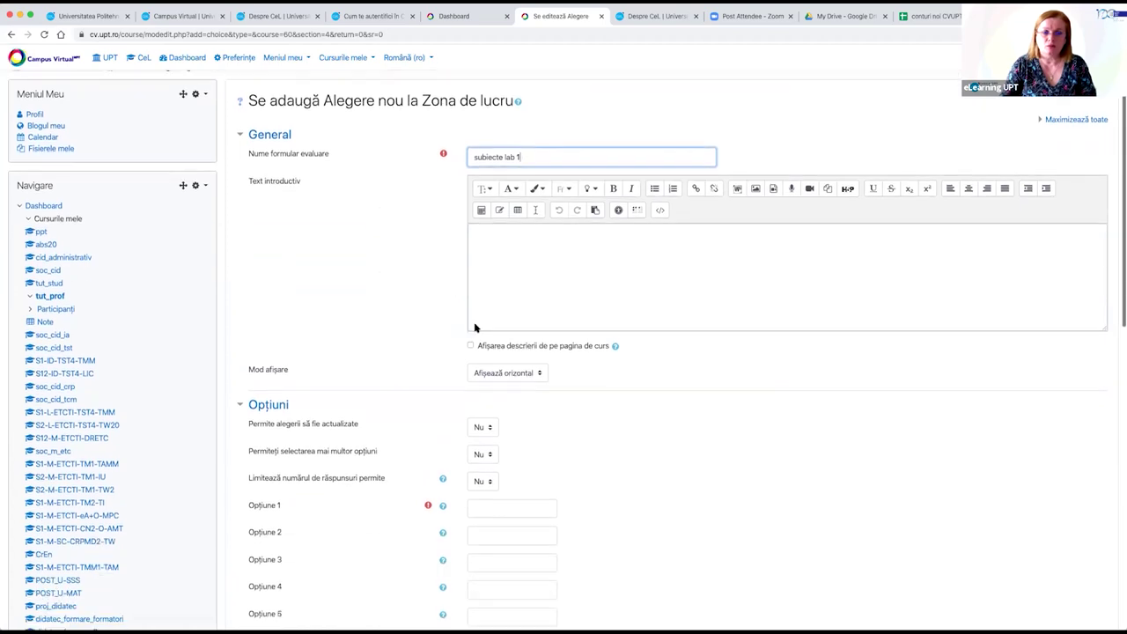
scroll(451, 300, down, 1)
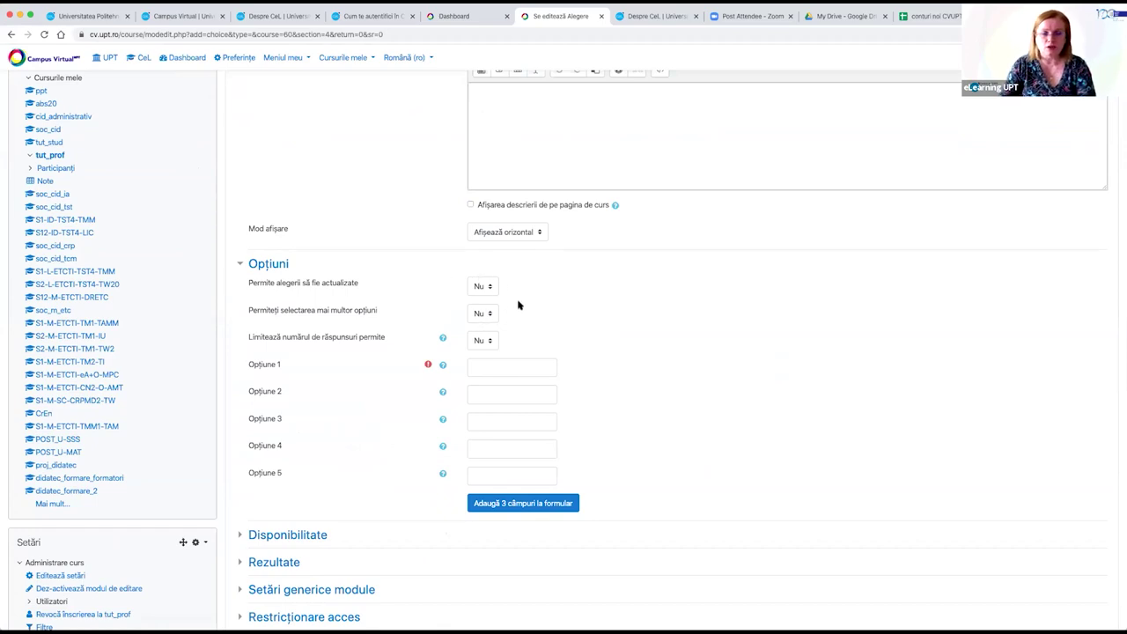
scroll(545, 305, down, 5)
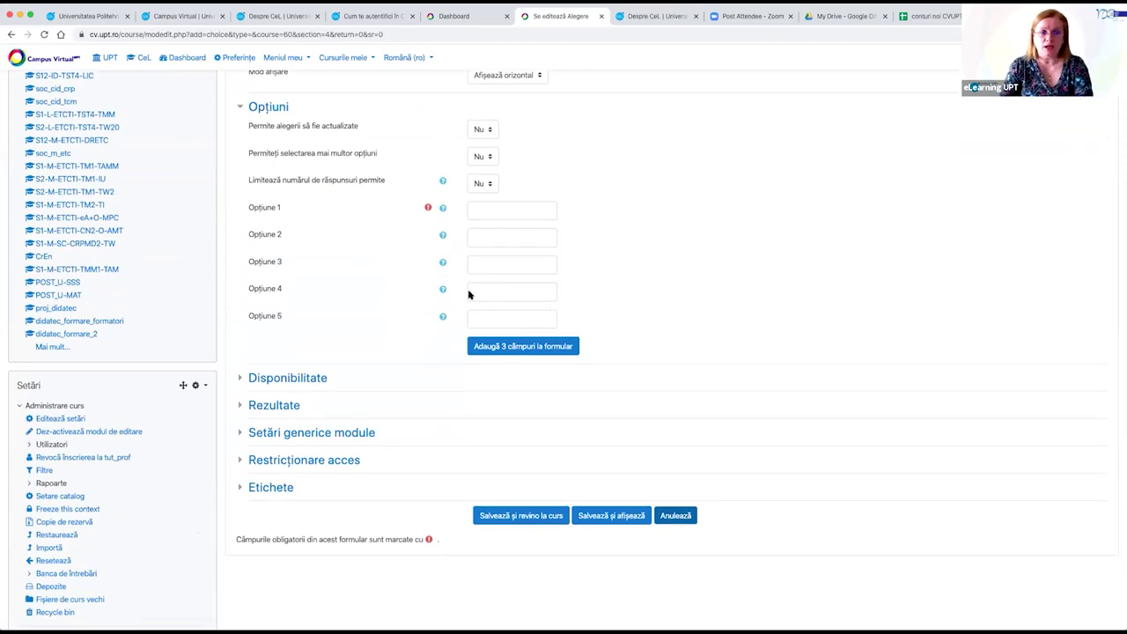
click(484, 187)
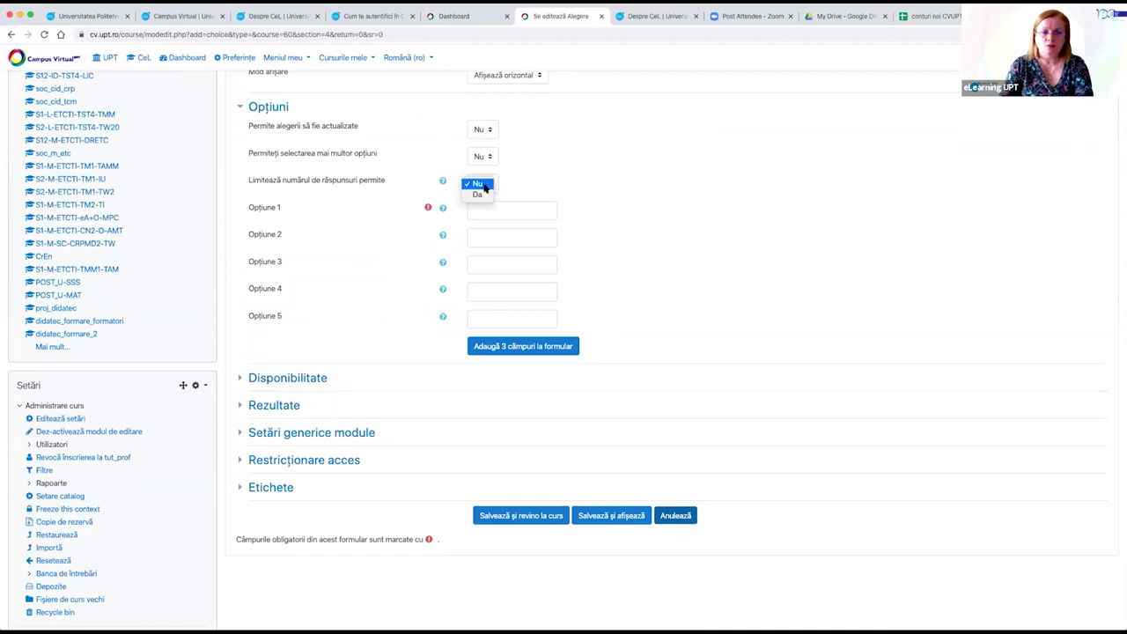
click(479, 196)
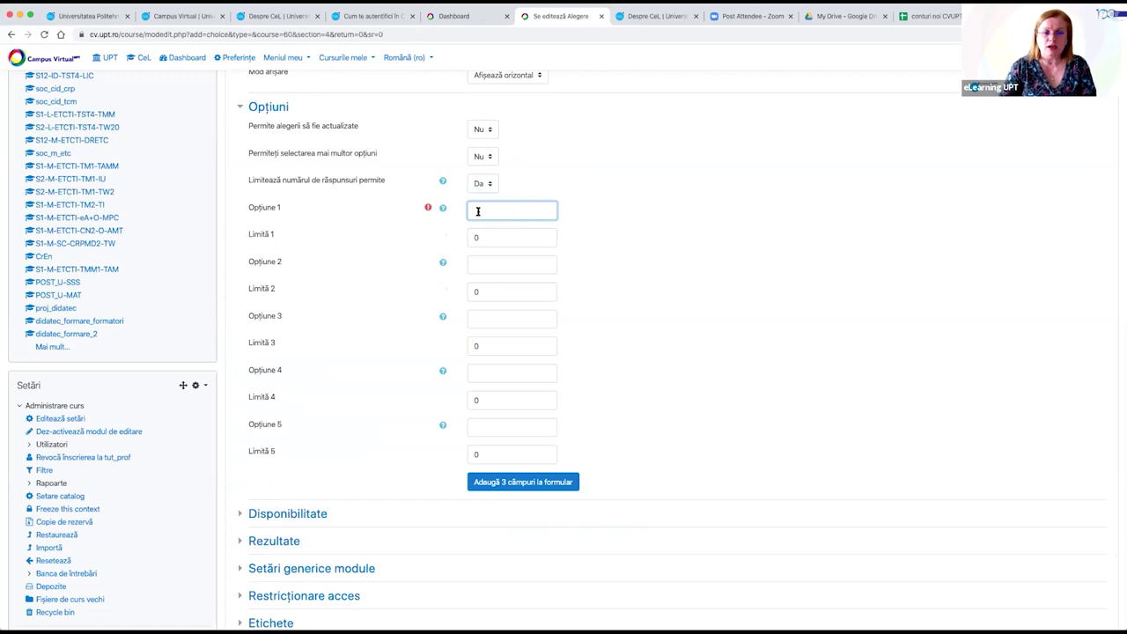
Define option 1 of the choice as fisier 1 with a response limit of 1.
text(fisi)
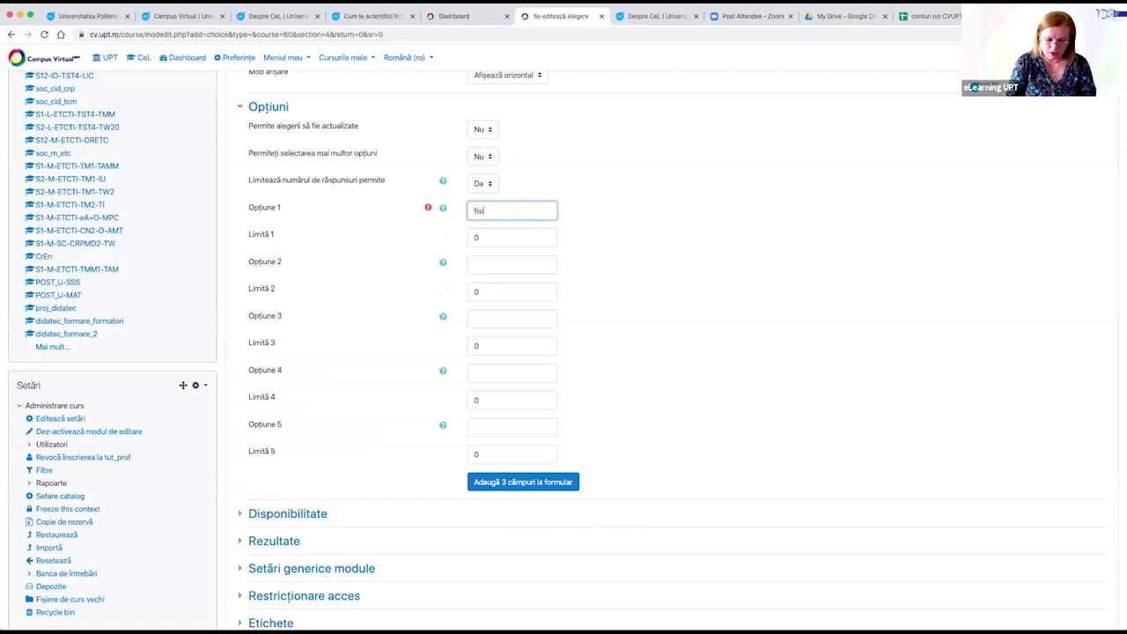
text(r)
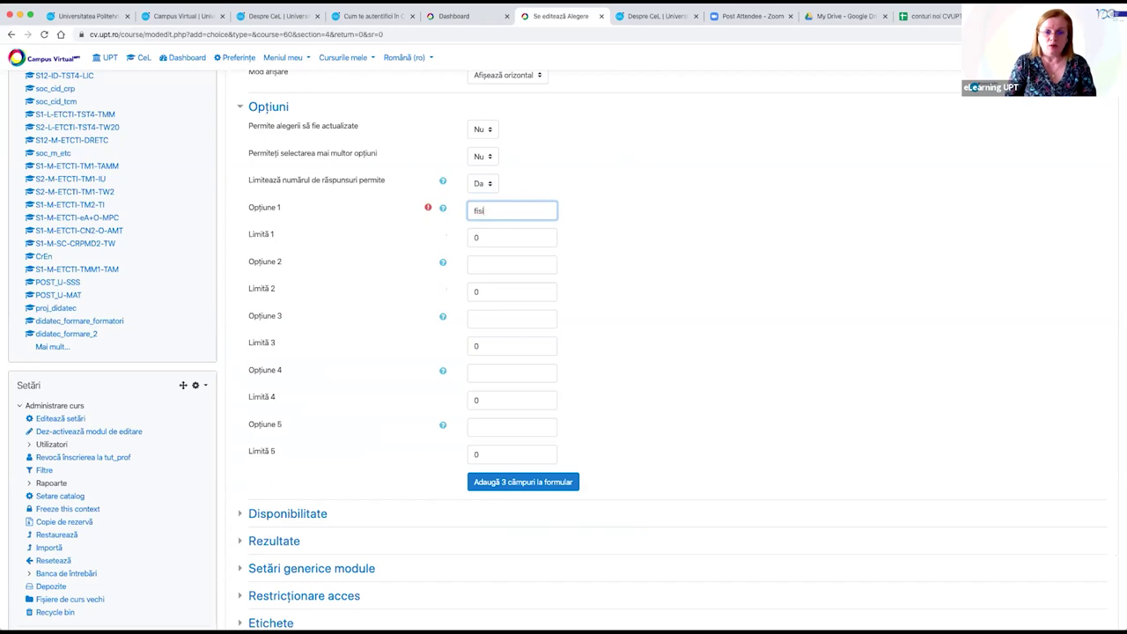
text(er 1)
key(Tab)
text(1)
Define option 2 of the choice as tema 1 with a response limit of 2.
click(485, 277)
click(480, 265)
text(tema 1)
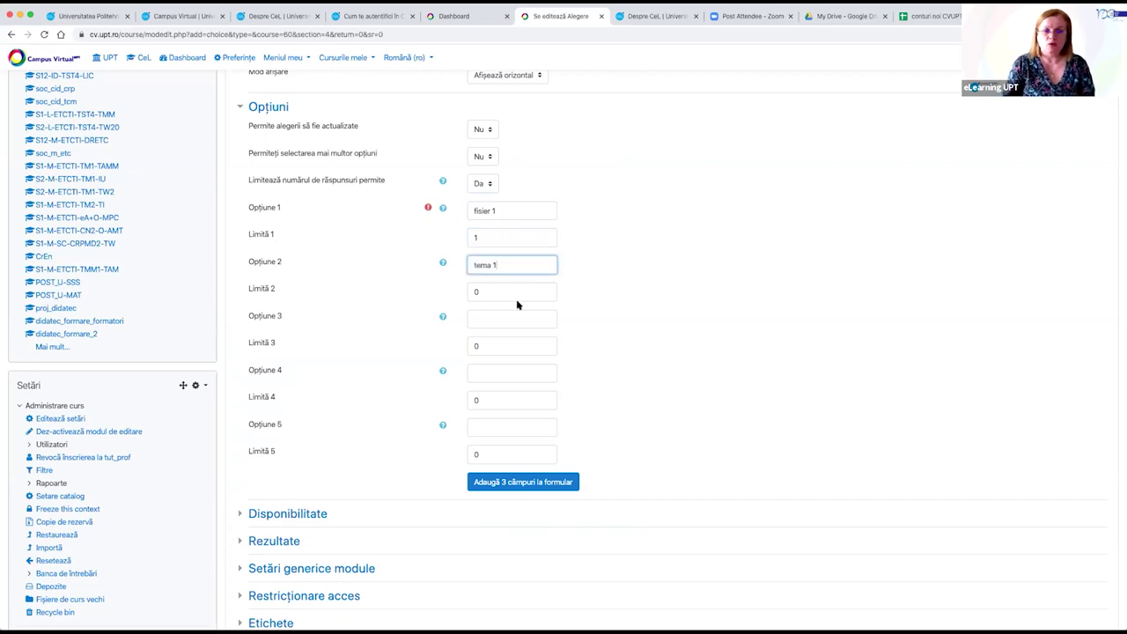
click(474, 290)
text(2)
Define option 3 of the choice as descriere web with a response limit of 3.
click(484, 320)
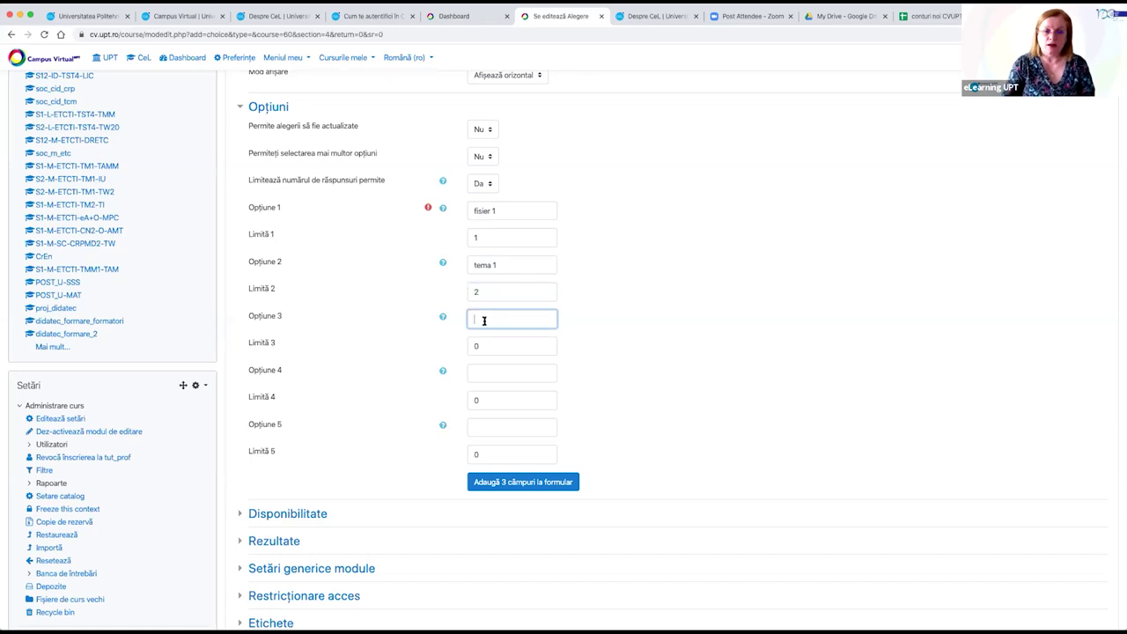
text(desc)
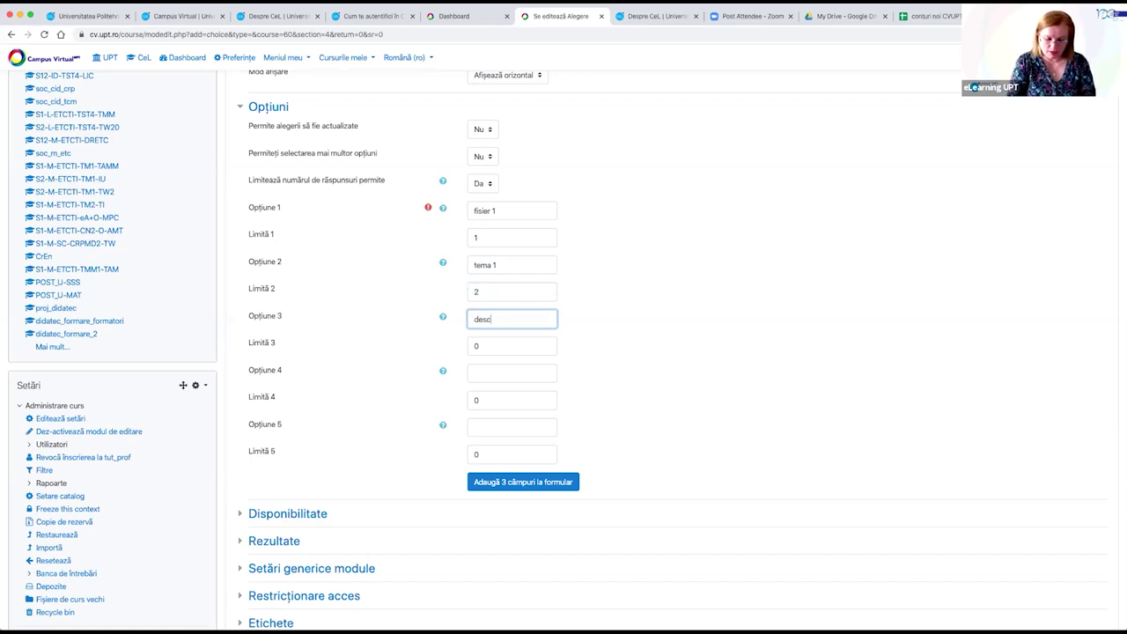
text(riere web)
click(470, 344)
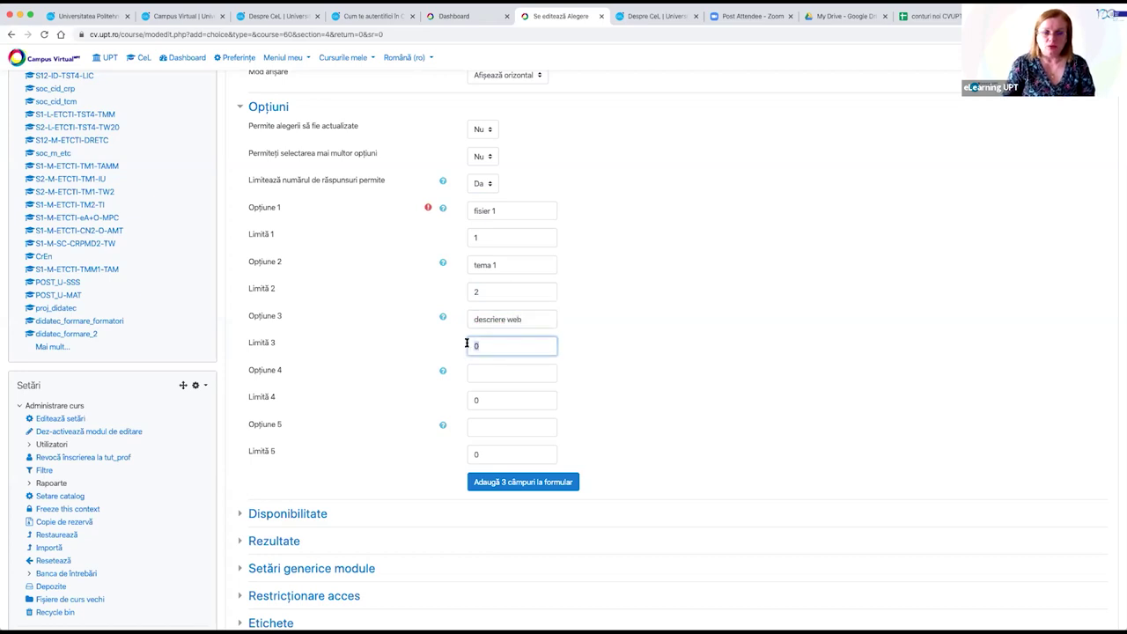
text(3)
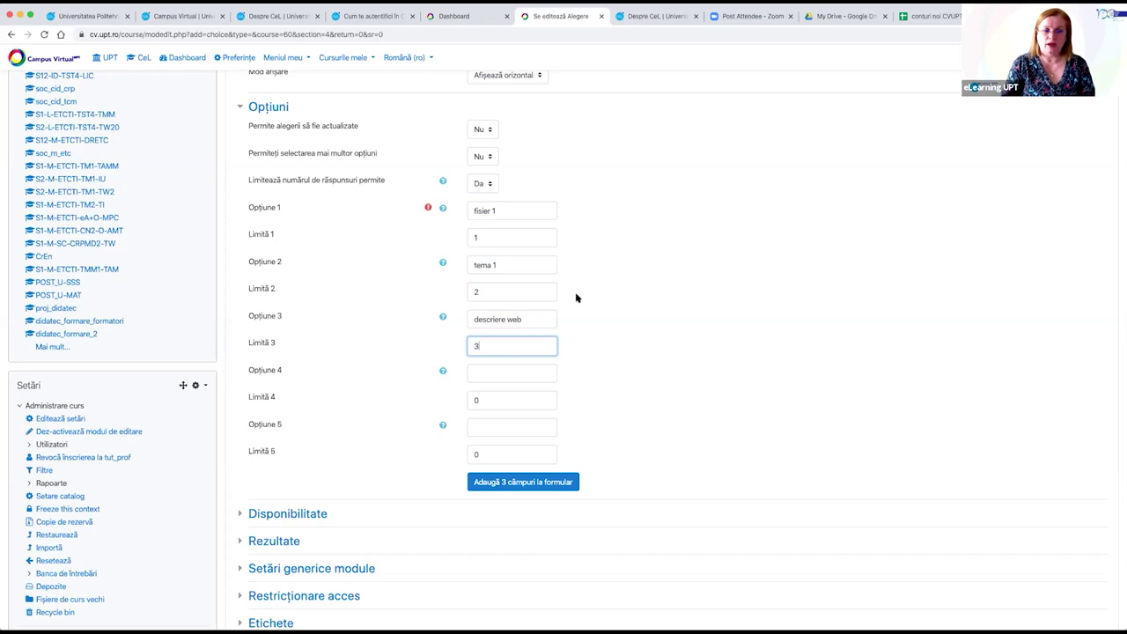
Expand the Disponibilitate settings and review them together with the choice's options and limits.
scroll(496, 276, down, 3)
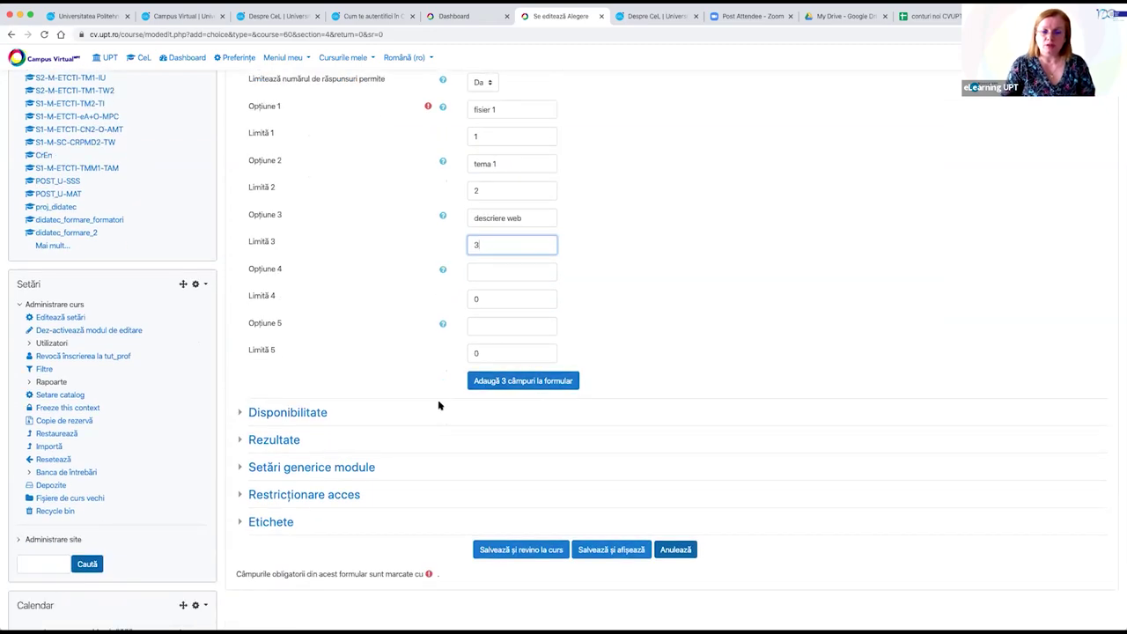
click(269, 416)
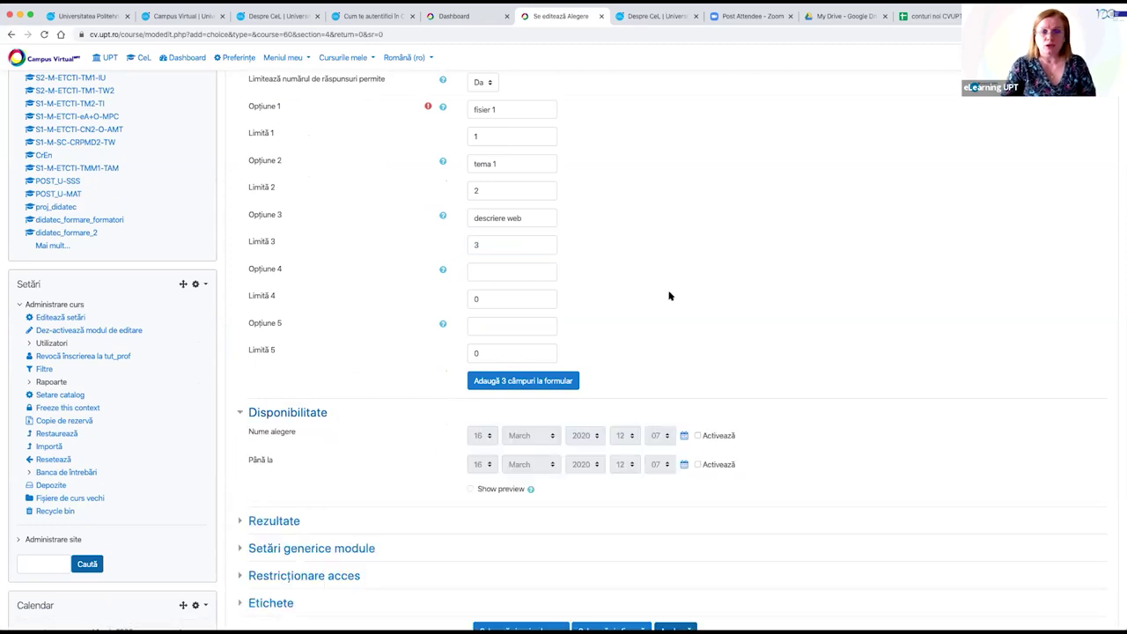
scroll(669, 296, up, 3)
scroll(669, 296, up, 2)
scroll(670, 296, down, 3)
scroll(670, 296, down, 3)
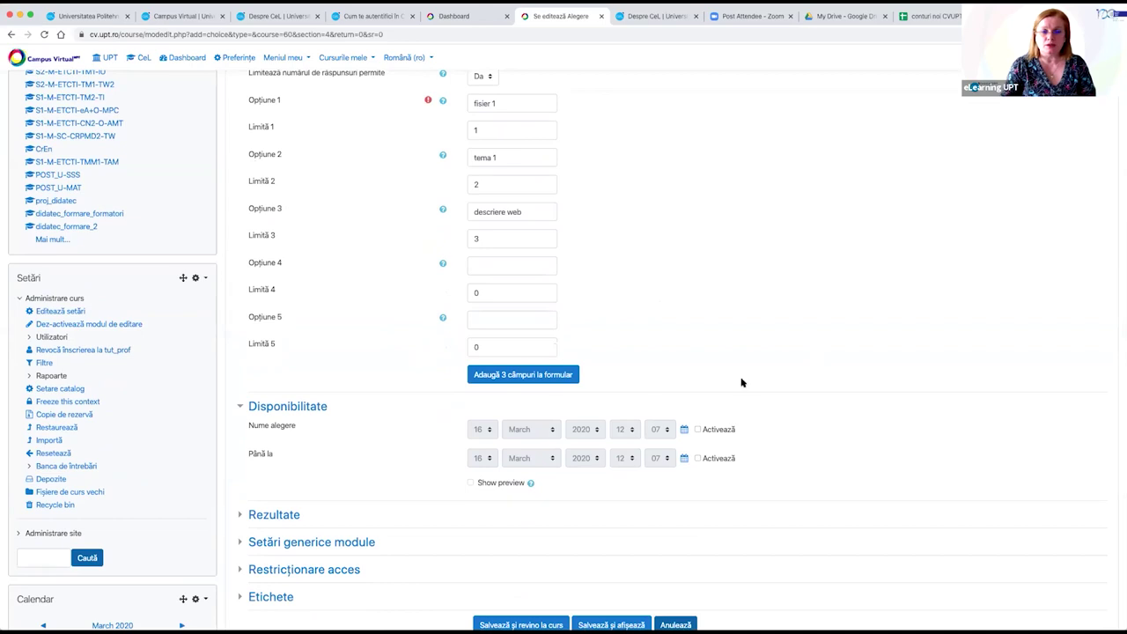
scroll(739, 379, down, 3)
scroll(738, 375, down, 2)
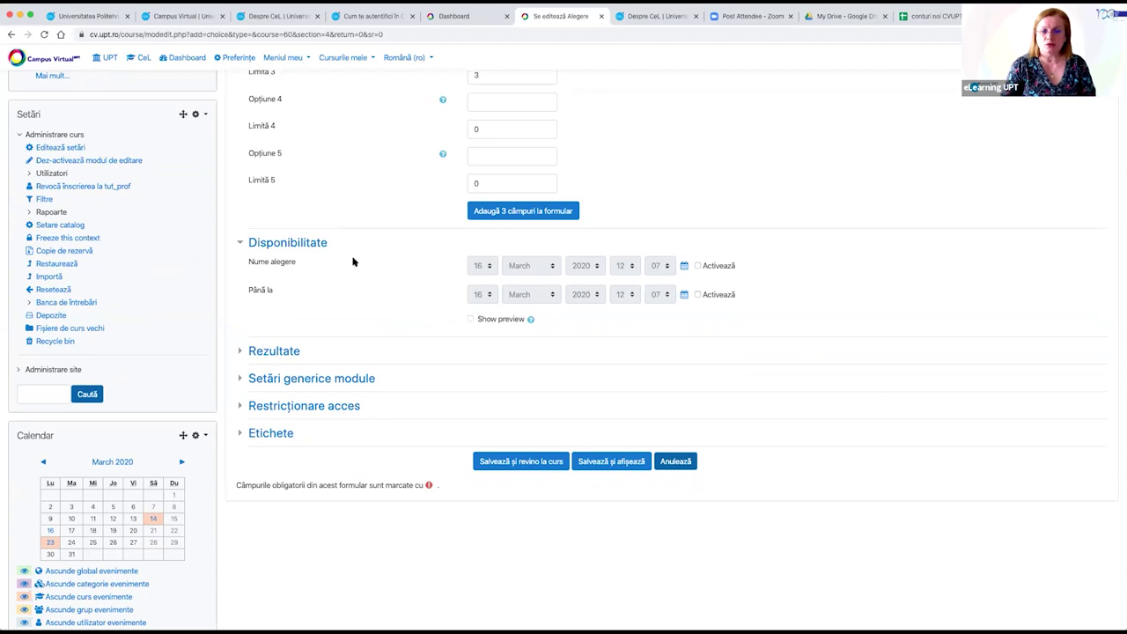
scroll(352, 262, down, 1)
scroll(352, 262, up, 1)
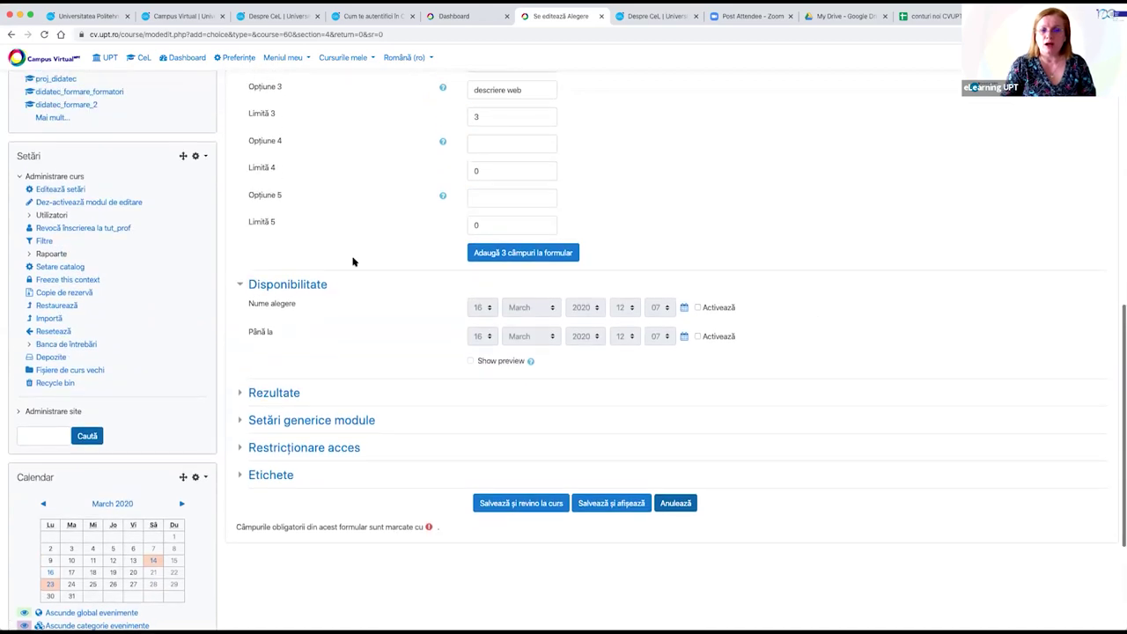
scroll(353, 261, down, 1)
scroll(352, 262, down, 1)
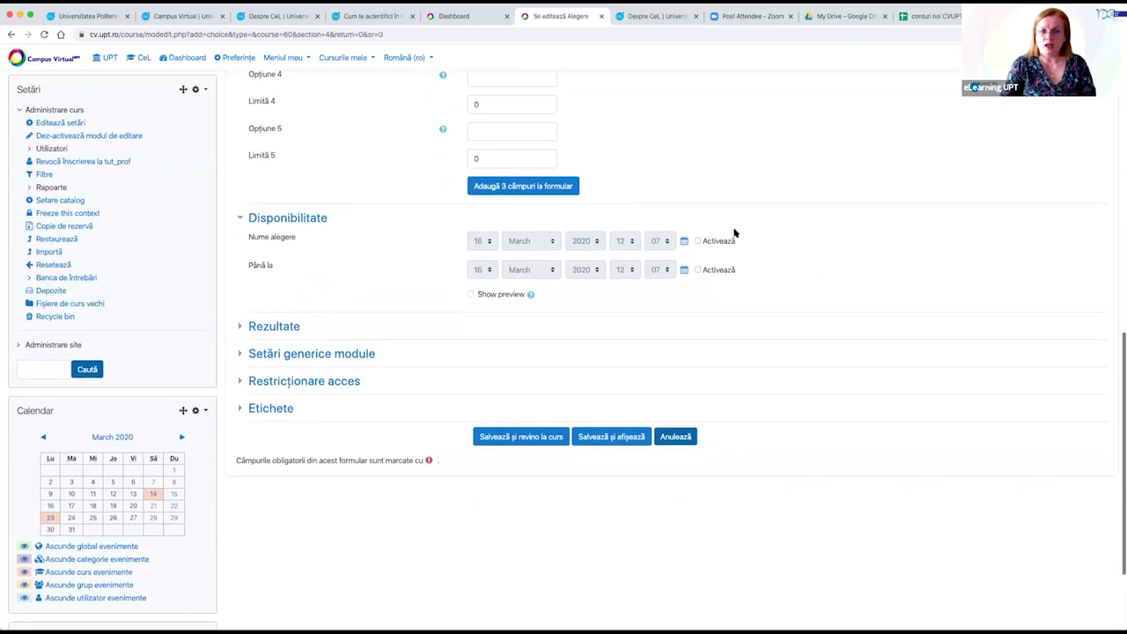
scroll(634, 240, down, 1)
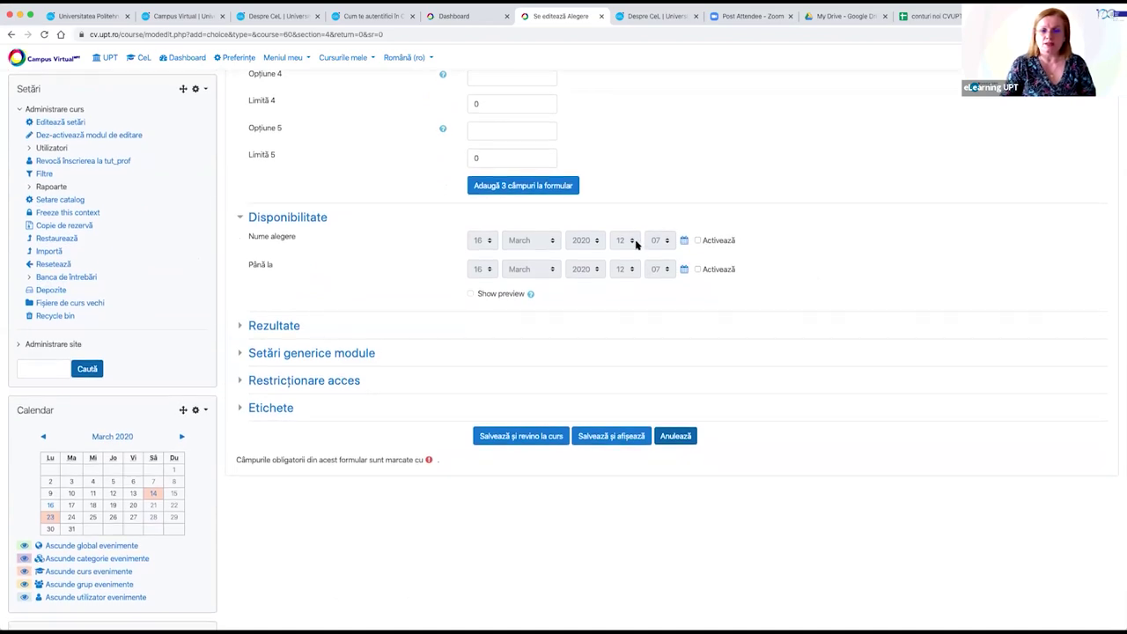
Enable availability from 16 March 2020 12:00 until 17 March 2020 12:07, and save and display the choice.
click(696, 241)
click(658, 240)
click(657, 175)
click(697, 270)
click(480, 271)
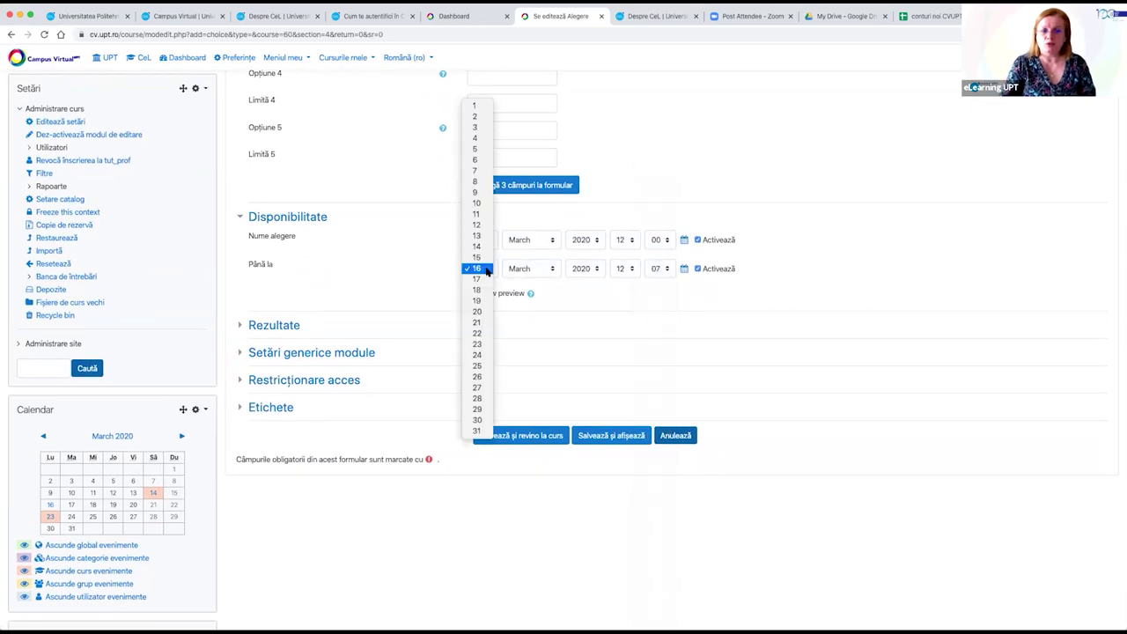
click(492, 279)
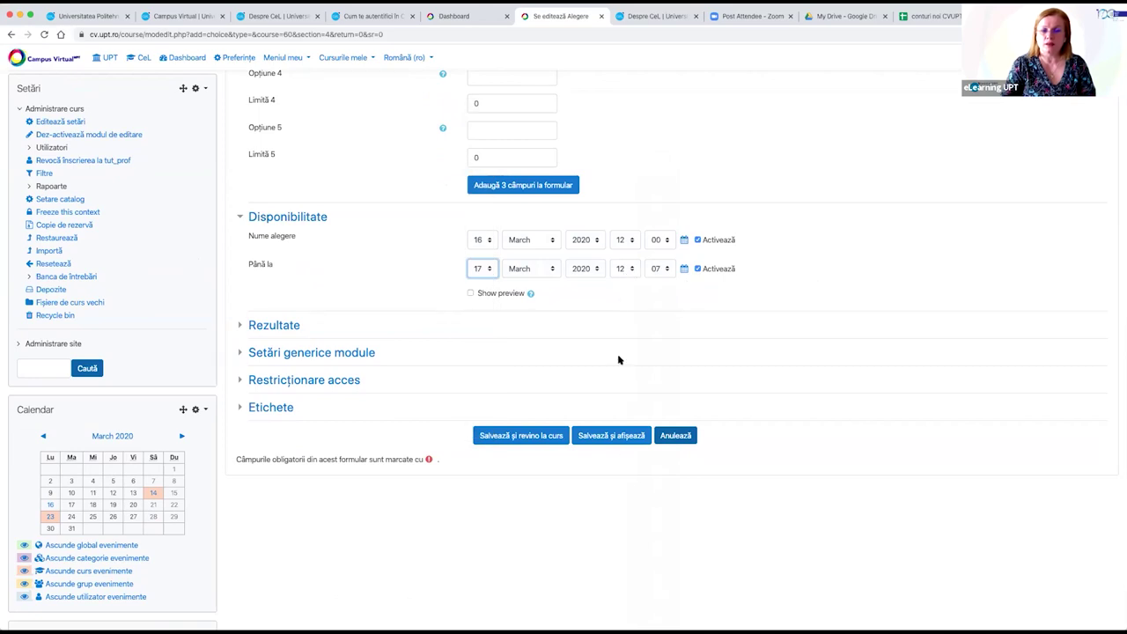
click(621, 440)
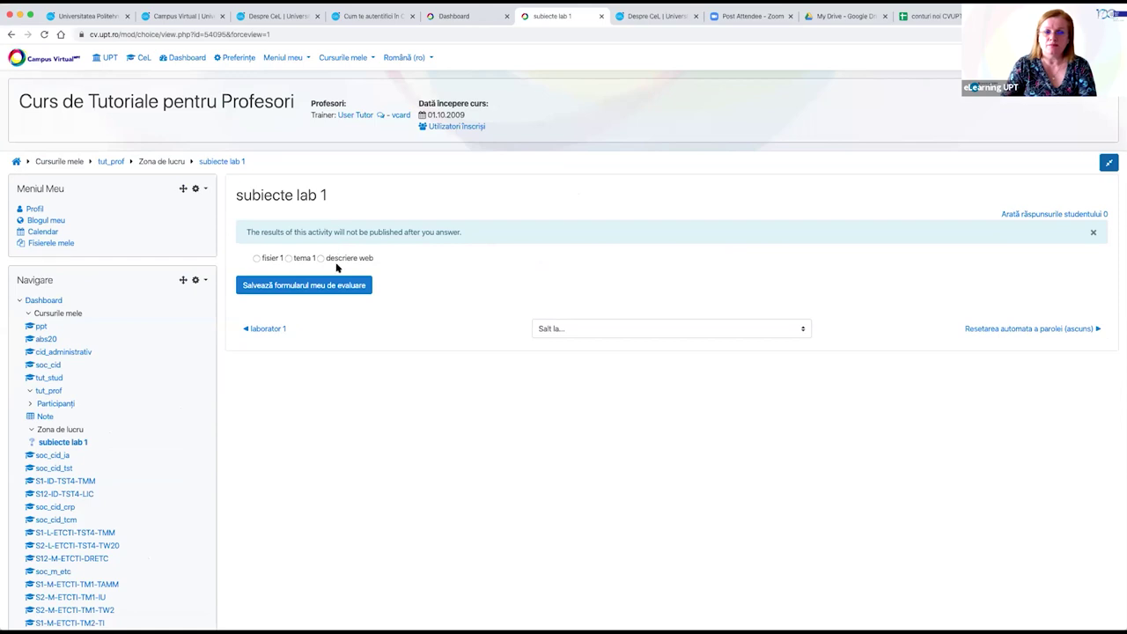
Submit descriere web as the answer to subiecte lab 1 and open the overview of students' responses.
click(319, 259)
click(348, 284)
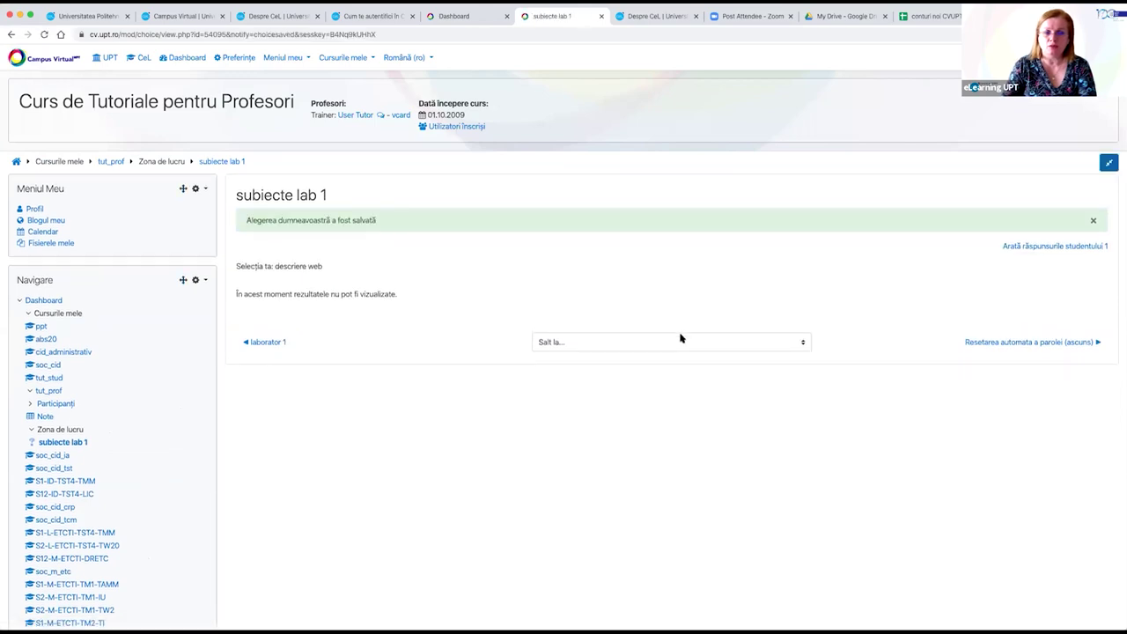
click(1060, 247)
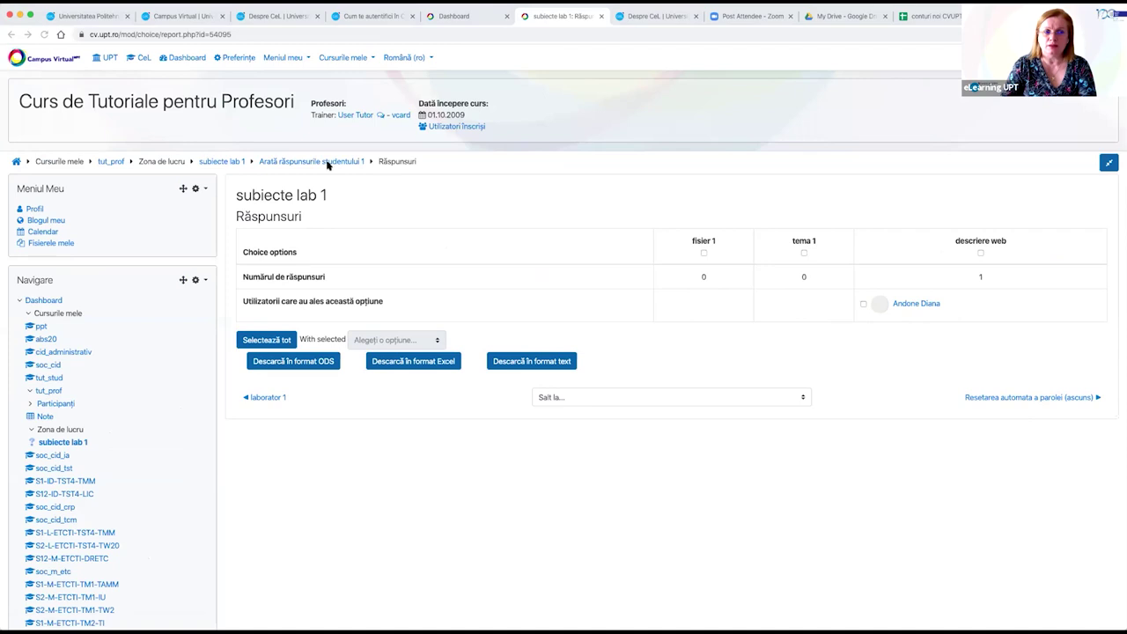
Return to the tut_prof course, open News forum and start a new discussion topic.
click(109, 163)
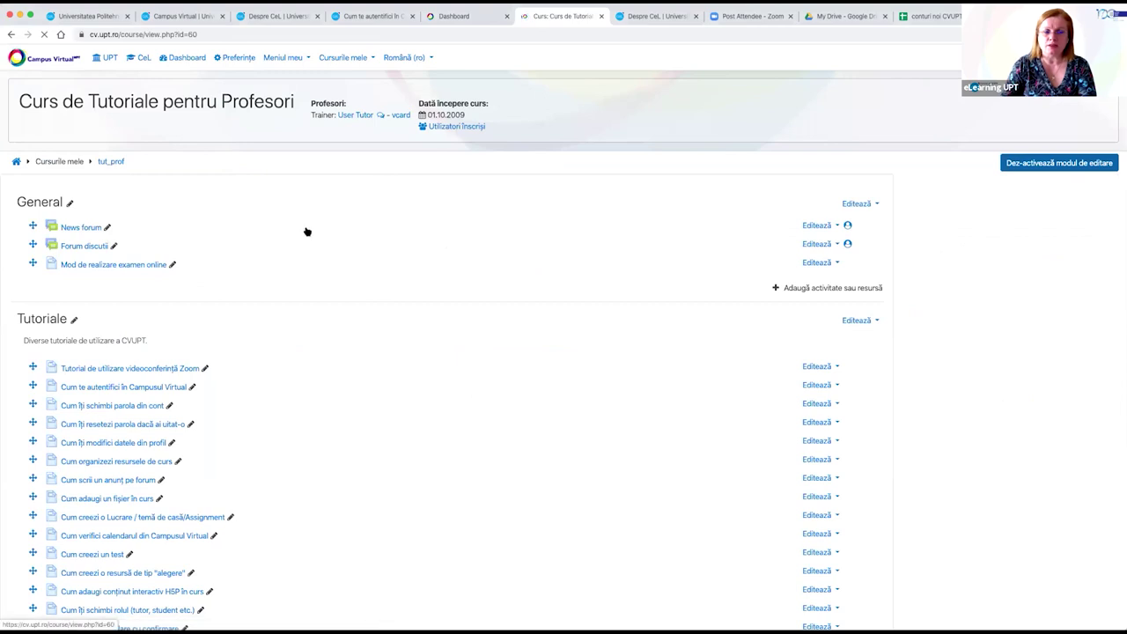
click(307, 228)
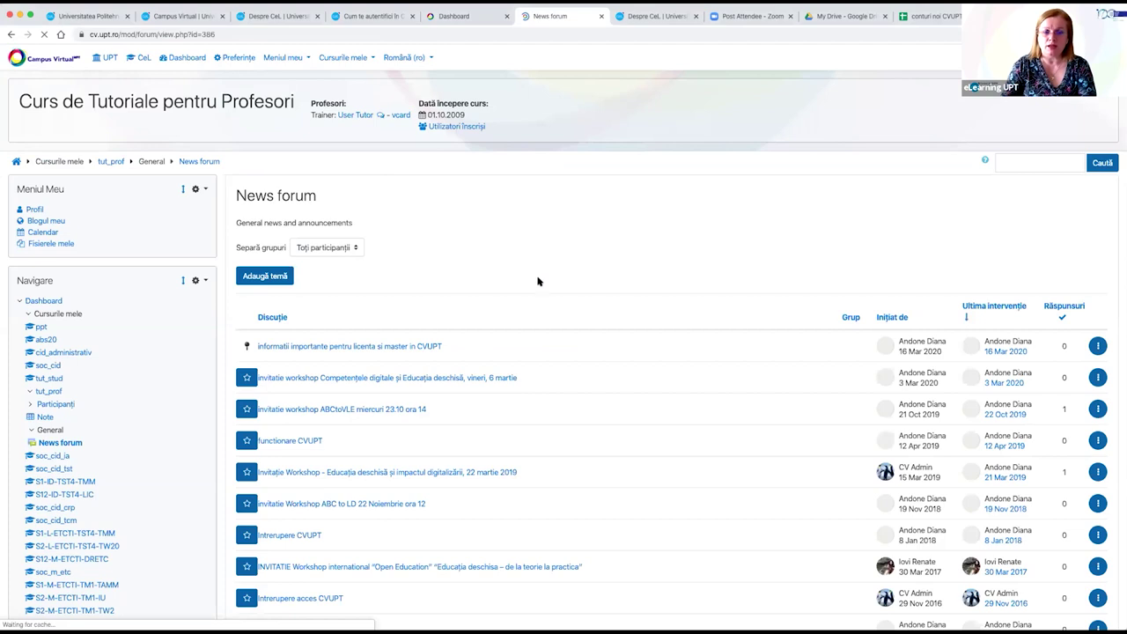
click(265, 275)
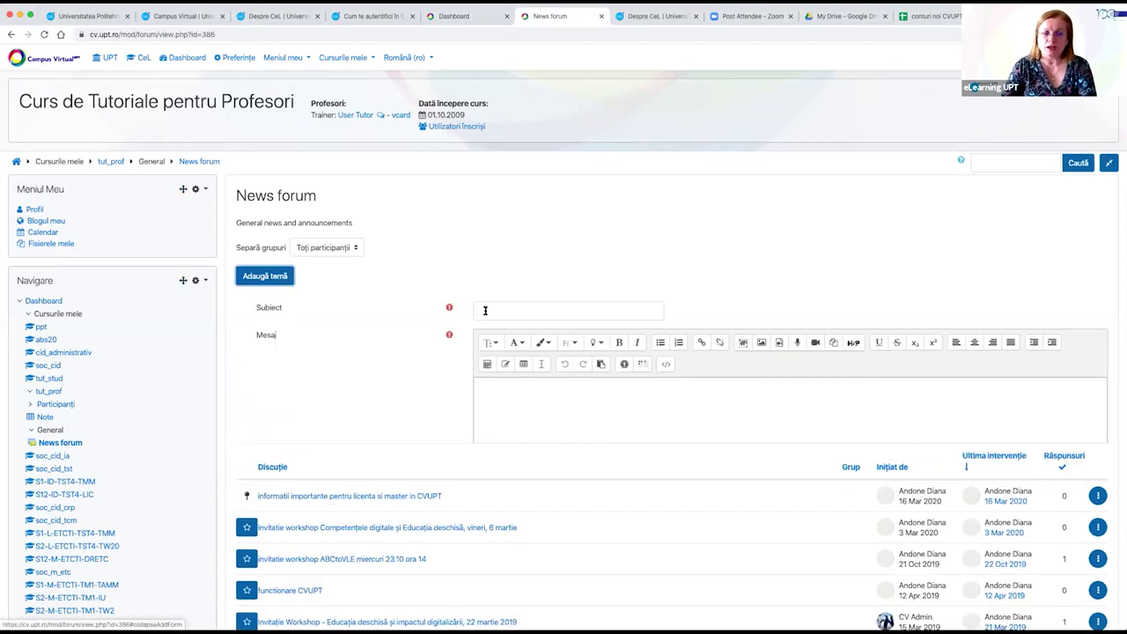
Enter alegere tema 1 as the discussion subject and vevfdefv. lab 1 as its message.
click(568, 311)
text(alegere tema 1)
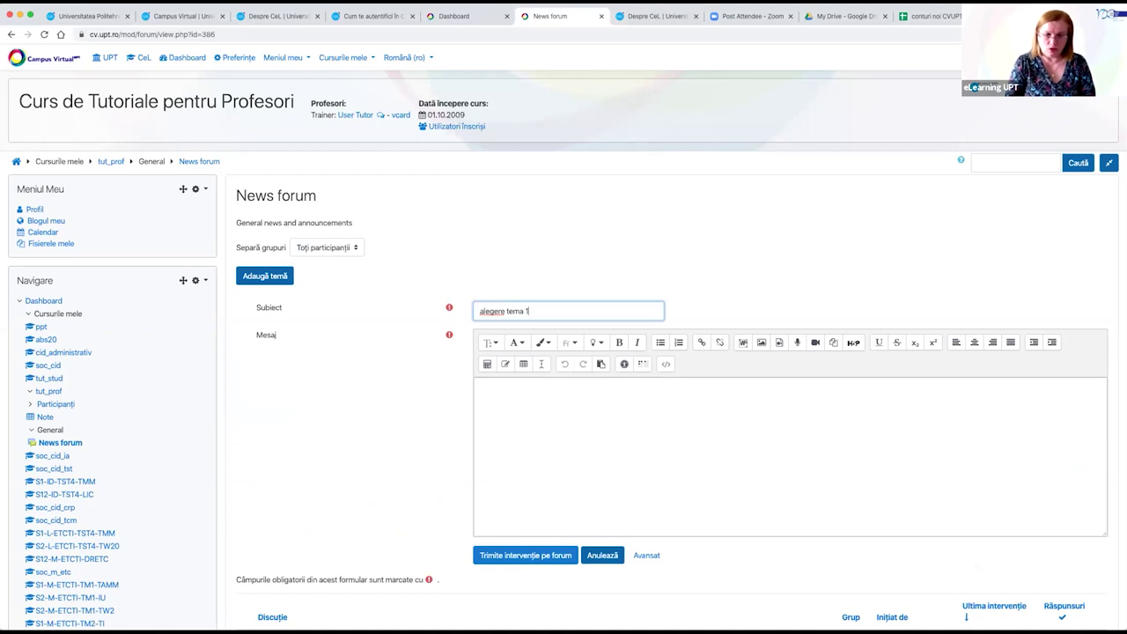
scroll(630, 331, down, 1)
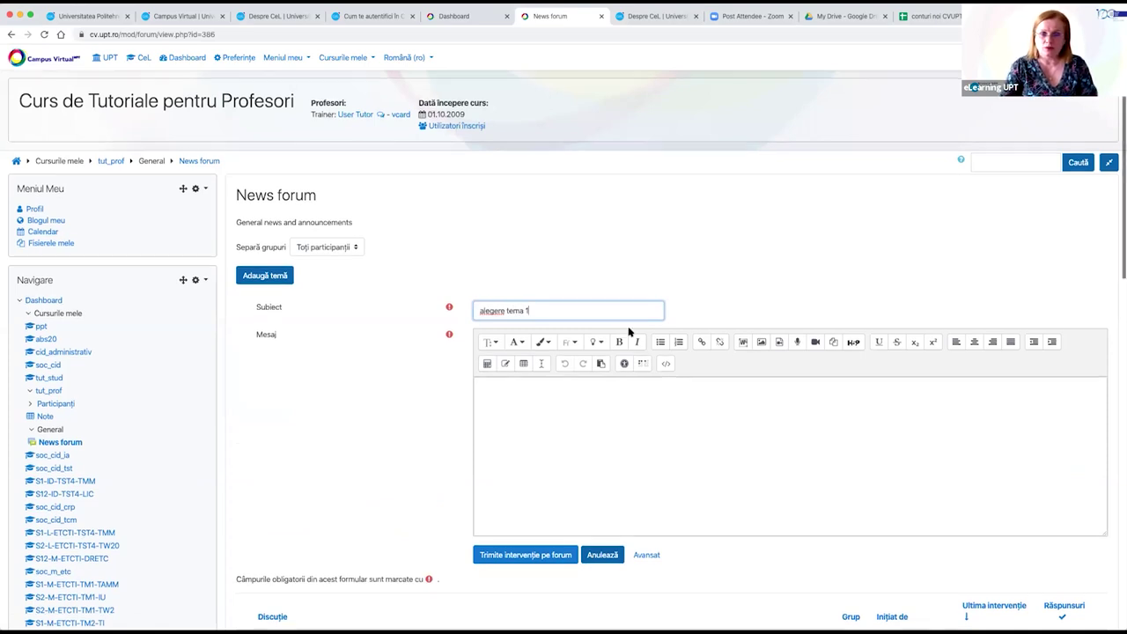
scroll(525, 333, down, 2)
click(481, 327)
text(vevfdefv)
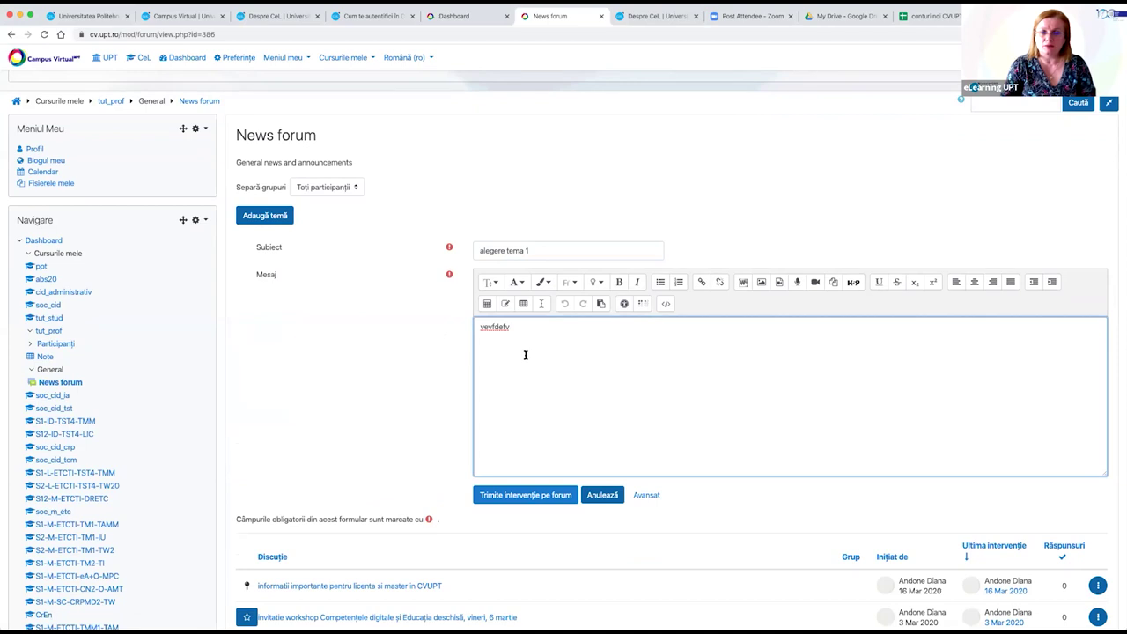
scroll(526, 355, down, 3)
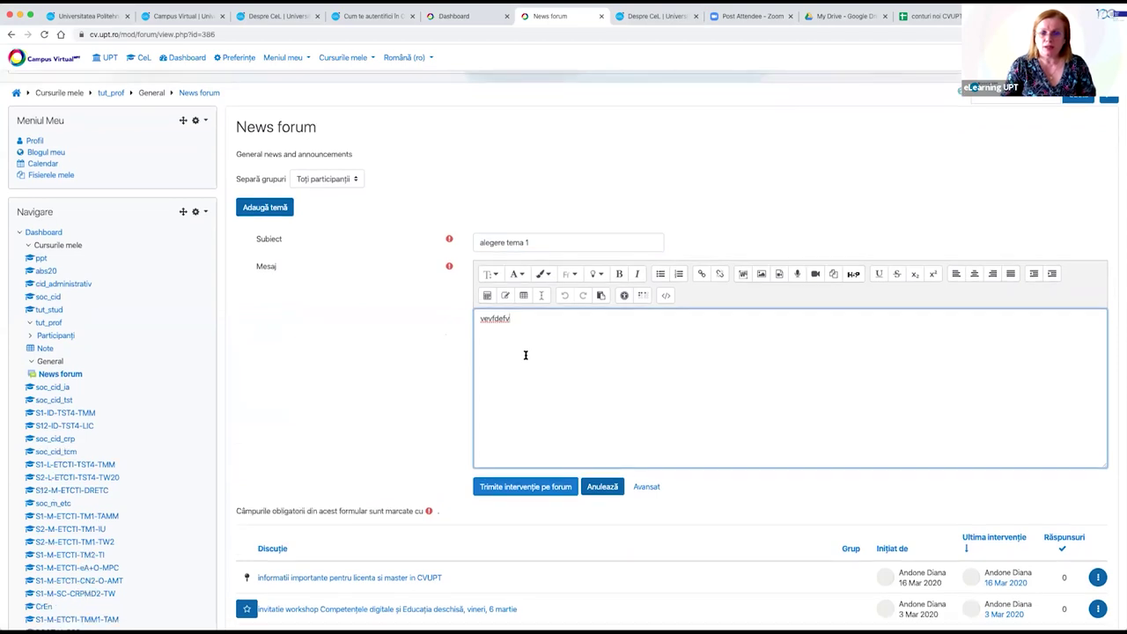
scroll(526, 357, down, 1)
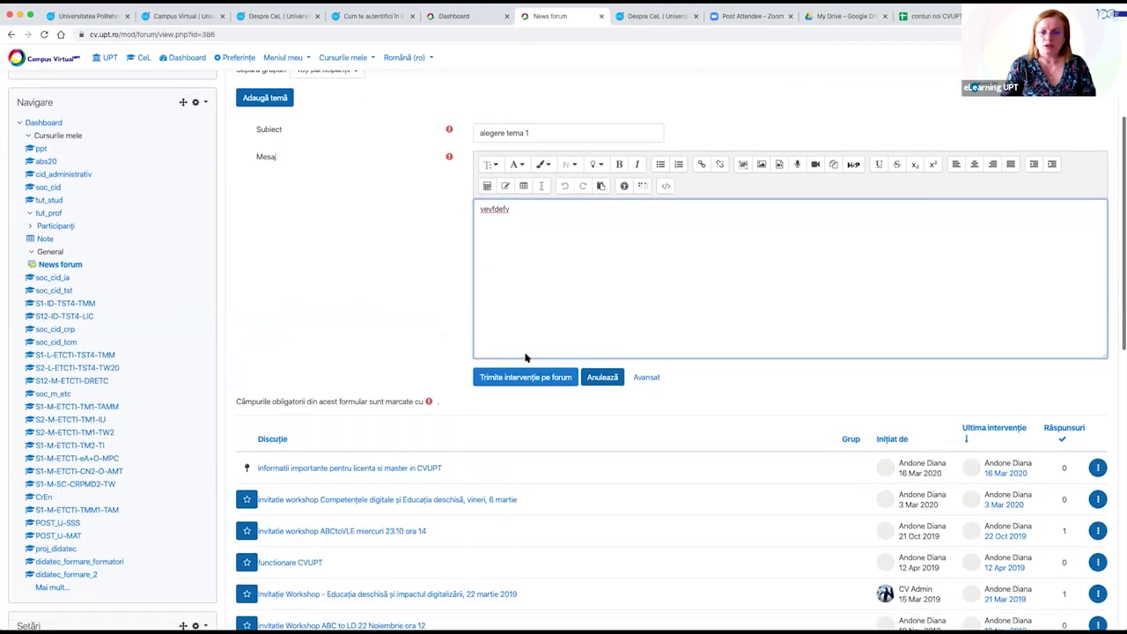
scroll(526, 355, down, 1)
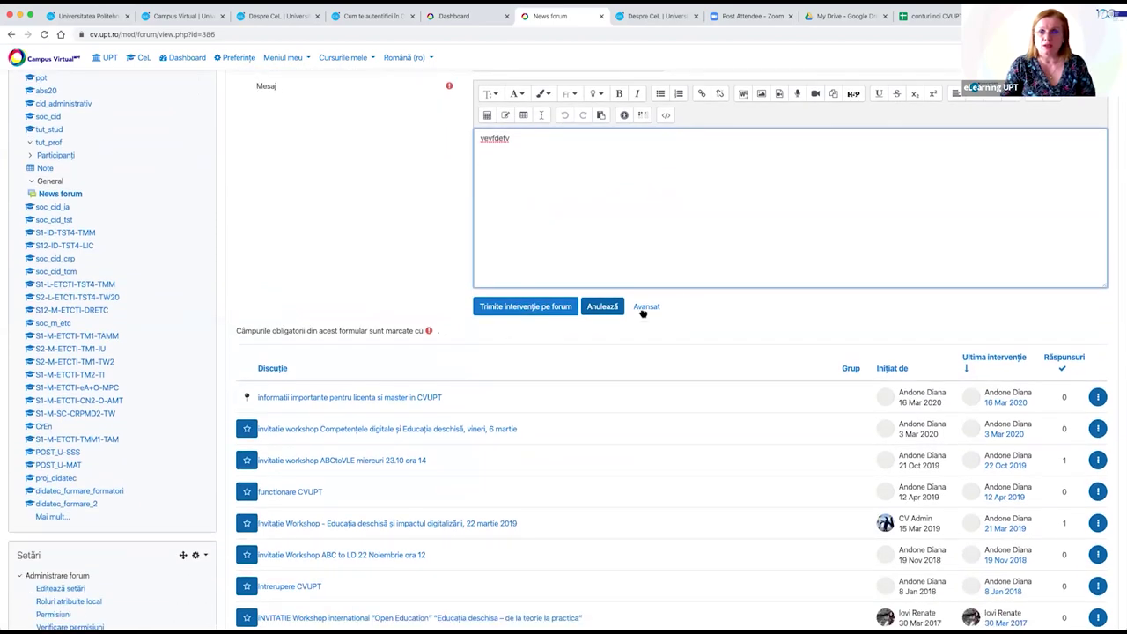
scroll(645, 310, down, 1)
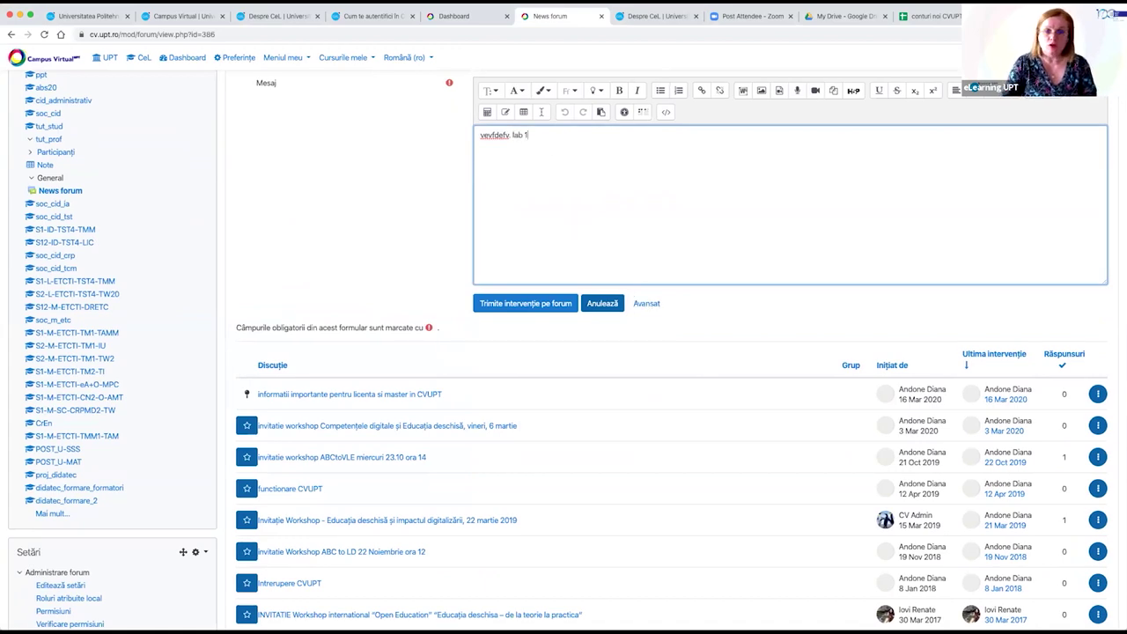
Start a link on the message text lab 1 and browse the Fișiere personale and Fișiere recente repositories for a target.
drag(528, 135, 512, 135)
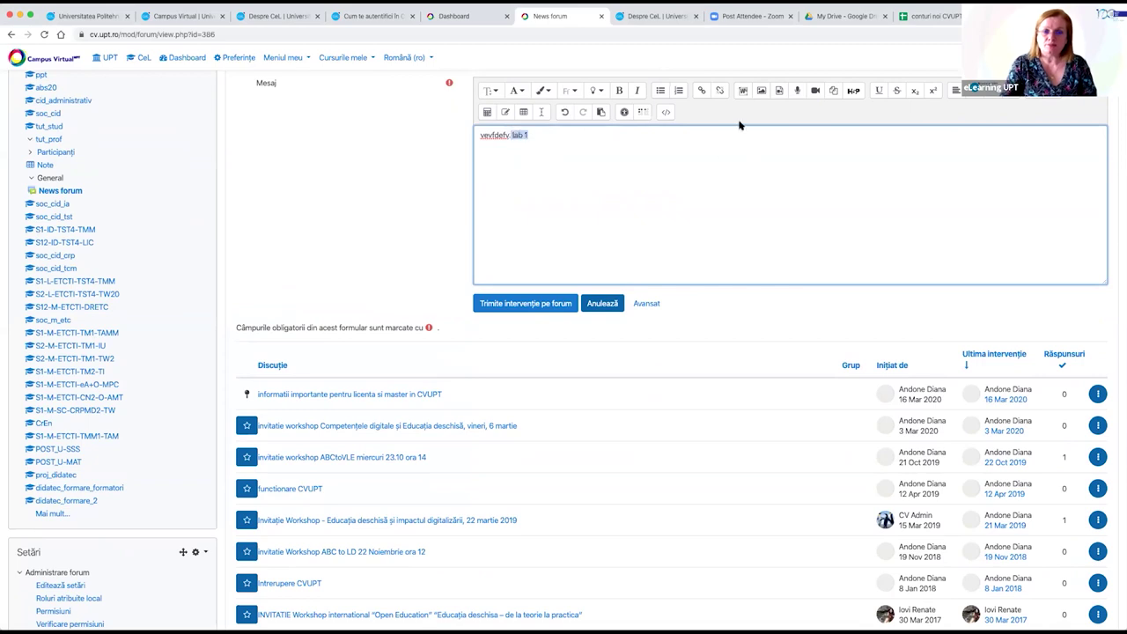
click(701, 92)
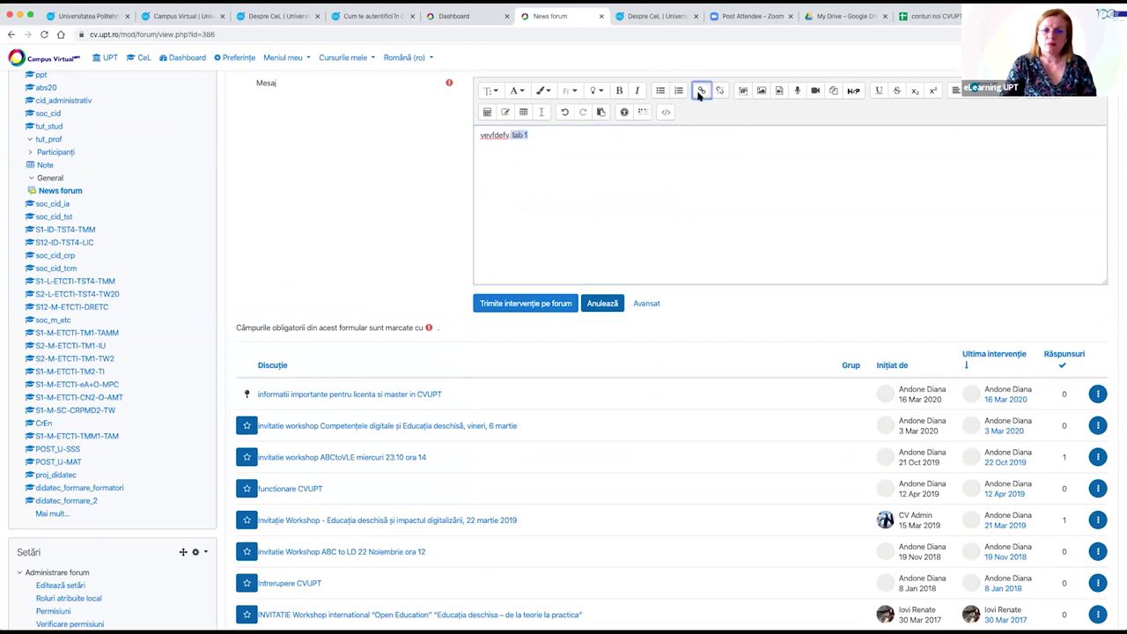
click(606, 340)
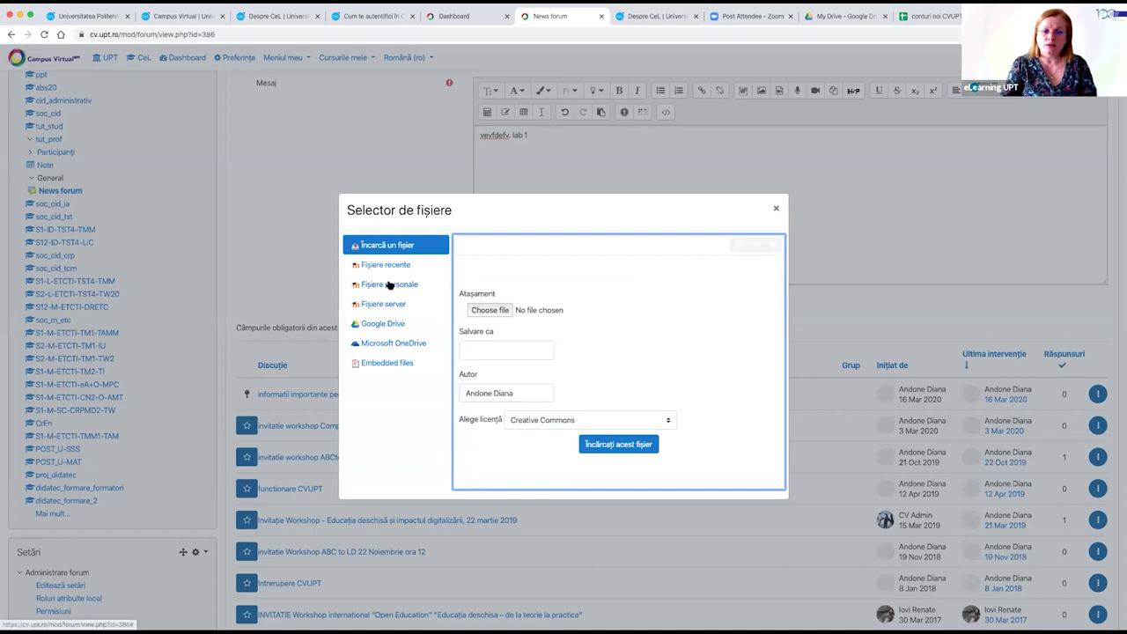
click(390, 284)
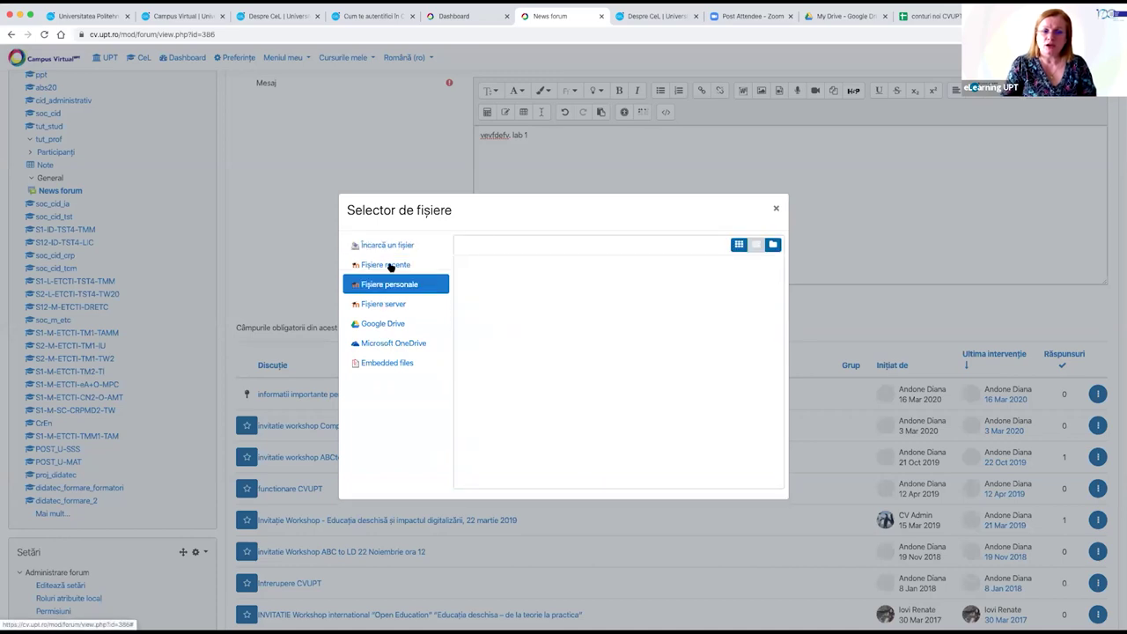
click(390, 265)
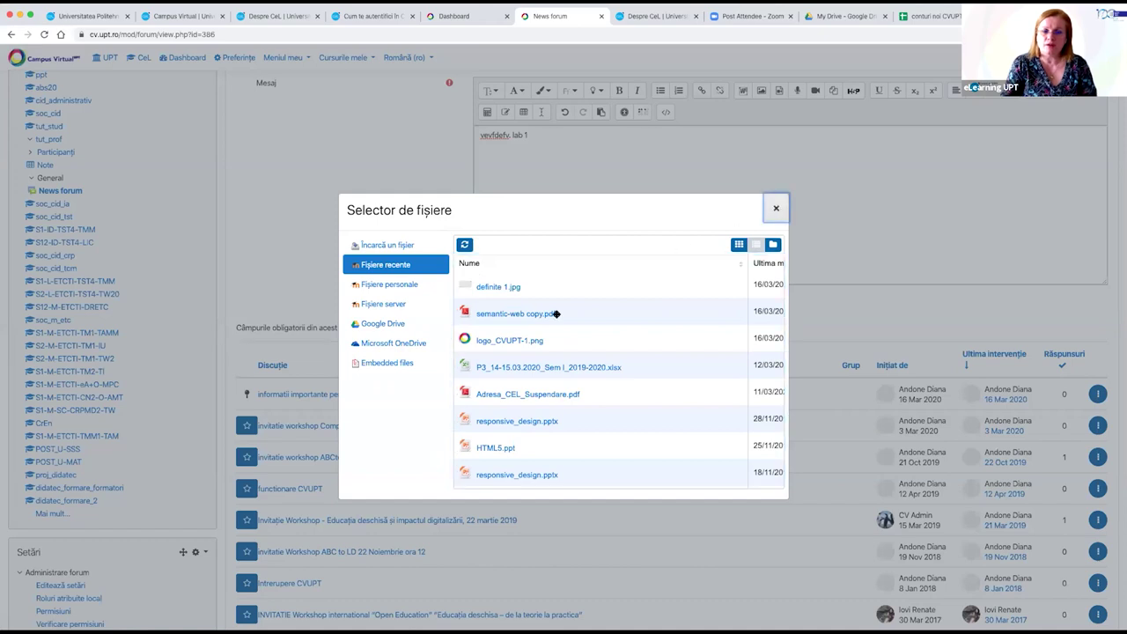
key(Escape)
Link the message text lab 1 to the address of the Dashboard page, cv.upt.ro/my/.
click(461, 17)
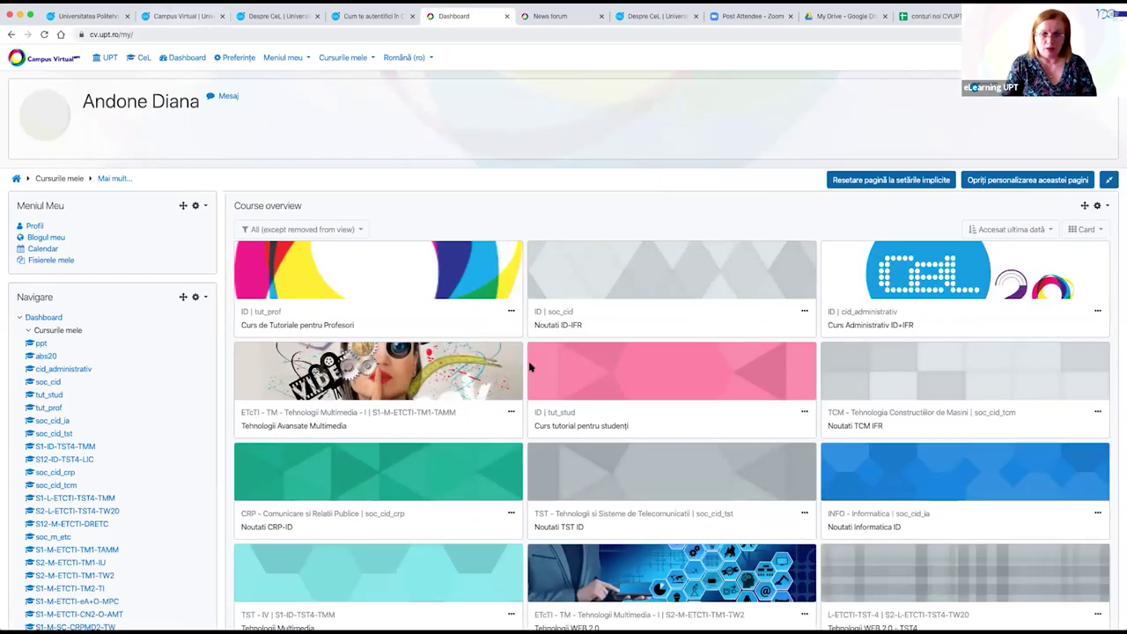
key(super+l)
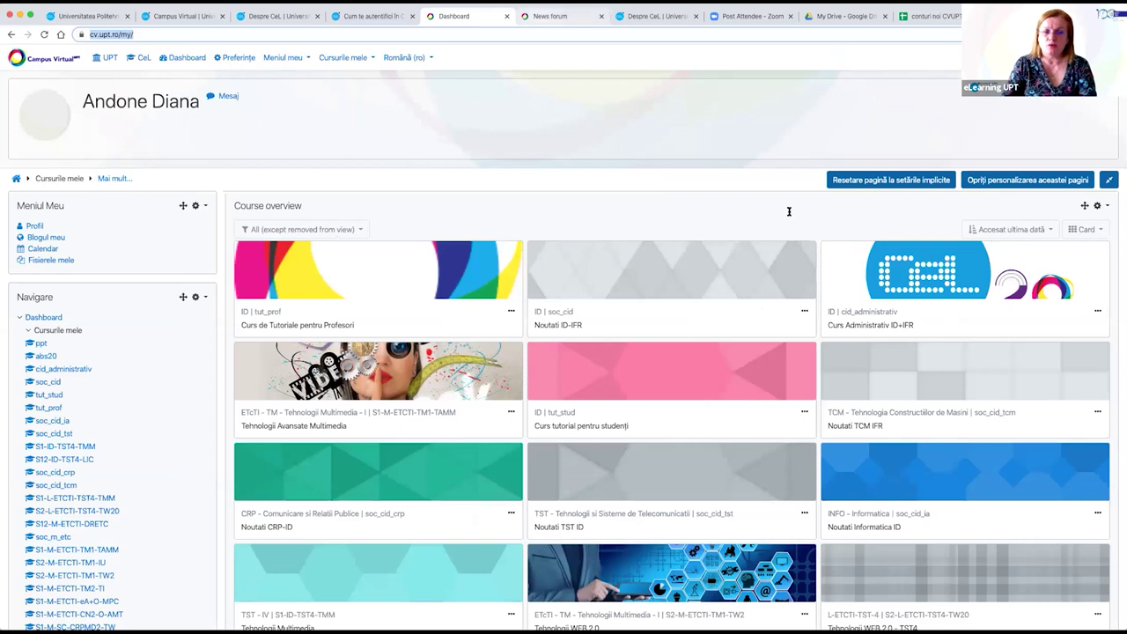
key(ctrl+Tab)
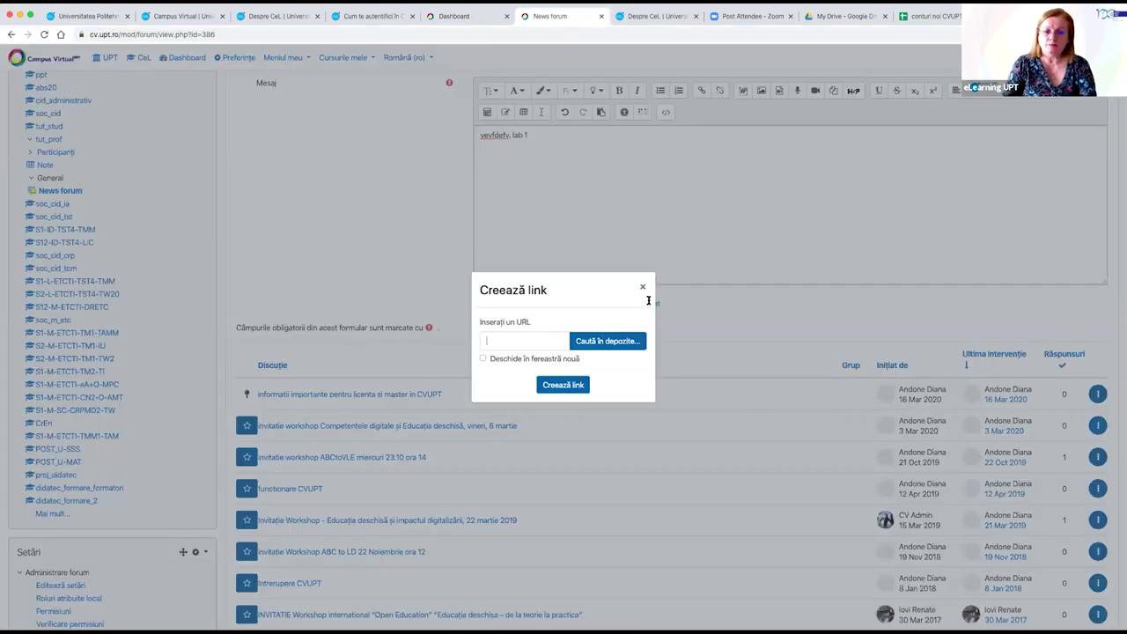
key(Escape)
Open the advanced form of the new discussion and review its attachment, pinning, mailing, group and tag options.
click(647, 304)
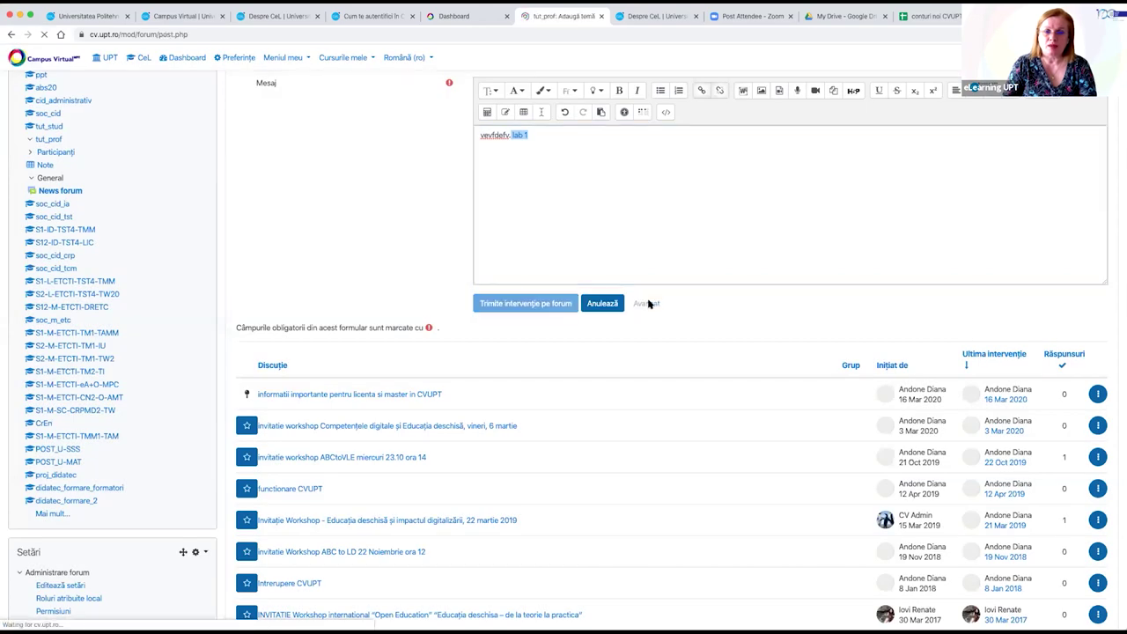
scroll(627, 331, down, 2)
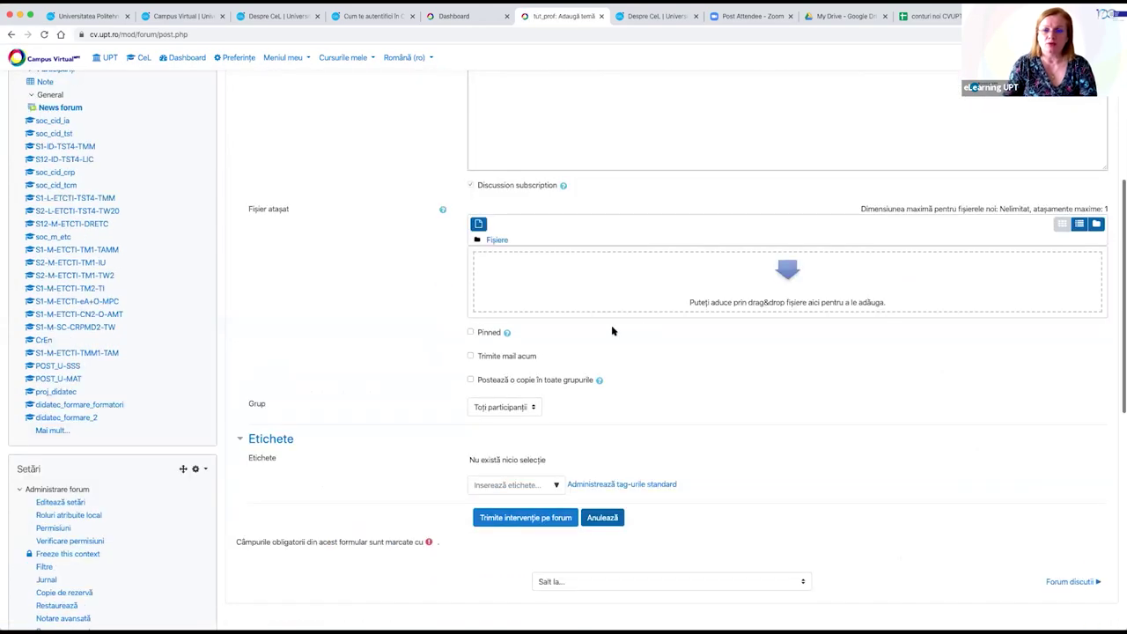
scroll(613, 331, down, 1)
scroll(613, 331, up, 7)
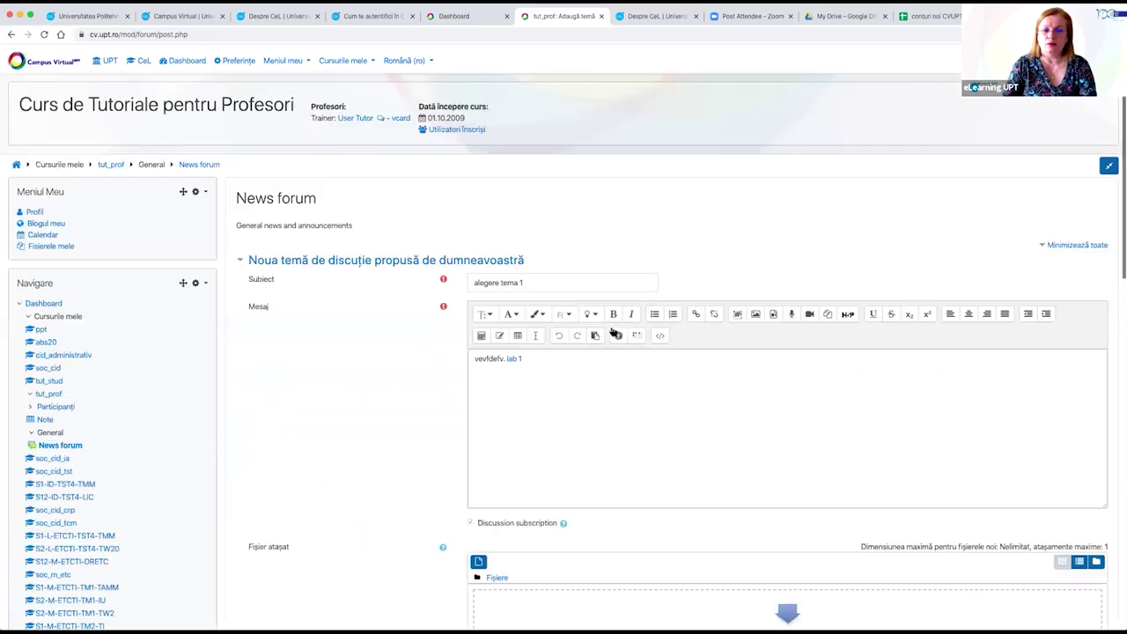
scroll(613, 329, down, 2)
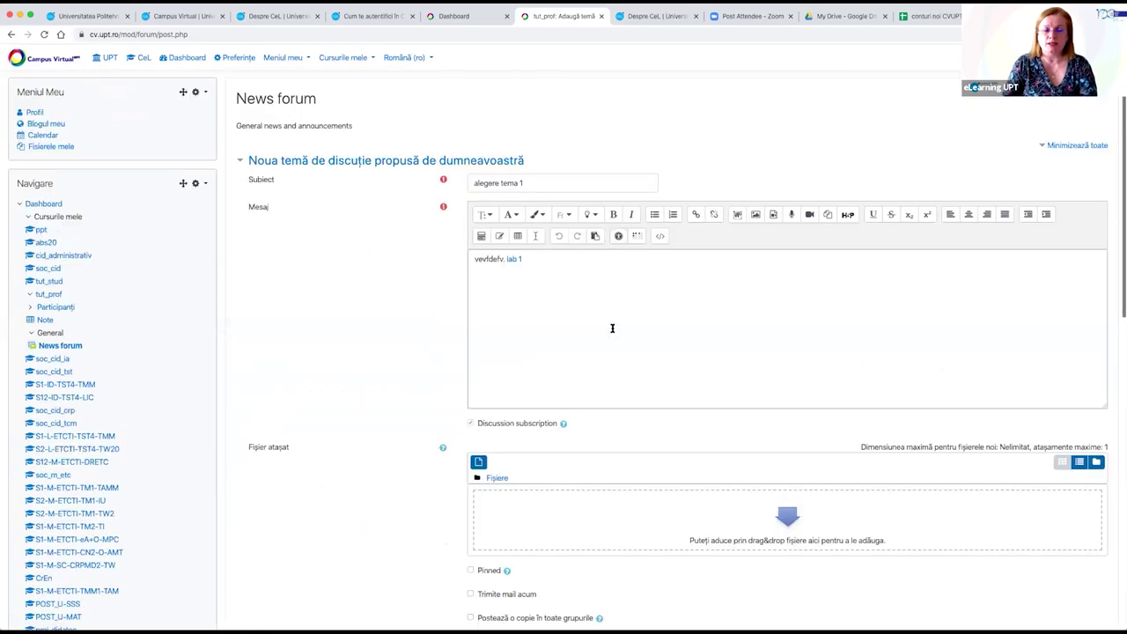
scroll(613, 328, down, 2)
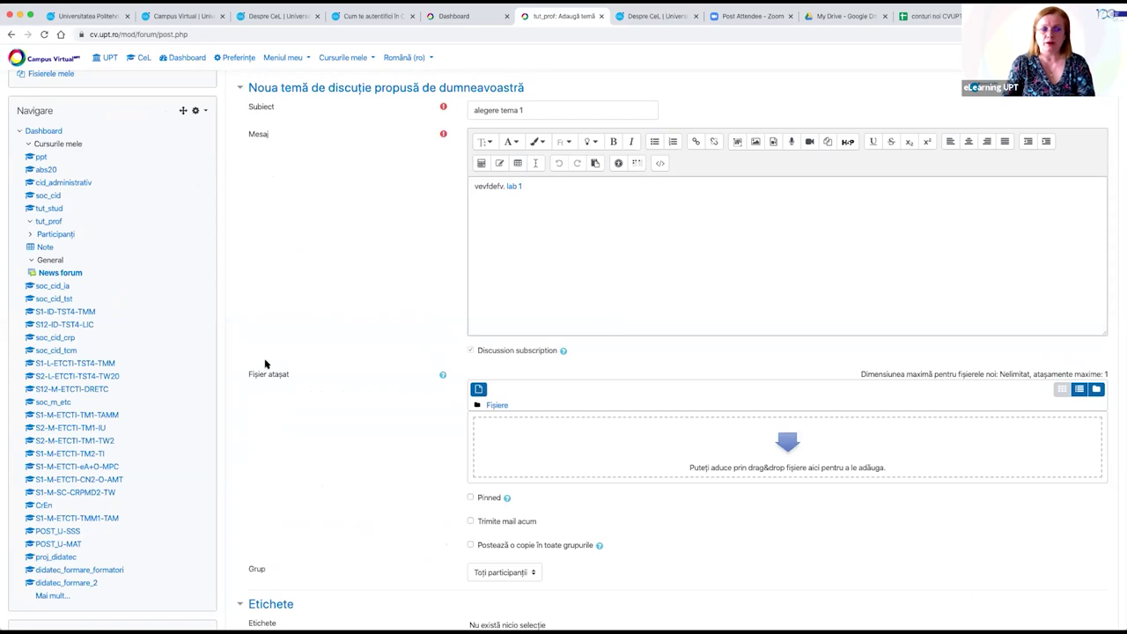
Enable Trimite mail acum for the discussion and cancel the new topic without posting it.
click(470, 520)
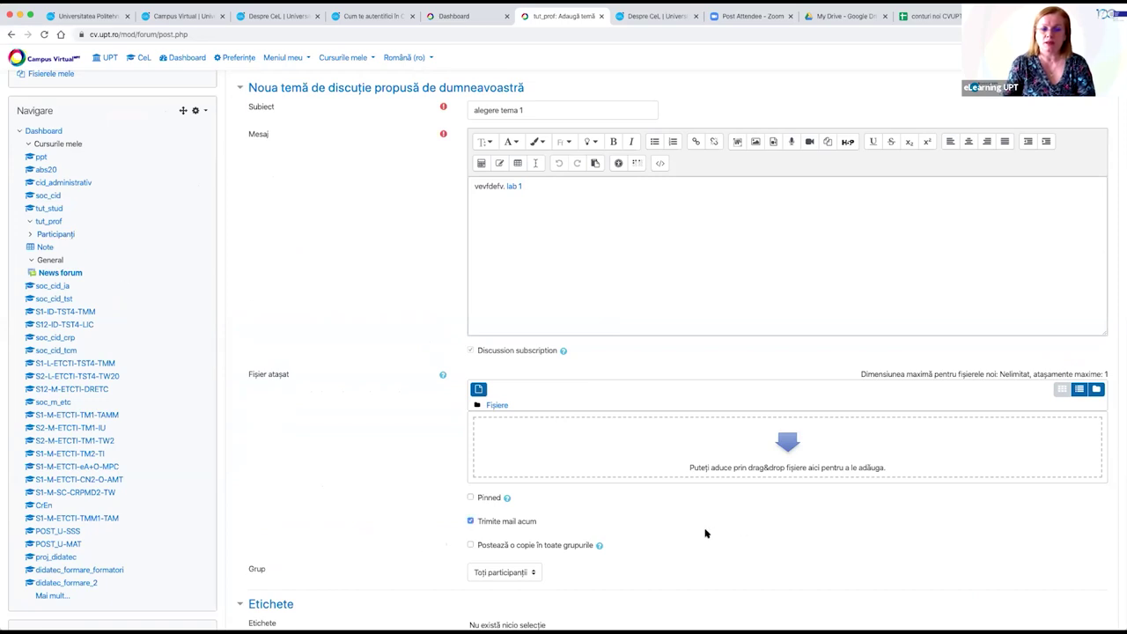
scroll(704, 532, down, 1)
scroll(671, 356, down, 4)
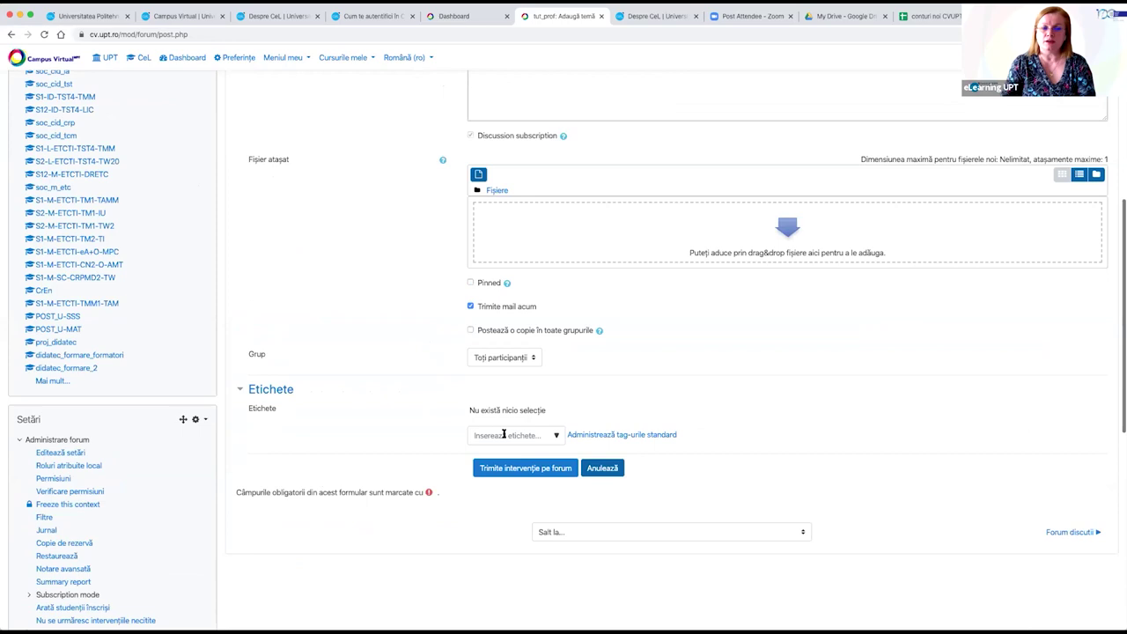
click(532, 470)
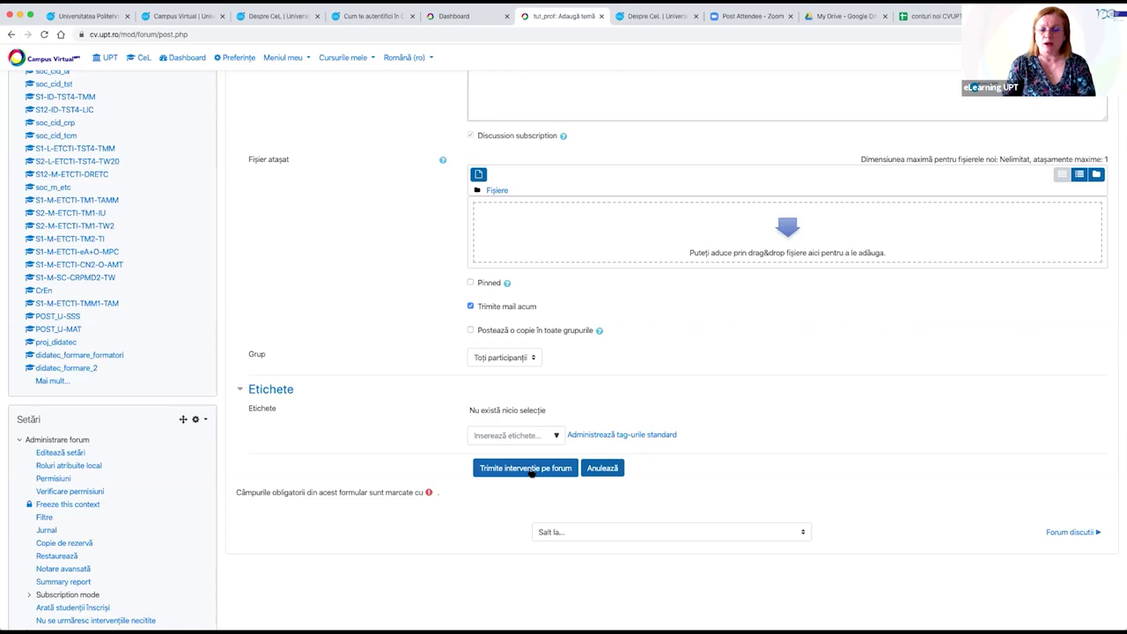
click(599, 469)
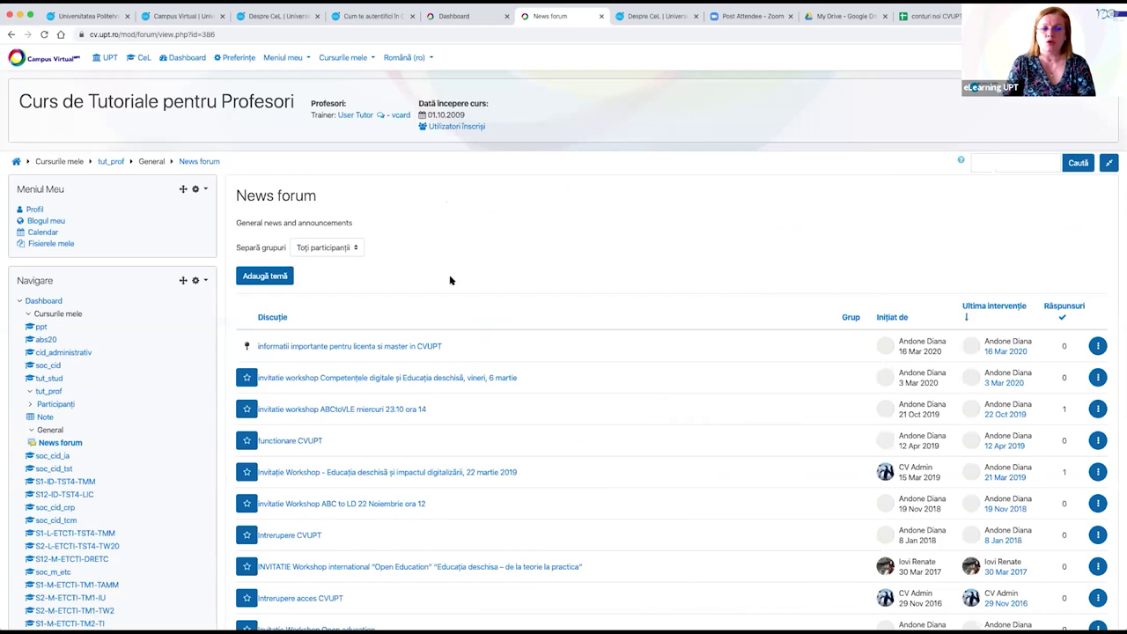
Look through the existing announcements in News forum, including their authors, dates and replies.
scroll(451, 280, down, 2)
scroll(451, 280, up, 2)
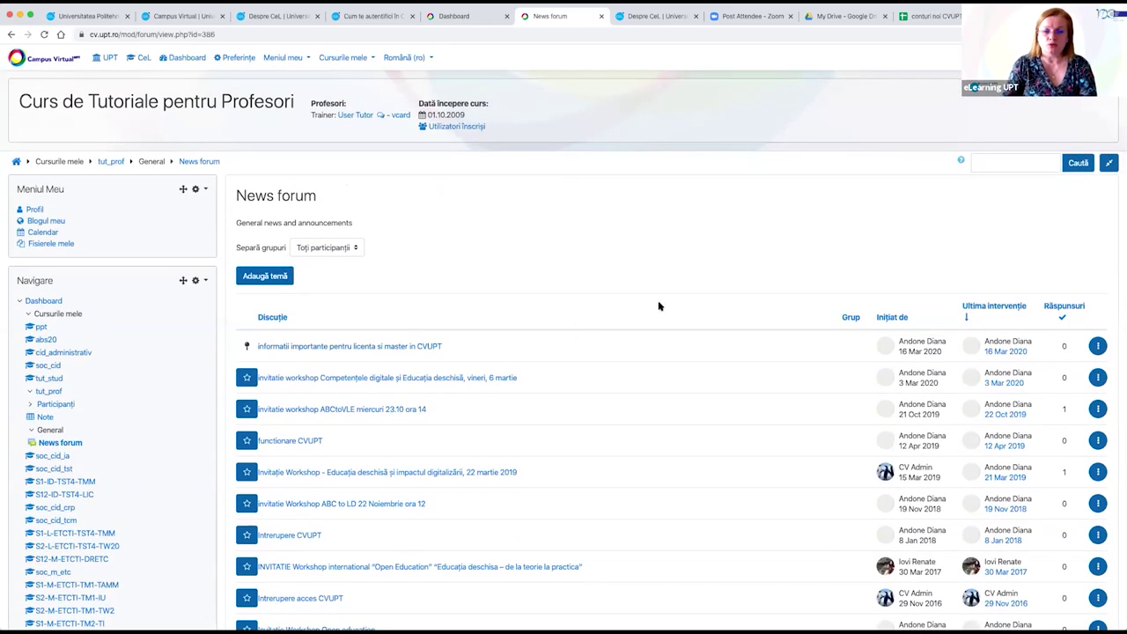
scroll(136, 282, down, 4)
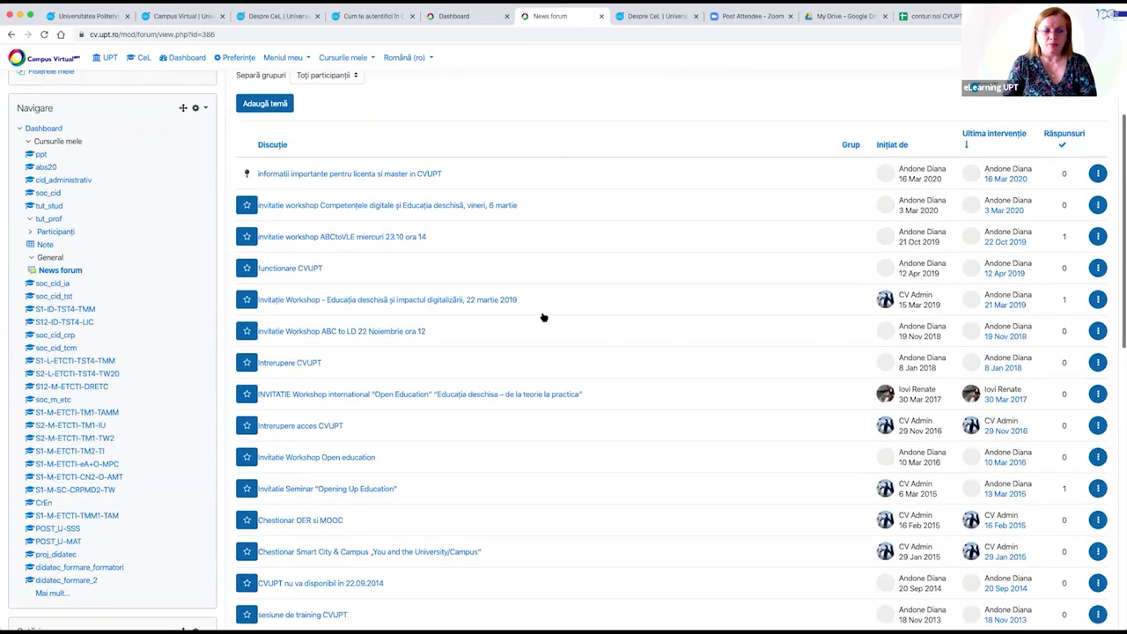
scroll(544, 317, down, 1)
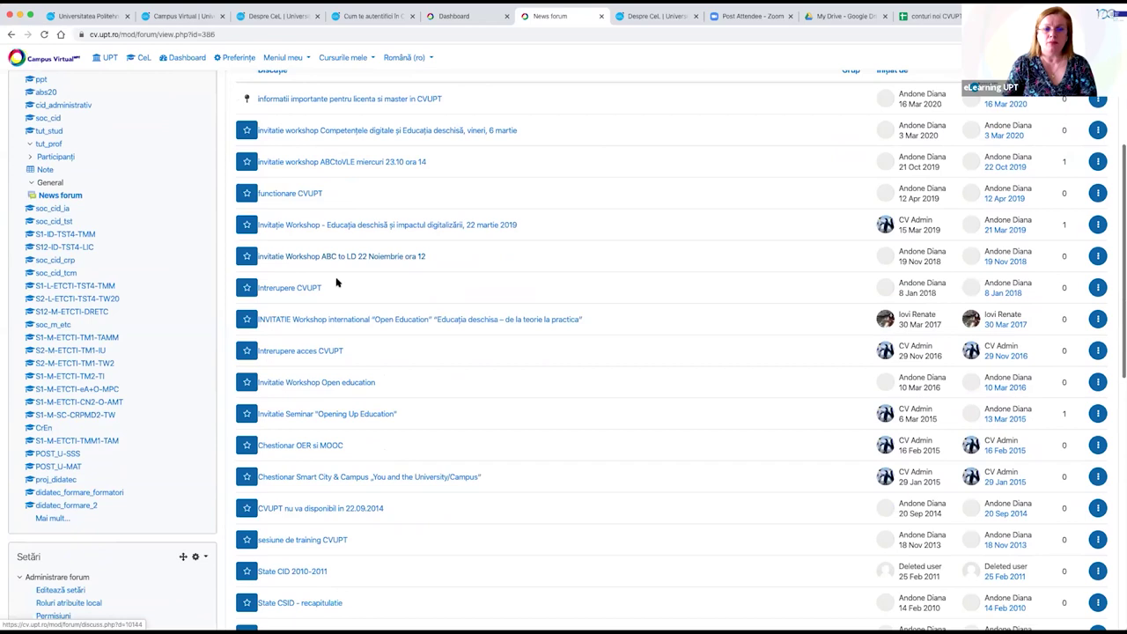
scroll(317, 282, down, 1)
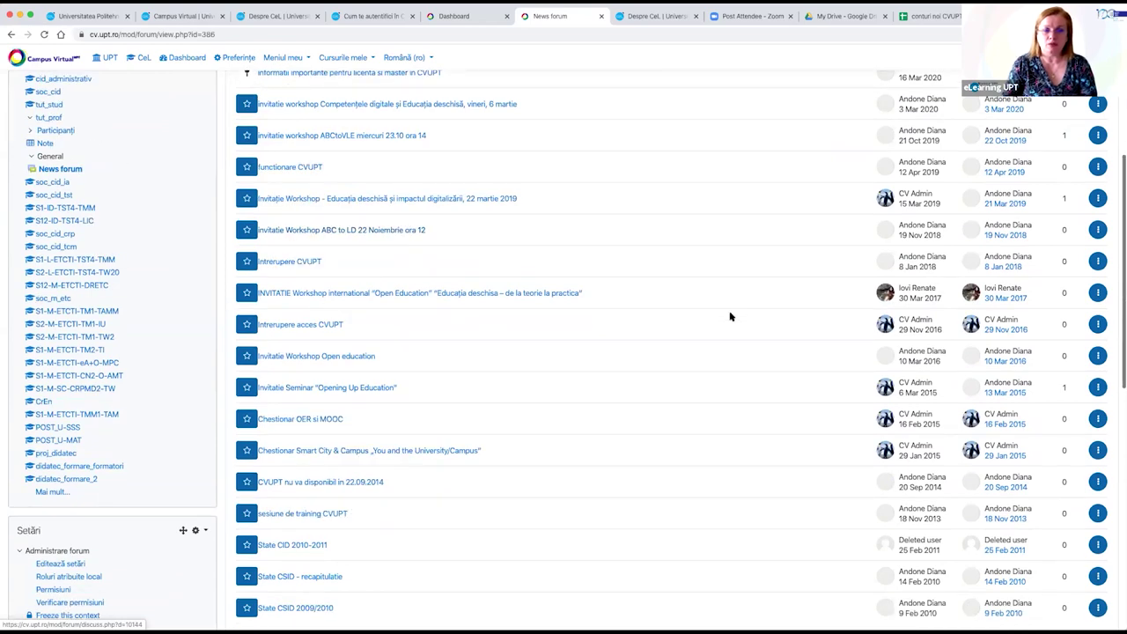
scroll(396, 247, up, 3)
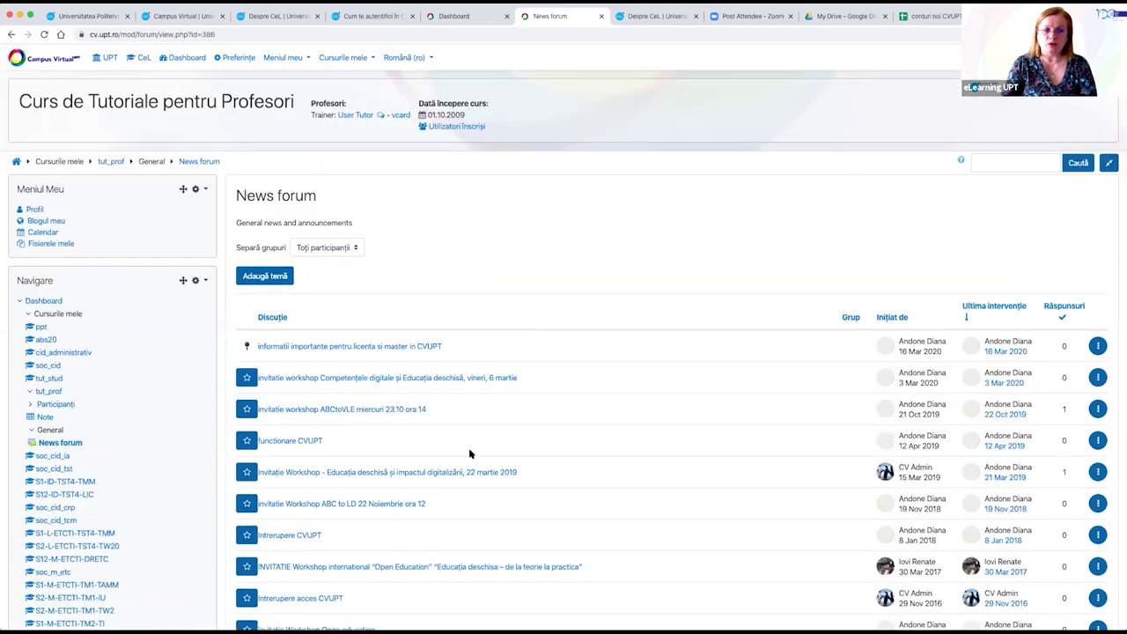
Return to the tut_prof course page and review its sections from General through Zona de lucru.
key(alt+Left)
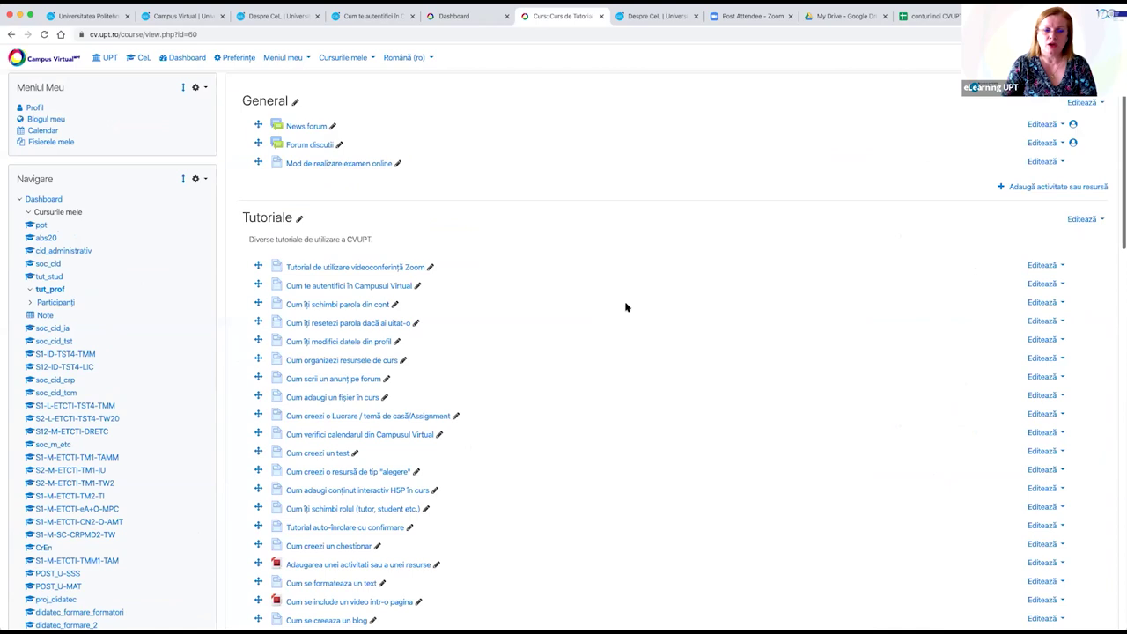
scroll(296, 382, down, 5)
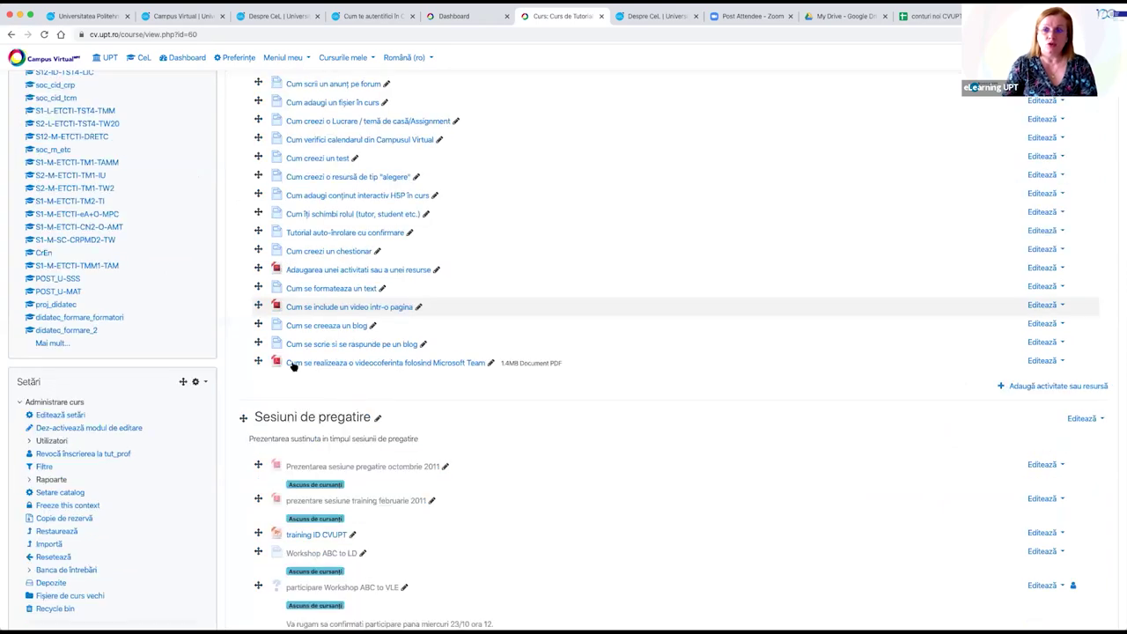
scroll(293, 367, down, 15)
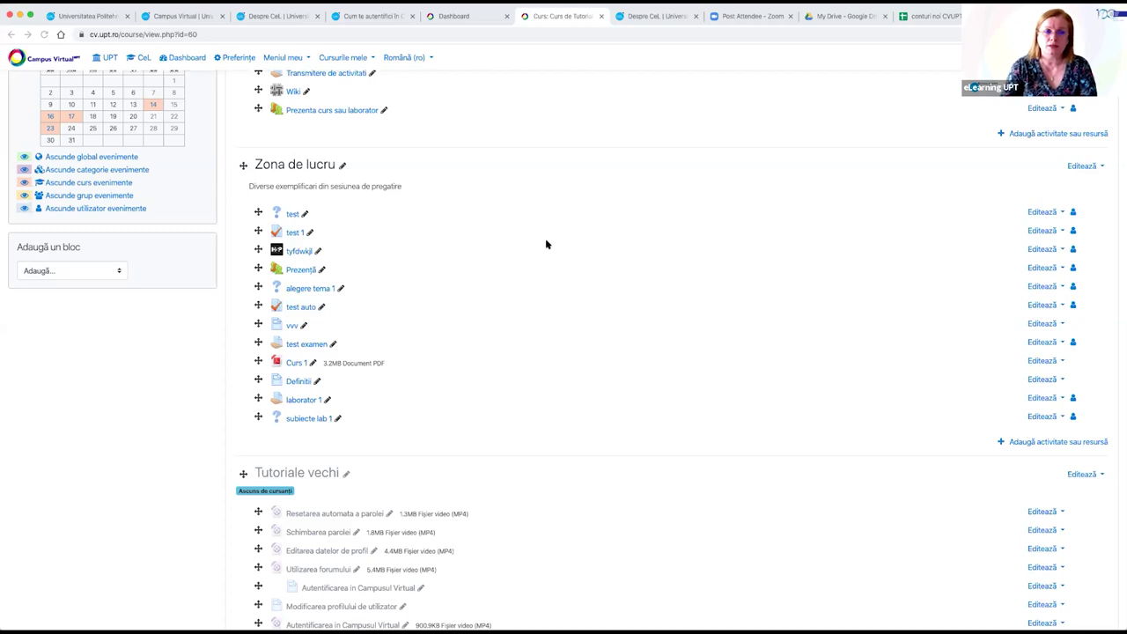
scroll(546, 244, up, 10)
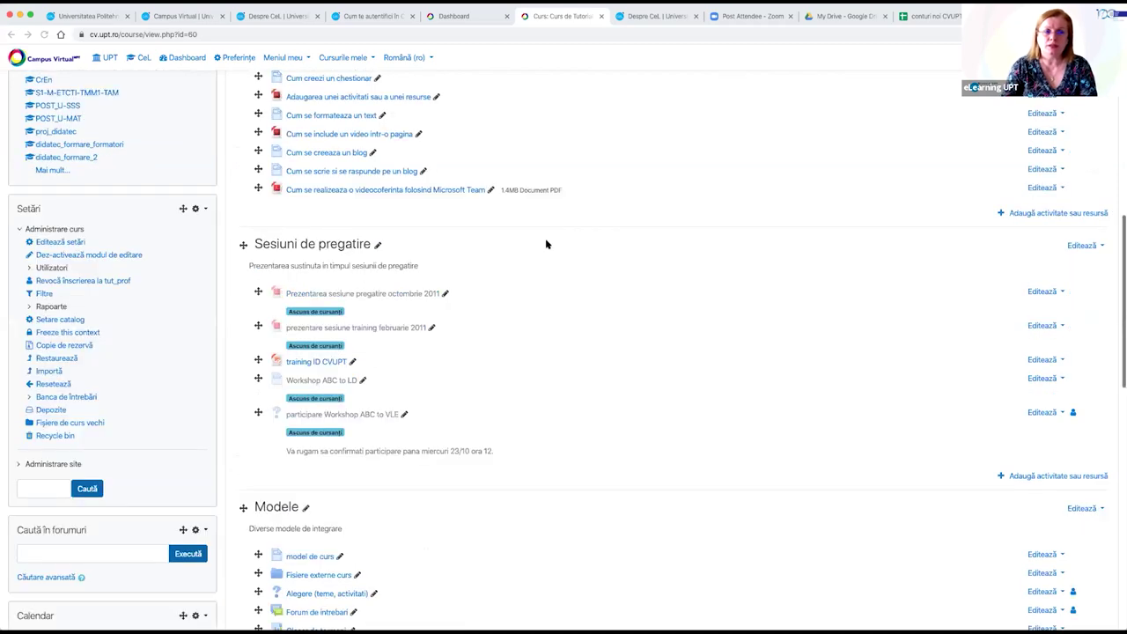
scroll(546, 244, up, 10)
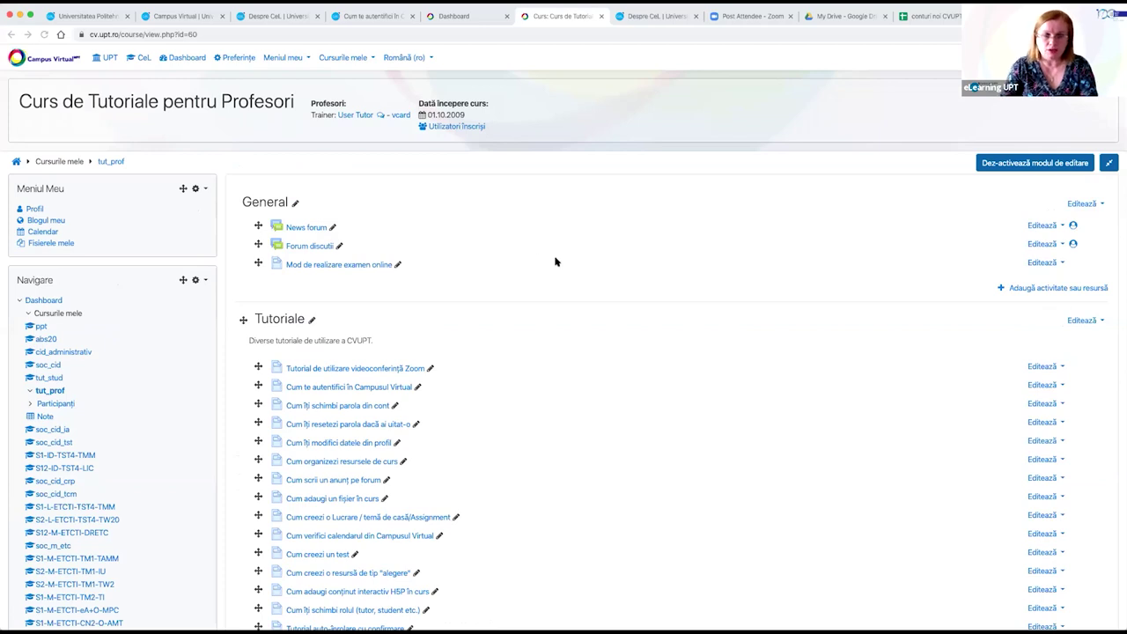
scroll(559, 263, down, 1)
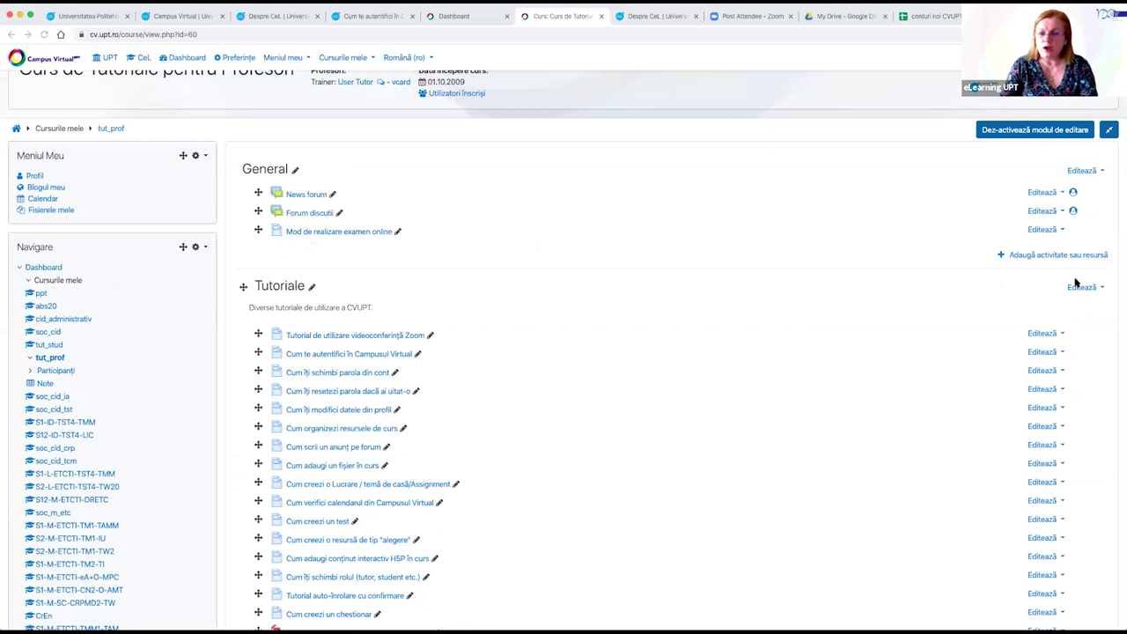
Look through the tutorials and documents listed in the Tutoriale section of the tut_prof course page.
scroll(748, 260, down, 5)
scroll(748, 260, up, 4)
scroll(747, 260, down, 7)
scroll(748, 260, up, 1)
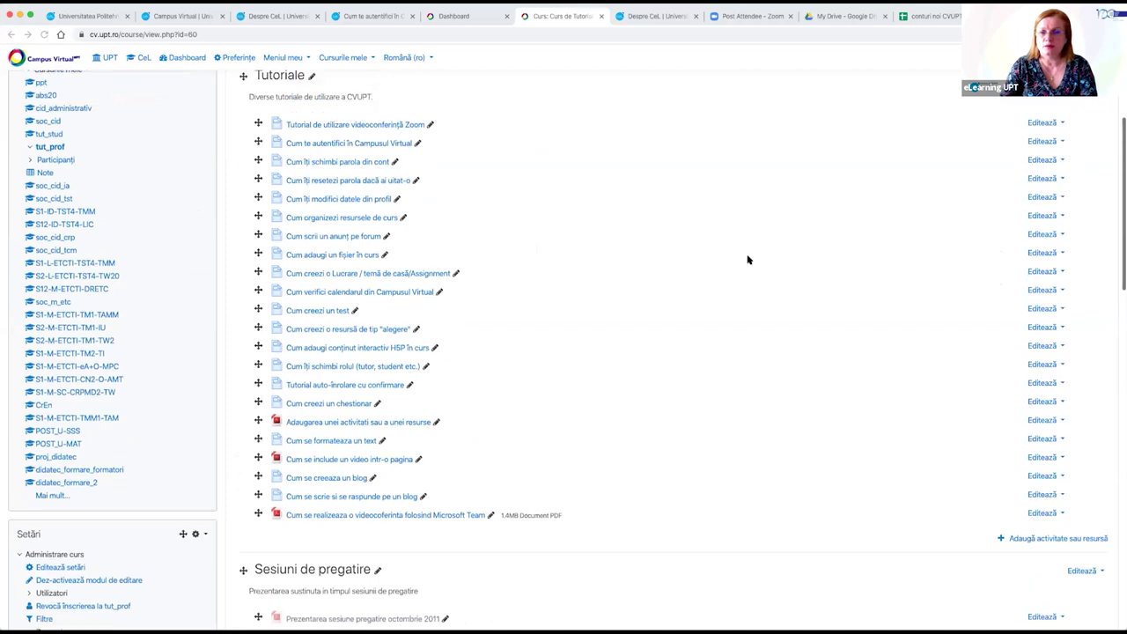
scroll(748, 260, down, 1)
scroll(747, 259, up, 2)
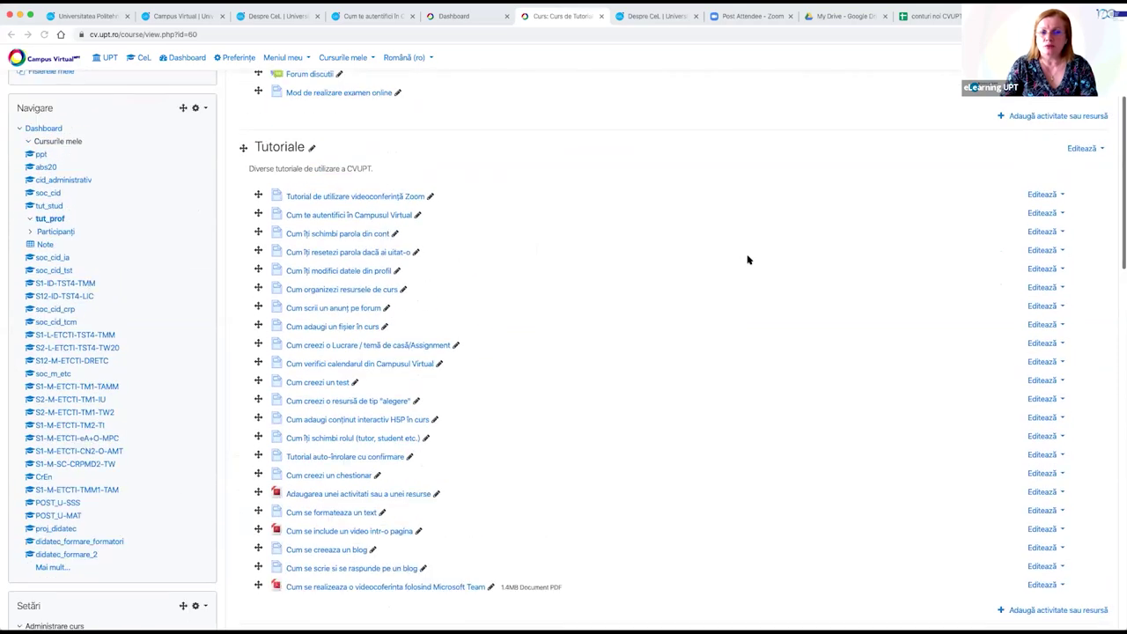
scroll(747, 260, down, 1)
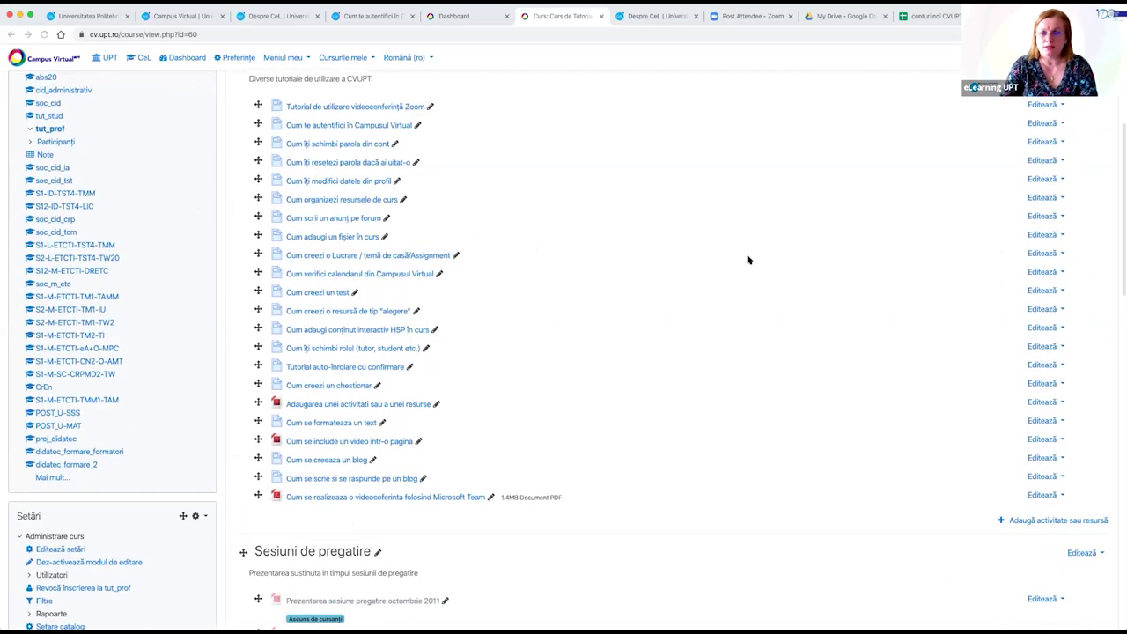
scroll(1003, 126, up, 2)
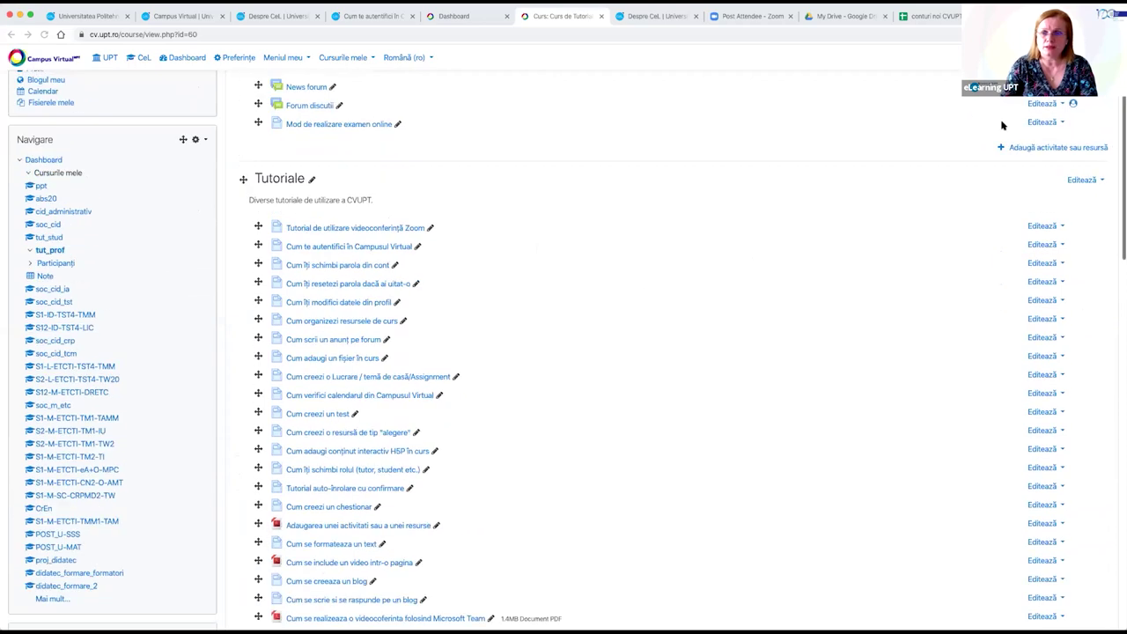
Turn off editing mode for the tut_prof course.
scroll(1022, 123, up, 1)
scroll(1051, 120, up, 1)
click(1035, 163)
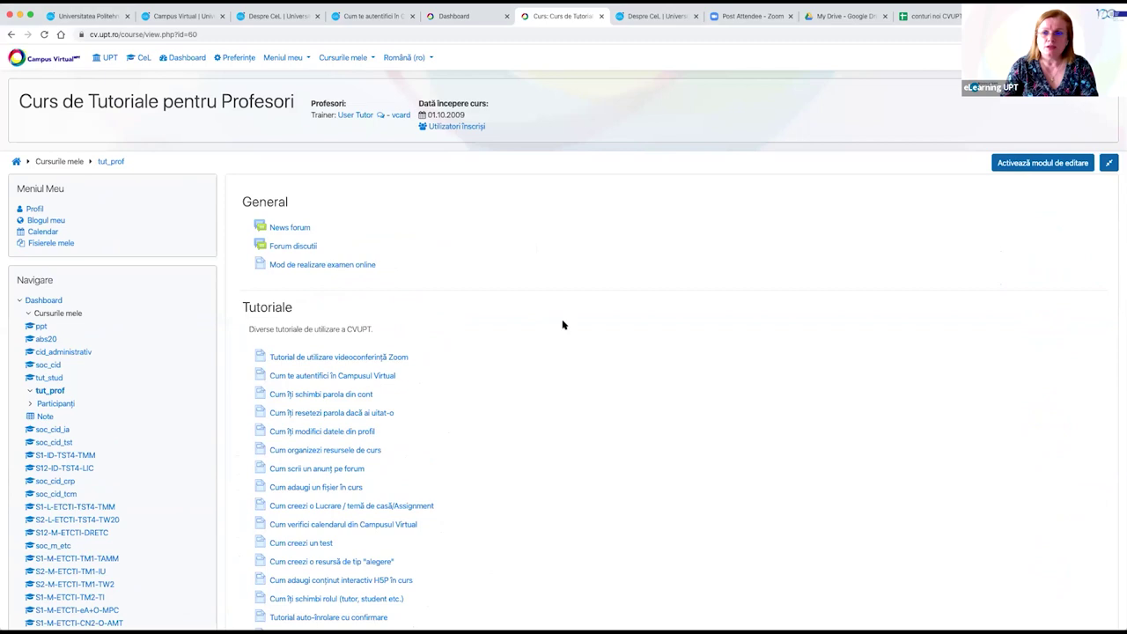
Open Tutorial auto-înrolare cu confirmare from the Tutoriale section and read its instructions for student self-enrolment.
scroll(563, 325, down, 4)
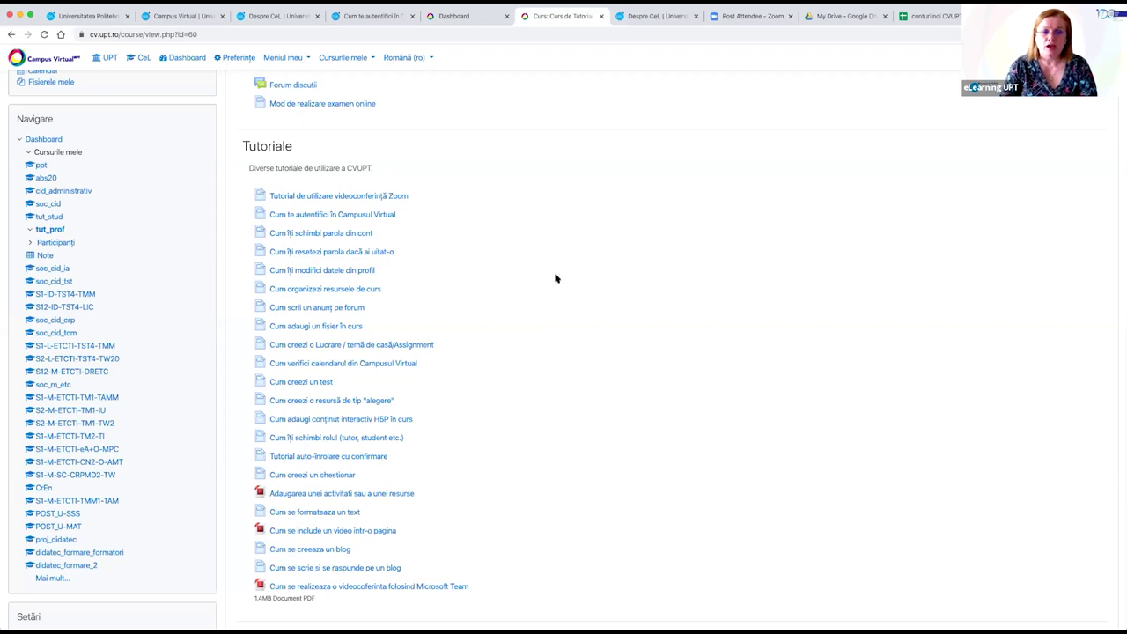
scroll(556, 278, down, 3)
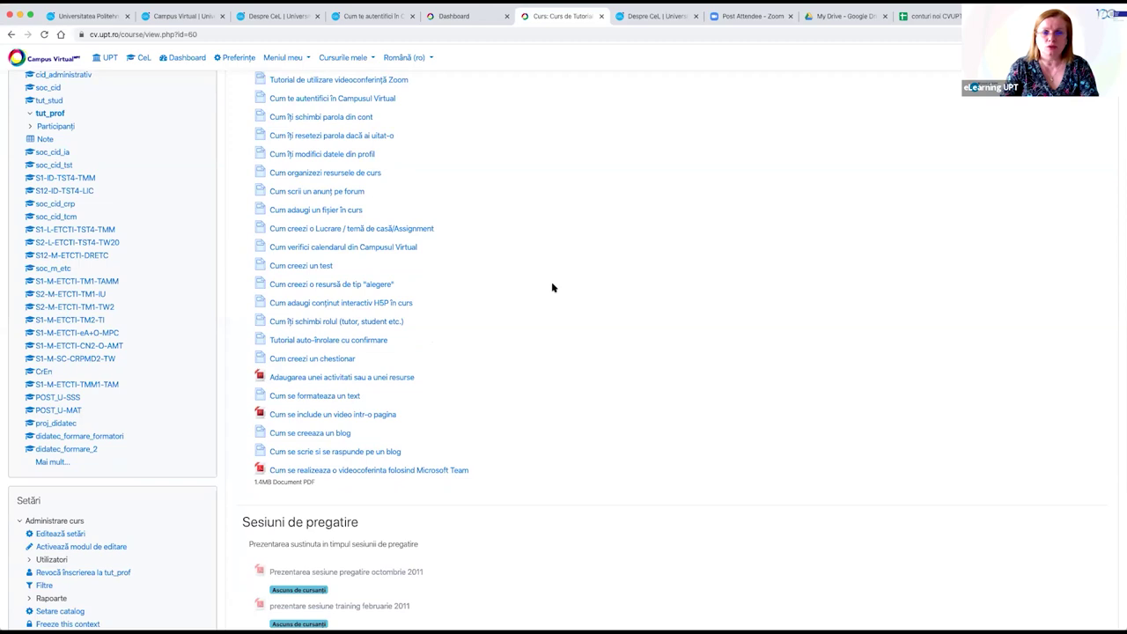
click(370, 341)
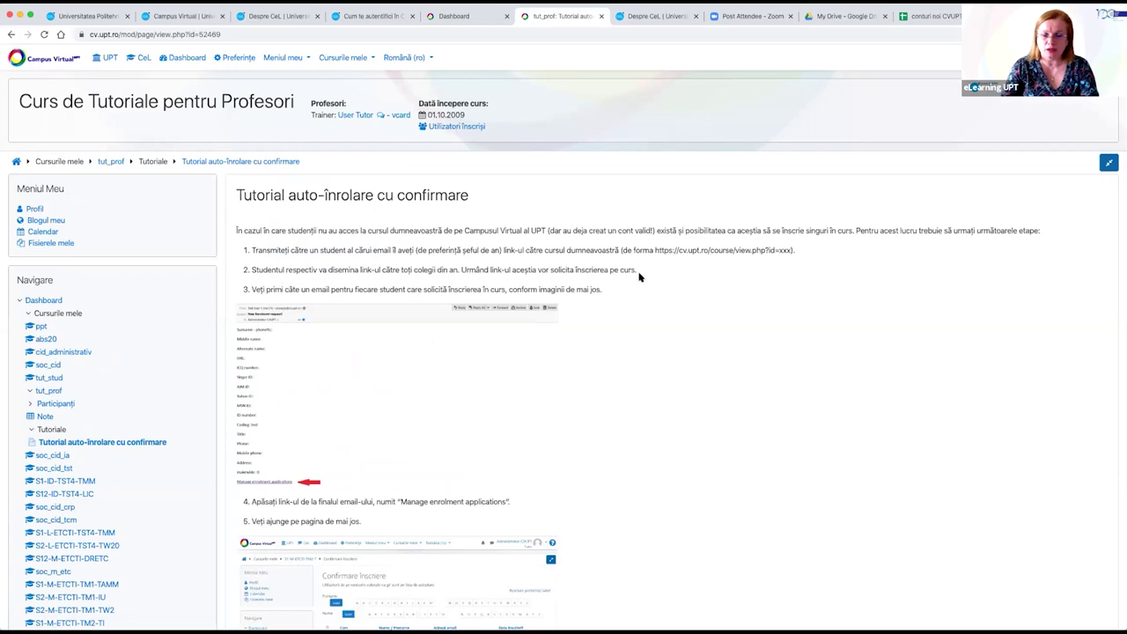
scroll(639, 277, down, 2)
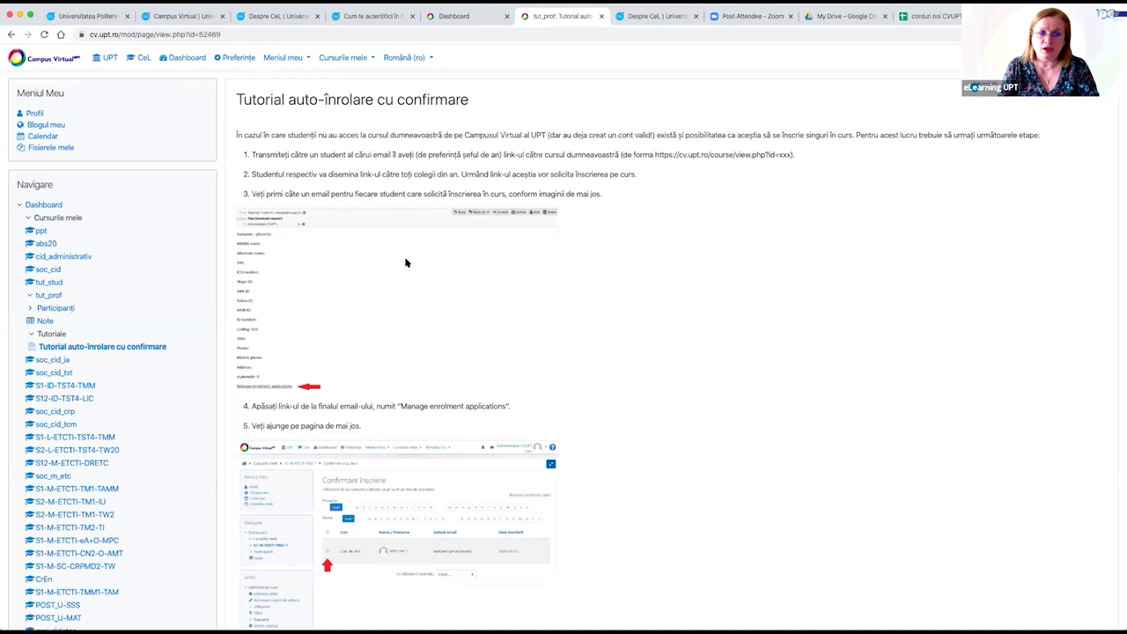
scroll(405, 259, down, 3)
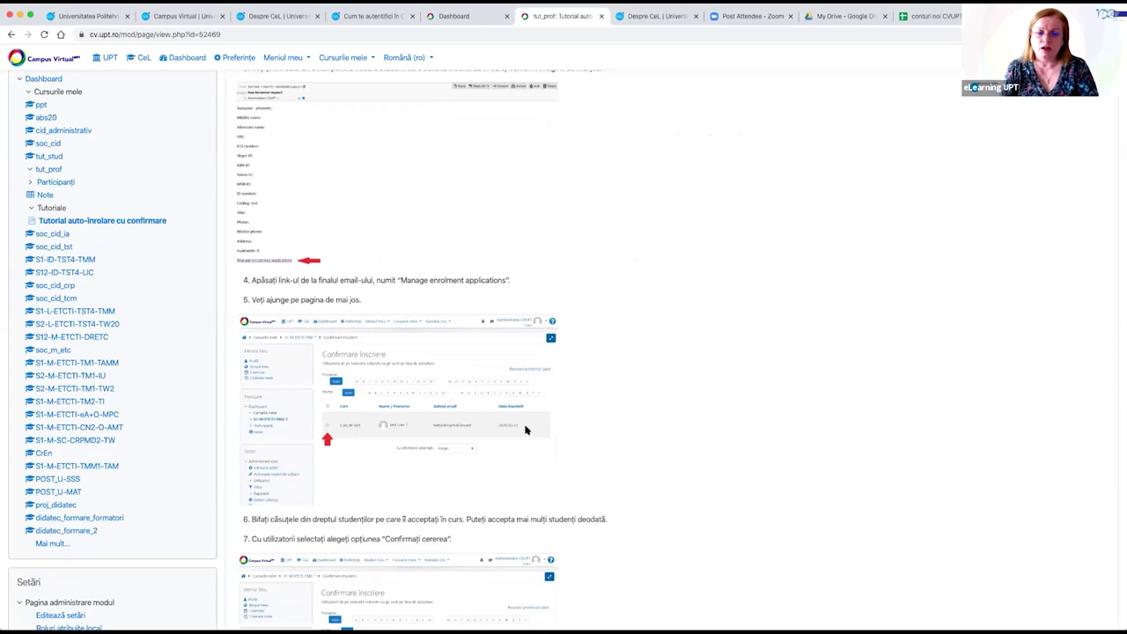
scroll(527, 427, down, 2)
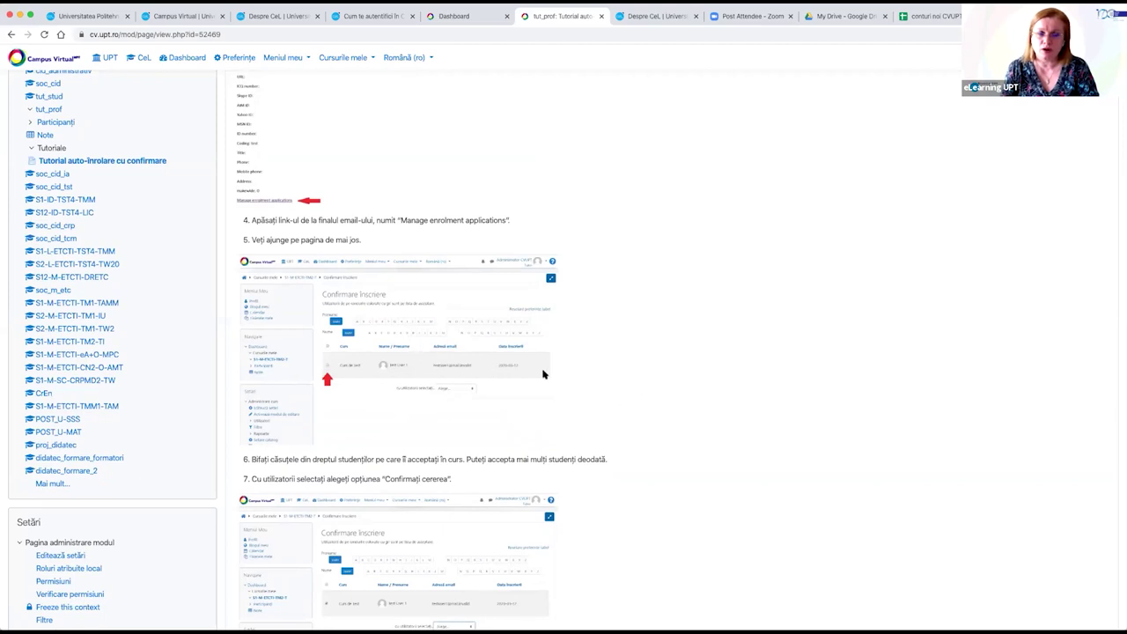
scroll(543, 372, down, 7)
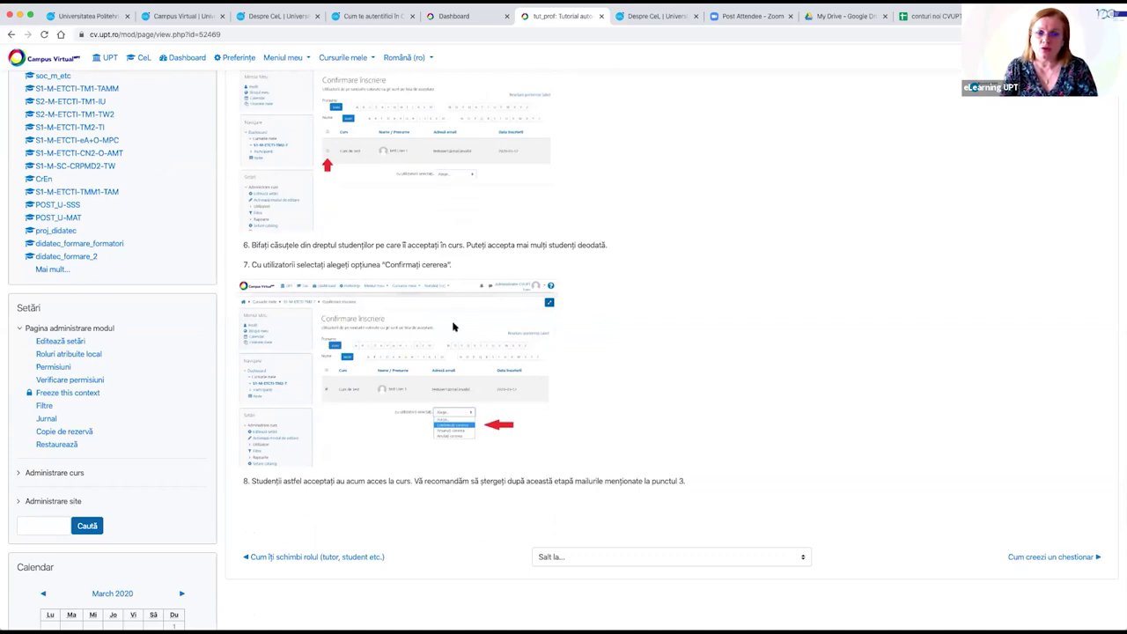
scroll(564, 313, up, 1)
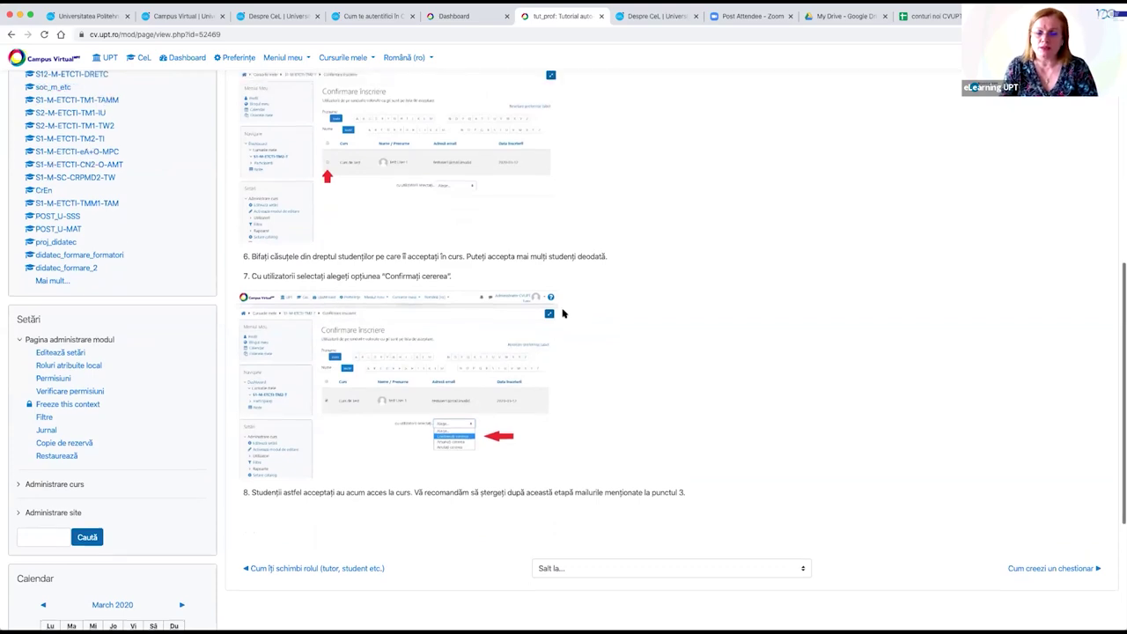
scroll(564, 313, up, 5)
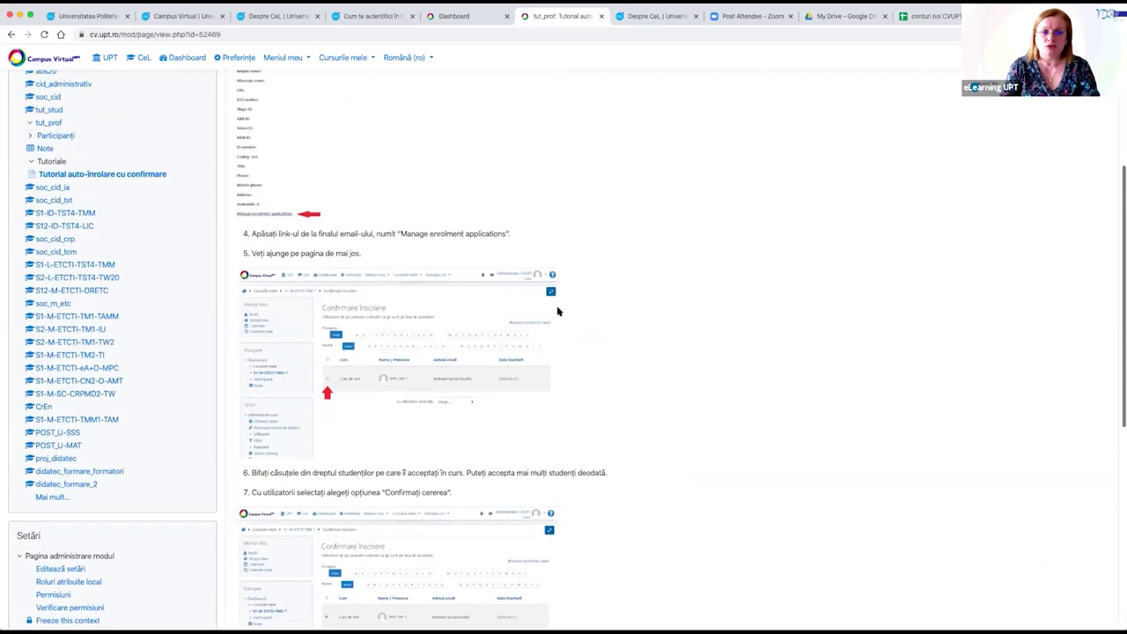
scroll(533, 312, up, 3)
scroll(532, 311, up, 1)
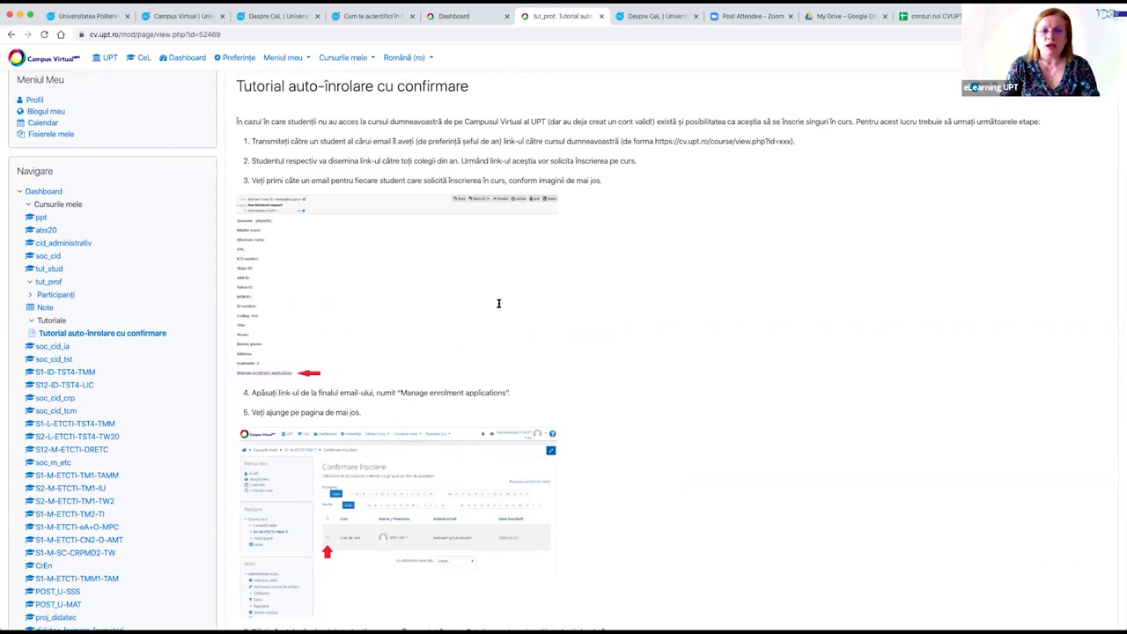
Go over the tutorial's enrolment request email, Manage enrolment applications link and Confirmare înscriere instructions again.
scroll(499, 303, down, 2)
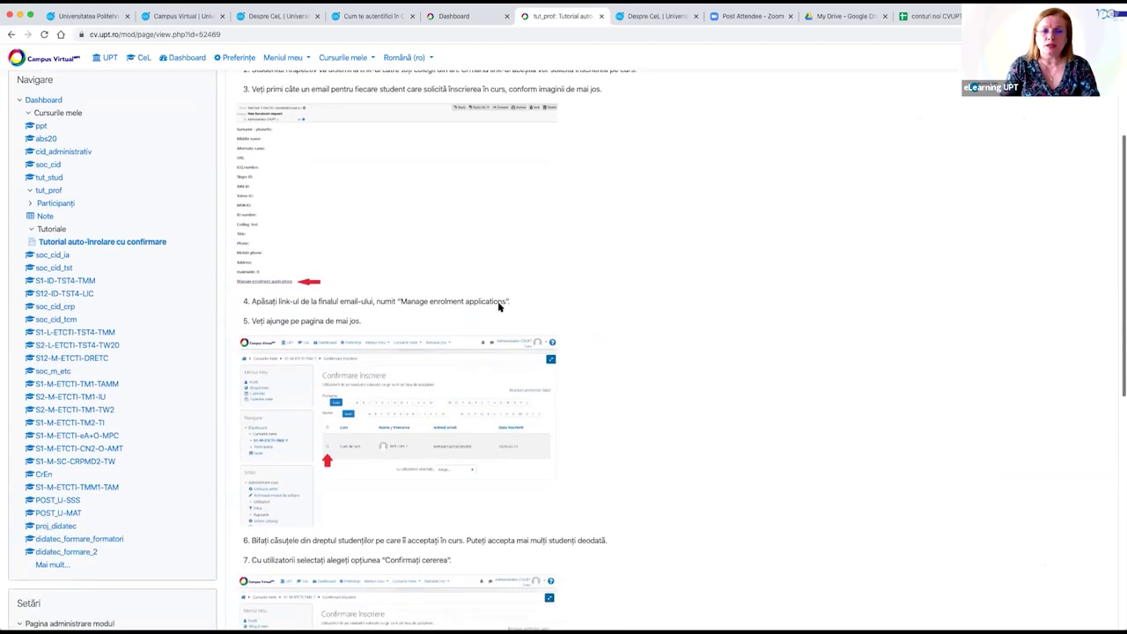
scroll(499, 306, down, 5)
scroll(499, 306, down, 2)
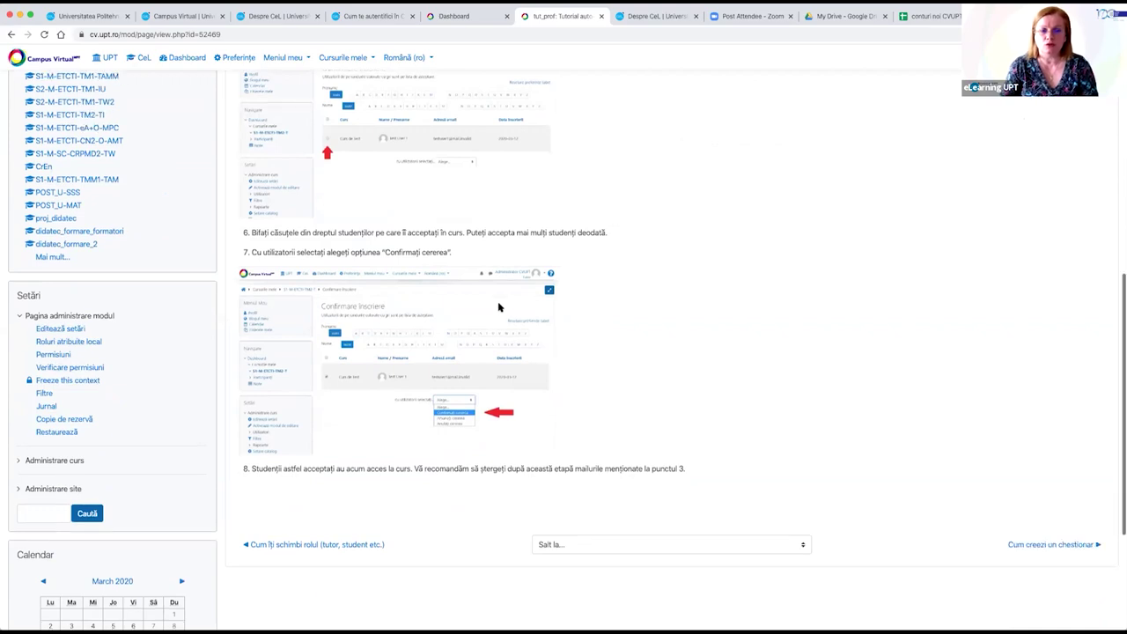
scroll(499, 306, down, 3)
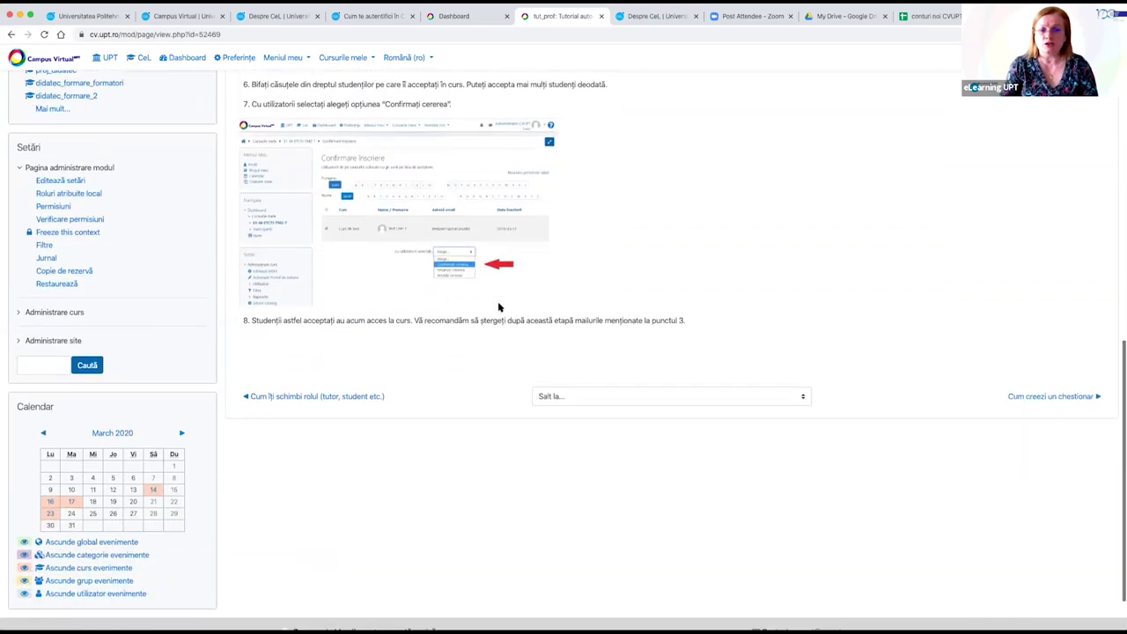
scroll(498, 306, up, 5)
scroll(499, 306, up, 8)
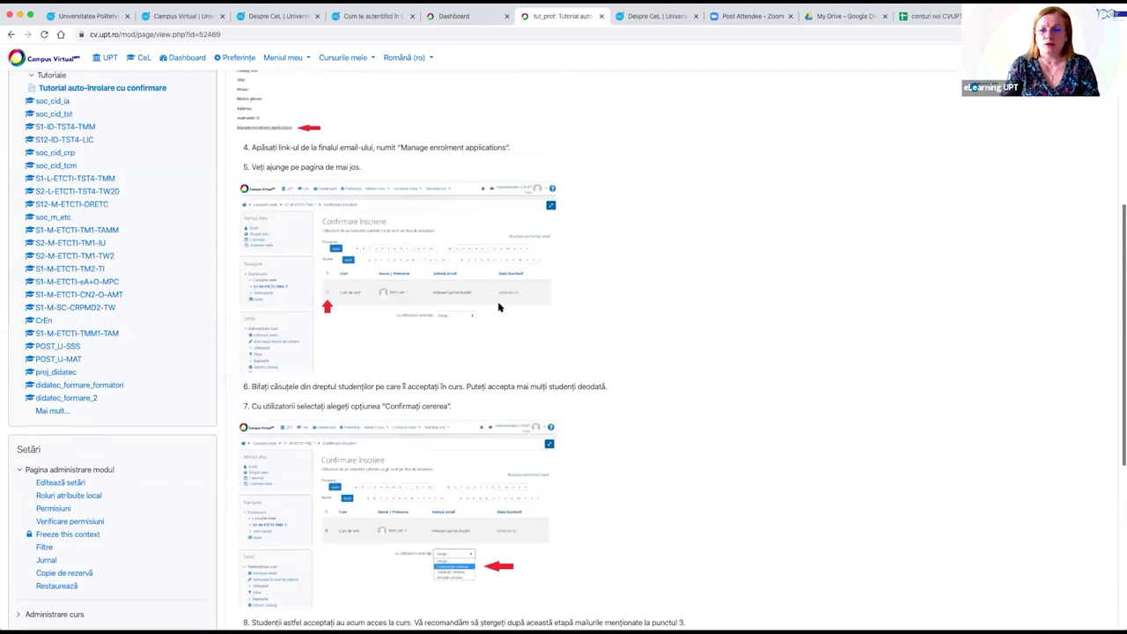
scroll(499, 307, up, 1)
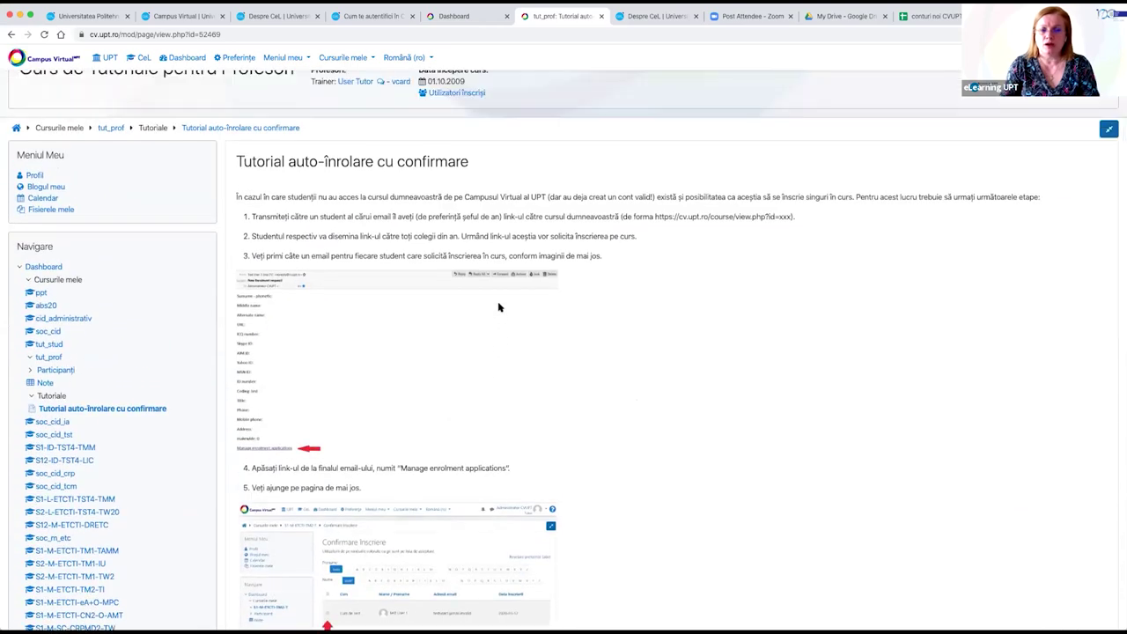
scroll(498, 307, down, 2)
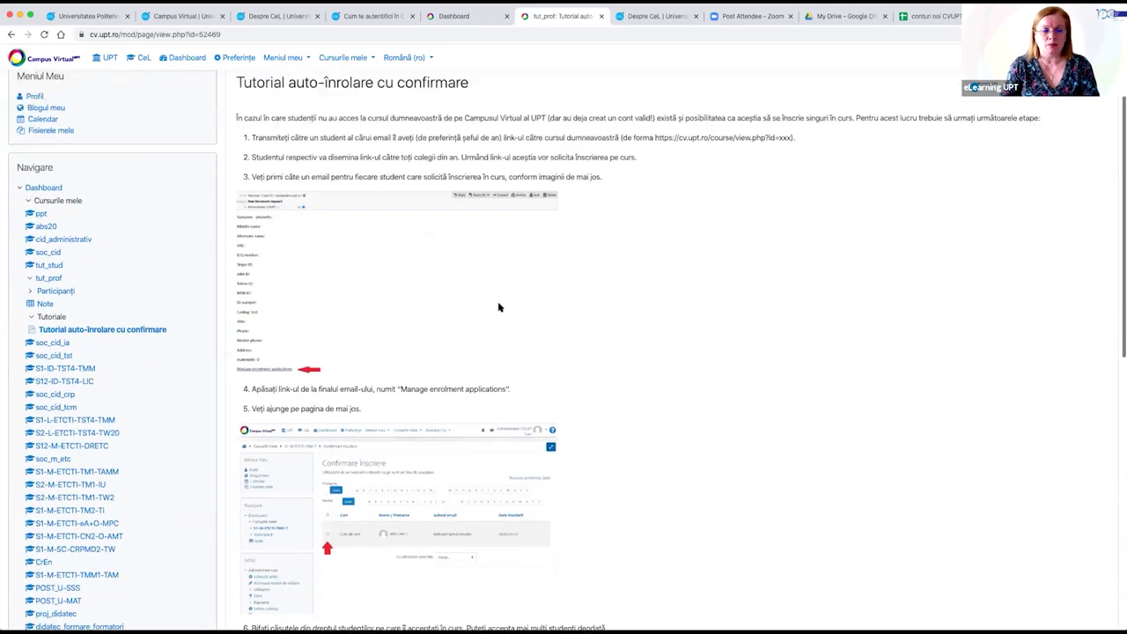
scroll(498, 306, up, 1)
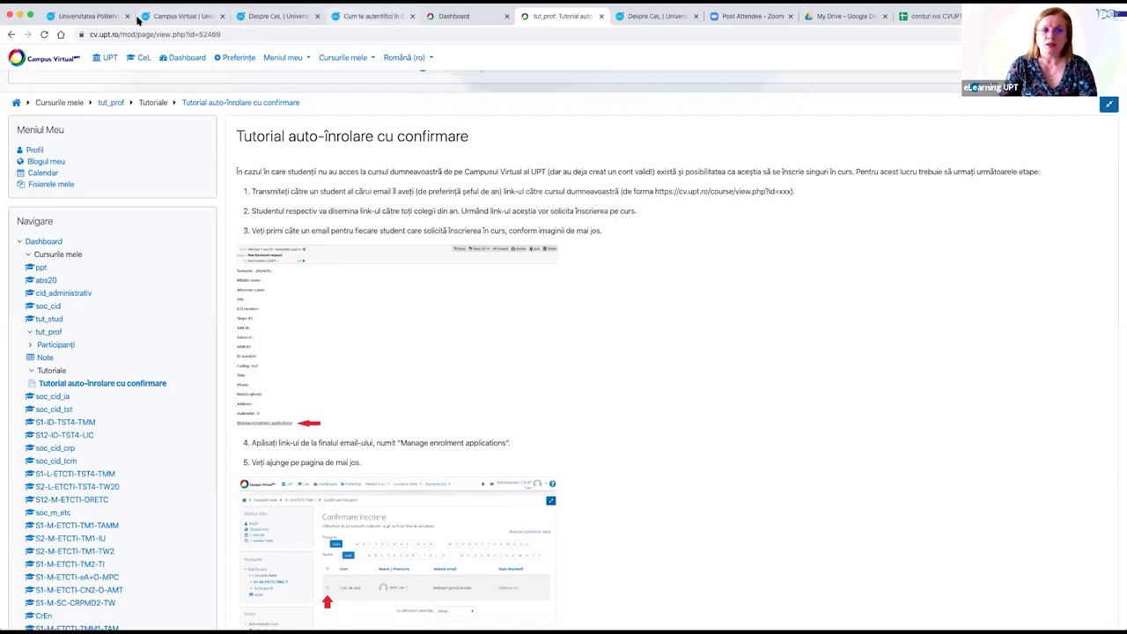
Switch to the Campus Virtual page of the eLearning UPT site and look through its description and tutorial posts.
click(183, 16)
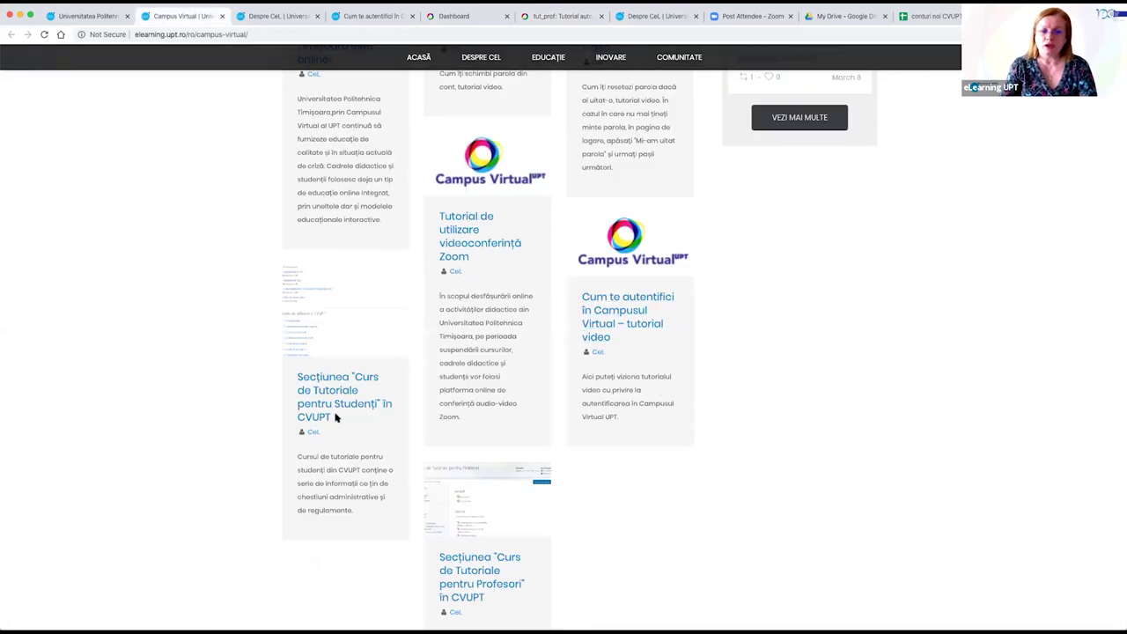
scroll(396, 405, down, 4)
scroll(546, 392, down, 5)
scroll(546, 396, up, 10)
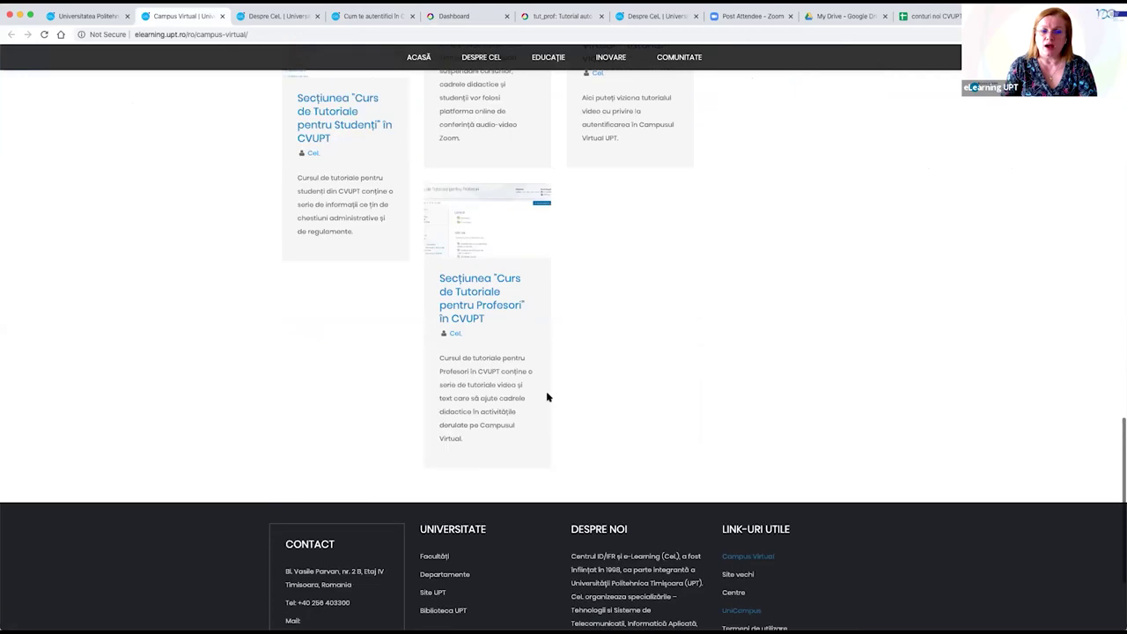
scroll(543, 396, up, 2)
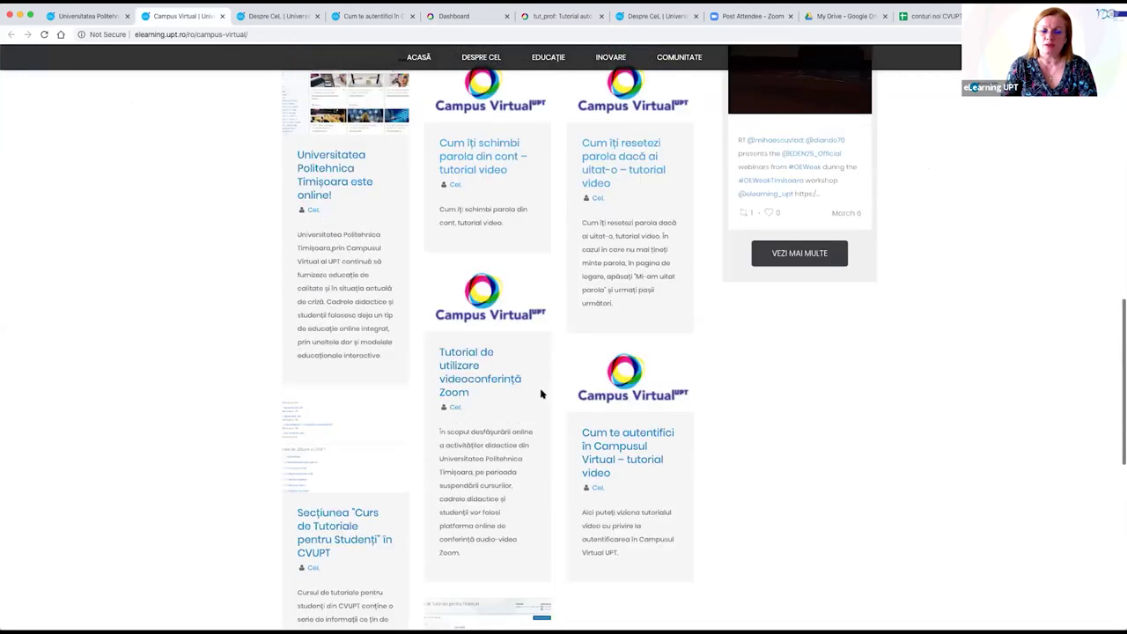
scroll(542, 394, up, 7)
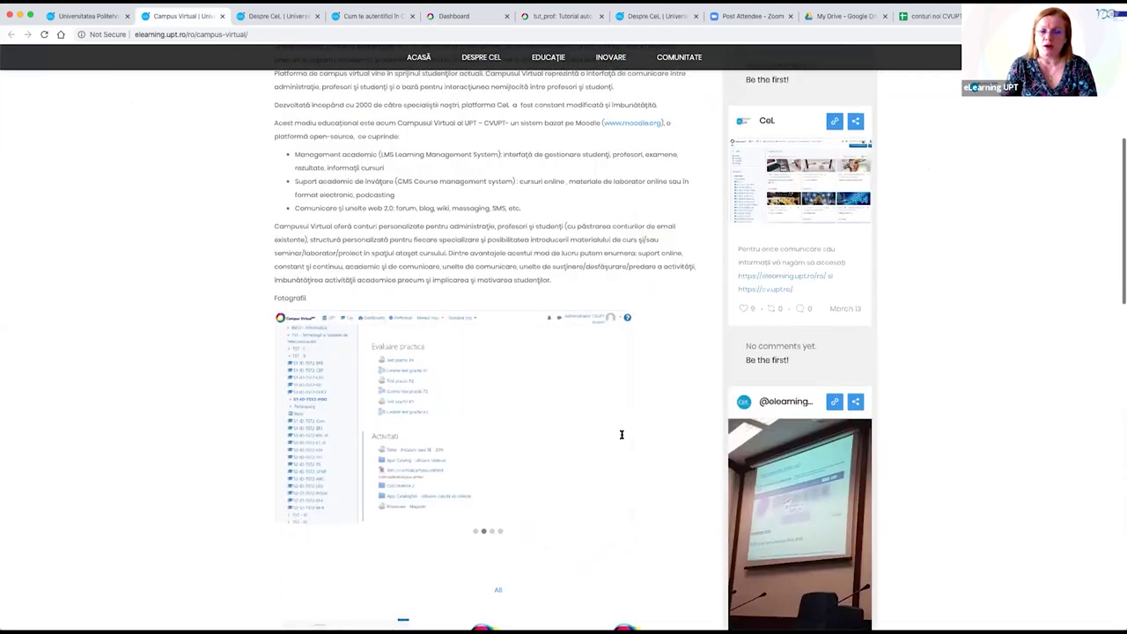
scroll(621, 434, up, 2)
scroll(608, 382, down, 7)
scroll(591, 410, up, 3)
scroll(593, 412, down, 1)
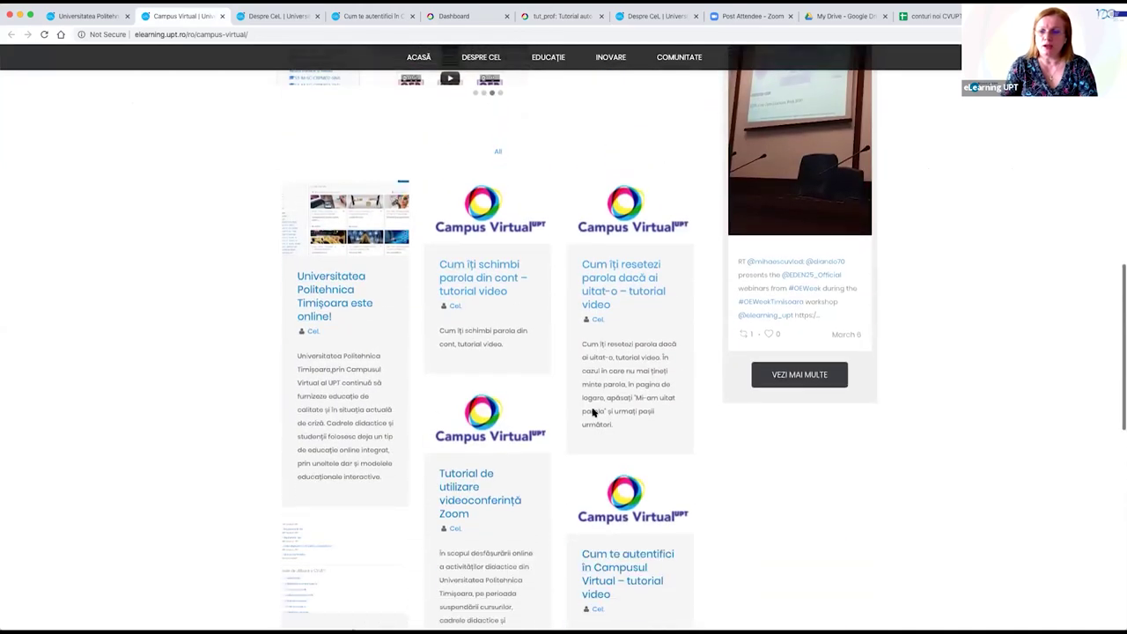
scroll(578, 408, up, 1)
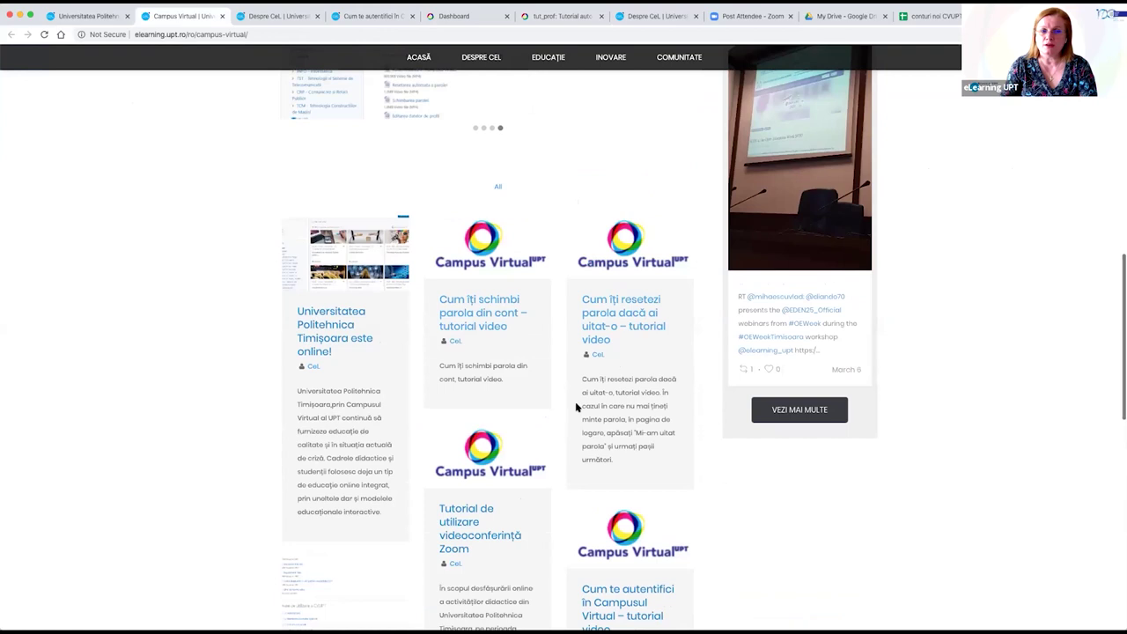
scroll(576, 407, up, 4)
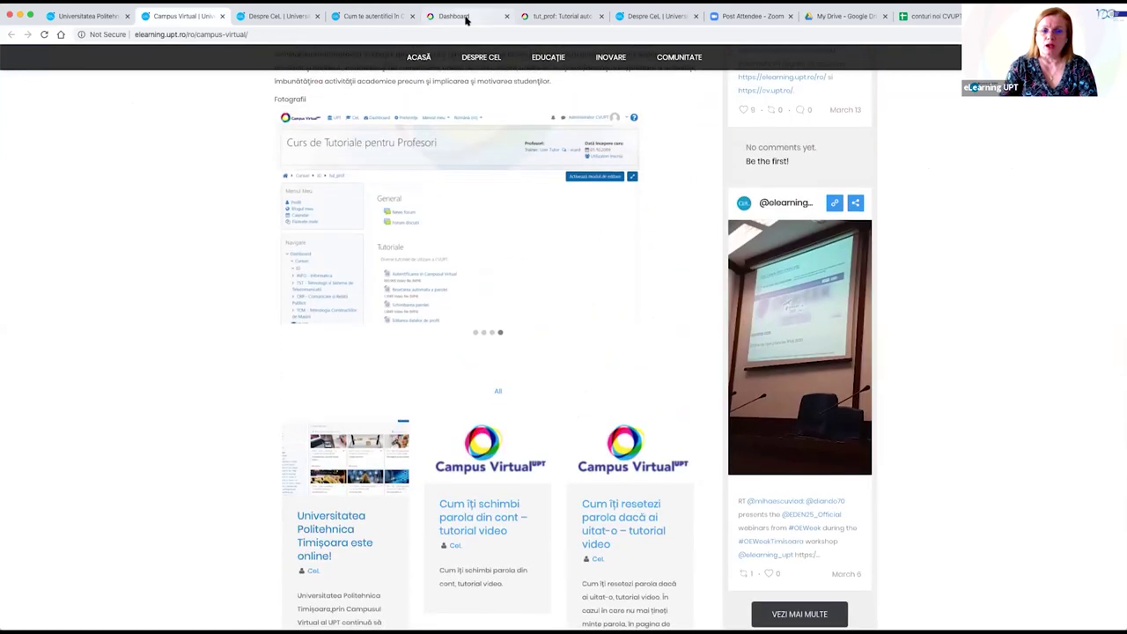
Open the Tehnologii Avansate Multimedia course from the Dashboard and review its general activities and its sections temă 1 to temă 4.
click(454, 16)
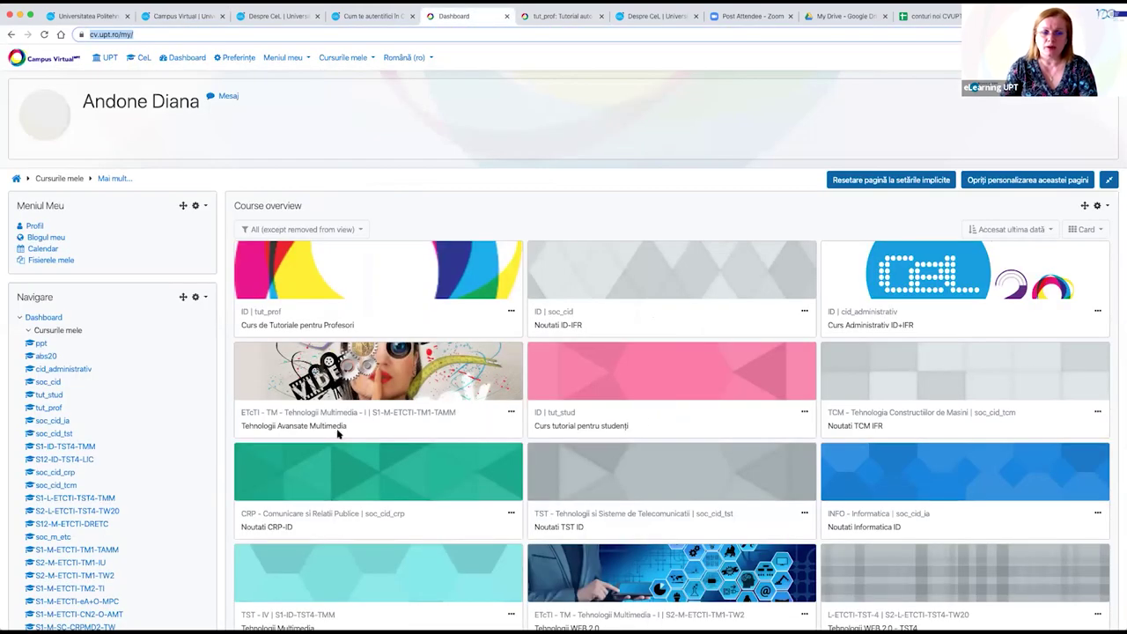
key(Return)
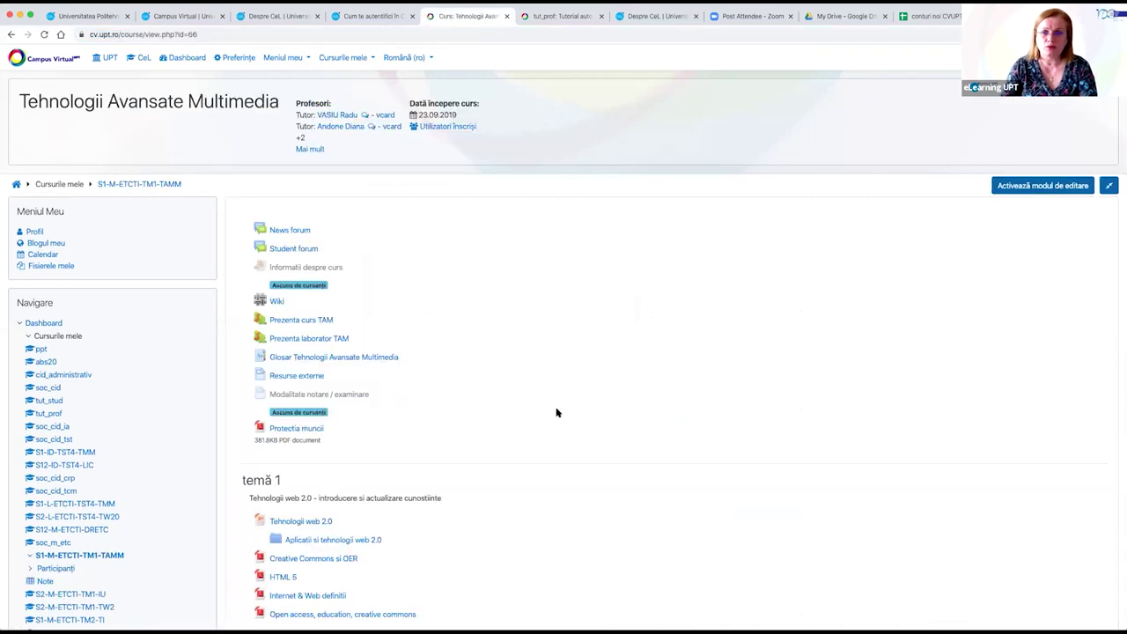
scroll(553, 410, down, 2)
scroll(361, 291, up, 1)
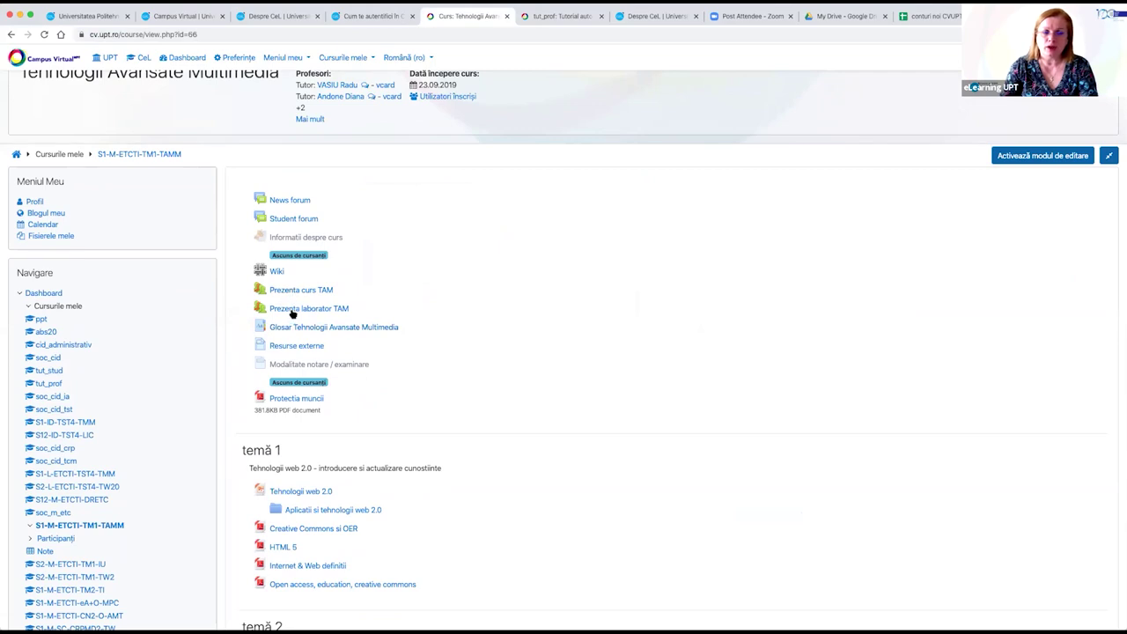
scroll(465, 361, down, 1)
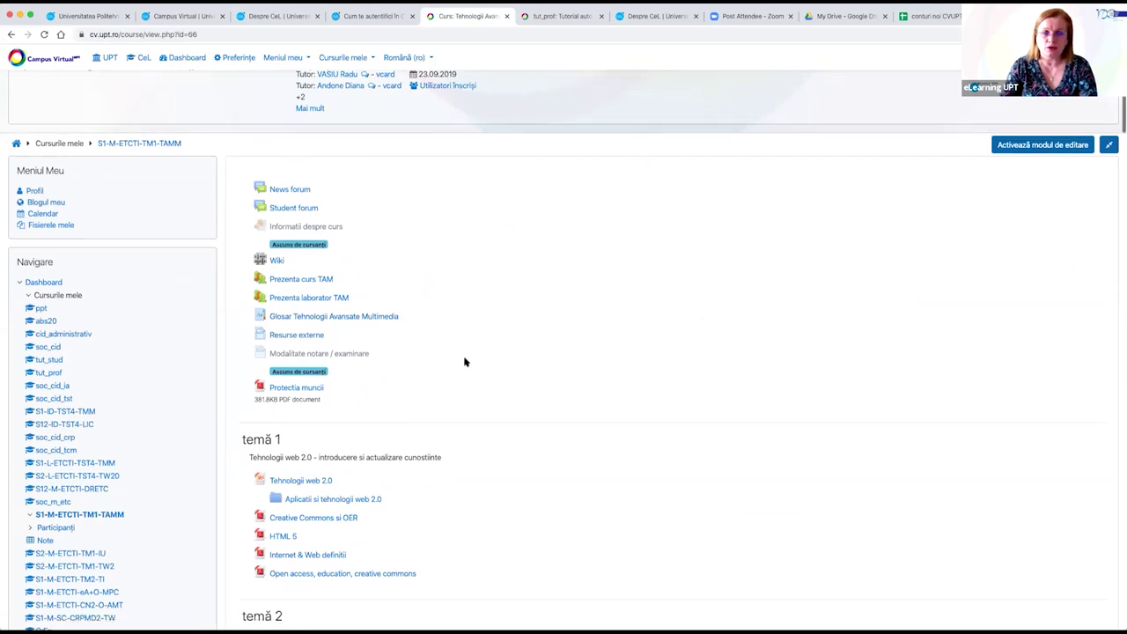
scroll(435, 347, down, 5)
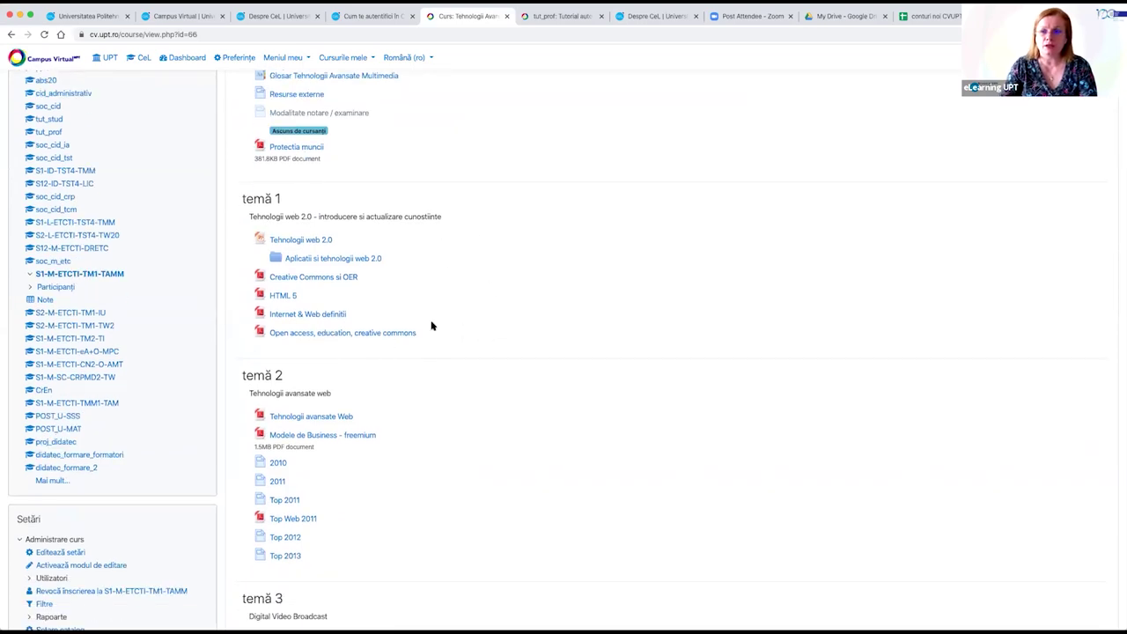
scroll(432, 325, down, 3)
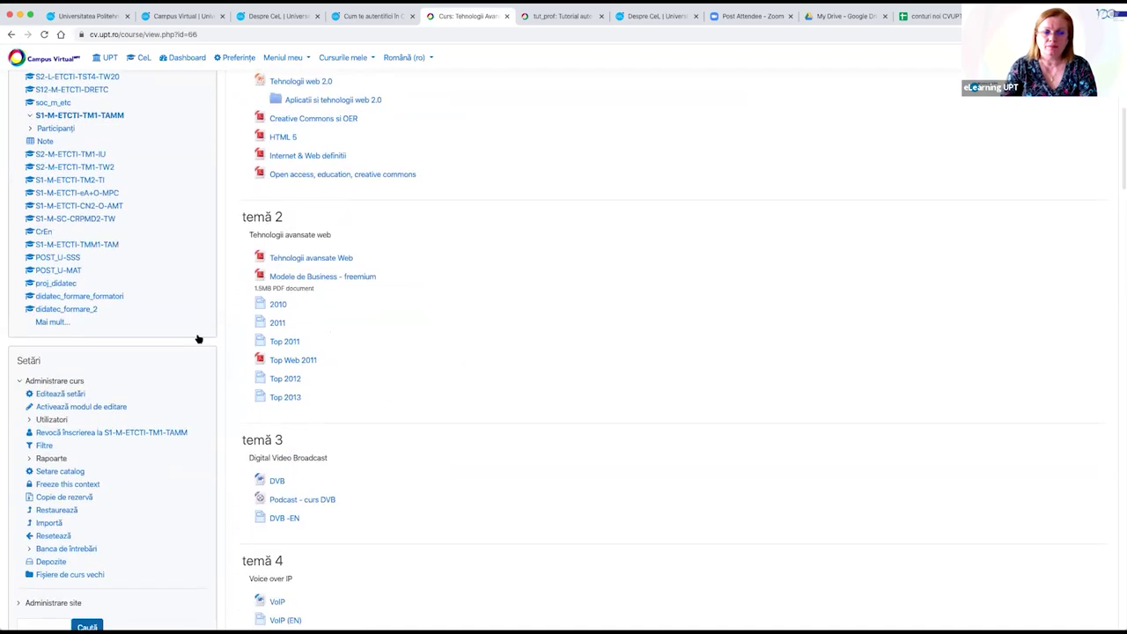
Look through the course sections temă 4 to temă 9 and their posted lecture materials.
scroll(343, 402, down, 5)
scroll(344, 379, down, 10)
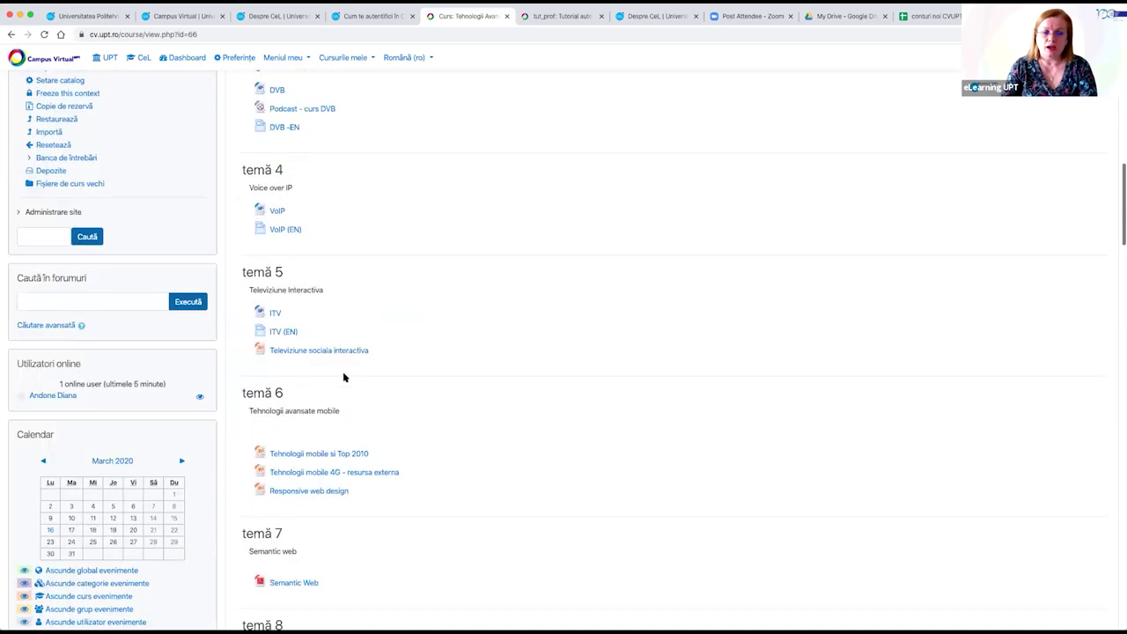
scroll(343, 372, down, 3)
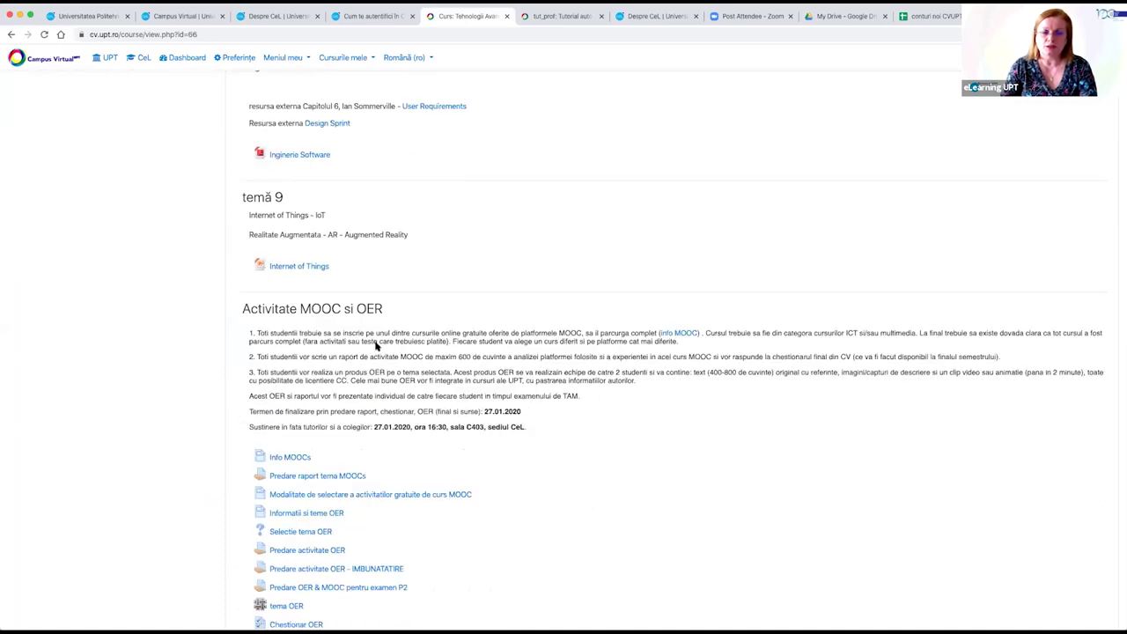
Review the instructions, deadlines and activity list of the Activitate MOOC si OER section.
scroll(324, 333, down, 2)
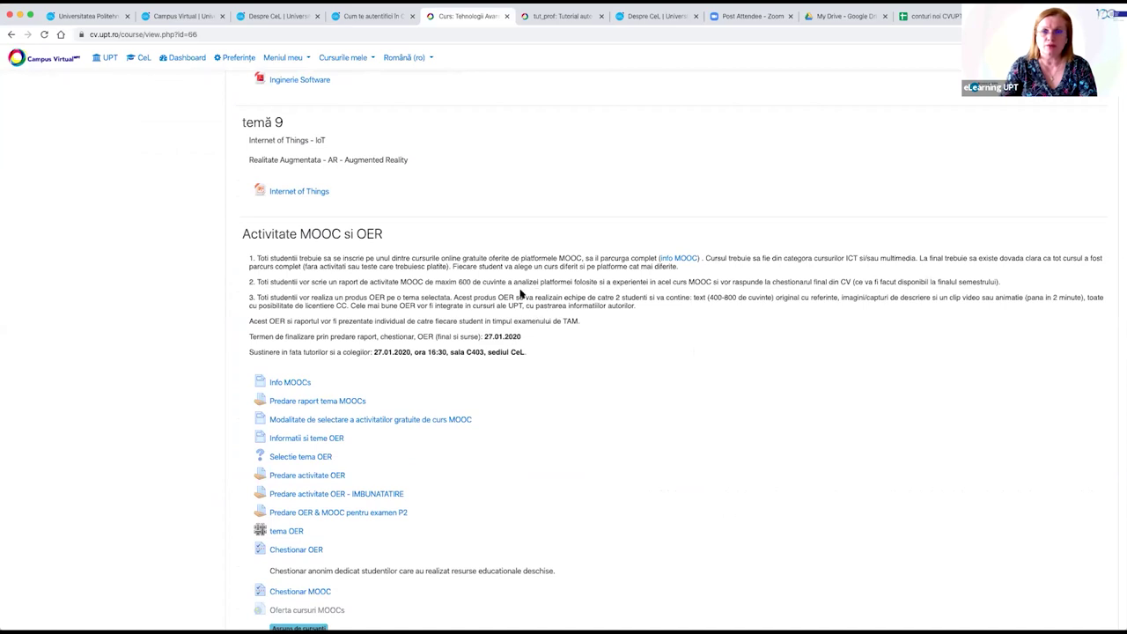
scroll(487, 284, down, 3)
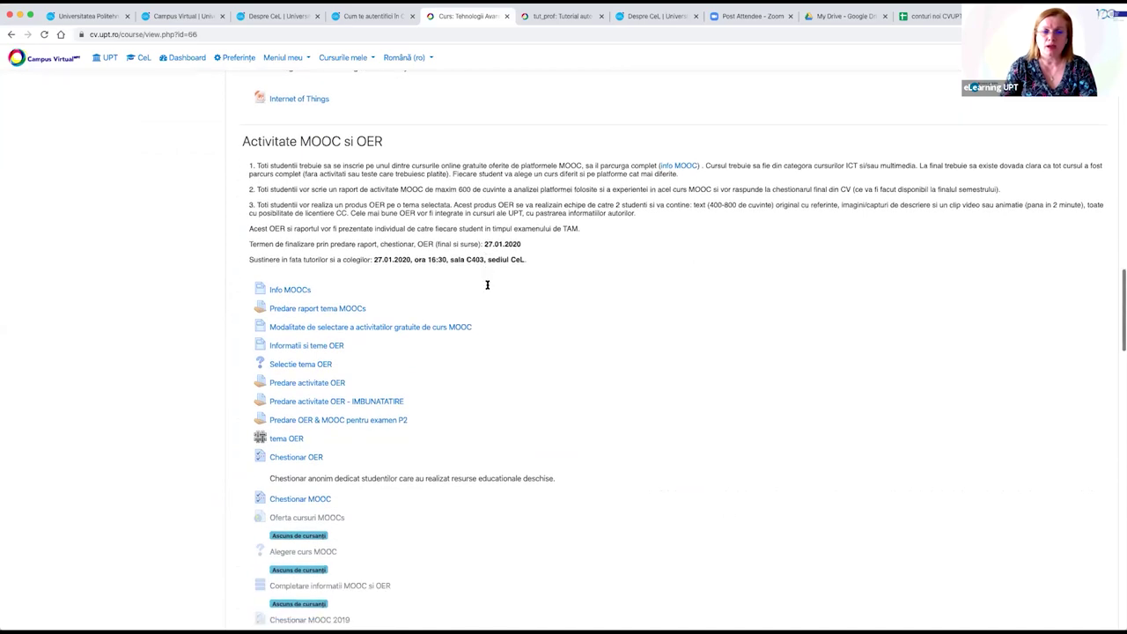
scroll(539, 287, down, 1)
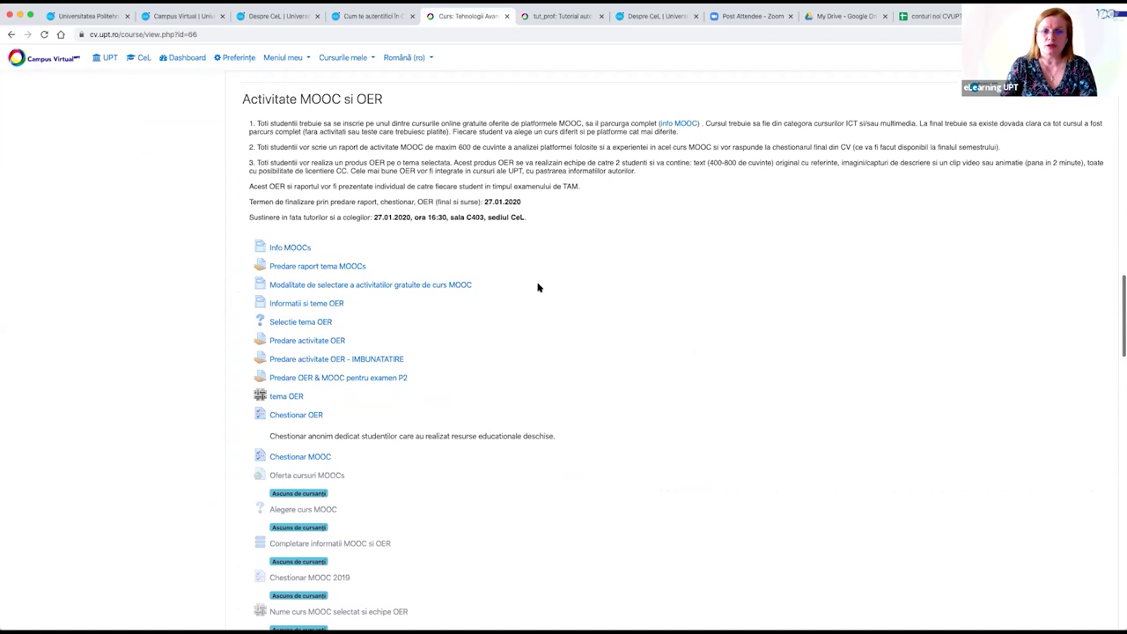
scroll(539, 287, down, 2)
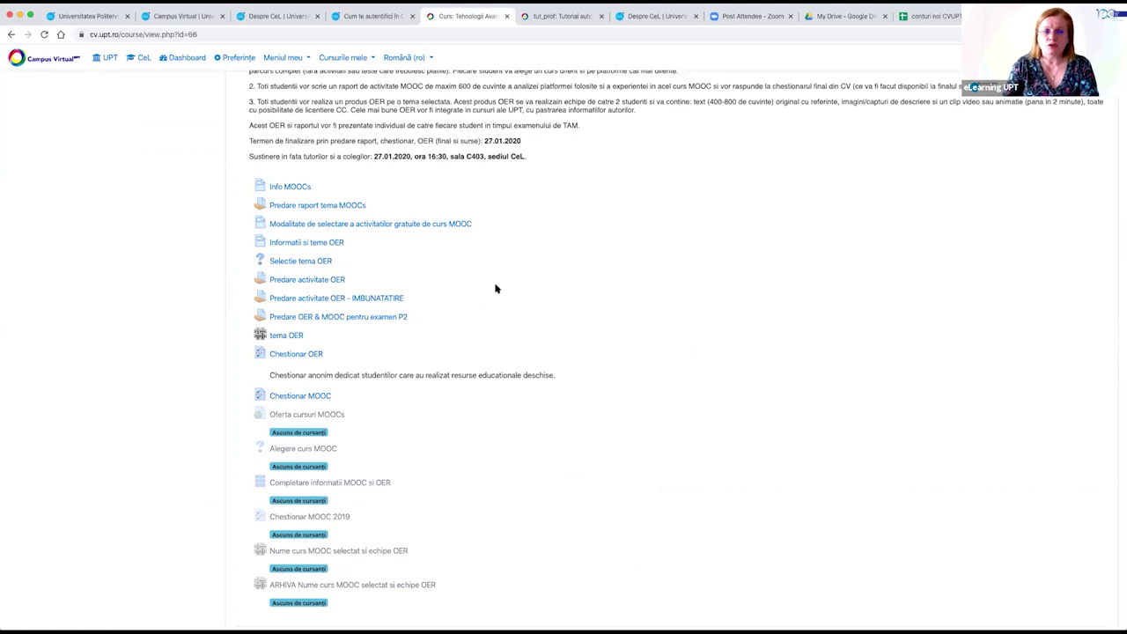
scroll(511, 292, down, 1)
scroll(511, 291, up, 3)
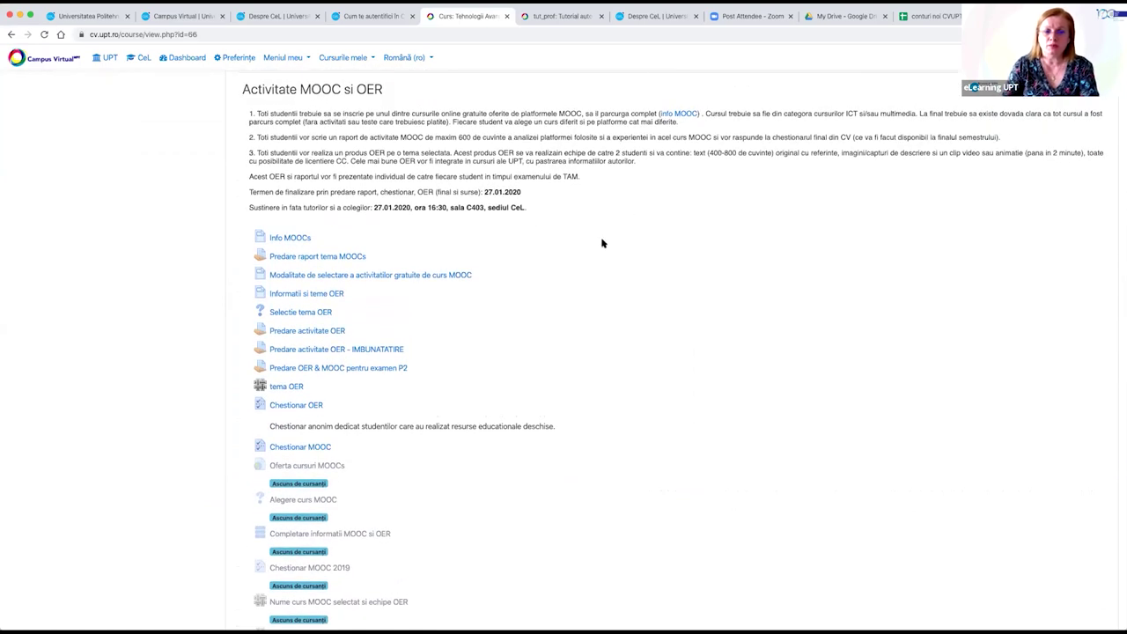
scroll(595, 251, down, 1)
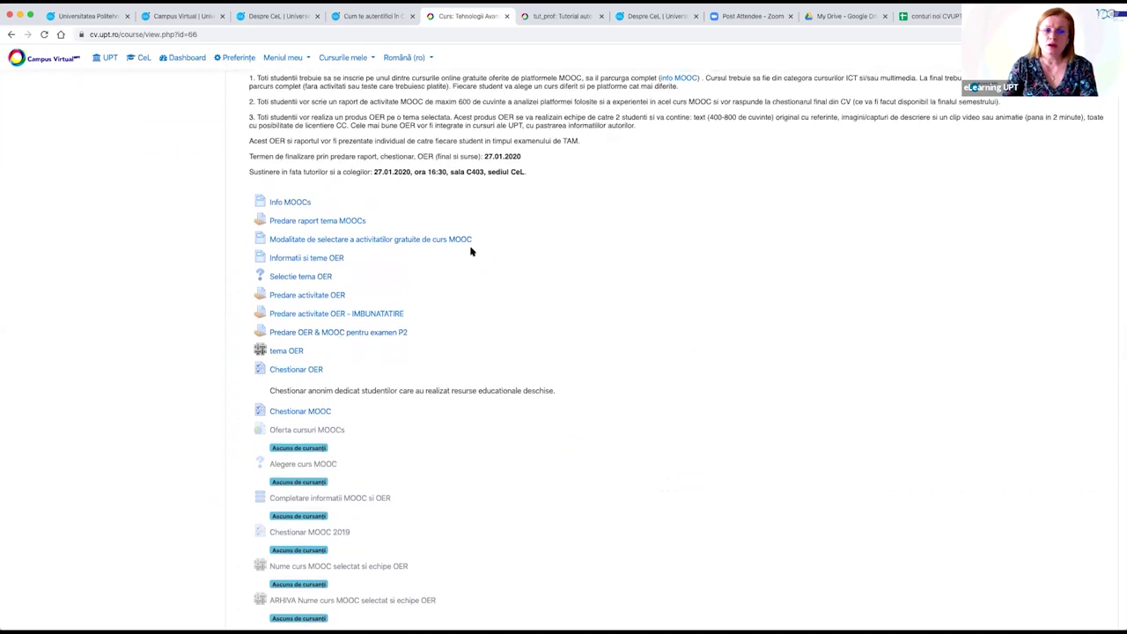
scroll(534, 343, down, 2)
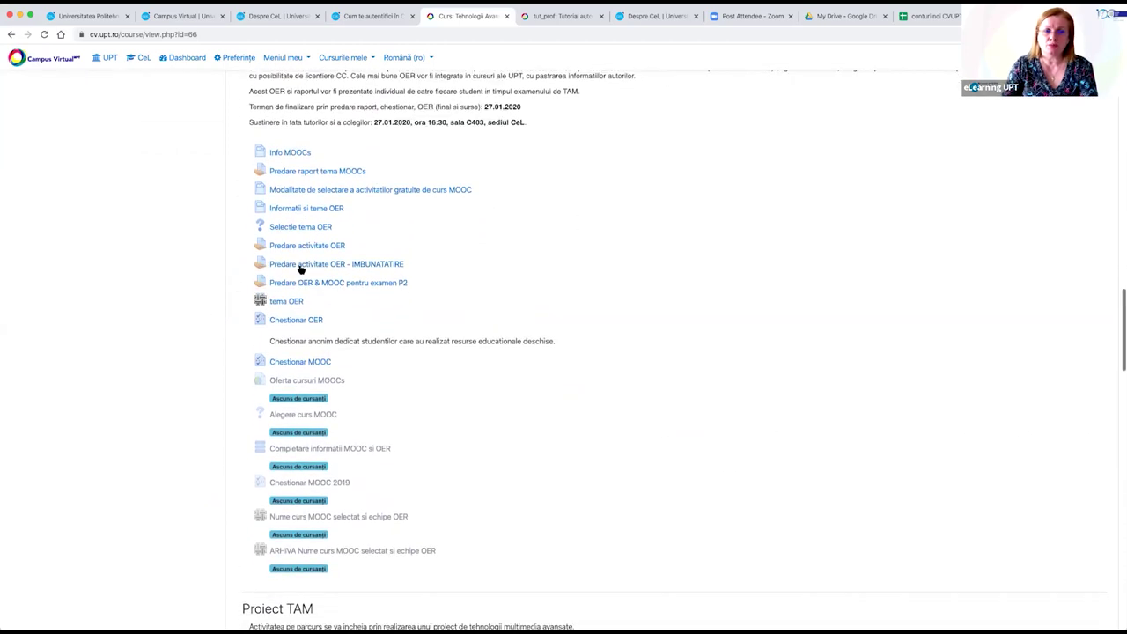
Open Descriere proiect TAM from the Proiect TAM section, read the project requirements and return to the course page.
scroll(536, 263, down, 8)
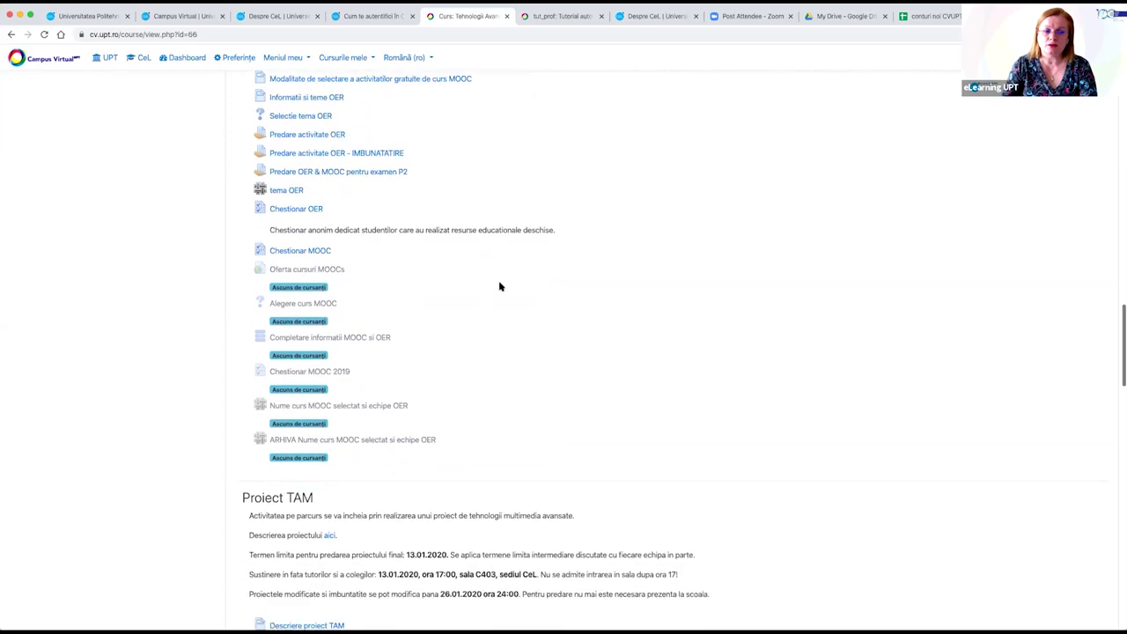
scroll(504, 278, down, 2)
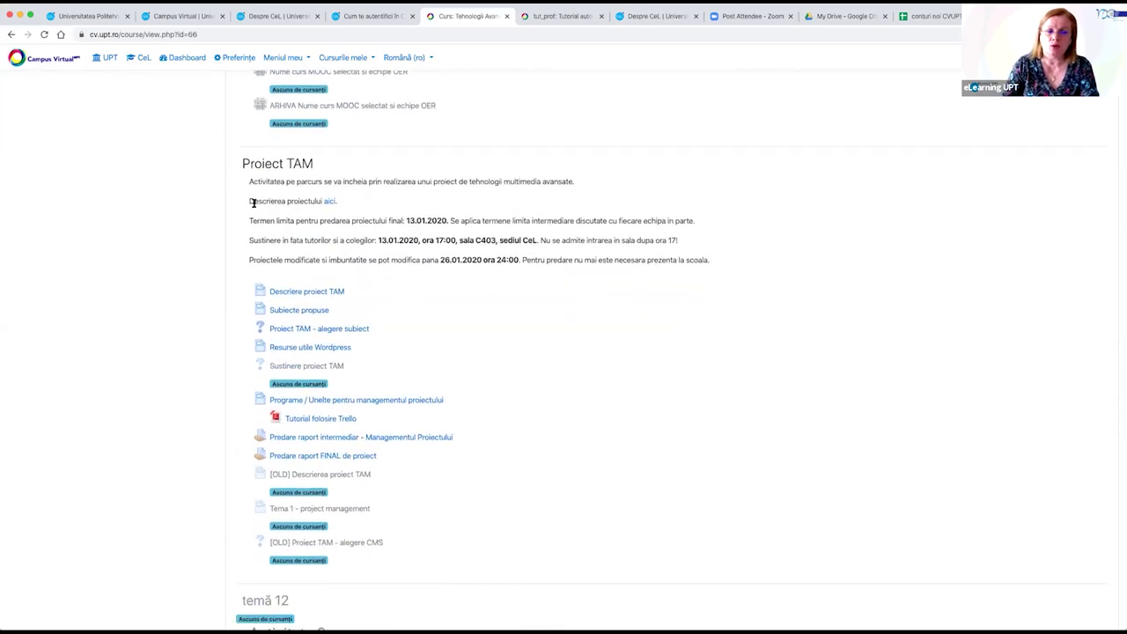
click(317, 291)
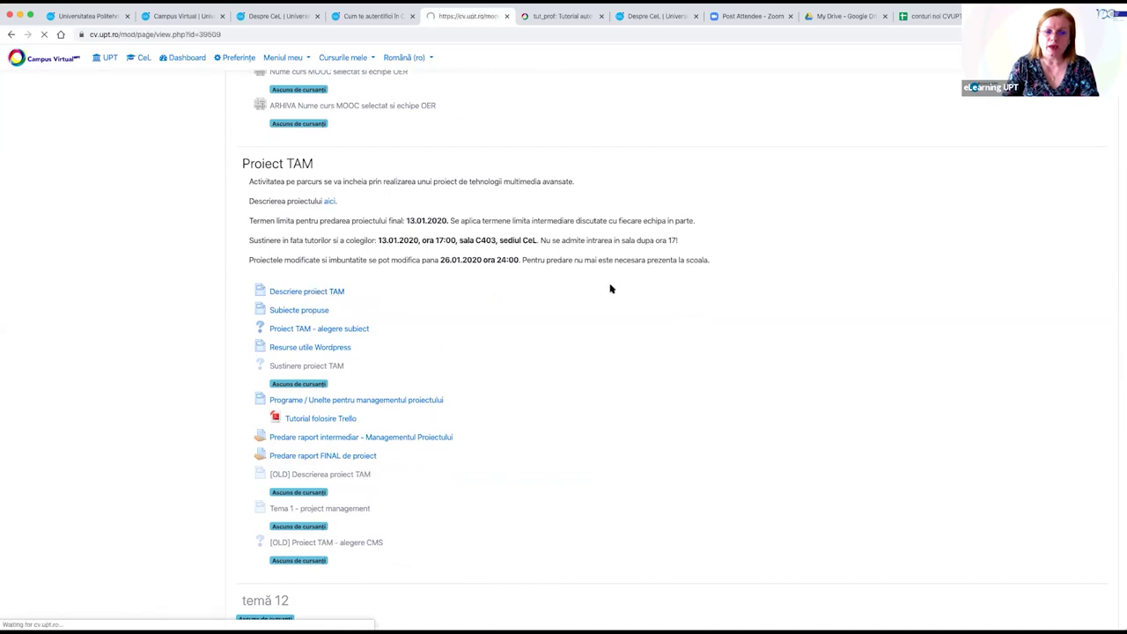
scroll(609, 288, down, 12)
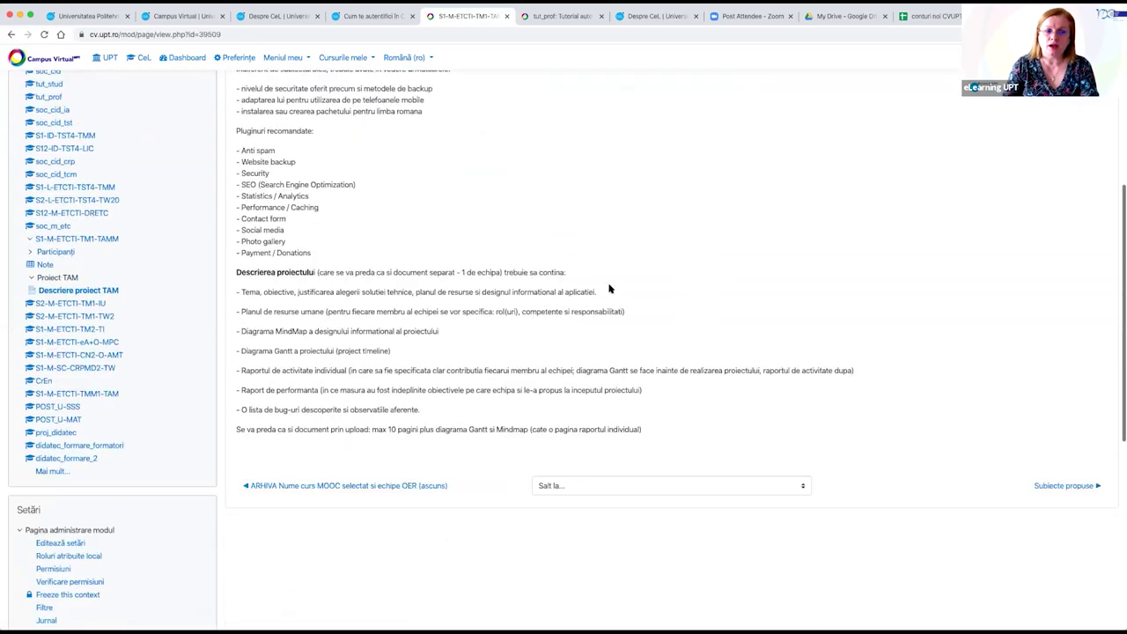
scroll(546, 275, up, 10)
key(alt+Left)
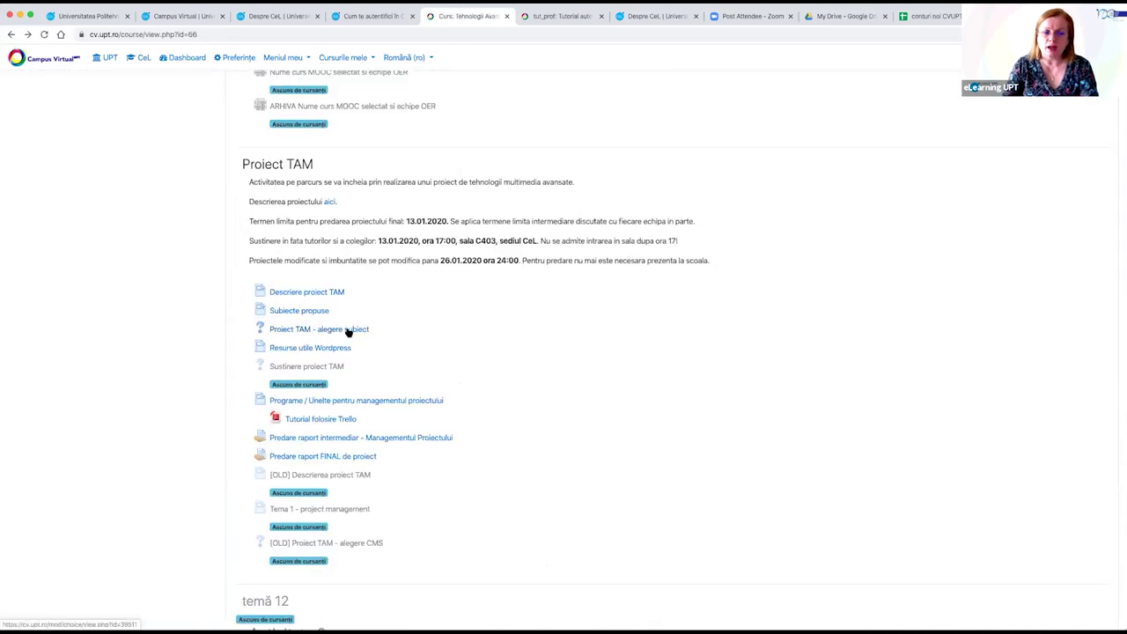
Review the Proiect TAM activities and the hidden sections temă 12, Sisteme de management a continutului - CMS and Examen TAM.
scroll(438, 365, down, 3)
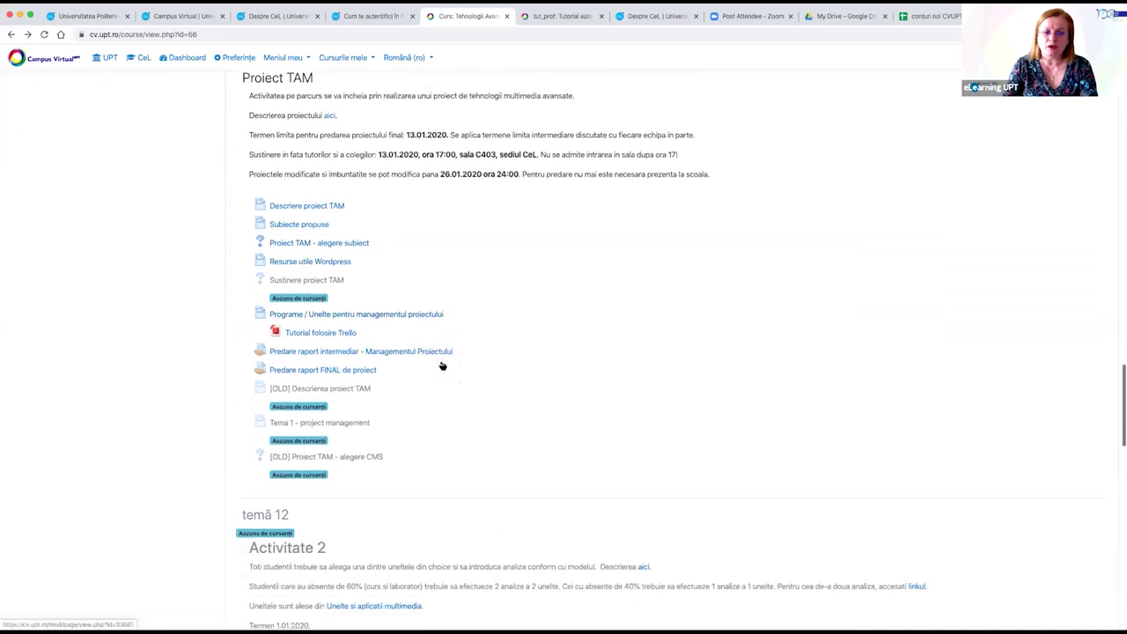
scroll(492, 339, down, 10)
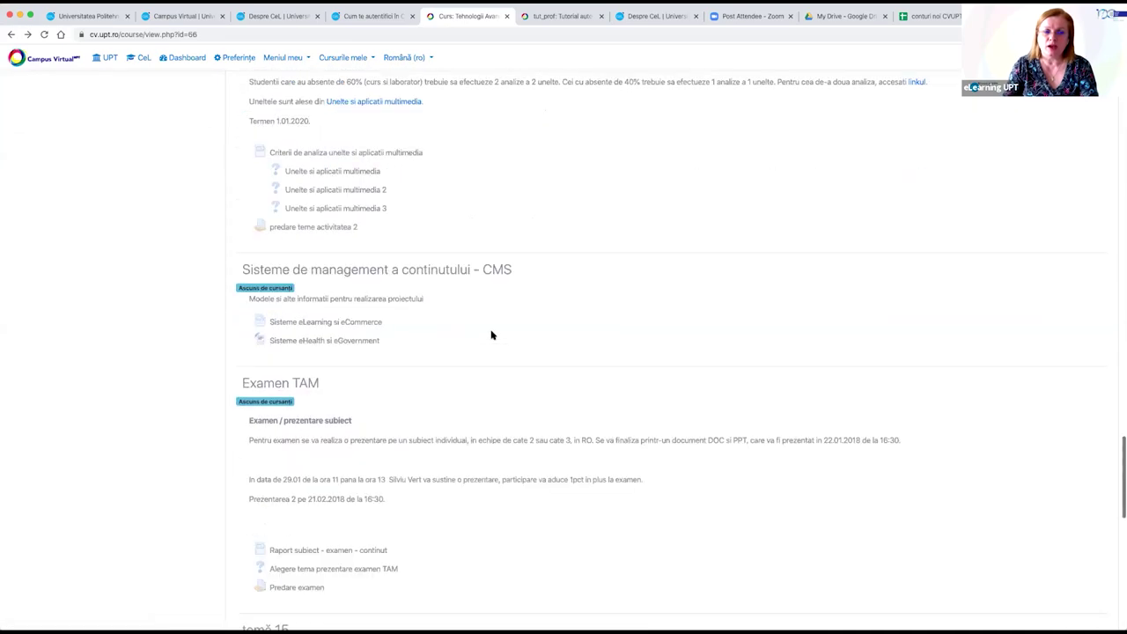
scroll(492, 335, down, 5)
scroll(491, 335, up, 12)
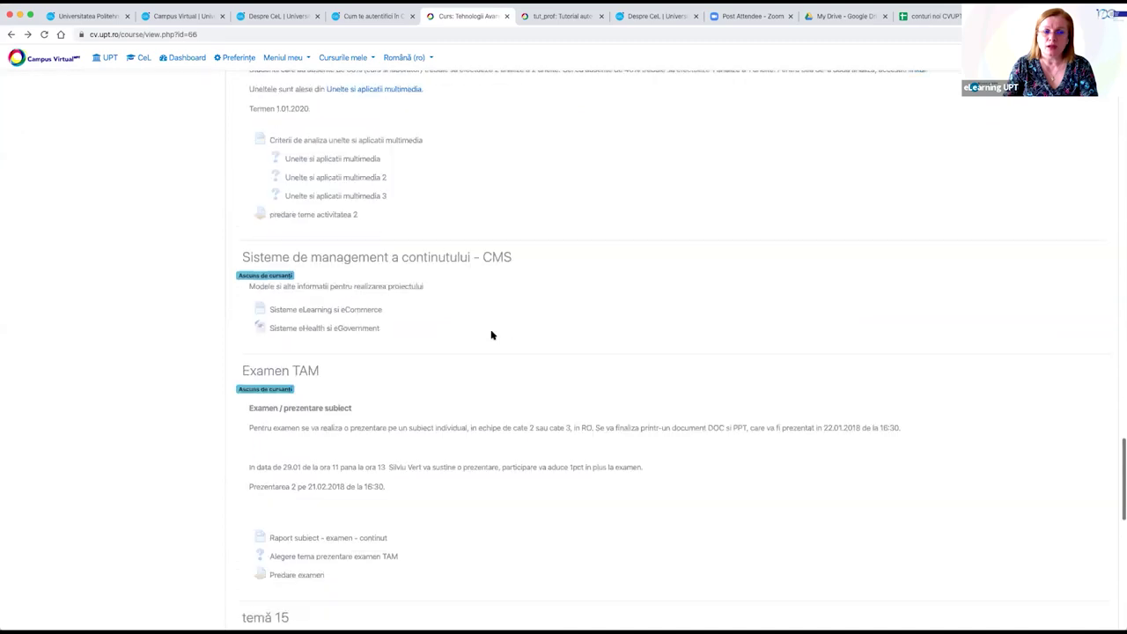
scroll(492, 335, up, 9)
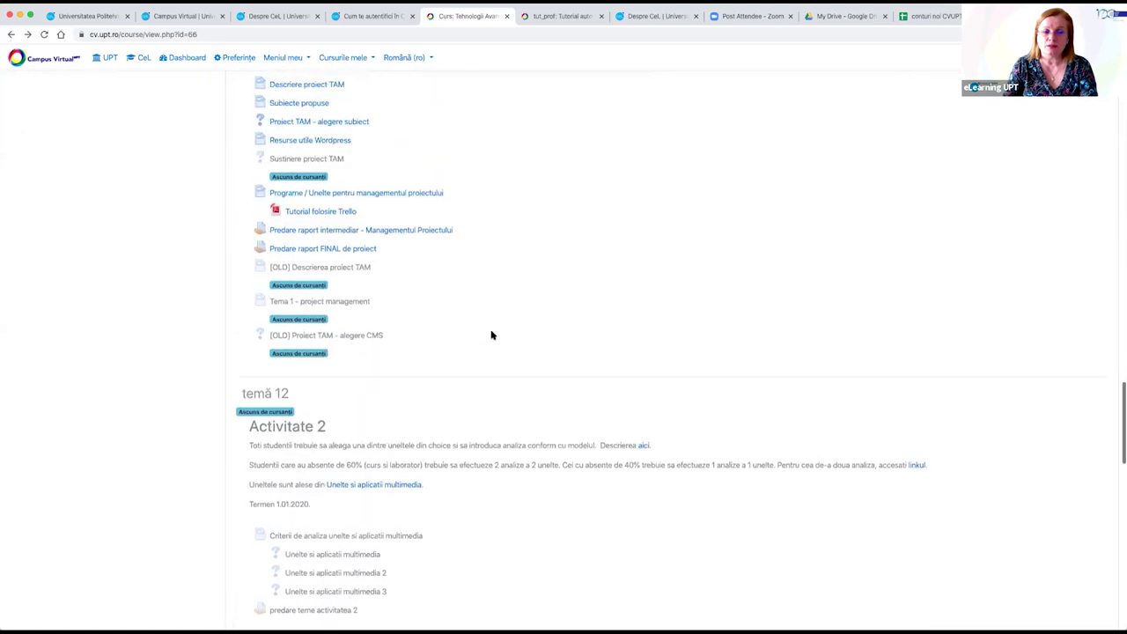
scroll(491, 334, up, 10)
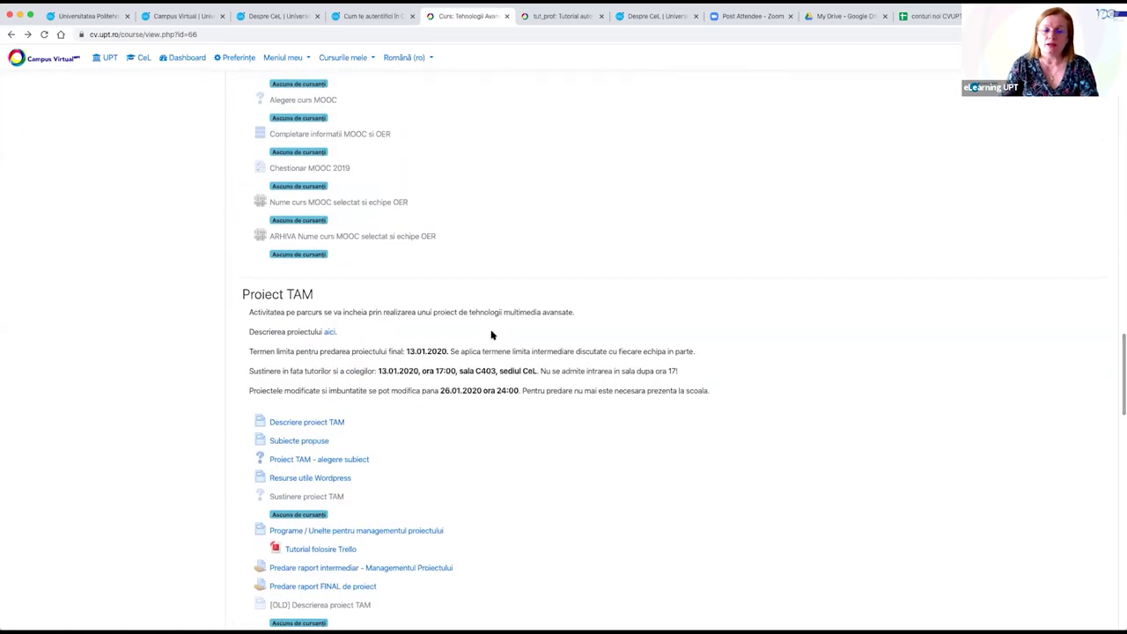
scroll(491, 334, up, 10)
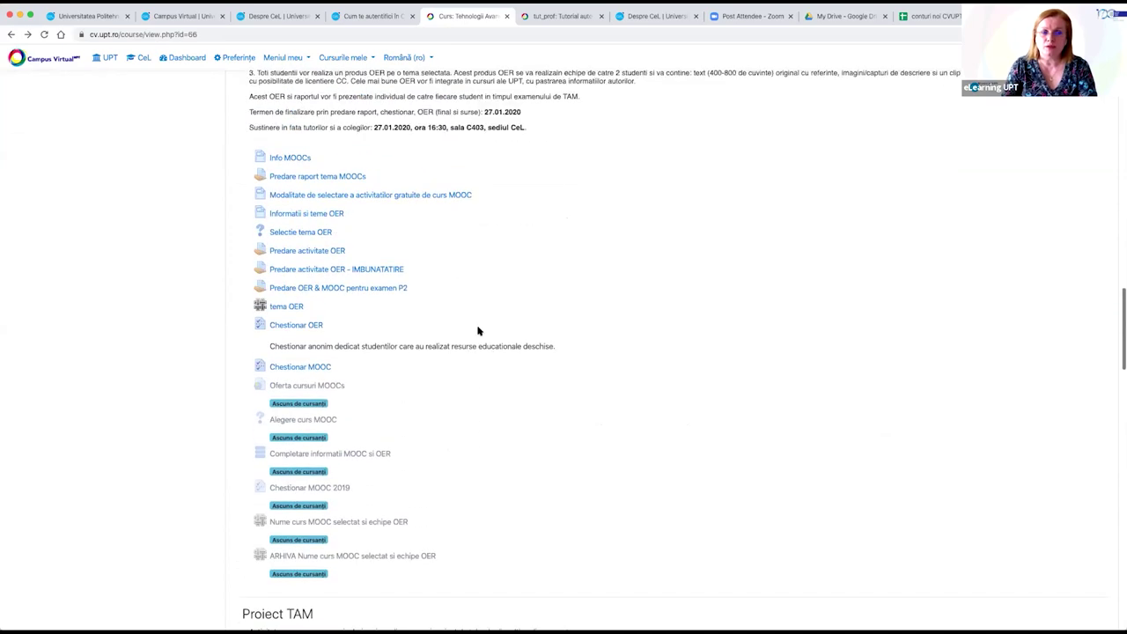
scroll(454, 326, up, 20)
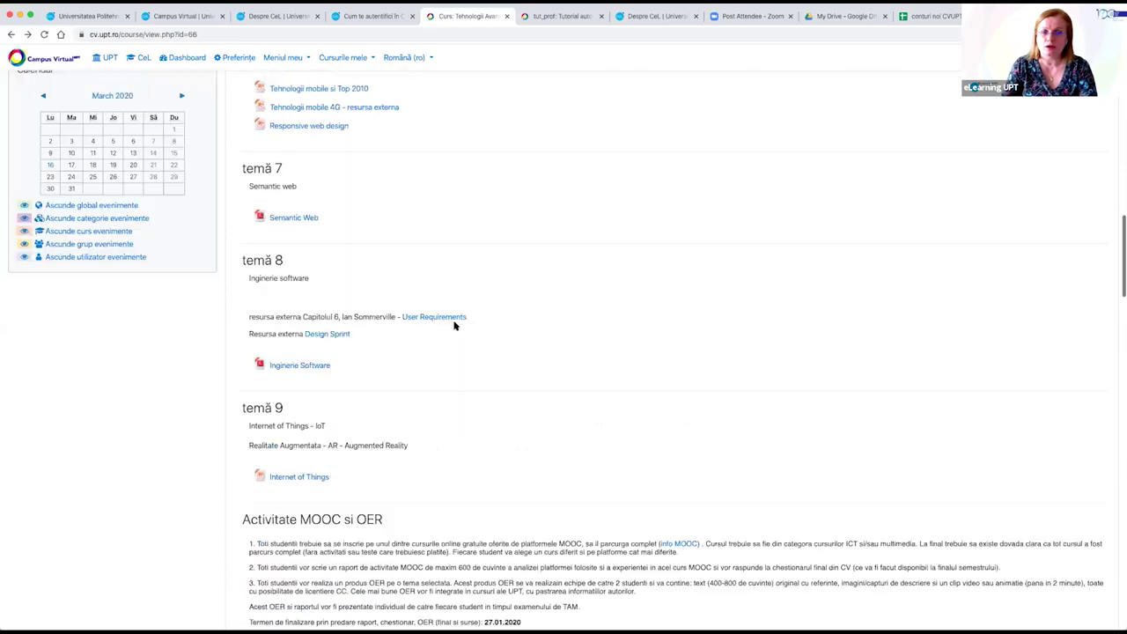
scroll(455, 326, up, 20)
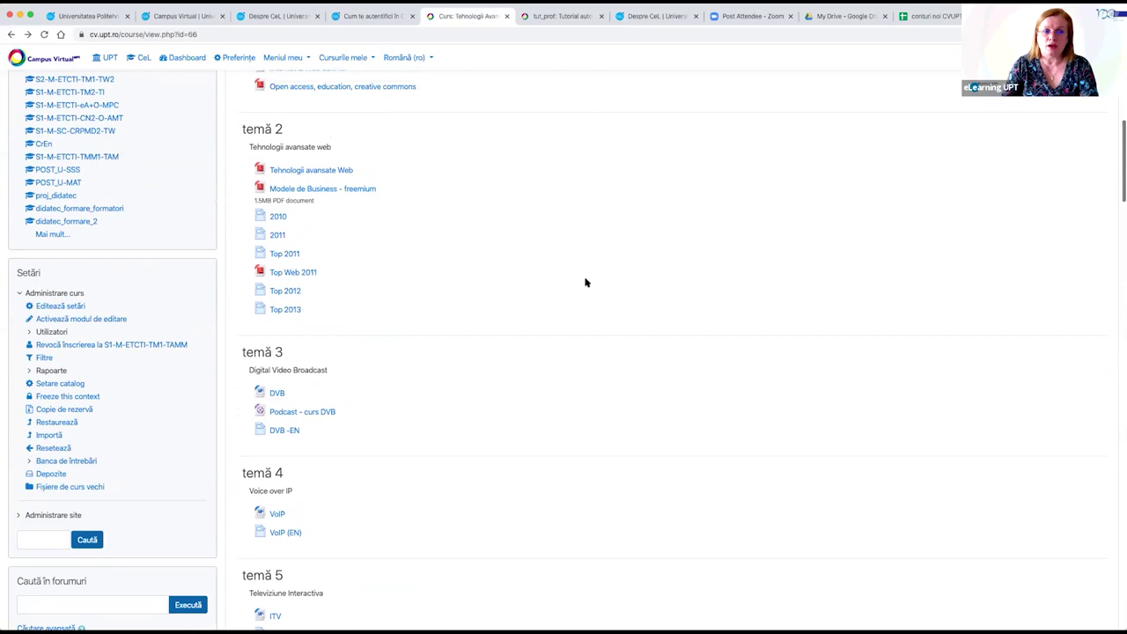
Return to the Dashboard and open the Media Digitala course in a new tab.
scroll(148, 178, up, 6)
click(16, 184)
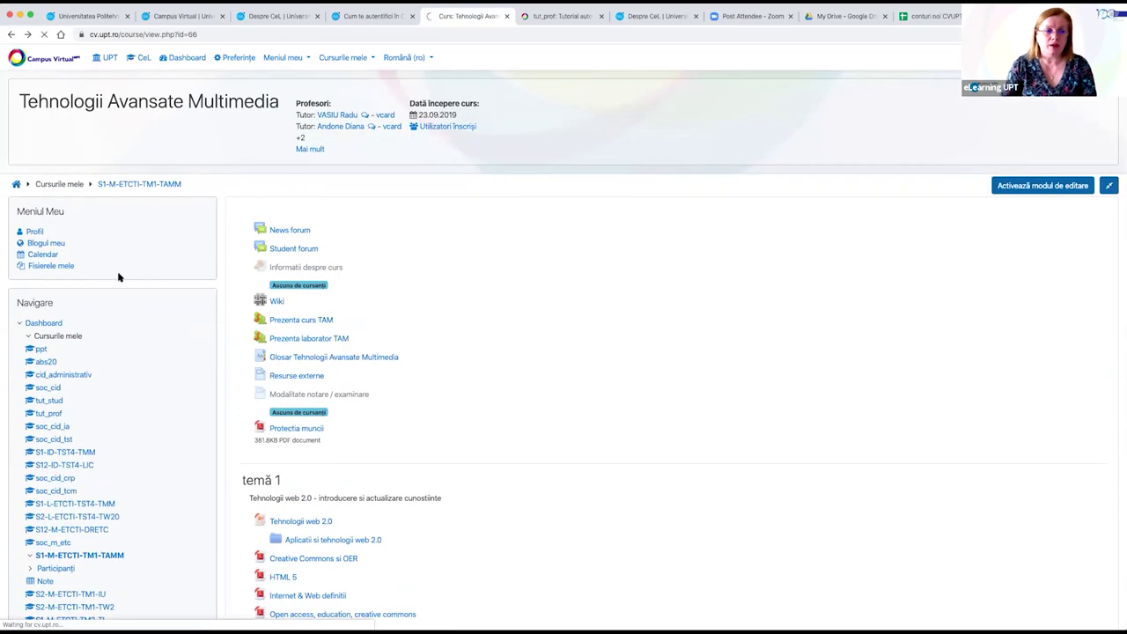
scroll(138, 403, down, 5)
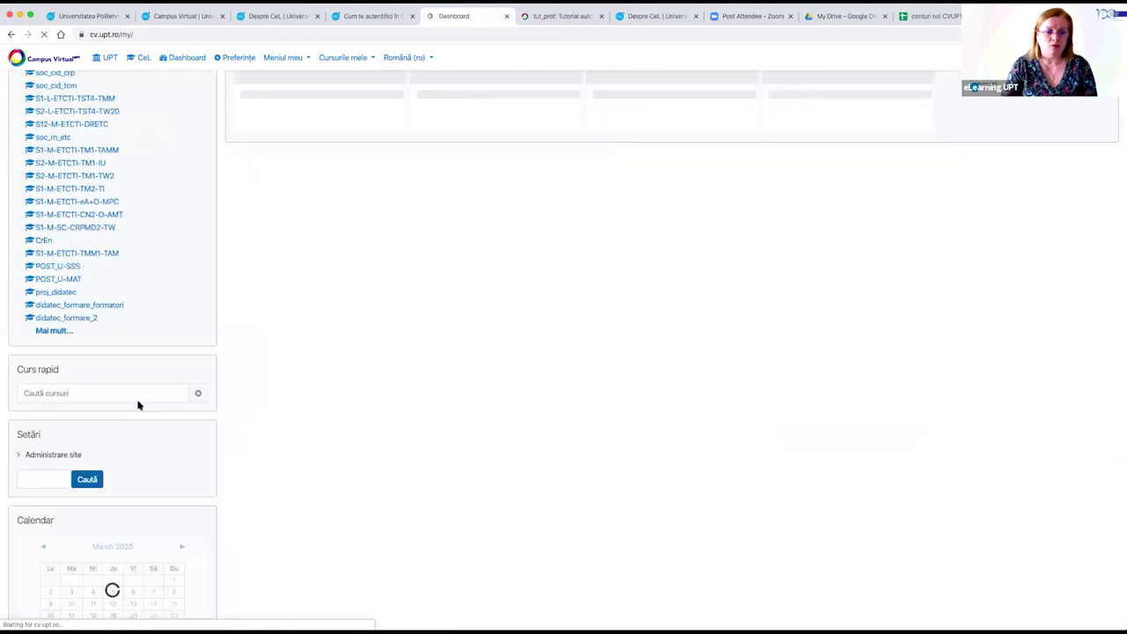
scroll(43, 320, down, 5)
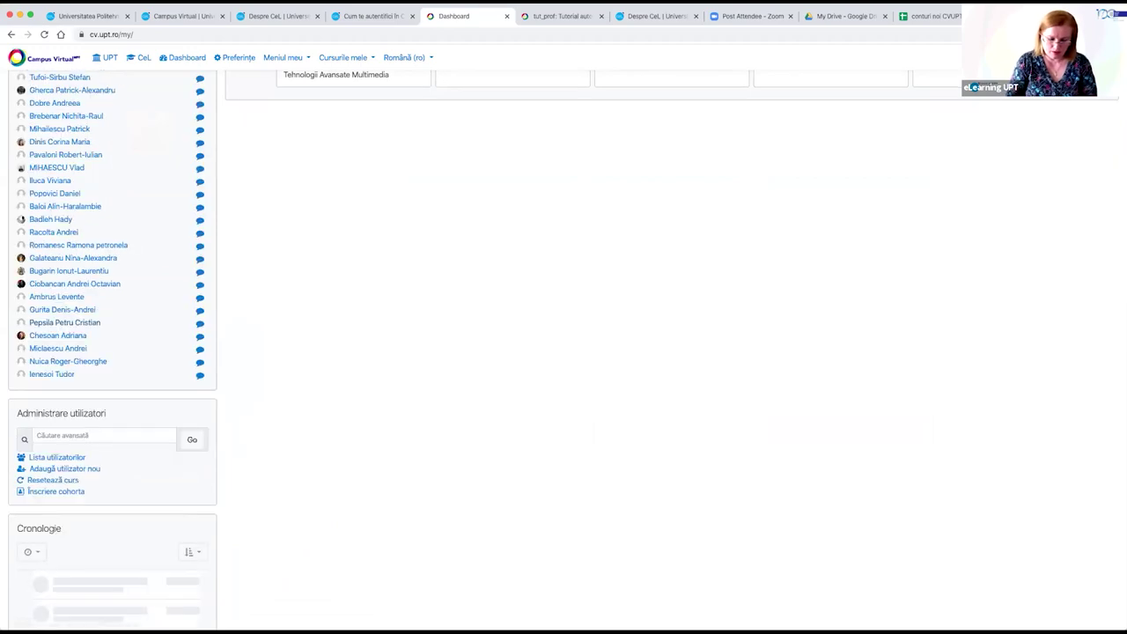
scroll(112, 353, up, 3)
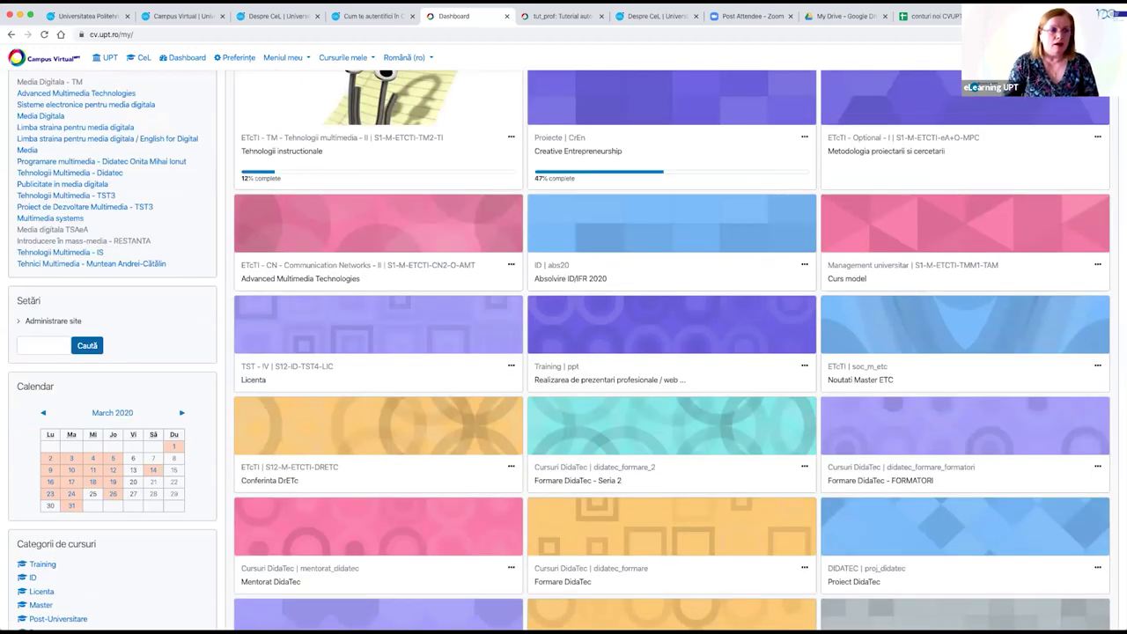
click(47, 117)
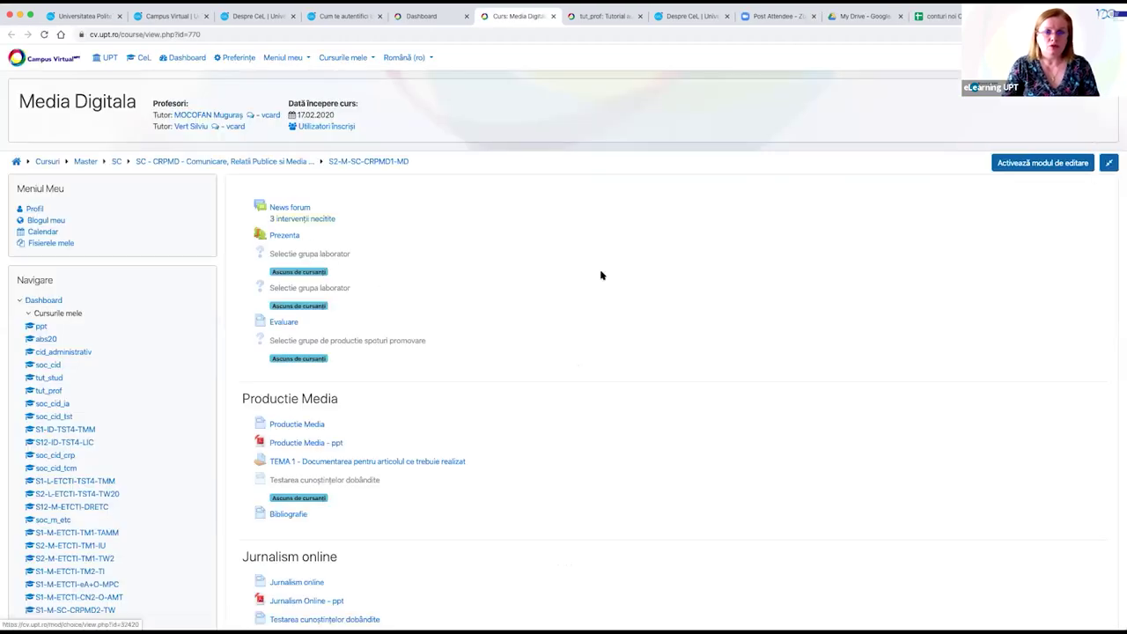
Review the Media Digitala general activities and the sections Productie Media, Jurnalism online, Marketing Digital and SEO & Growth hacking.
scroll(501, 273, down, 2)
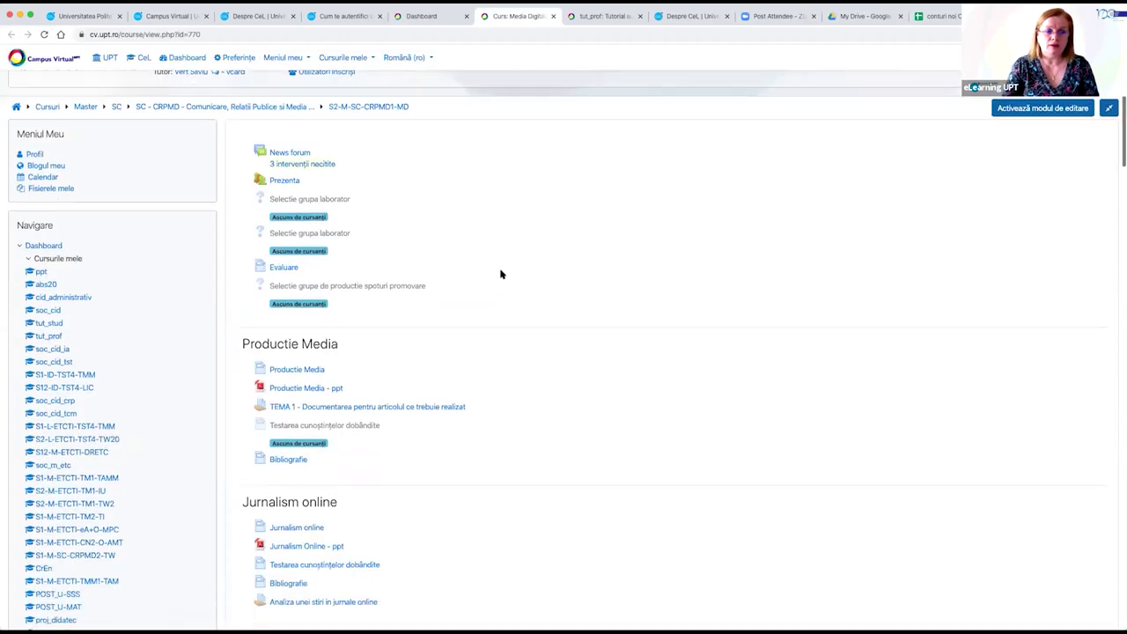
scroll(501, 275, down, 3)
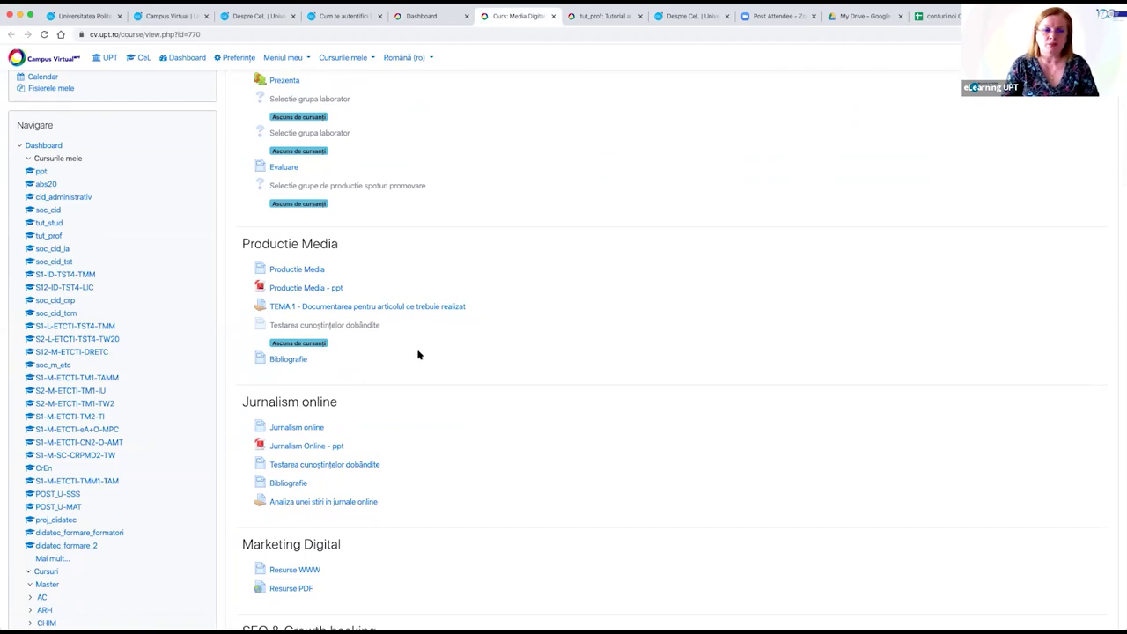
scroll(408, 350, down, 1)
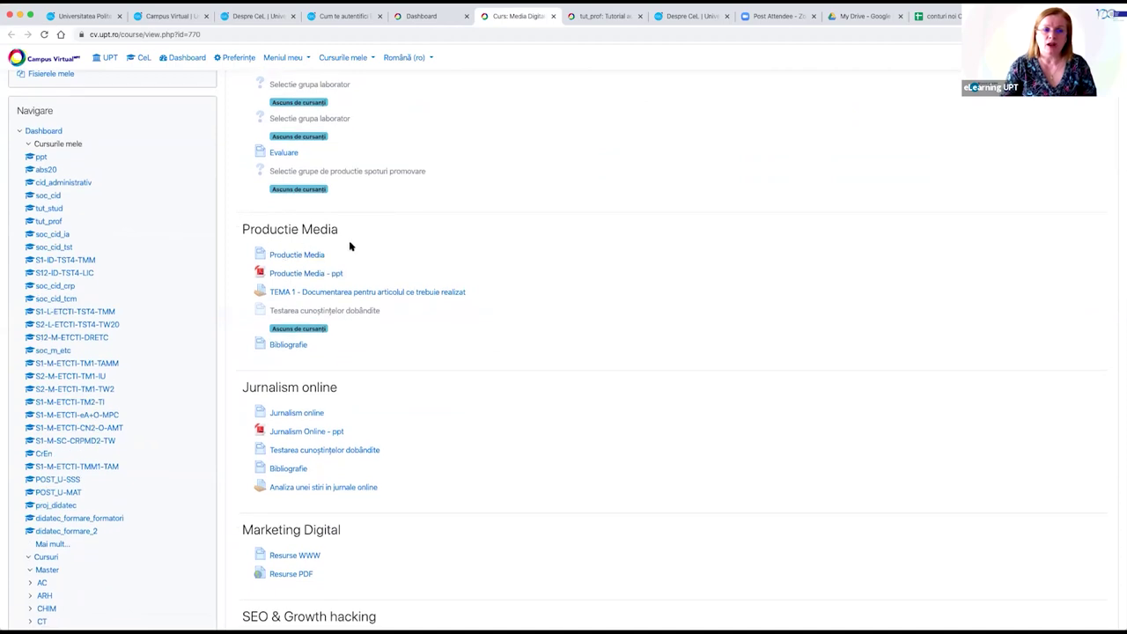
scroll(455, 328, down, 5)
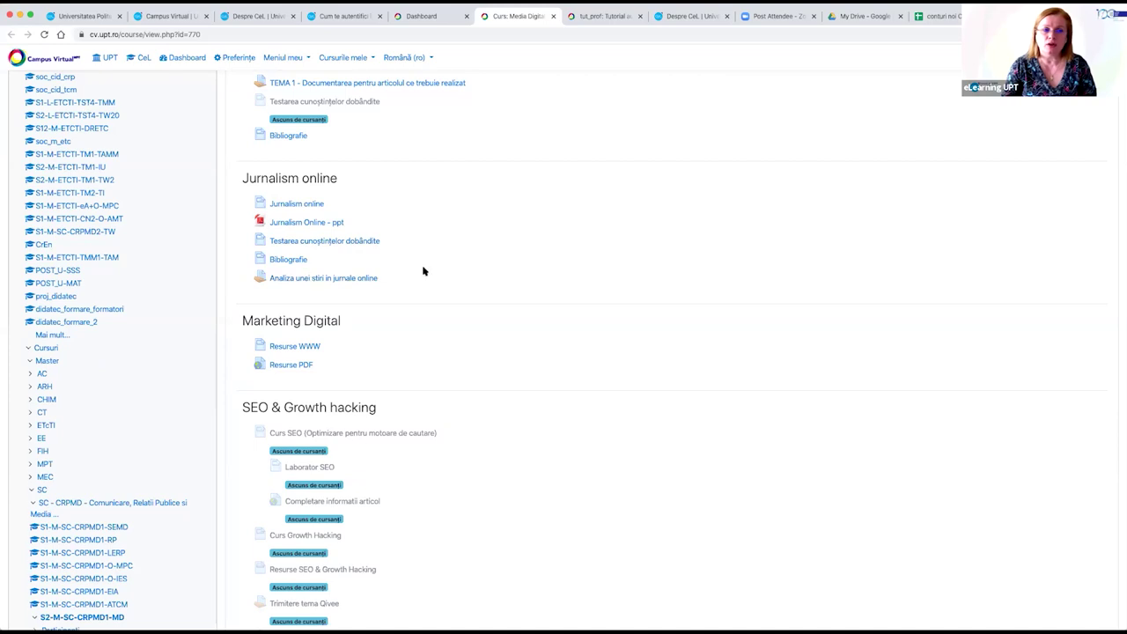
scroll(422, 271, down, 5)
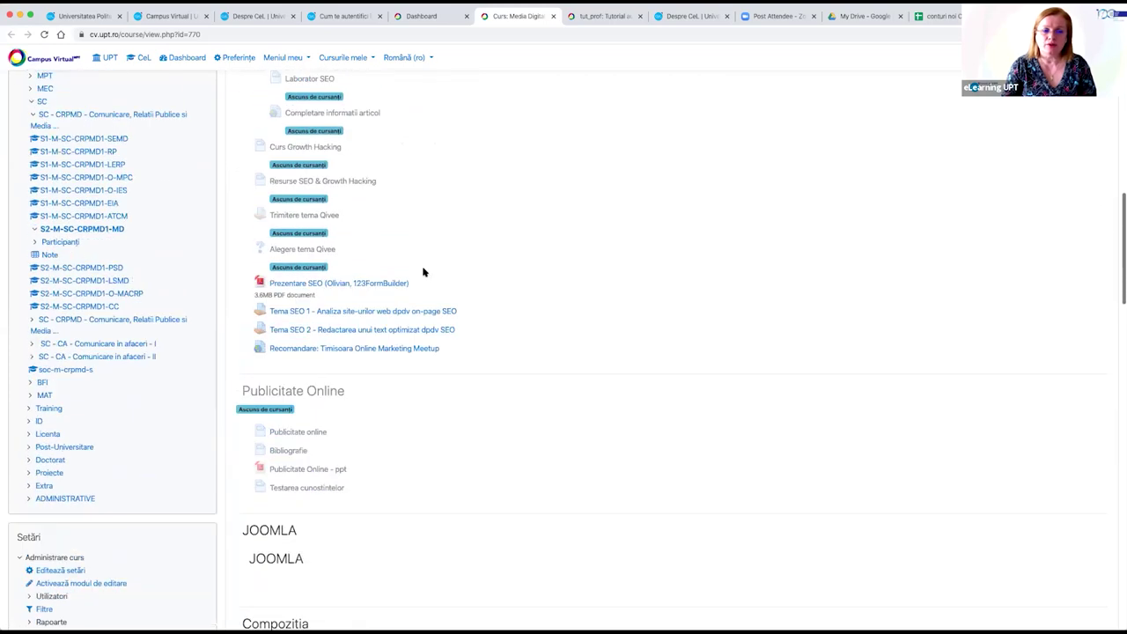
Look through the remaining Media Digitala sections down to Integrarea serviciilor media într-un site, and go back to the course start.
scroll(652, 337, down, 2)
scroll(581, 306, down, 7)
scroll(581, 305, down, 3)
scroll(580, 305, down, 6)
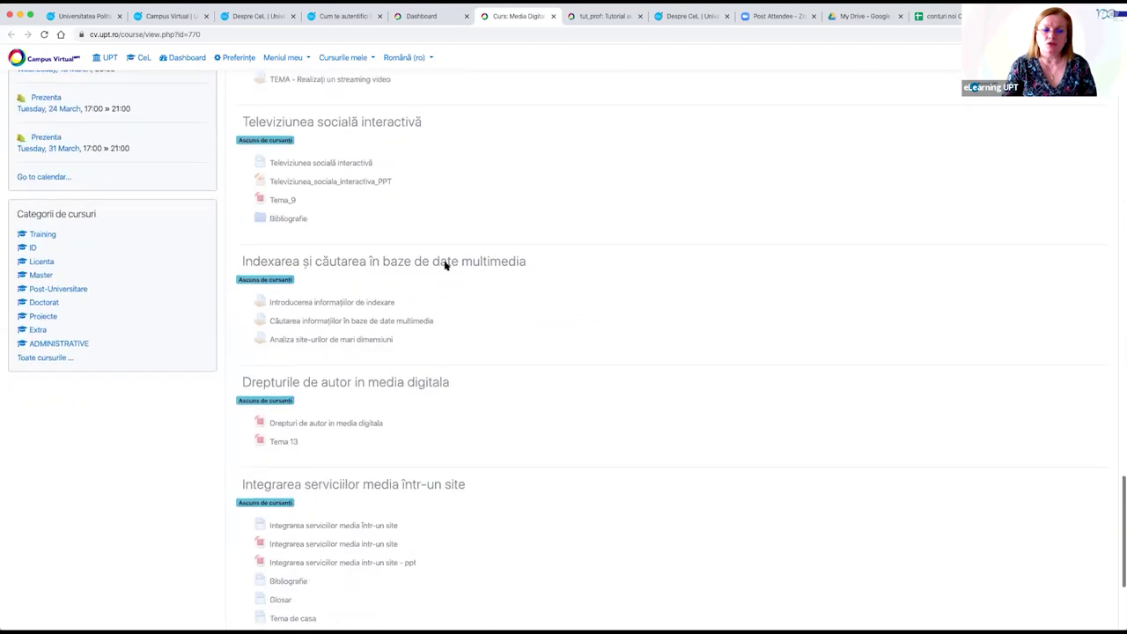
scroll(445, 264, up, 1)
scroll(605, 331, up, 20)
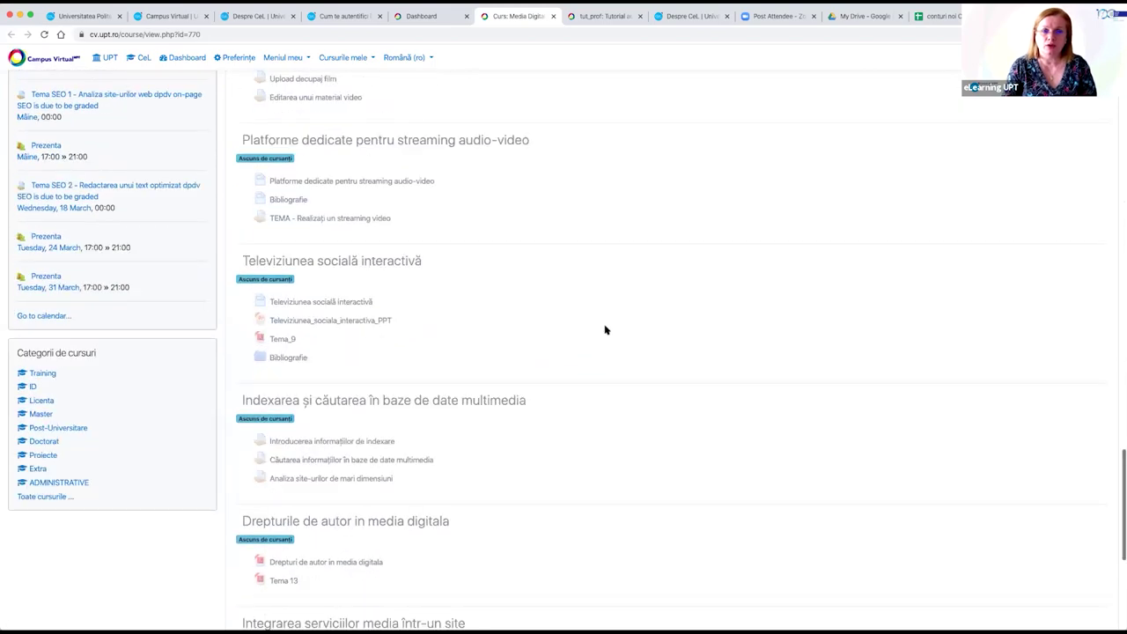
scroll(522, 99, up, 2)
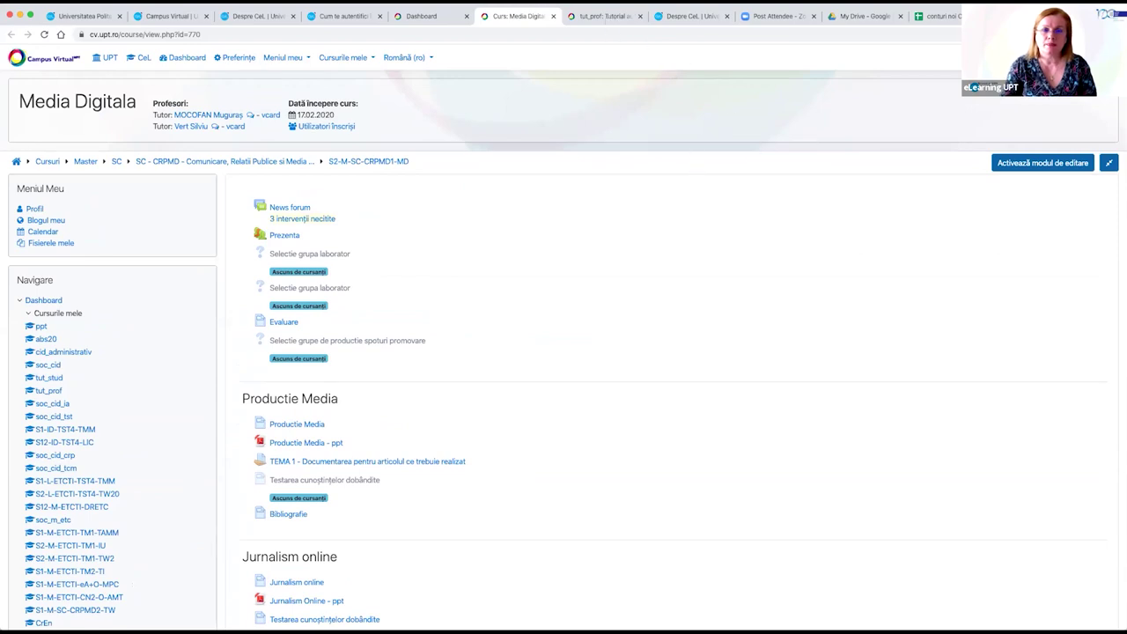
Open the tut_prof course from the self-enrolment tutorial page and turn on its editing mode.
click(605, 16)
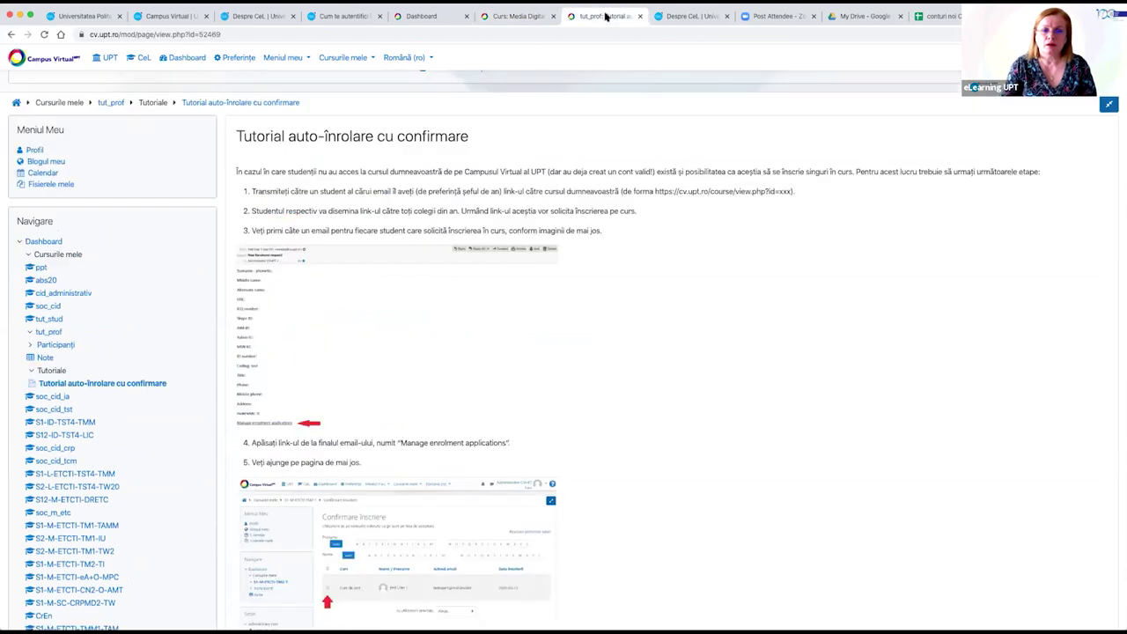
click(110, 102)
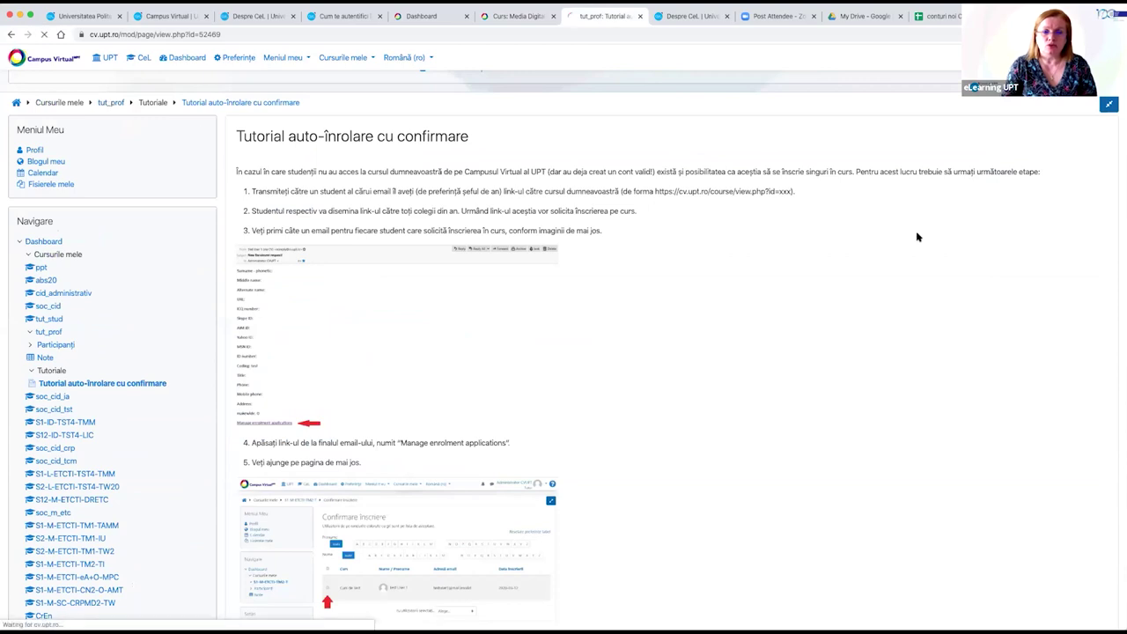
click(1045, 162)
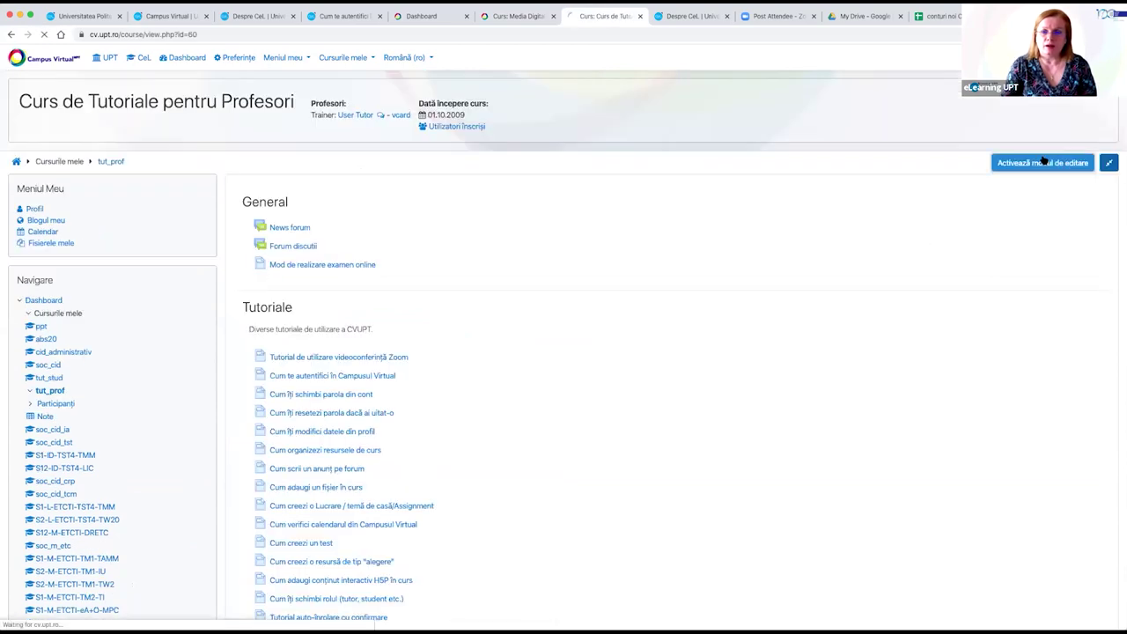
Make the hidden Workshop ABC to LD page in the Sesiuni de pregatire section visible to students and hide it again.
scroll(867, 217, down, 5)
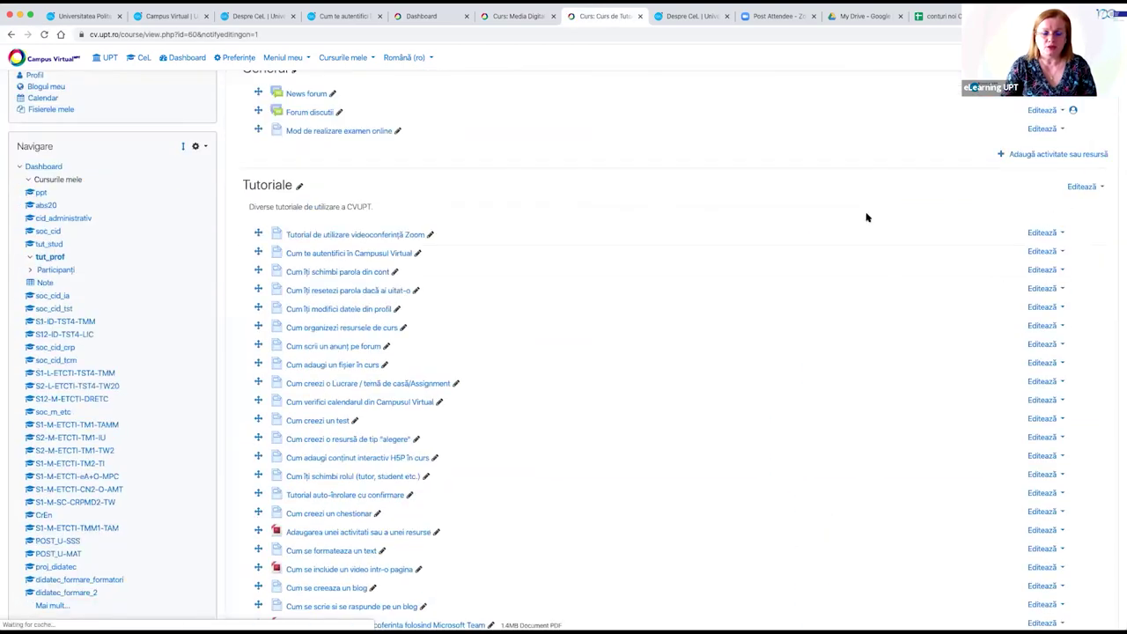
scroll(866, 217, down, 5)
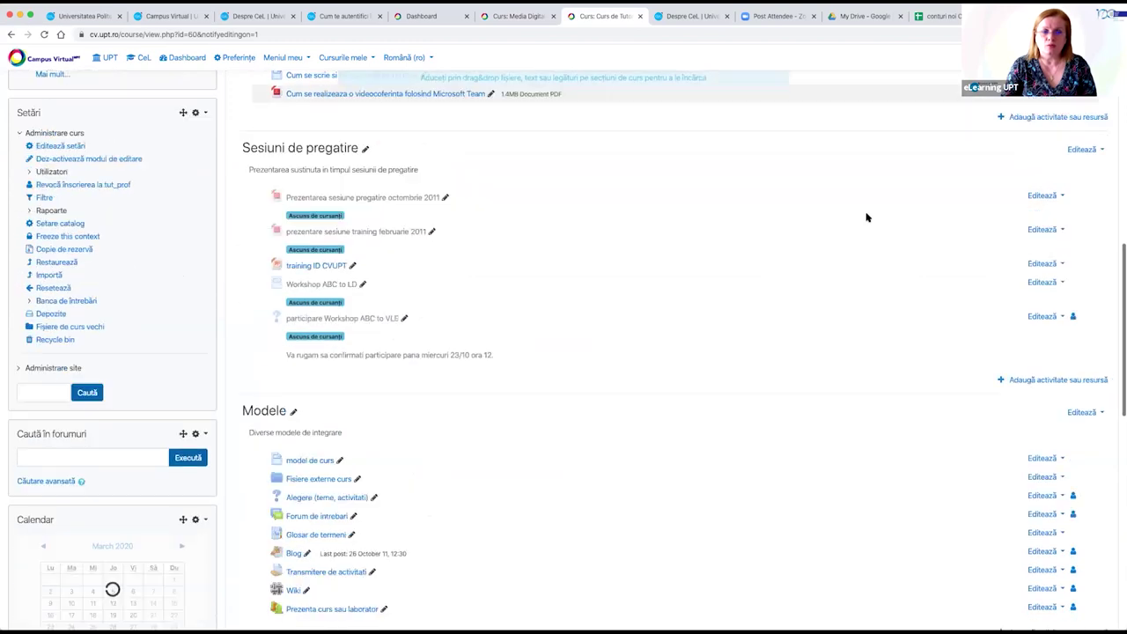
scroll(692, 222, up, 4)
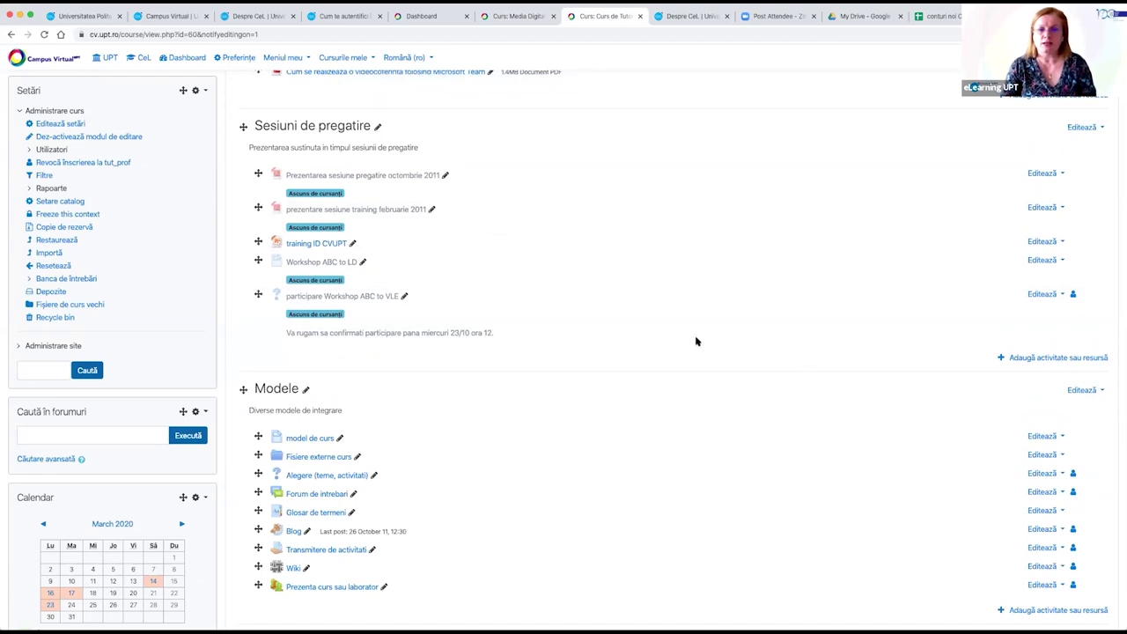
click(1063, 261)
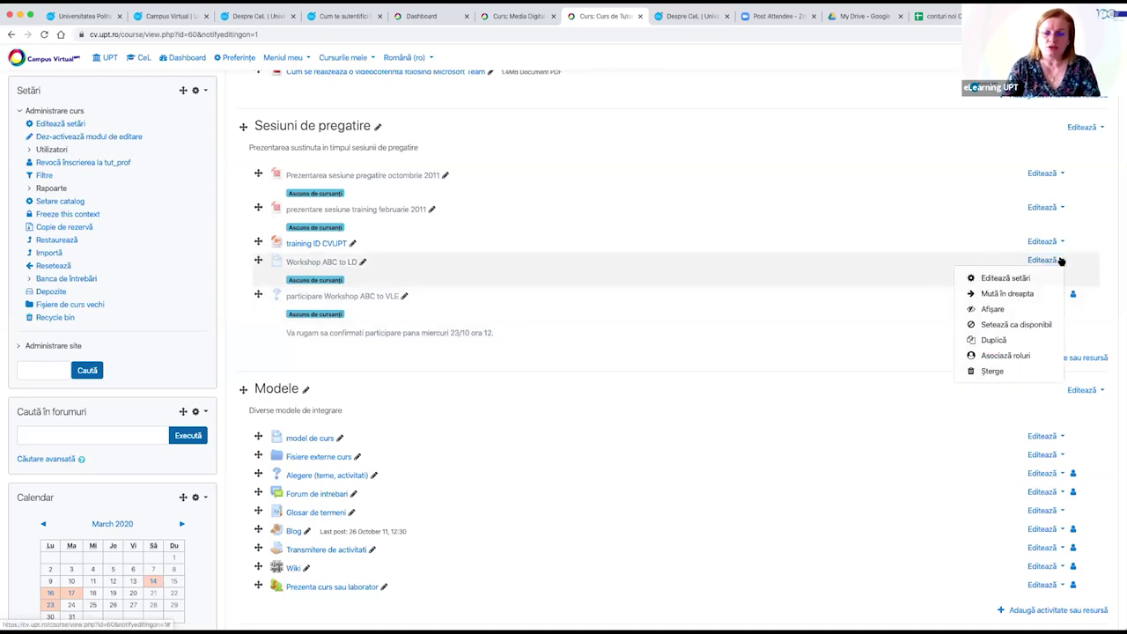
click(990, 310)
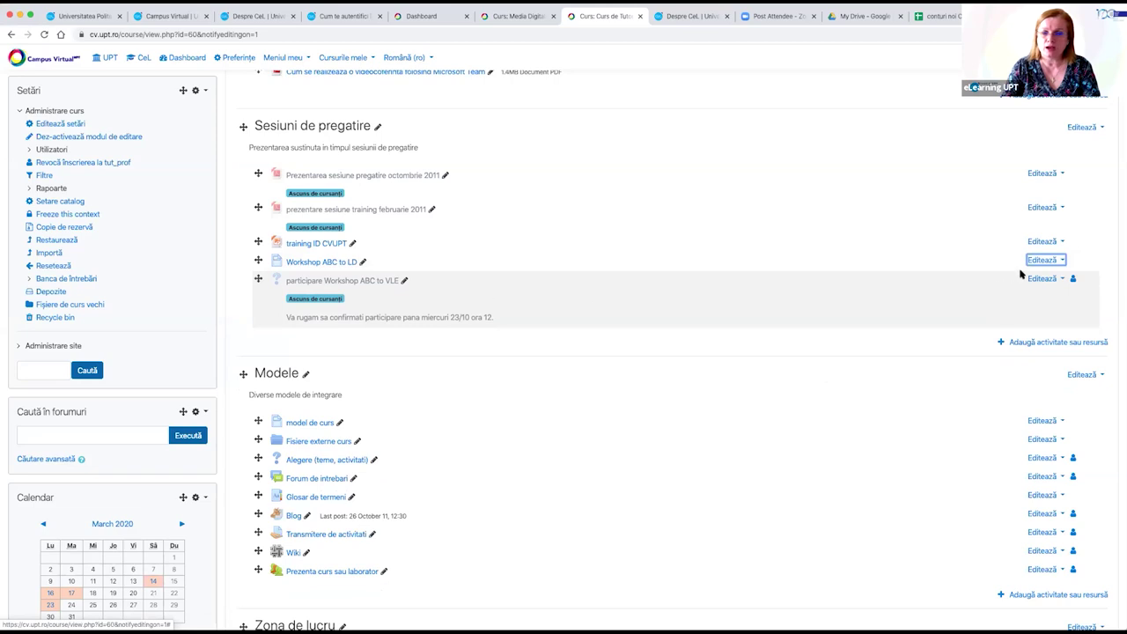
click(1060, 260)
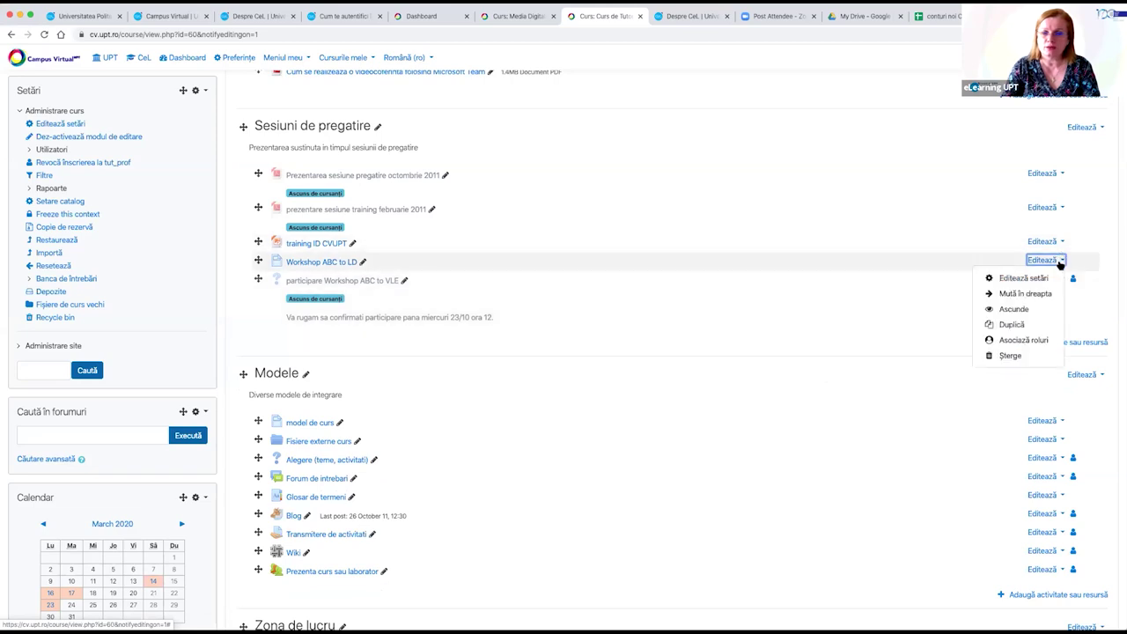
click(1010, 310)
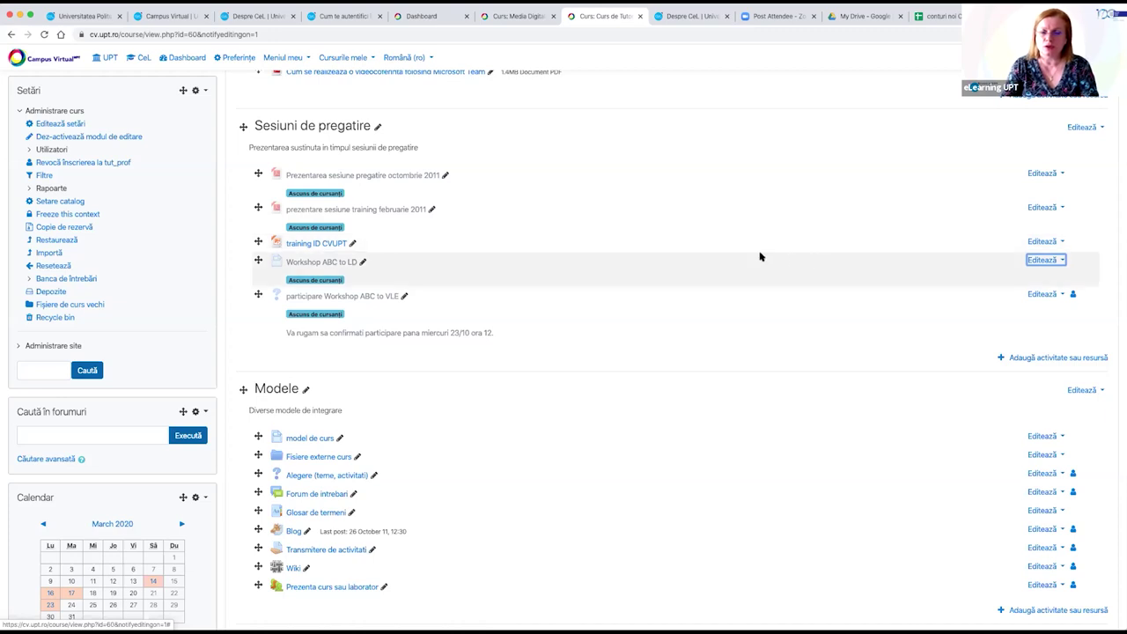
Go back over the open CeL pages: the Campus Virtual authentication tutorial, the Campus Virtual description and the CeL home page.
scroll(760, 255, down, 3)
scroll(725, 250, up, 10)
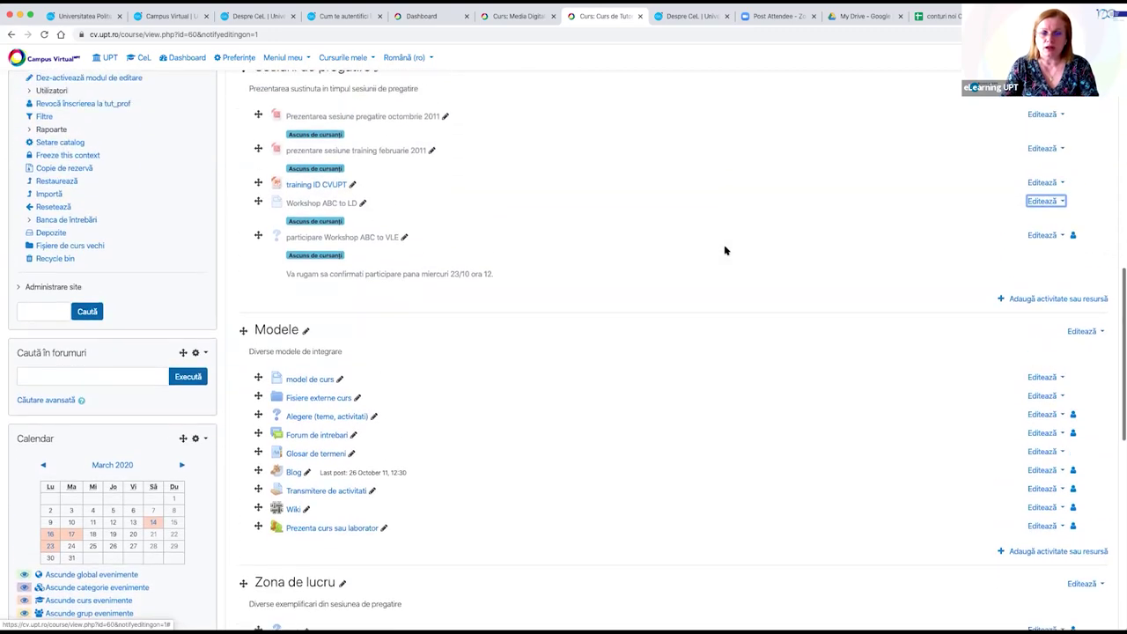
scroll(725, 250, up, 8)
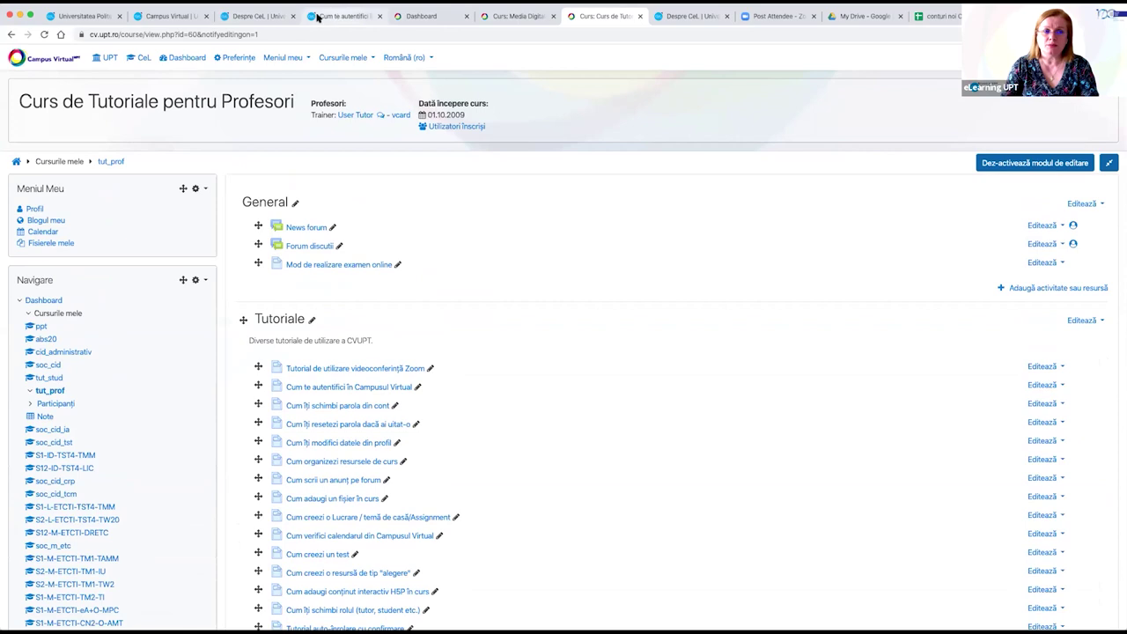
click(349, 17)
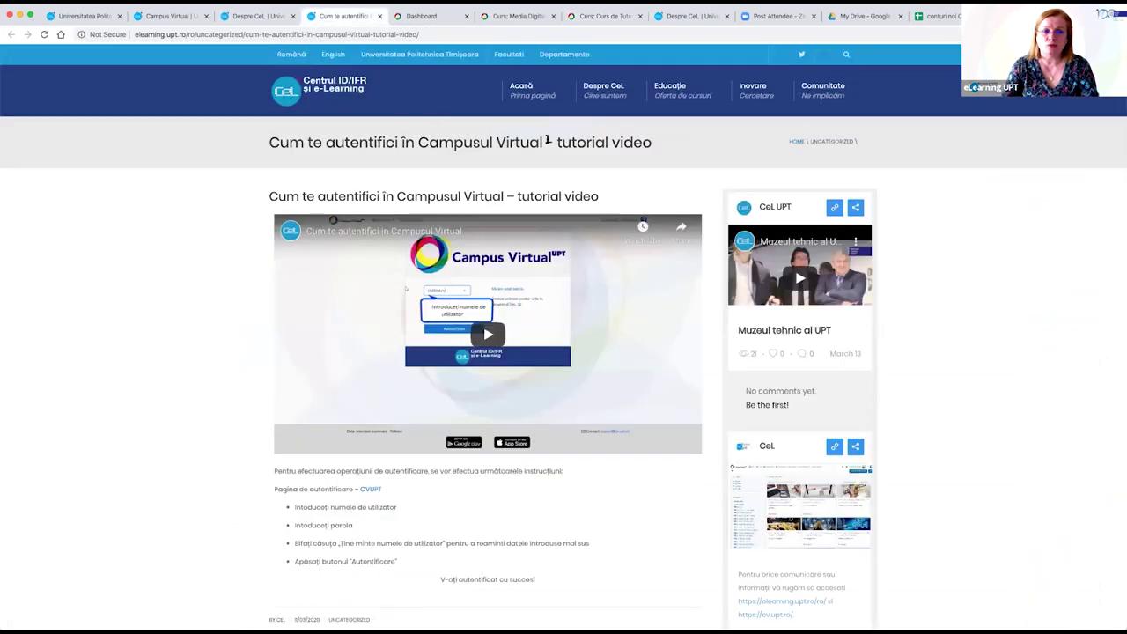
click(170, 17)
scroll(488, 217, up, 10)
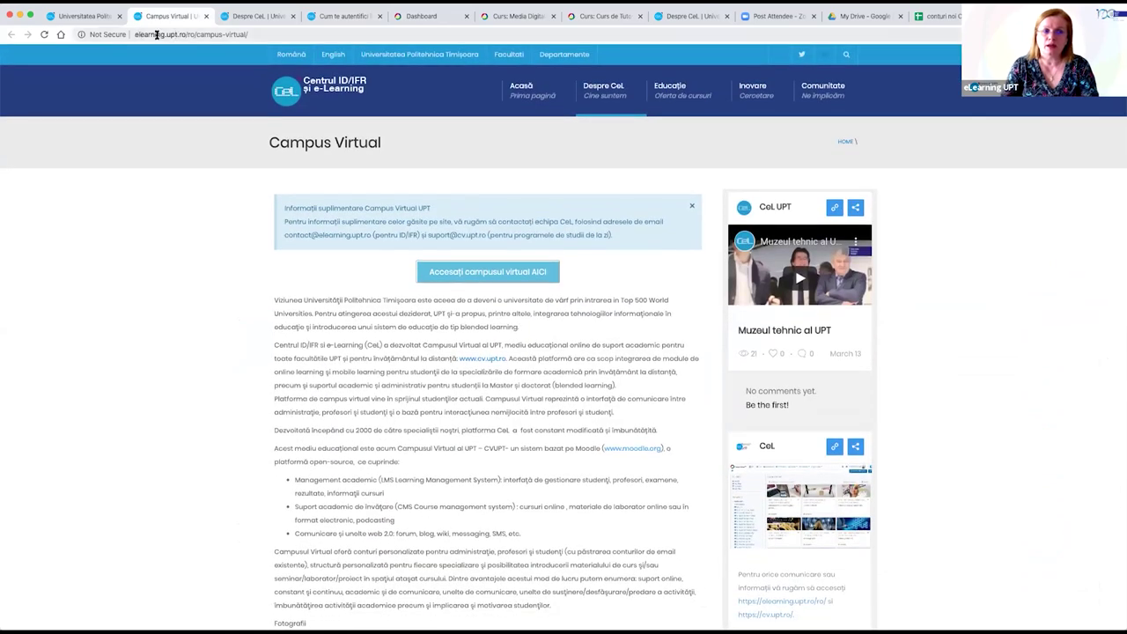
click(87, 18)
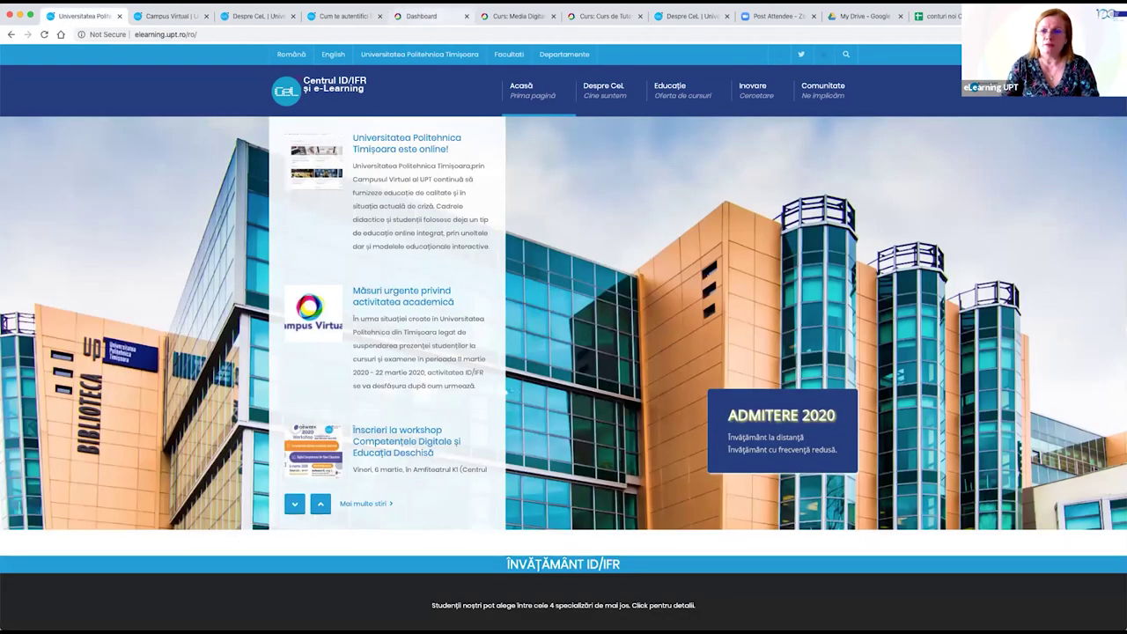
Log out of Campus Virtual from the Dashboard and log back in with the prefilled account credentials.
click(421, 16)
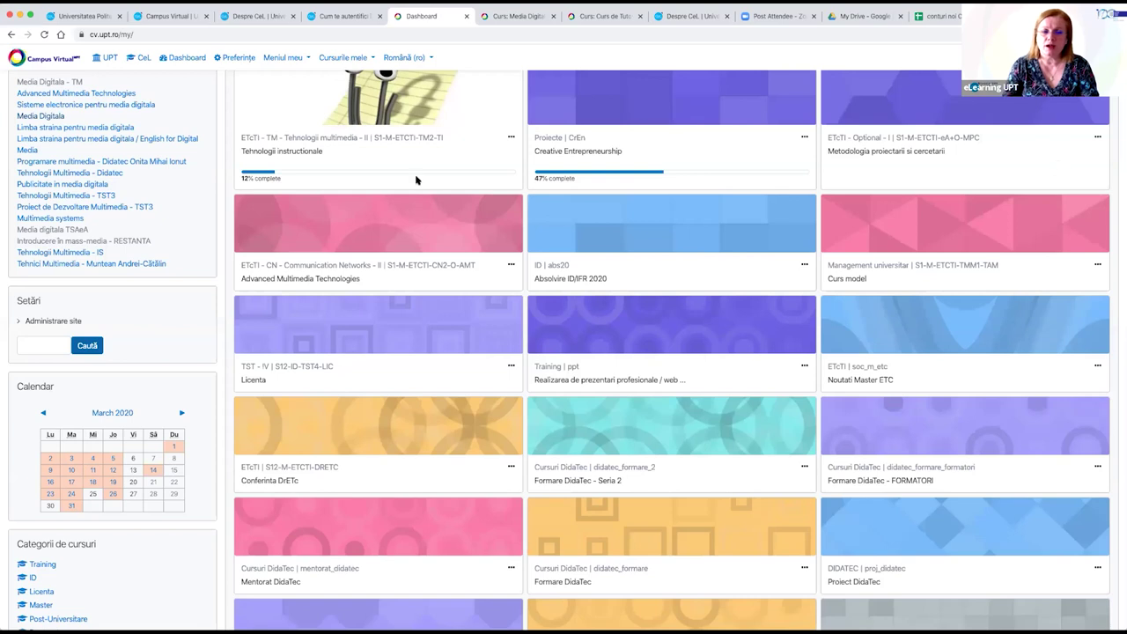
click(1083, 57)
click(1065, 189)
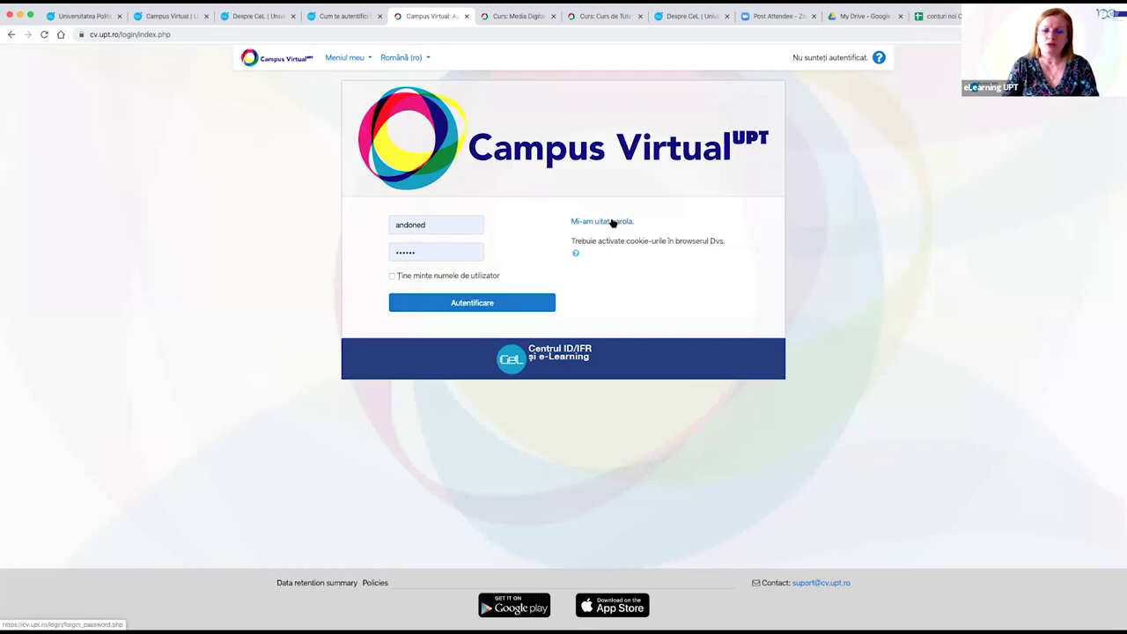
click(527, 300)
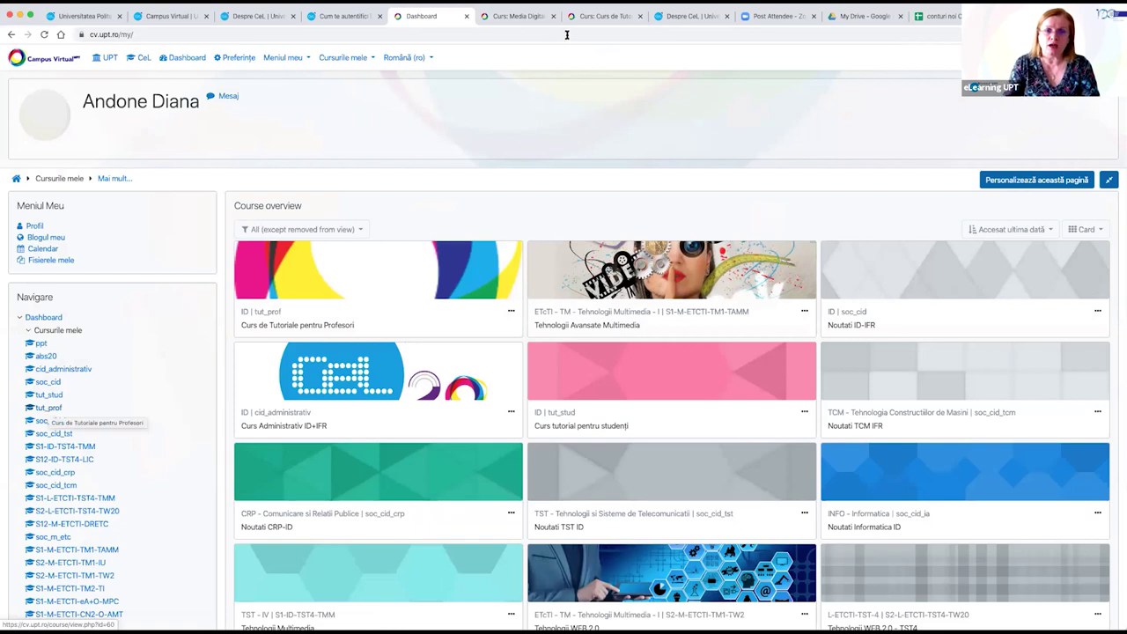
Return to Curs de Tutoriale pentru Profesori and turn off its editing mode.
click(591, 14)
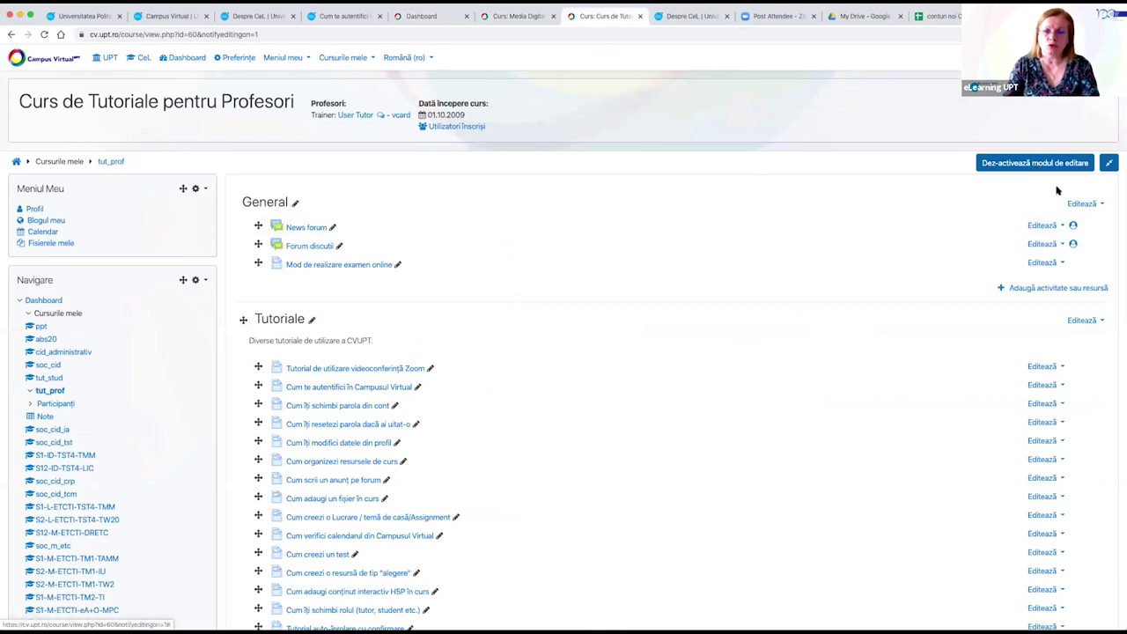
click(1005, 164)
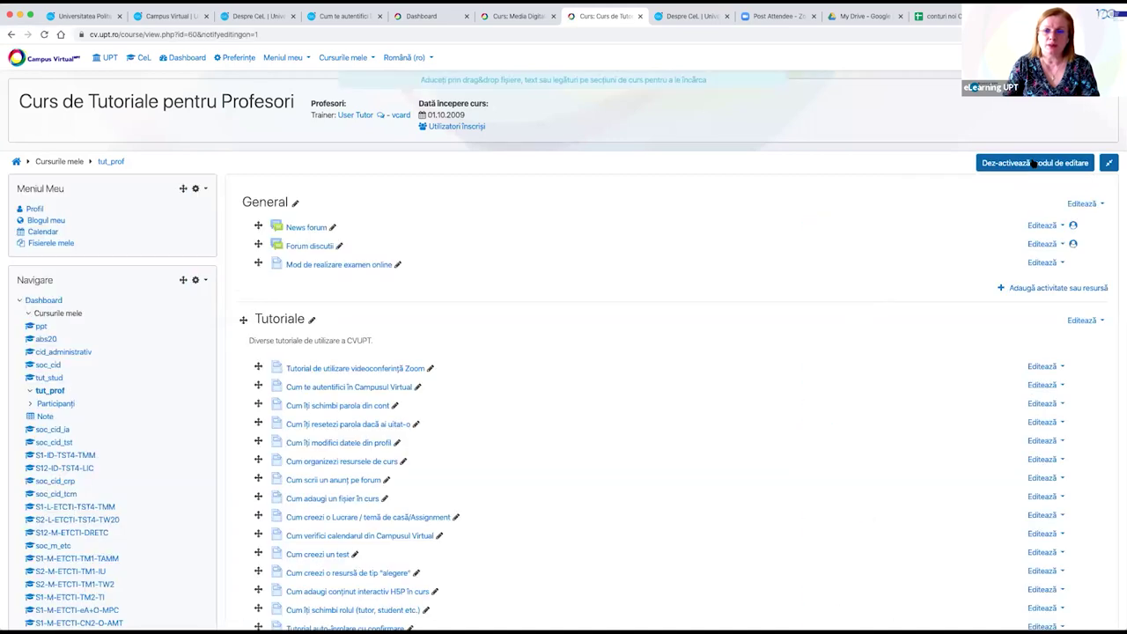
click(1035, 163)
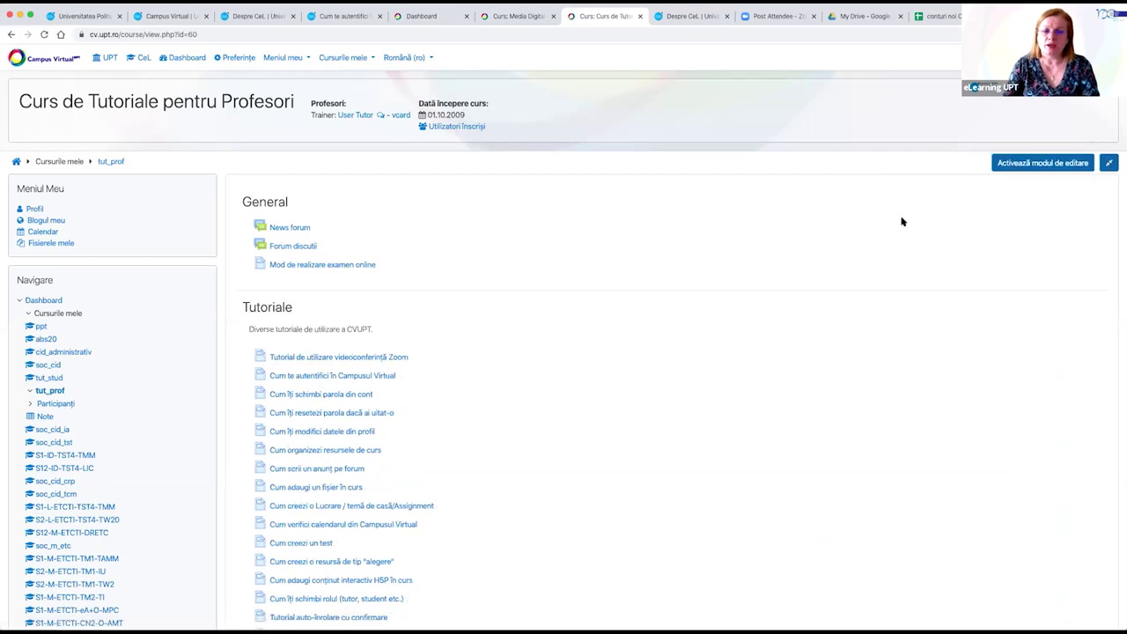